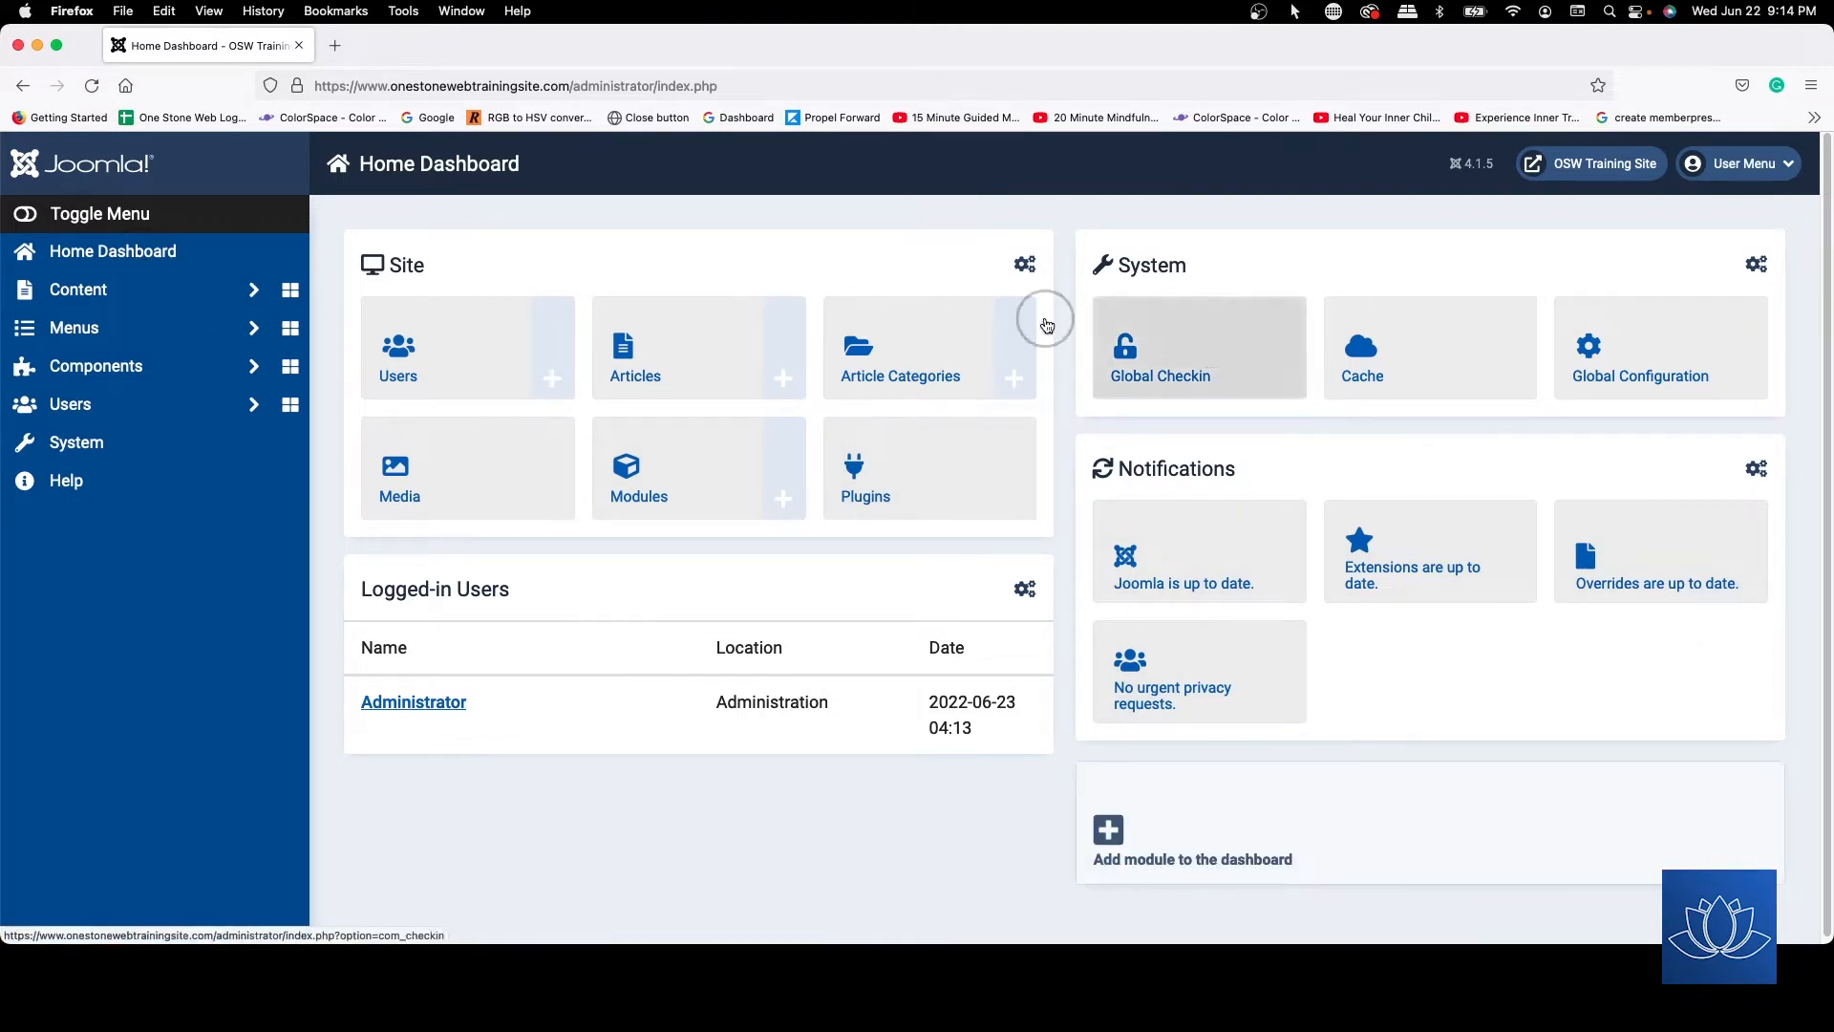
- Install the SP Page Builder Pro extension by uploading its package file to the Joomla extension installer
{"action": "left_click", "coordinate": [86, 451]}
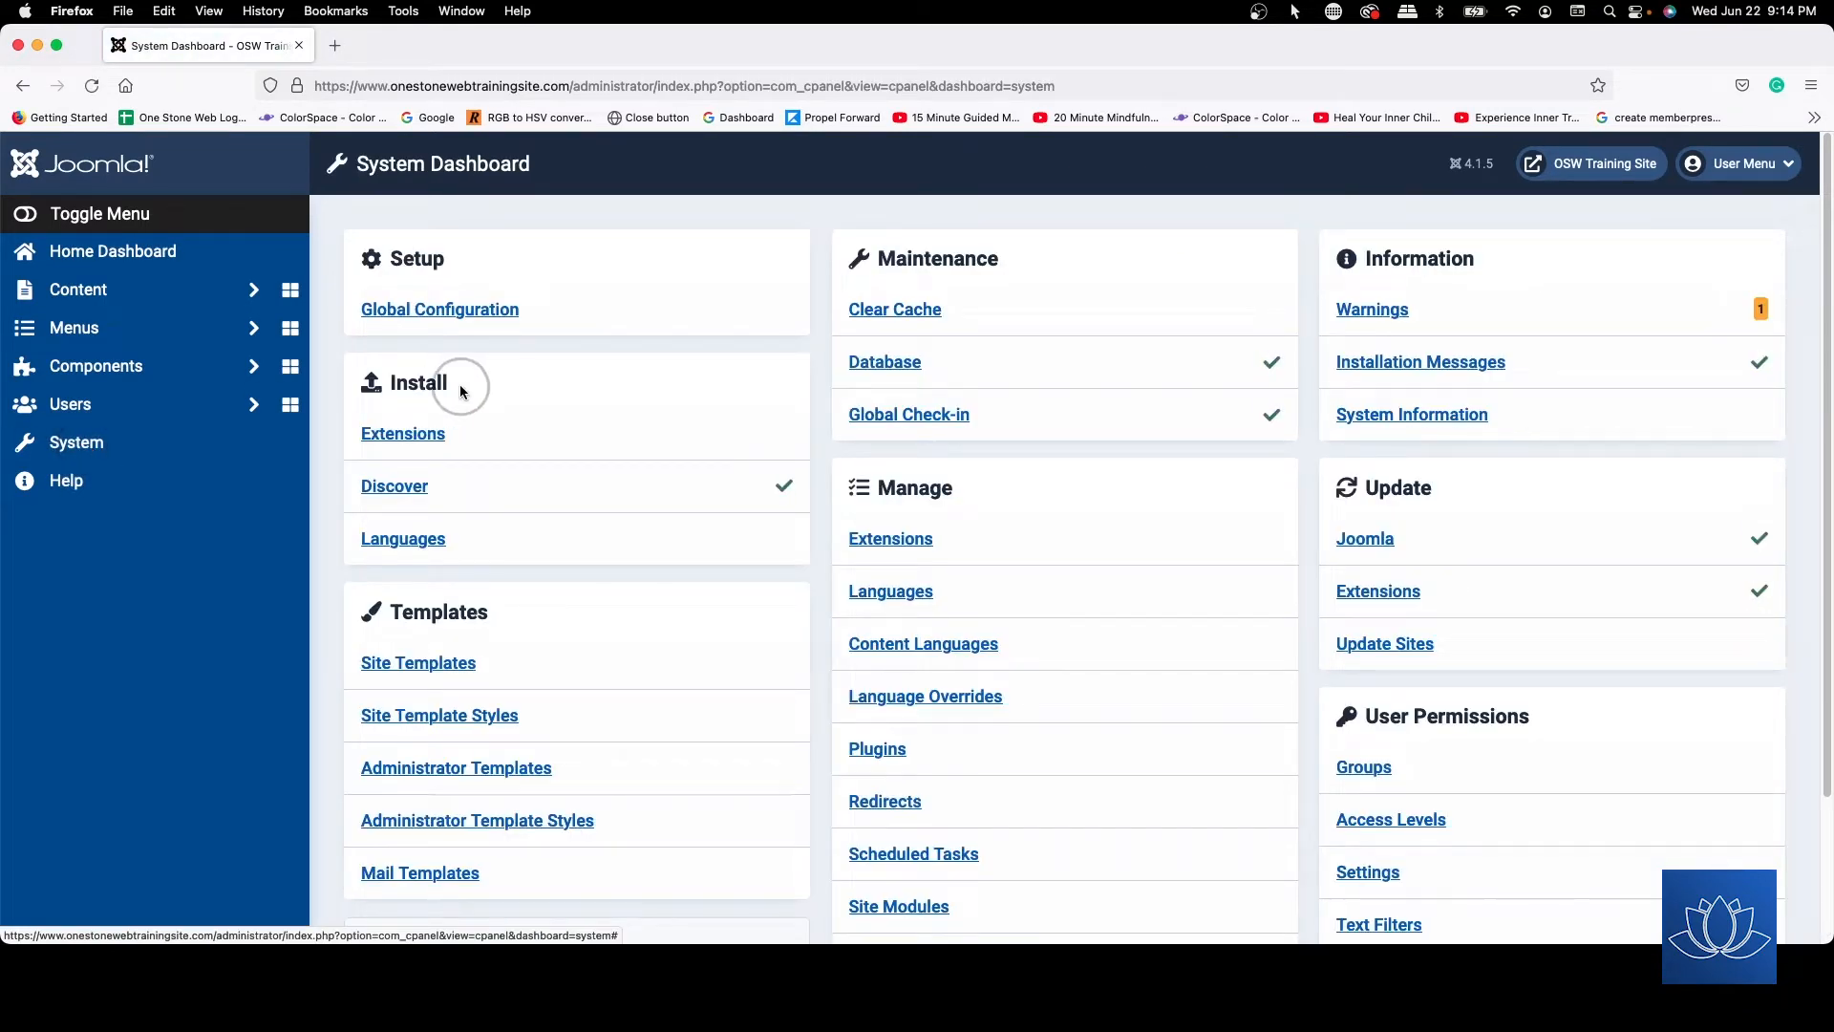
{"action": "left_click", "coordinate": [423, 437]}
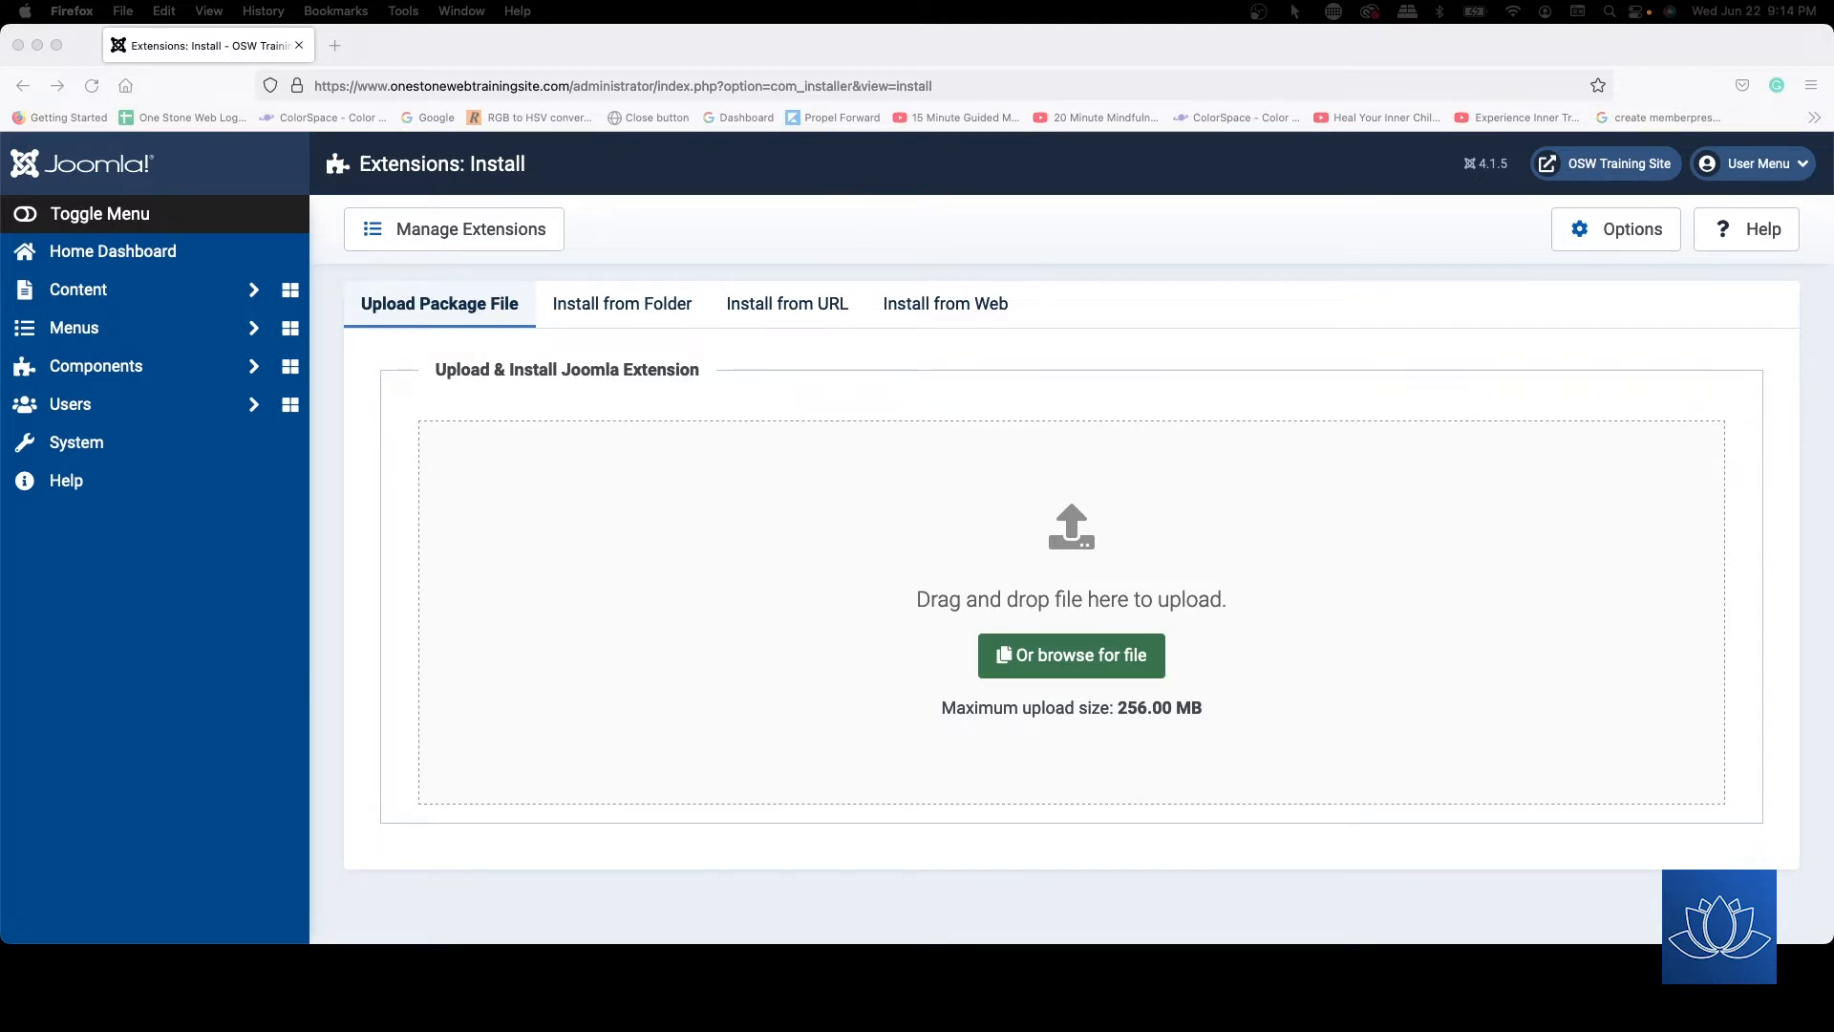
{"action": "left_click_drag", "start_coordinate": [1833, 573], "coordinate": [920, 622]}
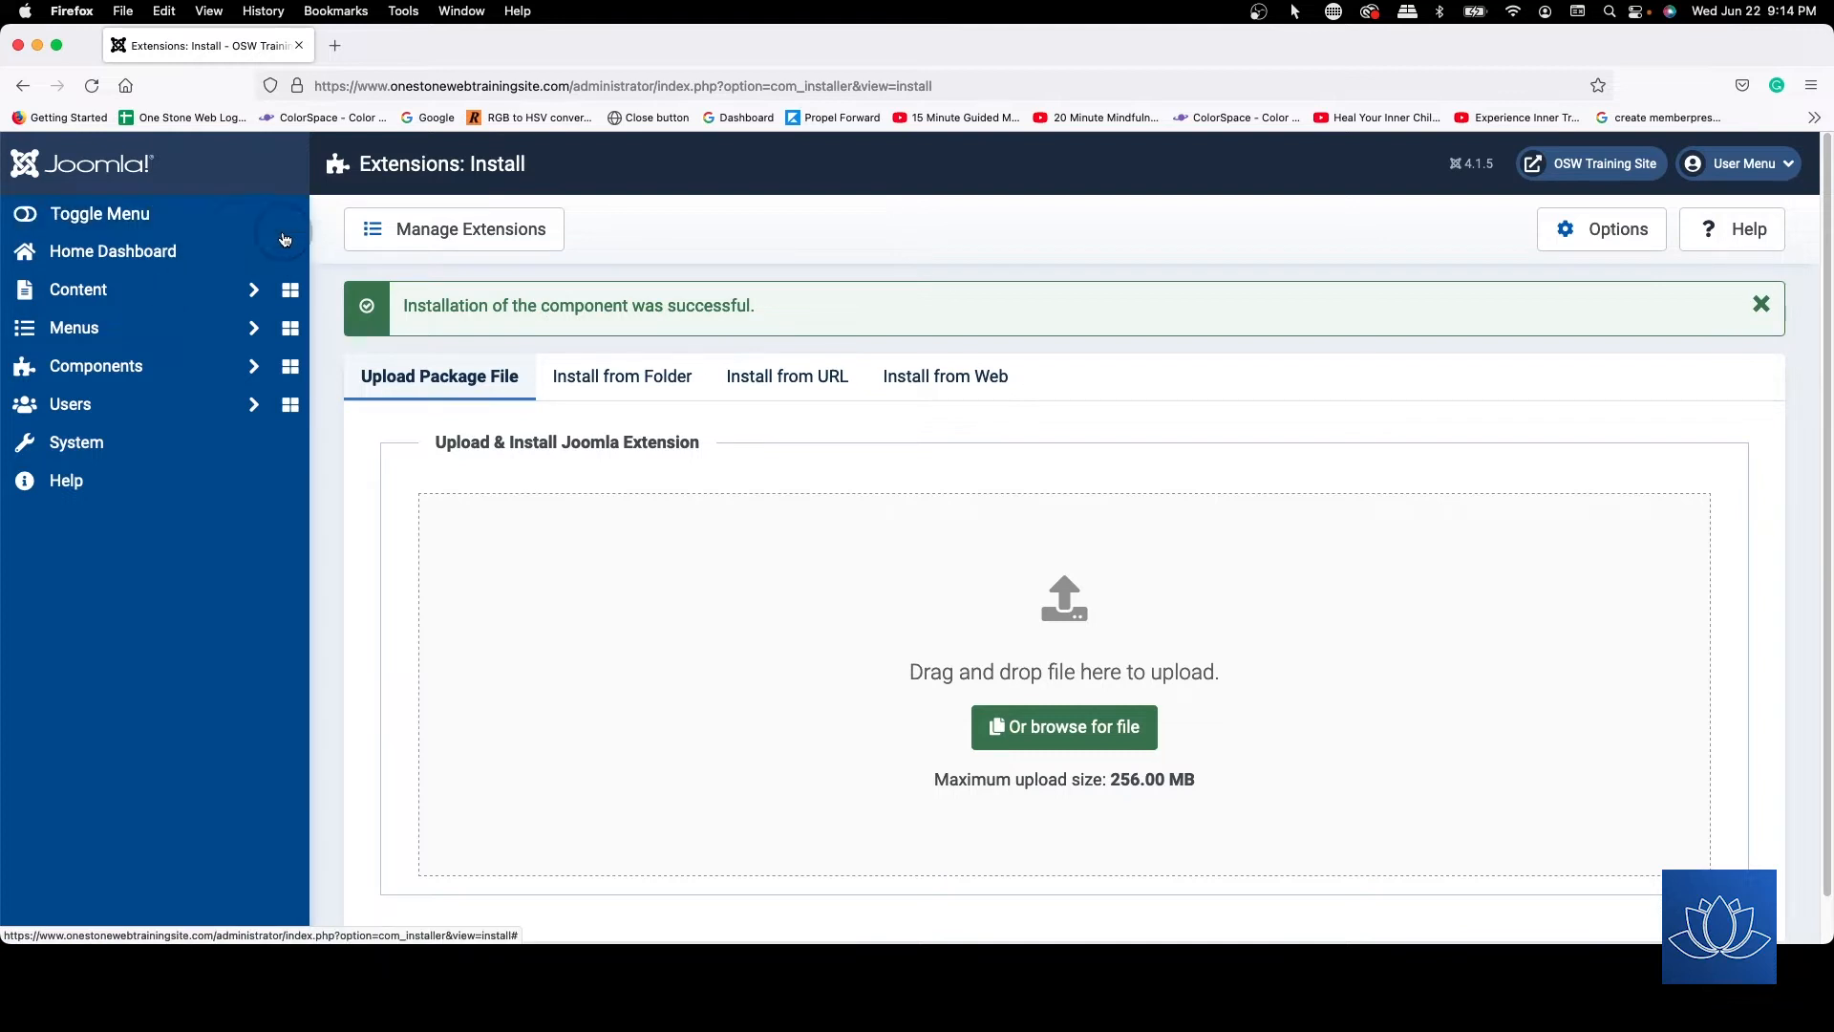
- Open the Pages list of the SP Page Builder Pro component
{"action": "left_click", "coordinate": [129, 372]}
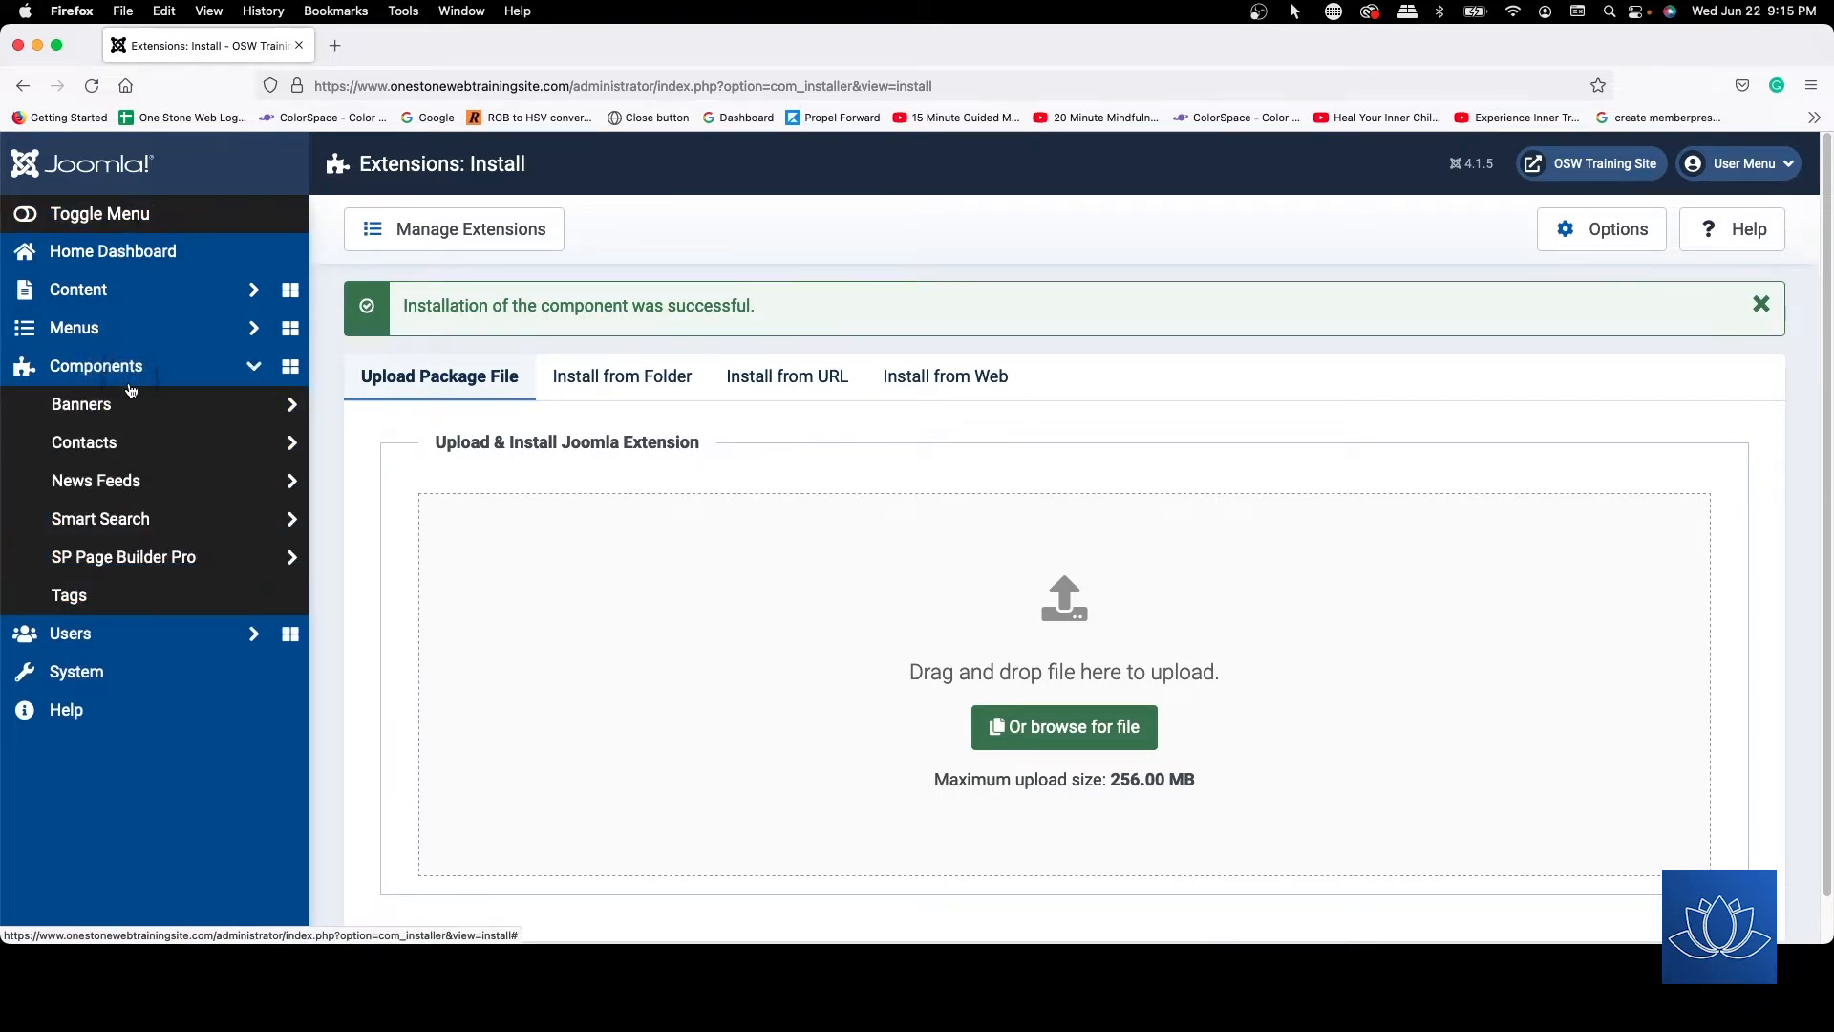
{"action": "left_click", "coordinate": [190, 559]}
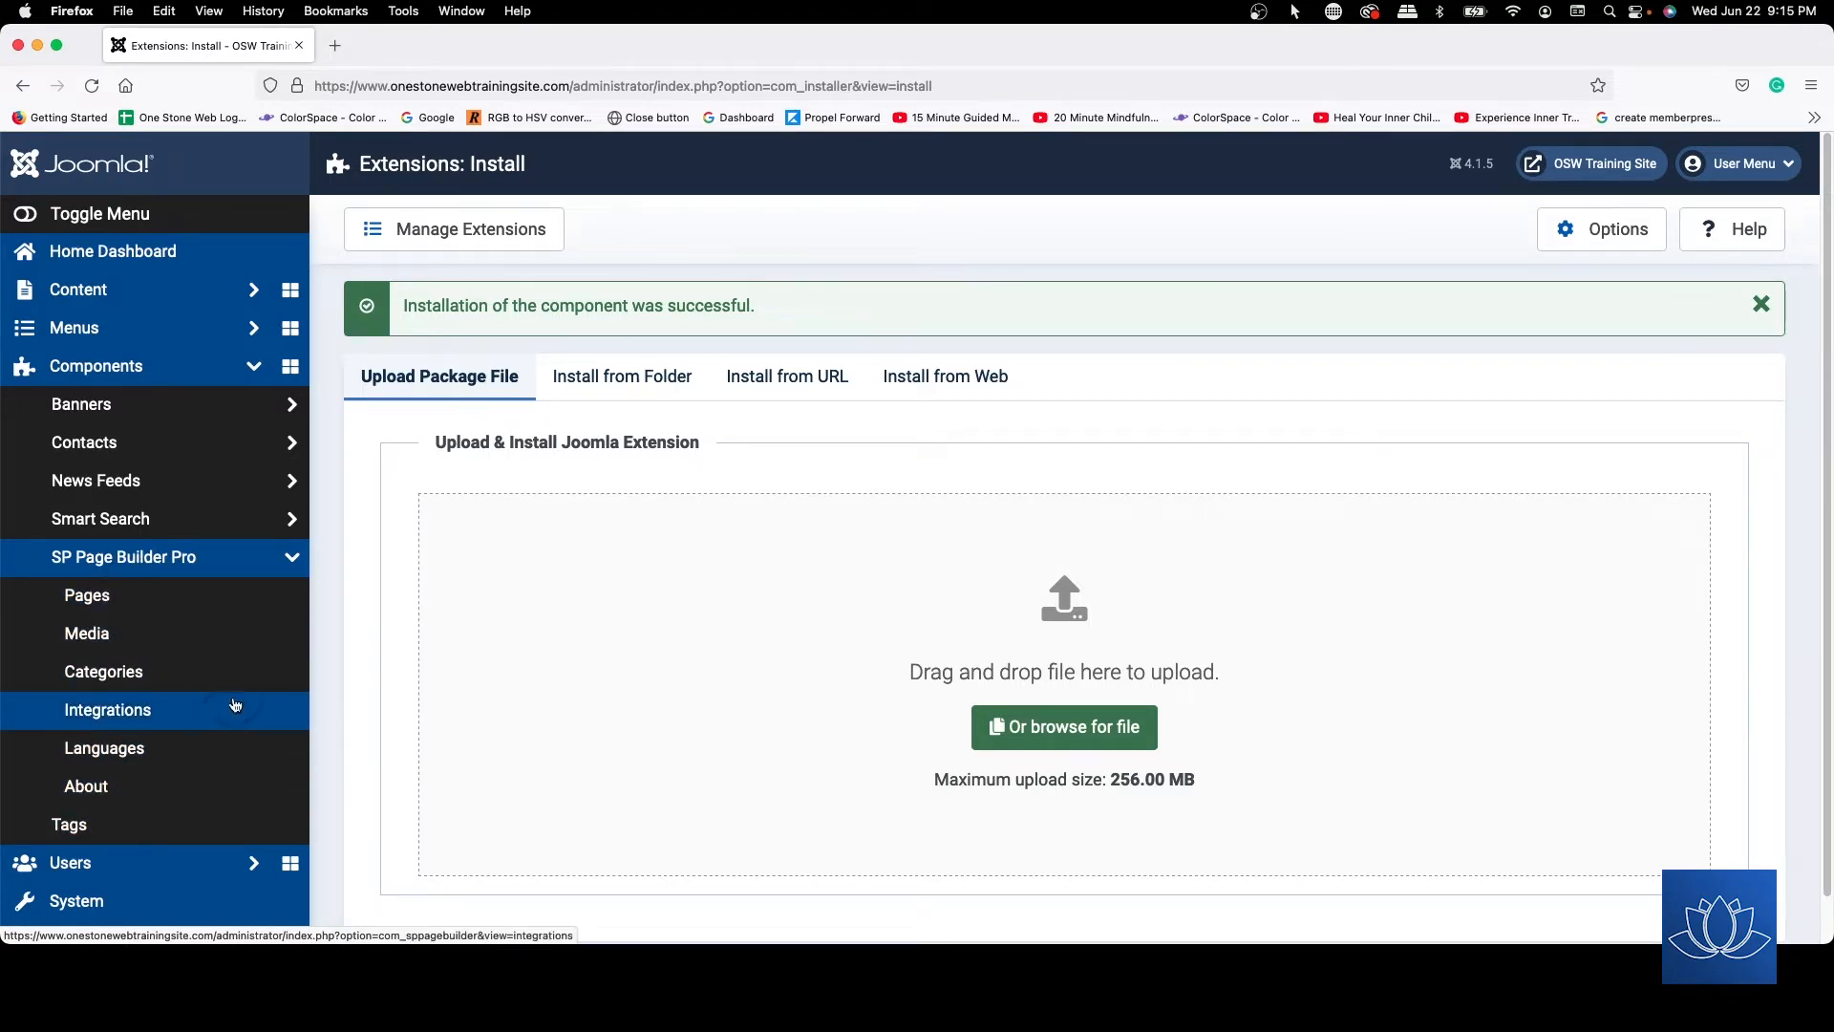
{"action": "left_click", "coordinate": [104, 600]}
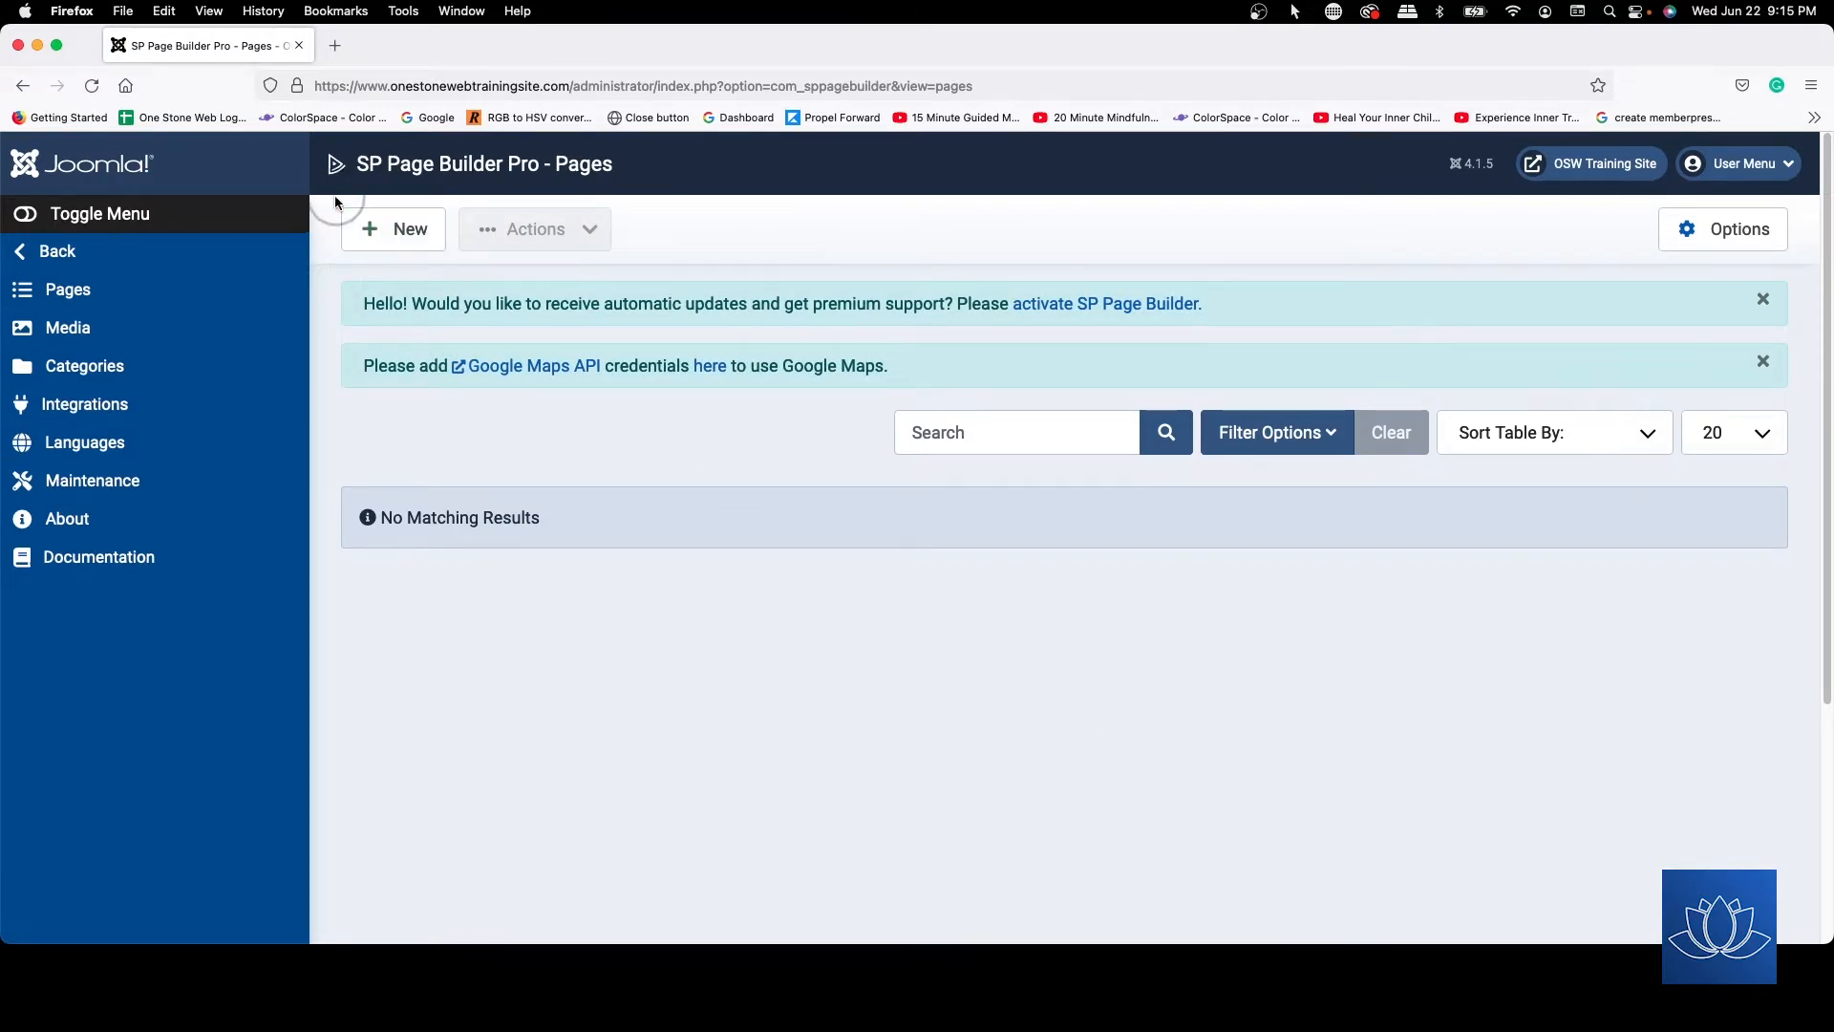
- Create a new page titled Home, save it, and return to the pages list
{"action": "left_click", "coordinate": [413, 231]}
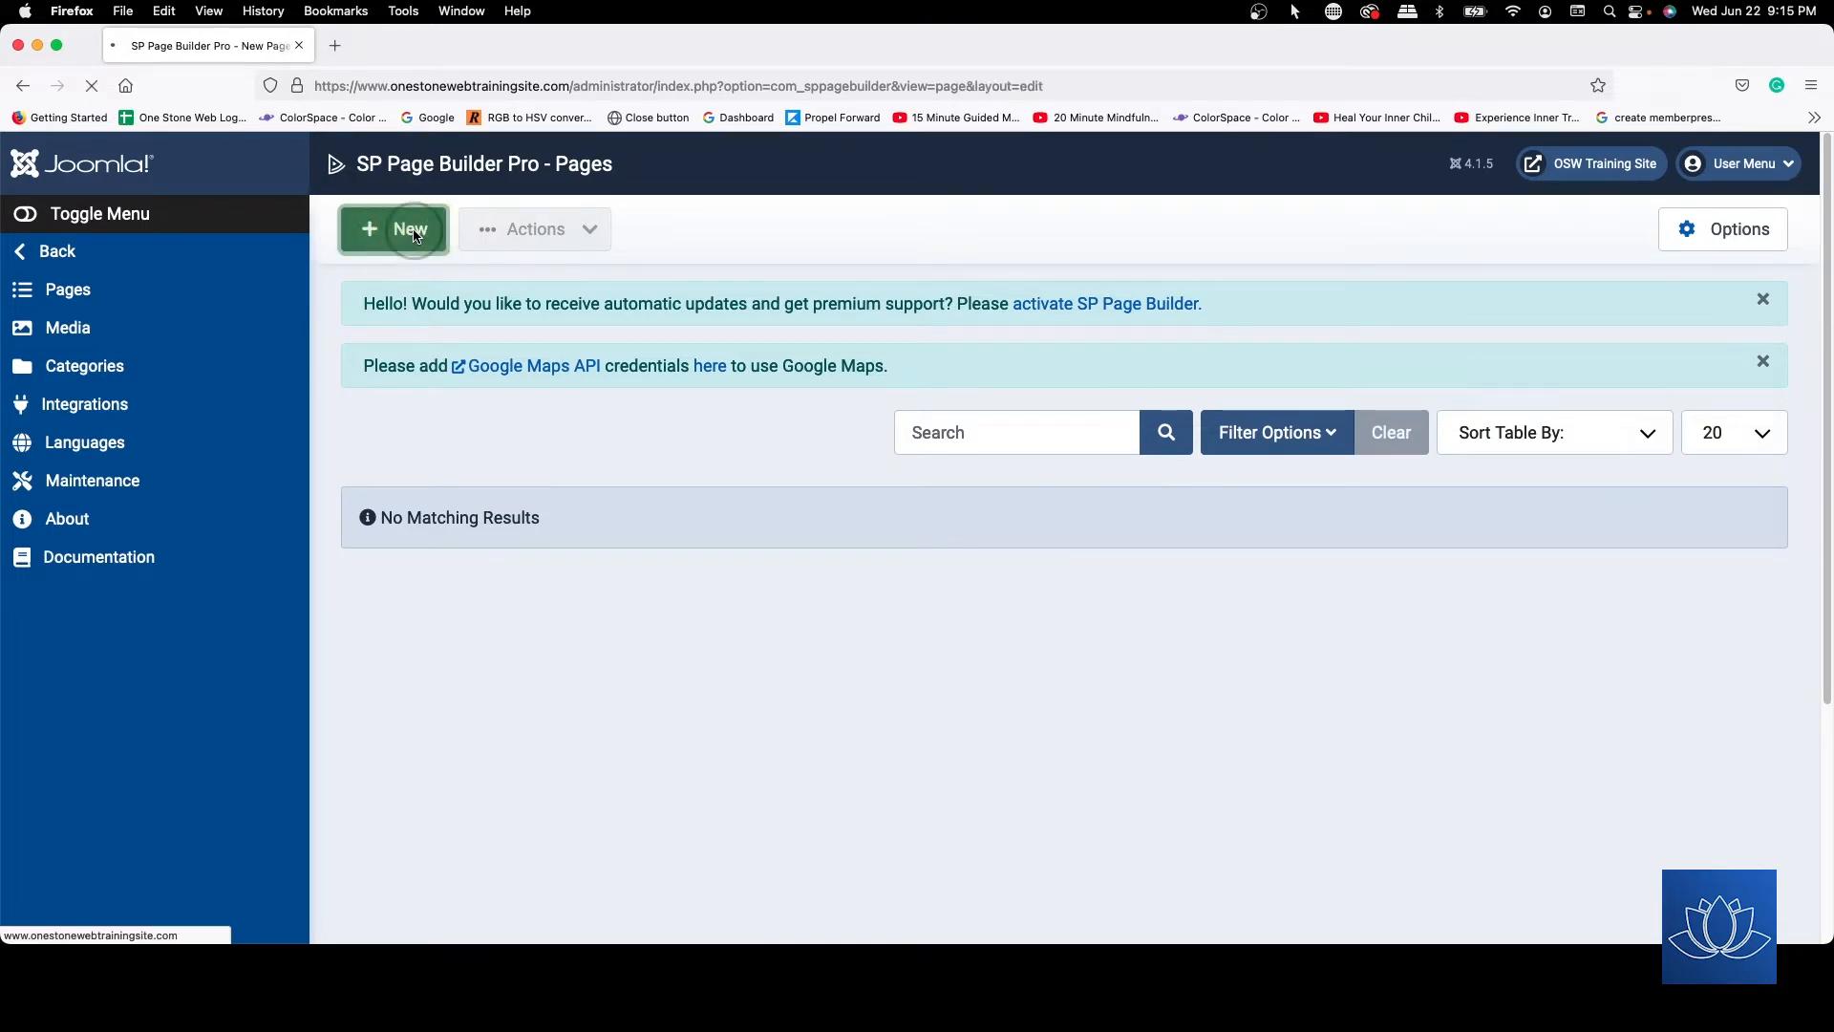
{"action": "left_click", "coordinate": [245, 315]}
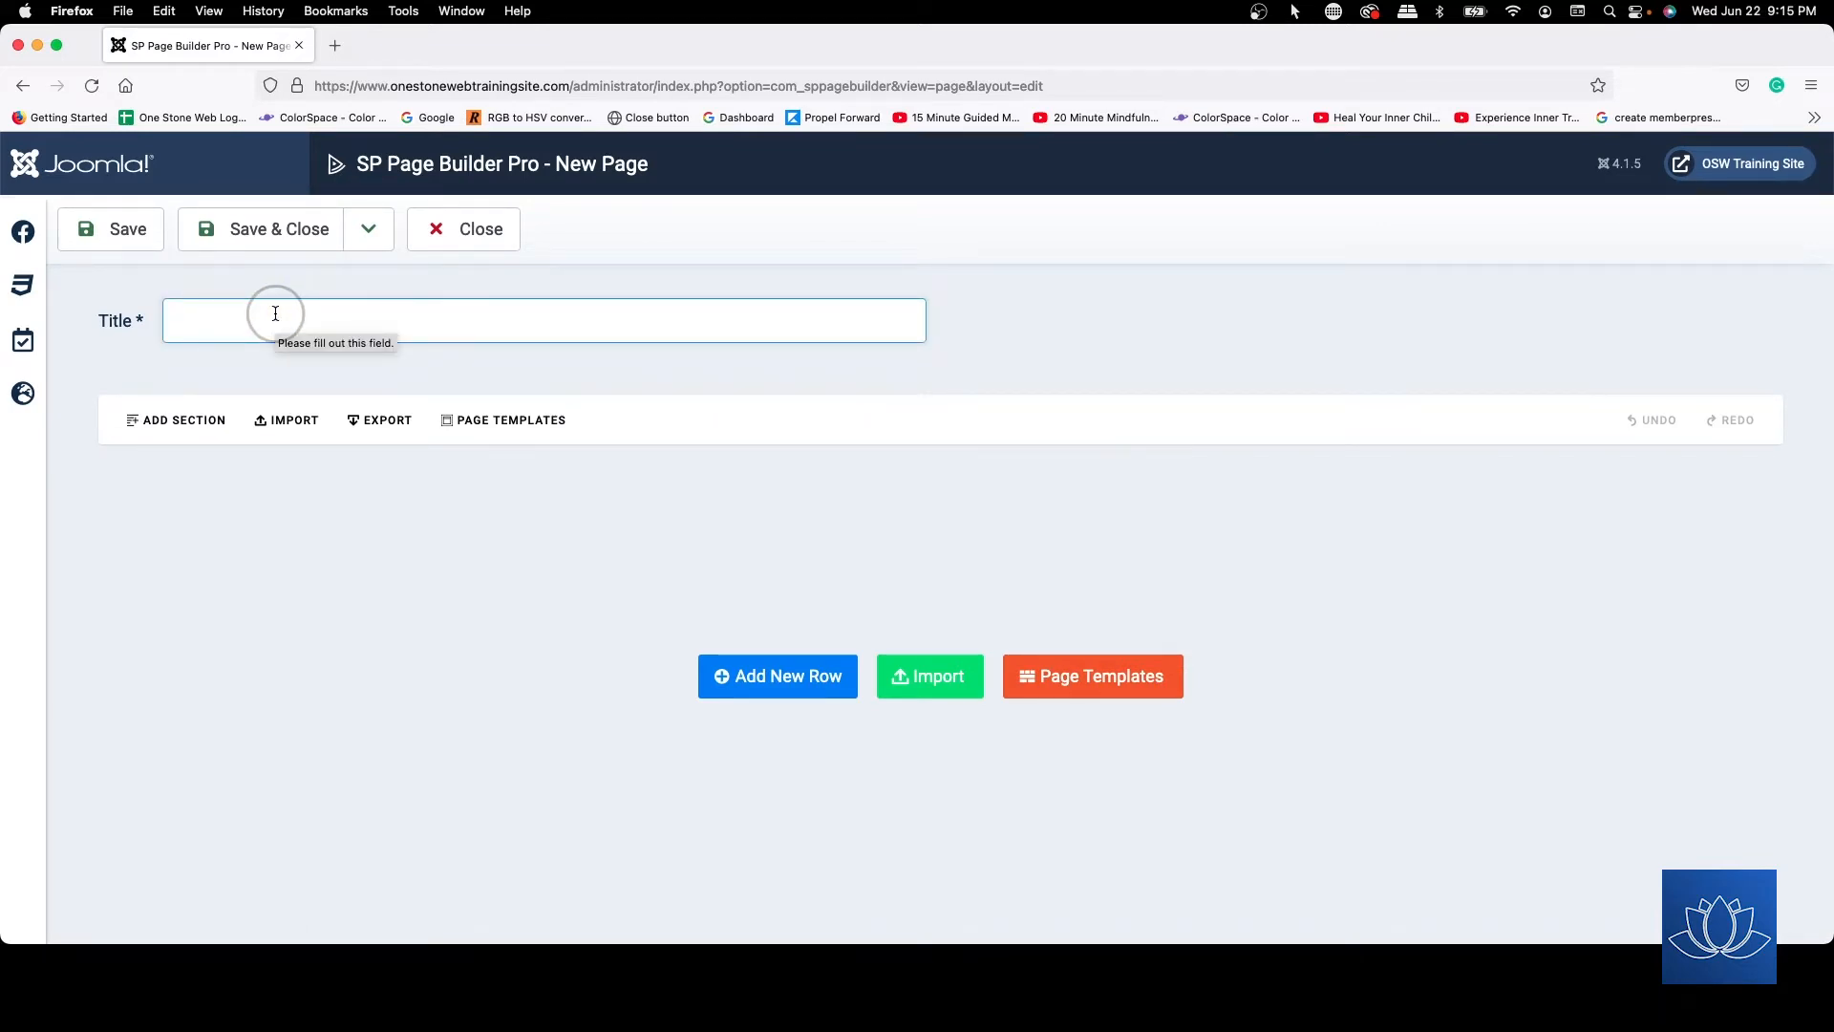
{"action": "type", "text": "Home"}
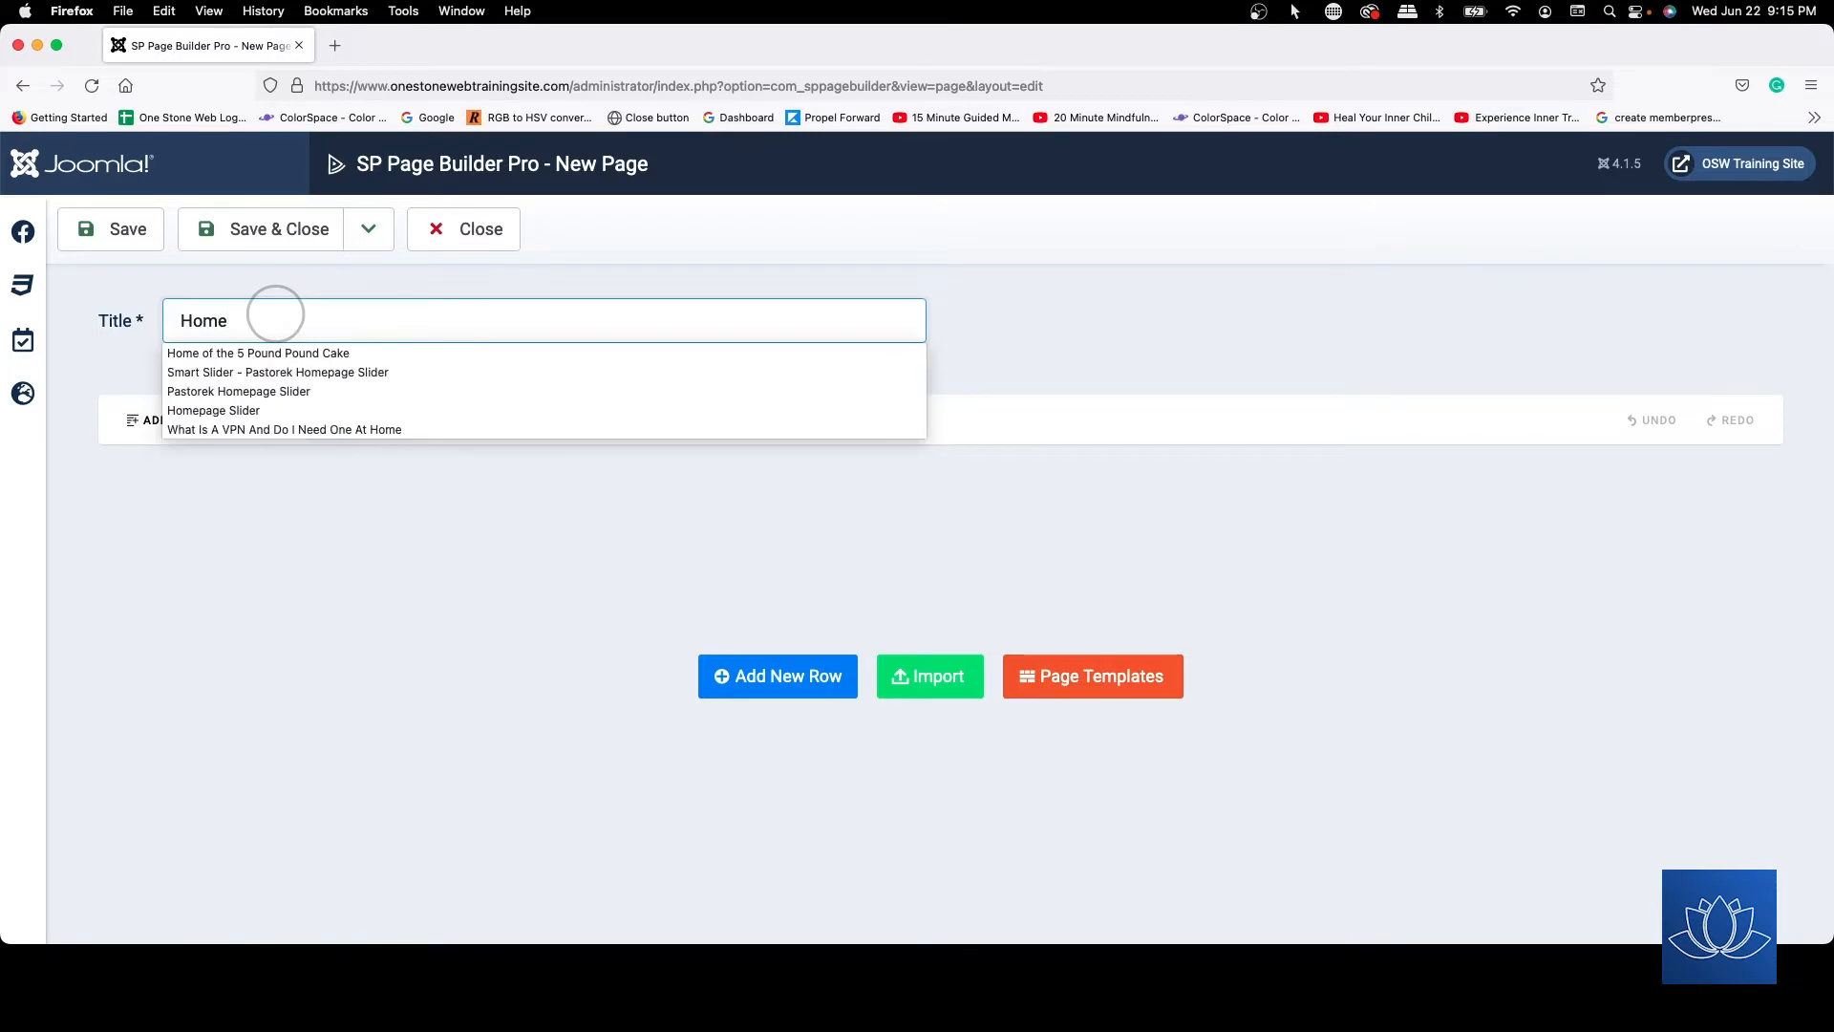
{"action": "left_click", "coordinate": [134, 231]}
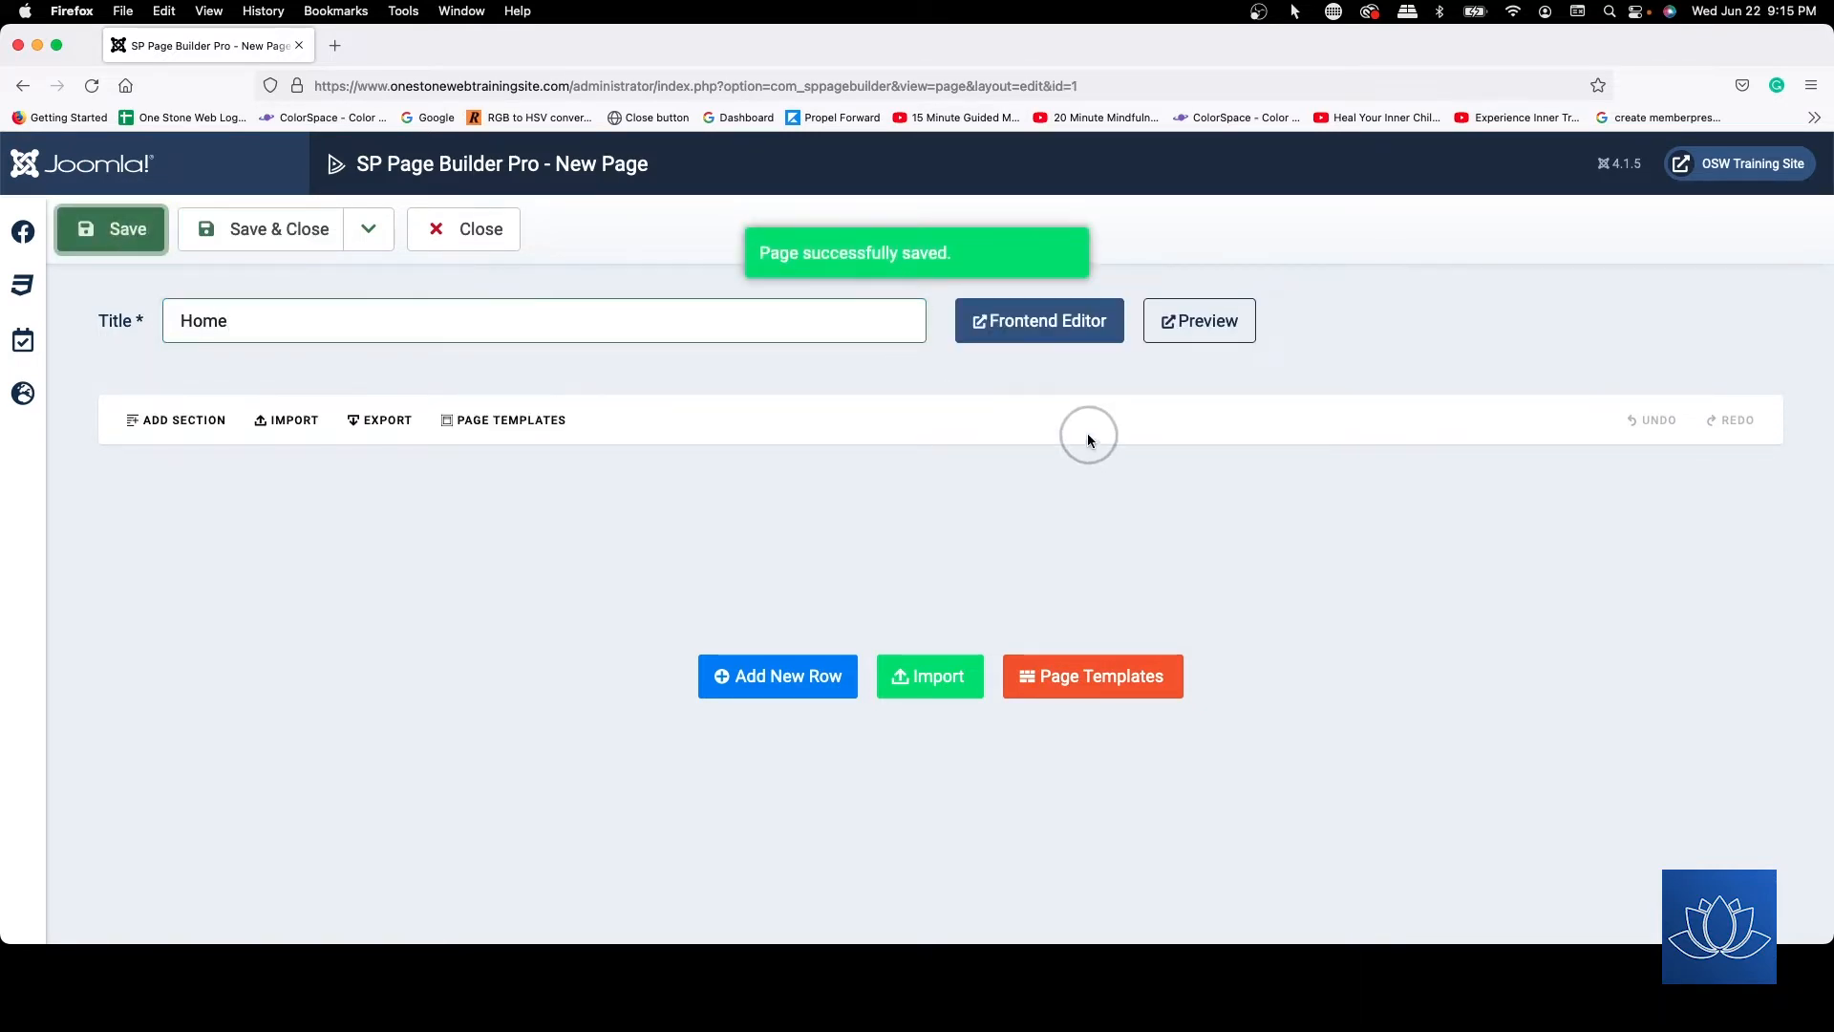
{"action": "left_click", "coordinate": [478, 241]}
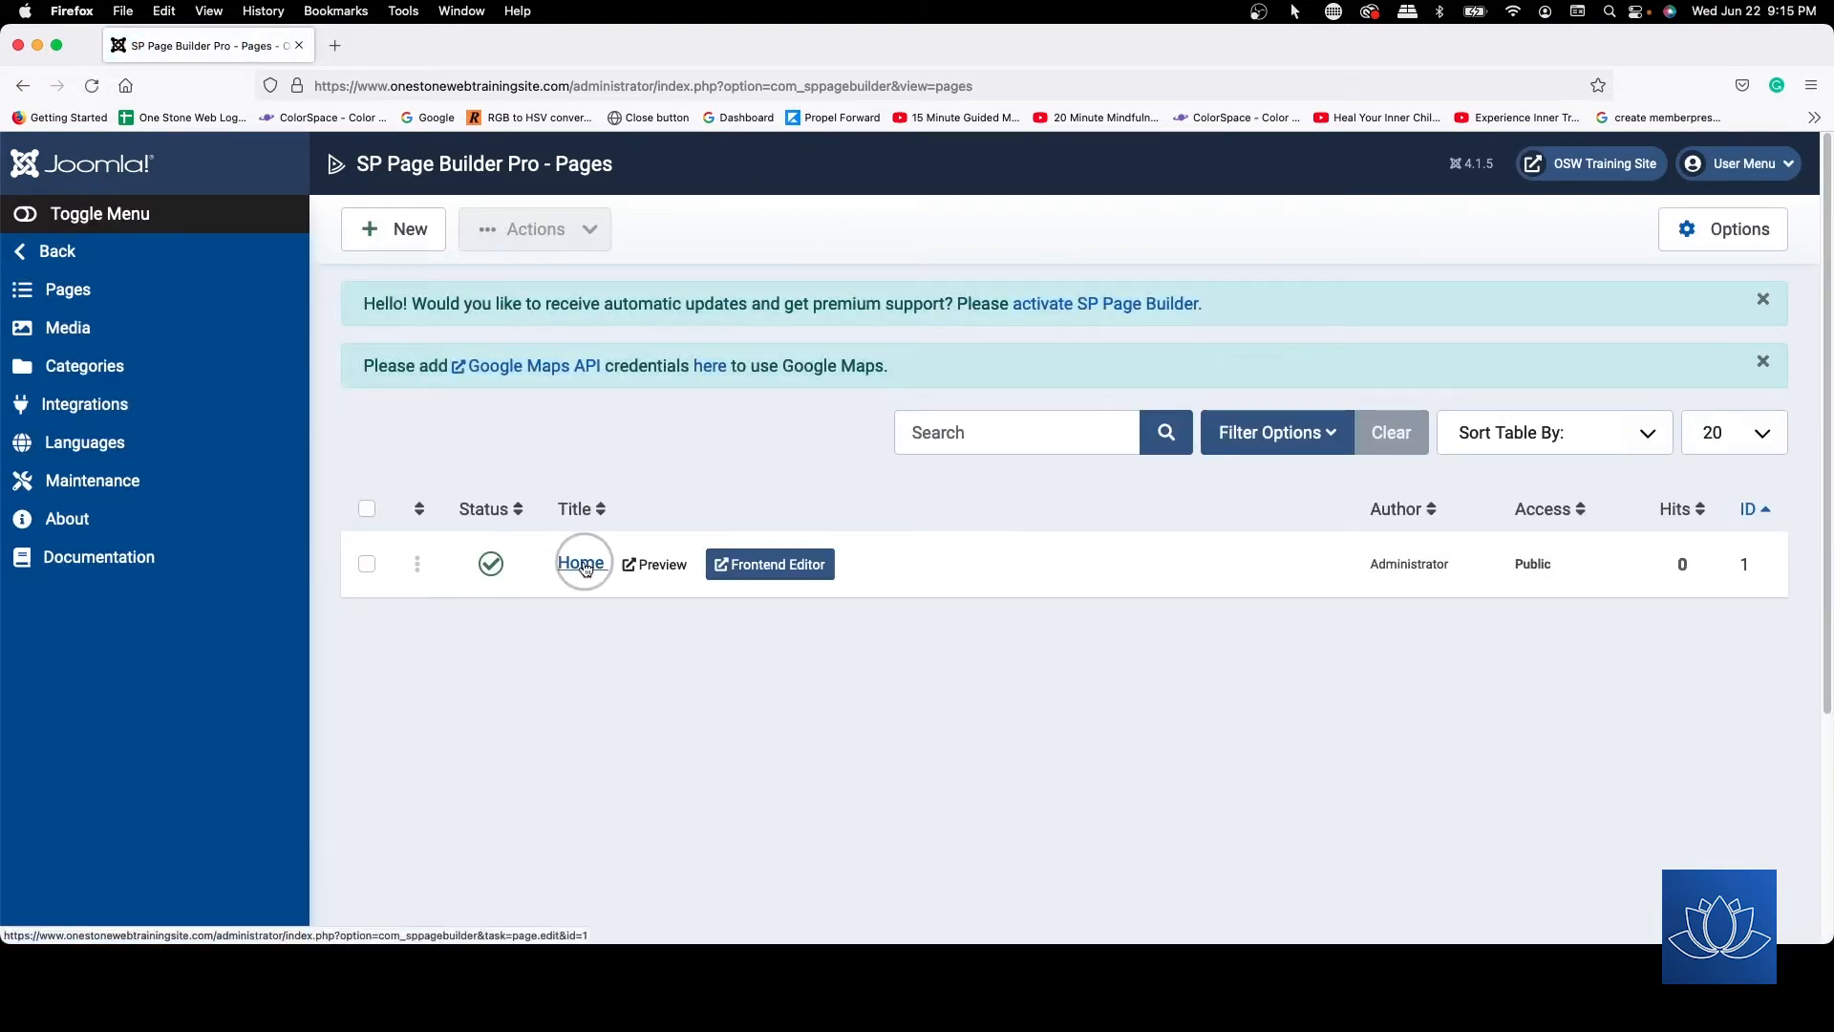
- Dismiss the Google Maps API and activation notices above the pages list and open the Home page for editing
{"action": "mouse_move", "coordinate": [583, 571]}
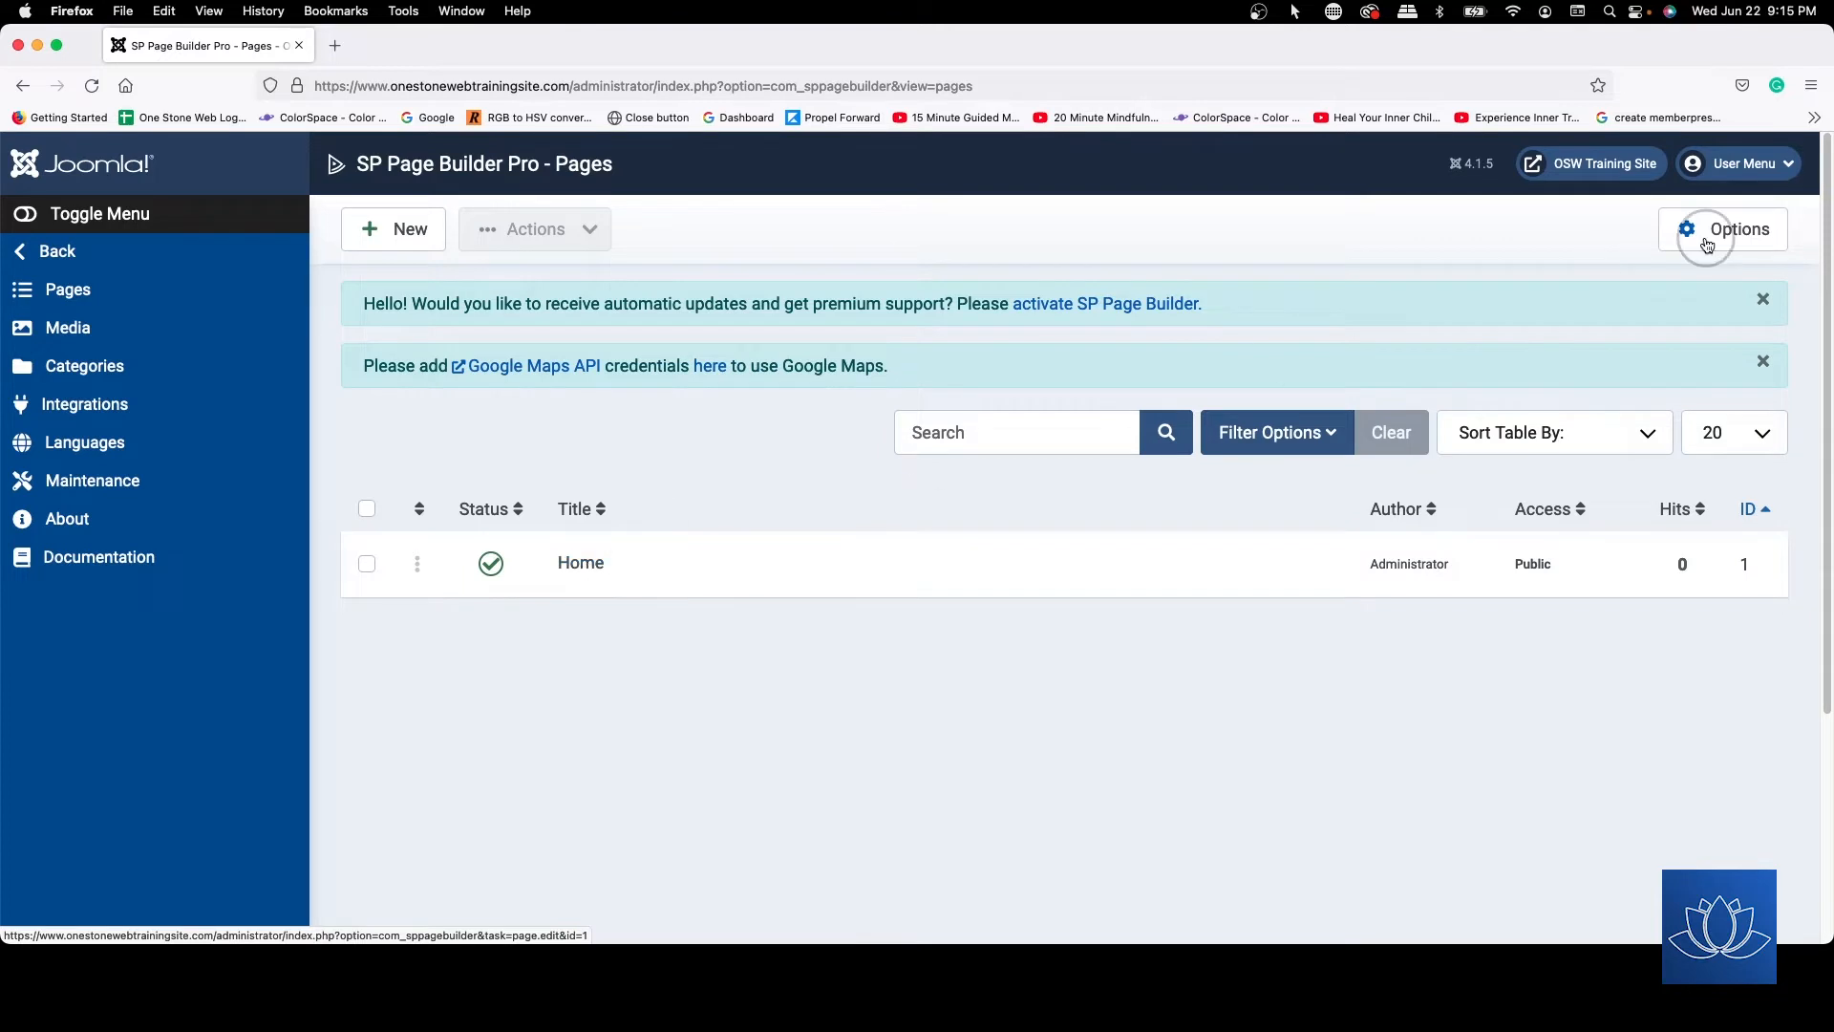
{"action": "left_click", "coordinate": [1762, 361]}
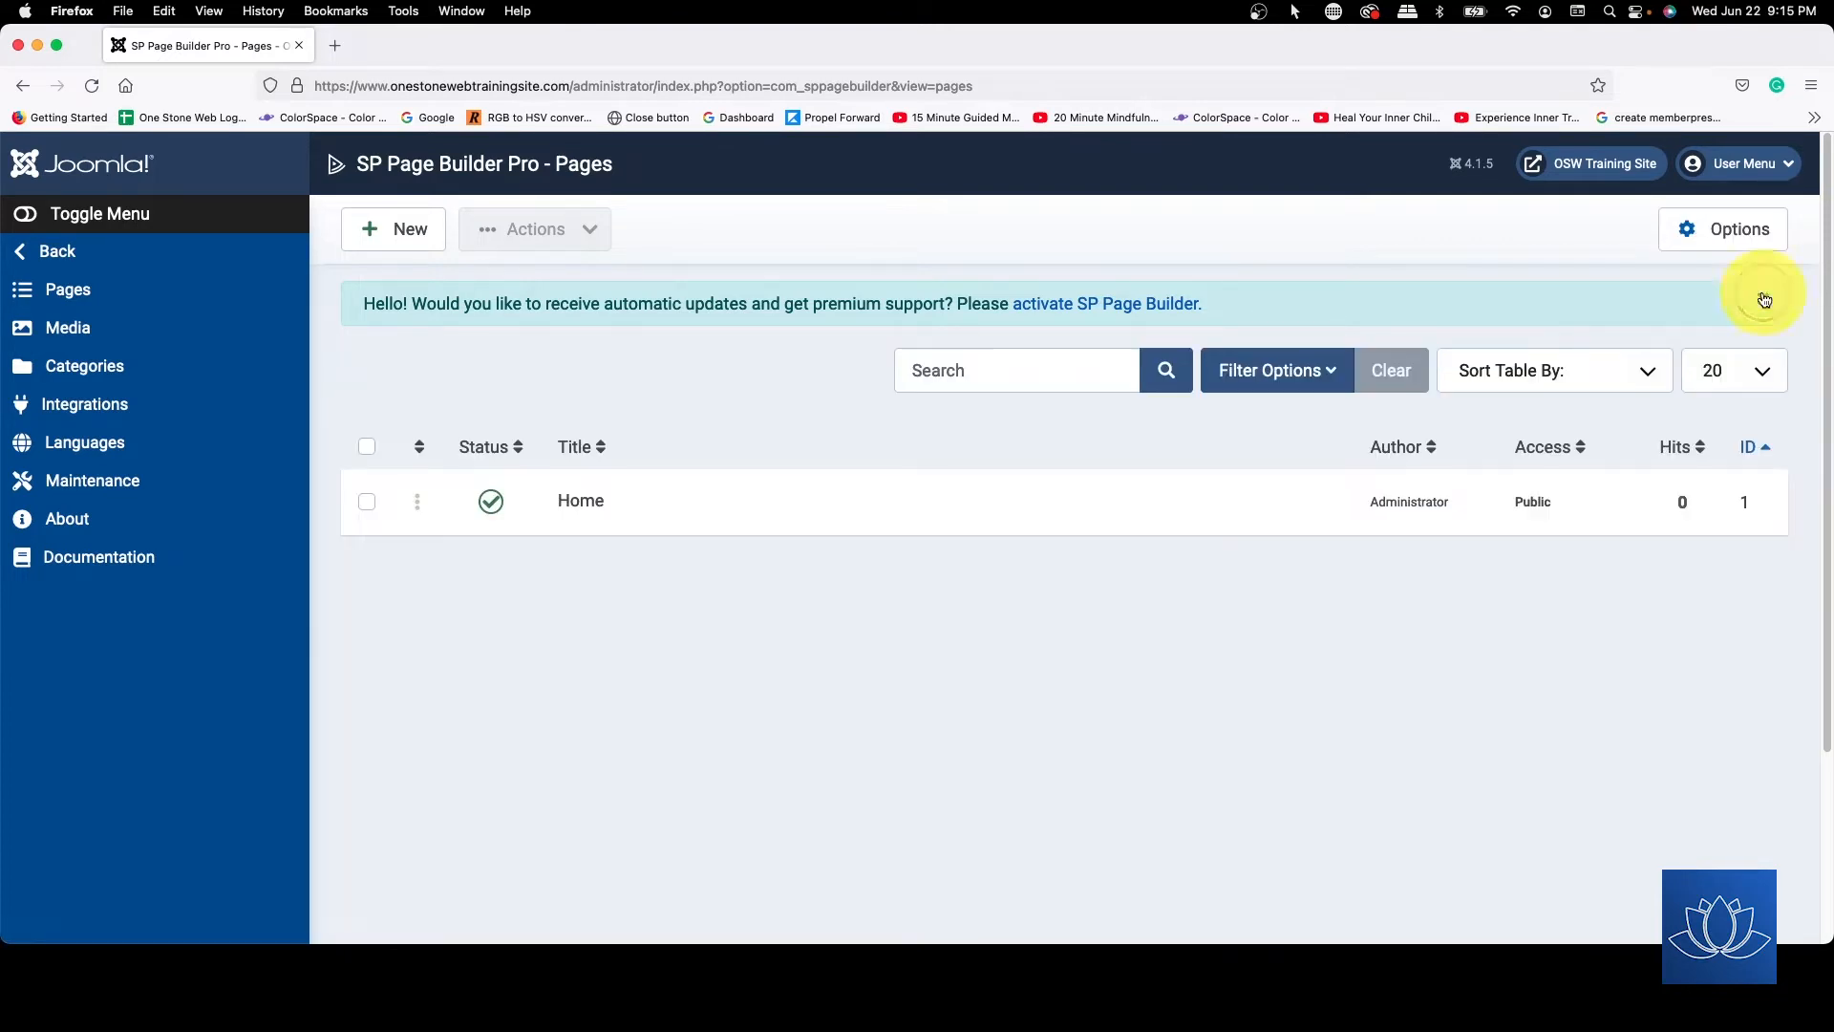
{"action": "left_click", "coordinate": [1762, 298]}
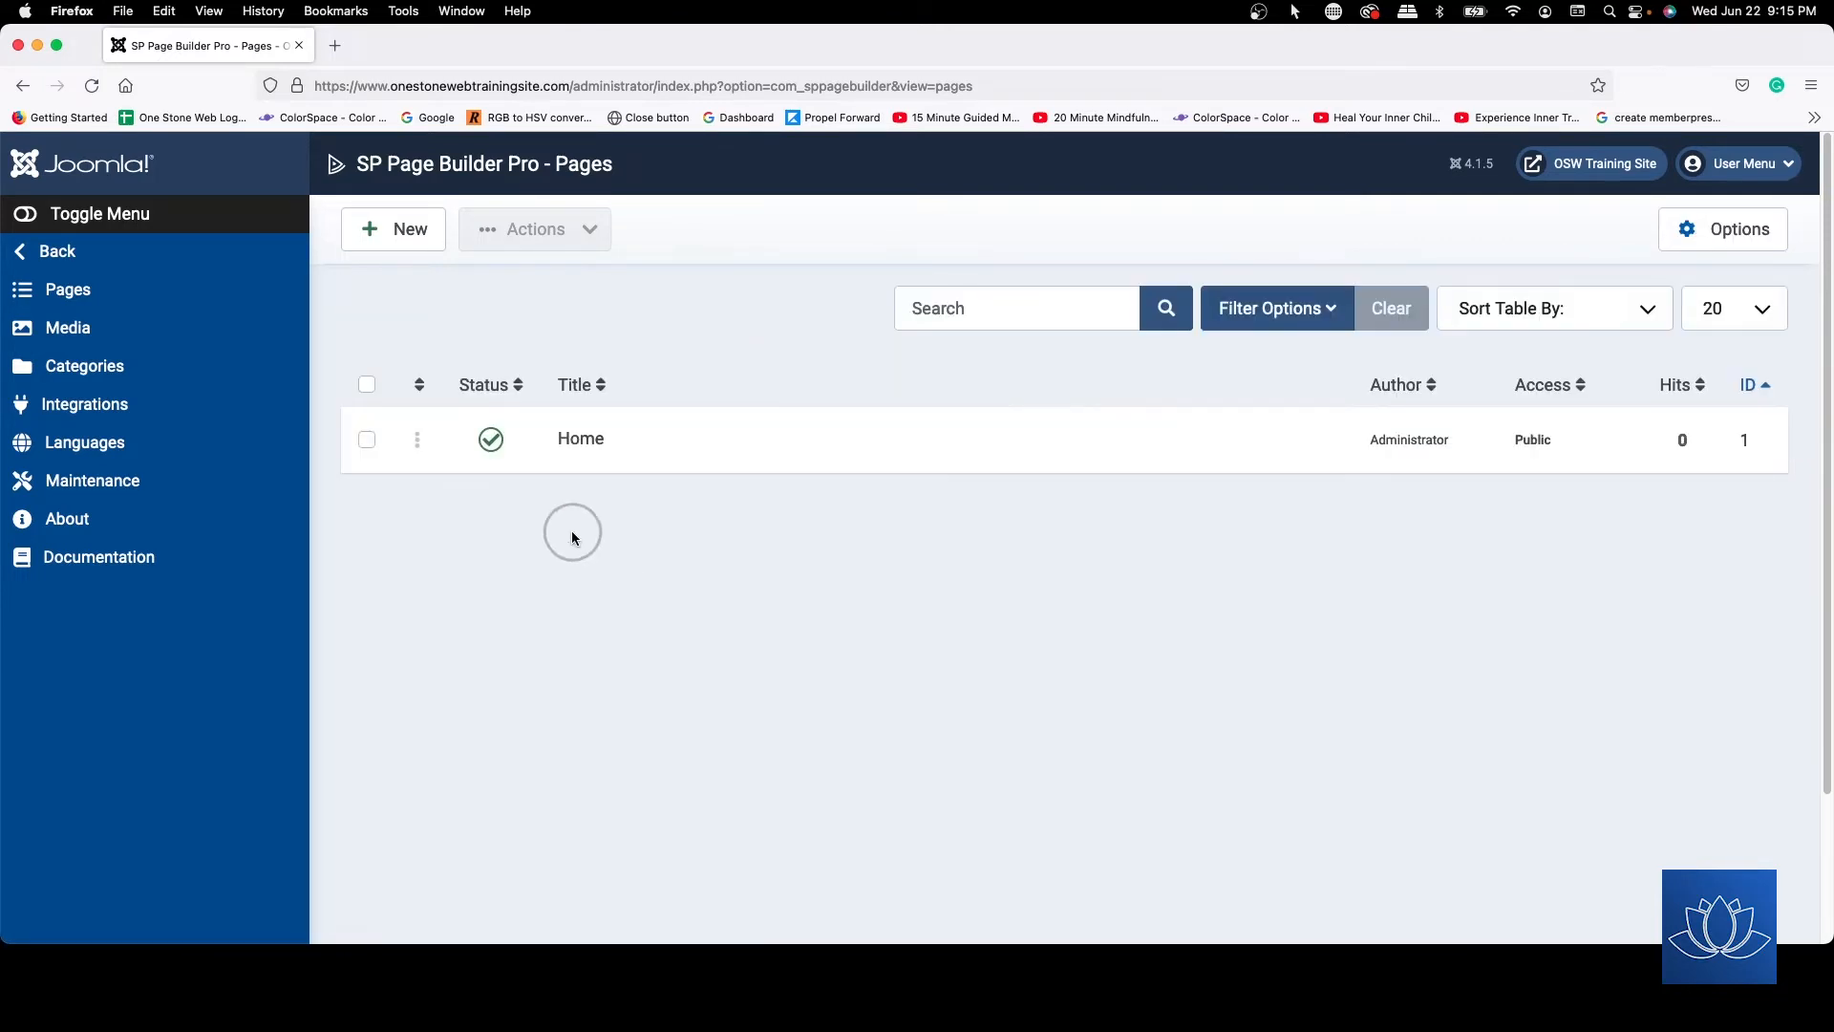
{"action": "left_click", "coordinate": [588, 444]}
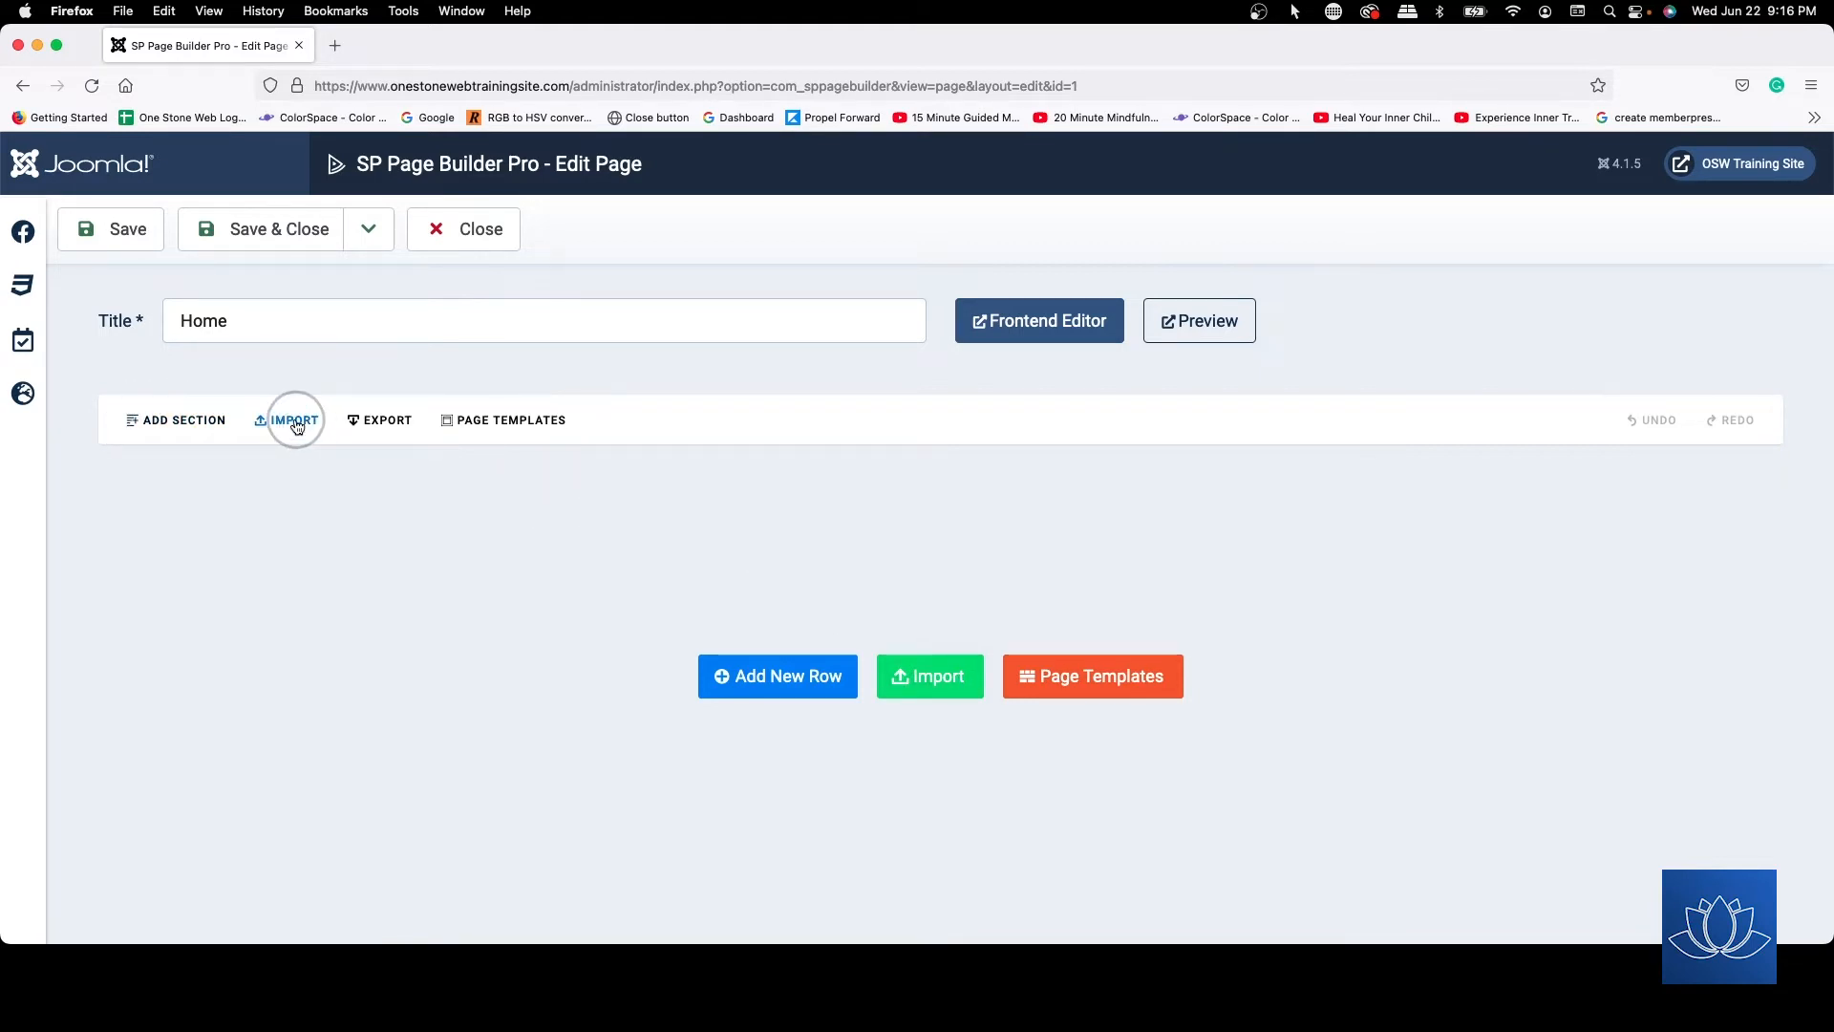
- Browse the layout bundles in the page template library for the Home page
{"action": "left_click", "coordinate": [530, 420]}
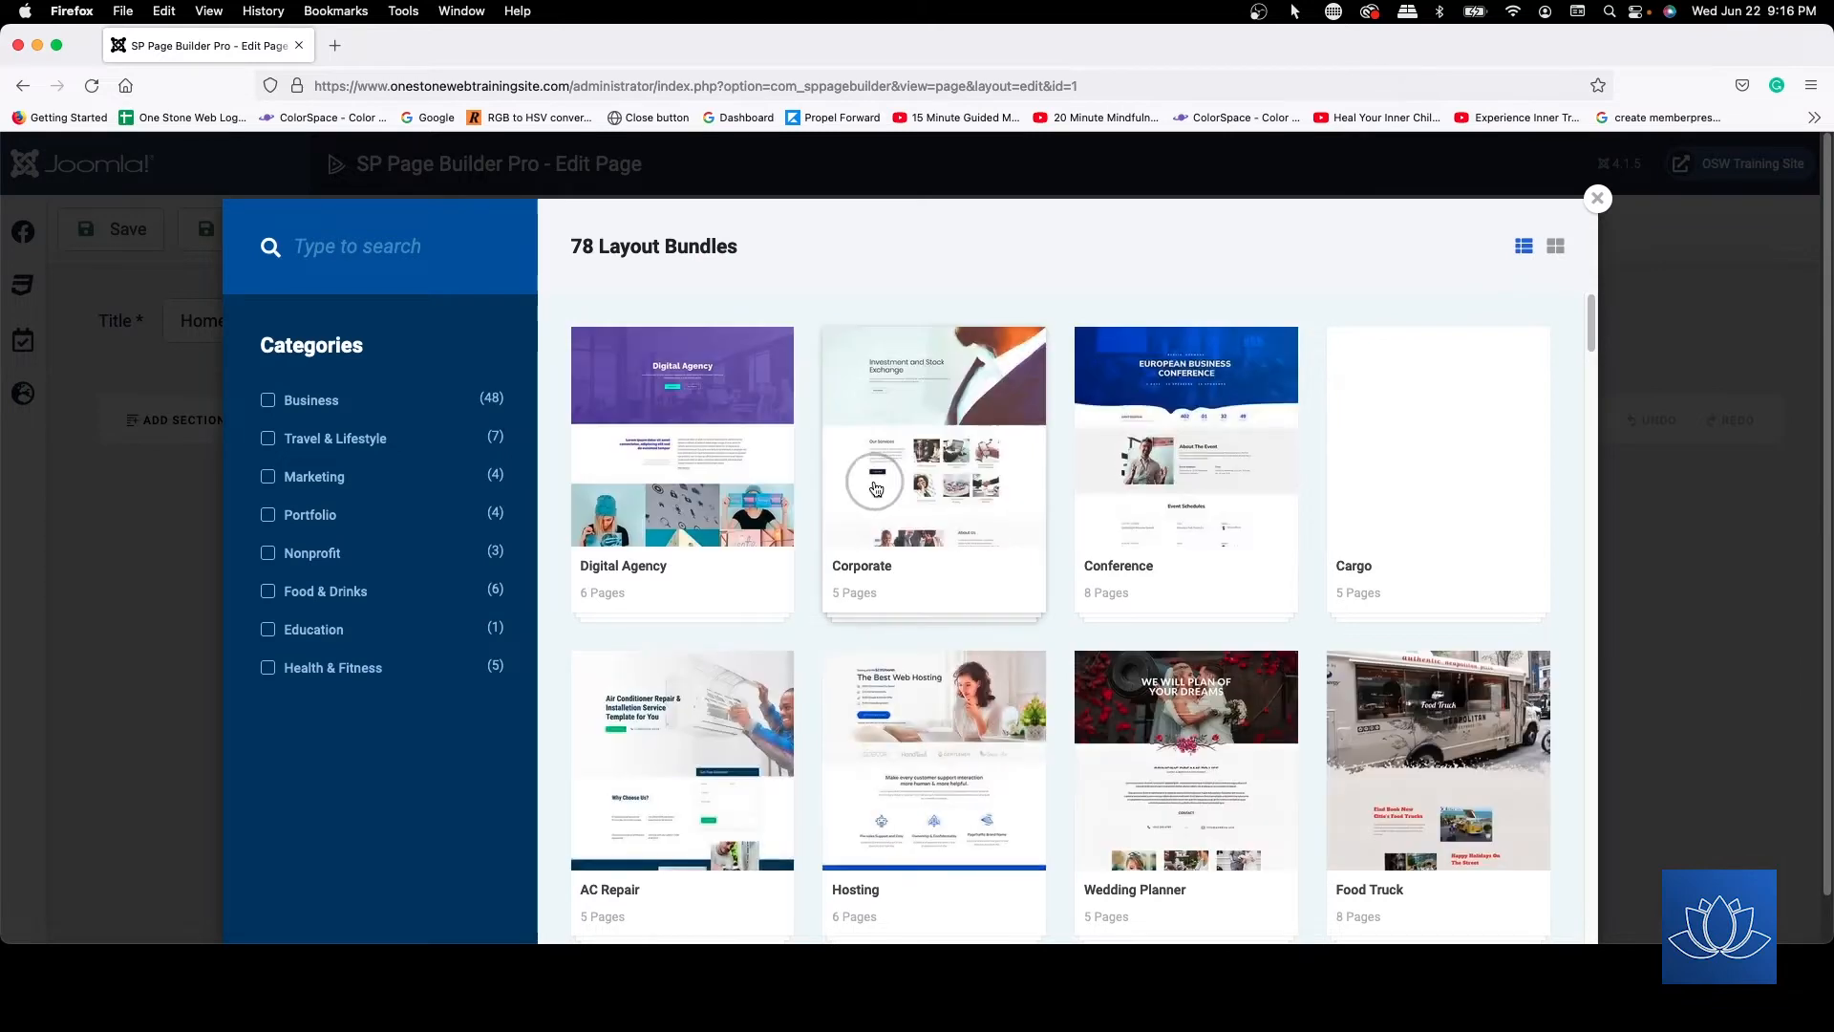
{"action": "scroll", "coordinate": [917, 482], "scroll_direction": "down", "scroll_amount": 5}
{"action": "scroll", "coordinate": [875, 488], "scroll_direction": "down", "scroll_amount": 3}
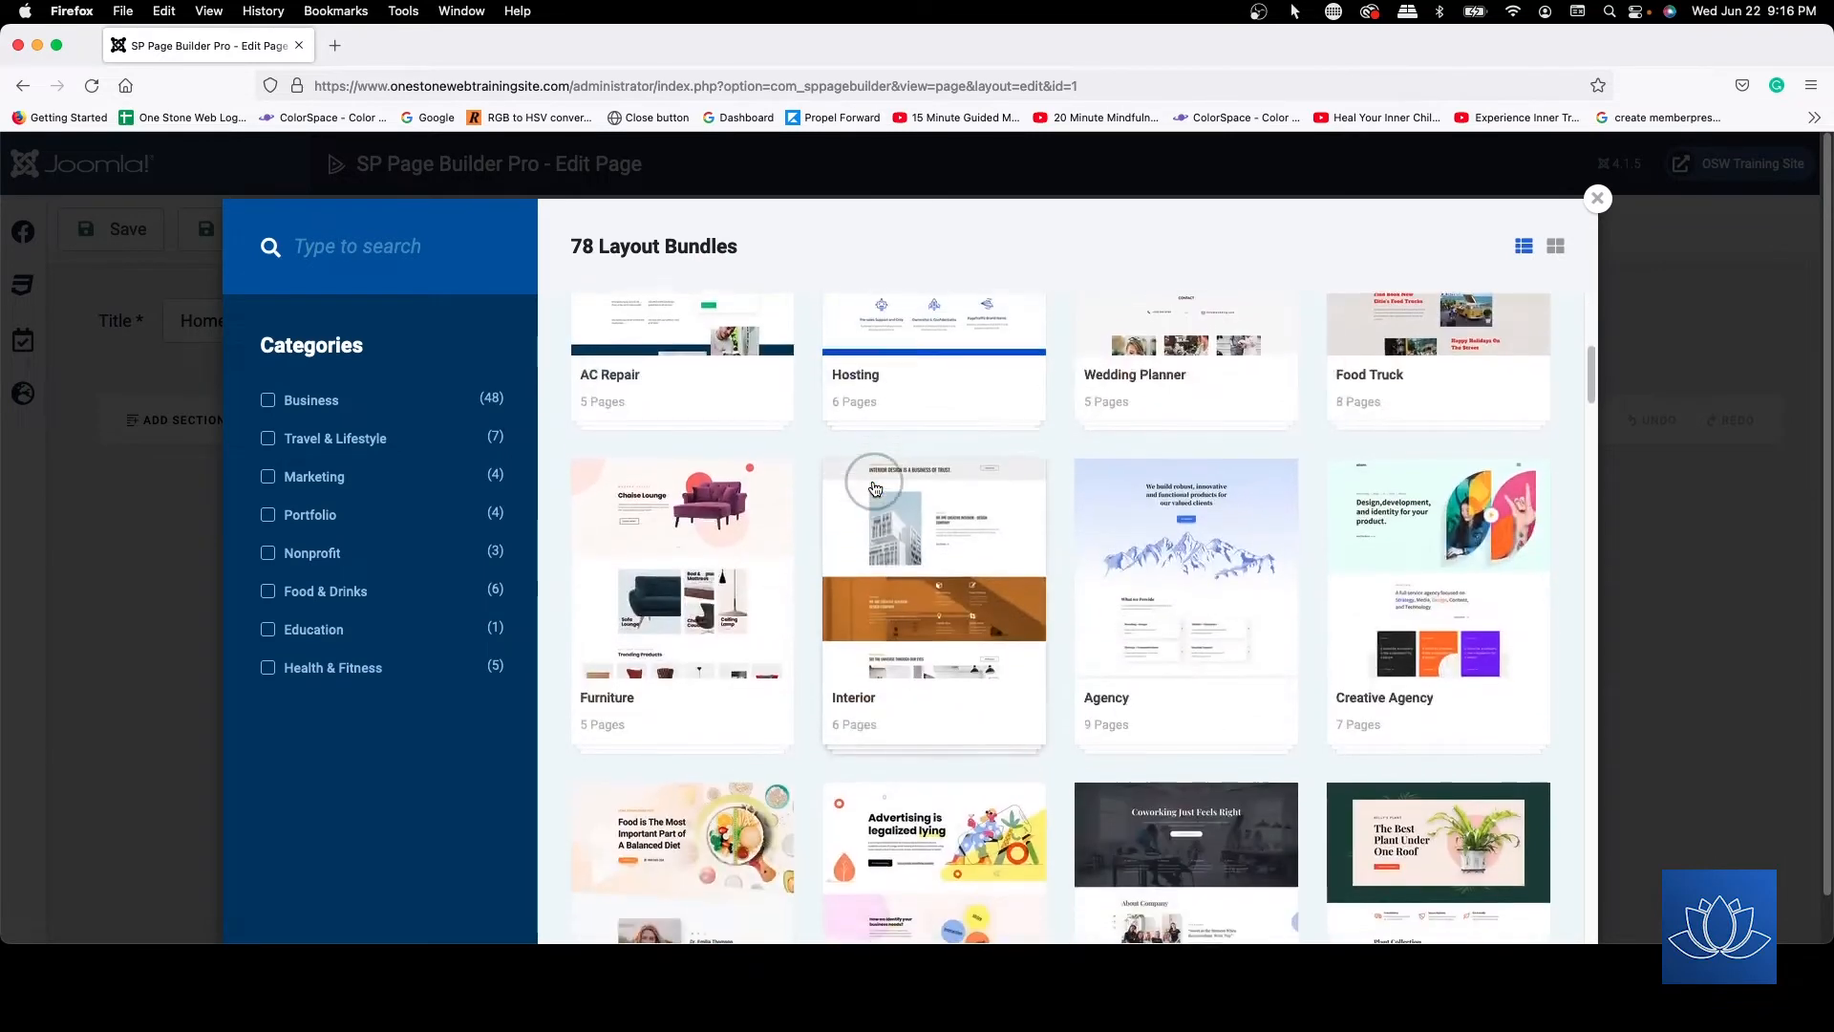
{"action": "scroll", "coordinate": [715, 668], "scroll_direction": "down", "scroll_amount": 3}
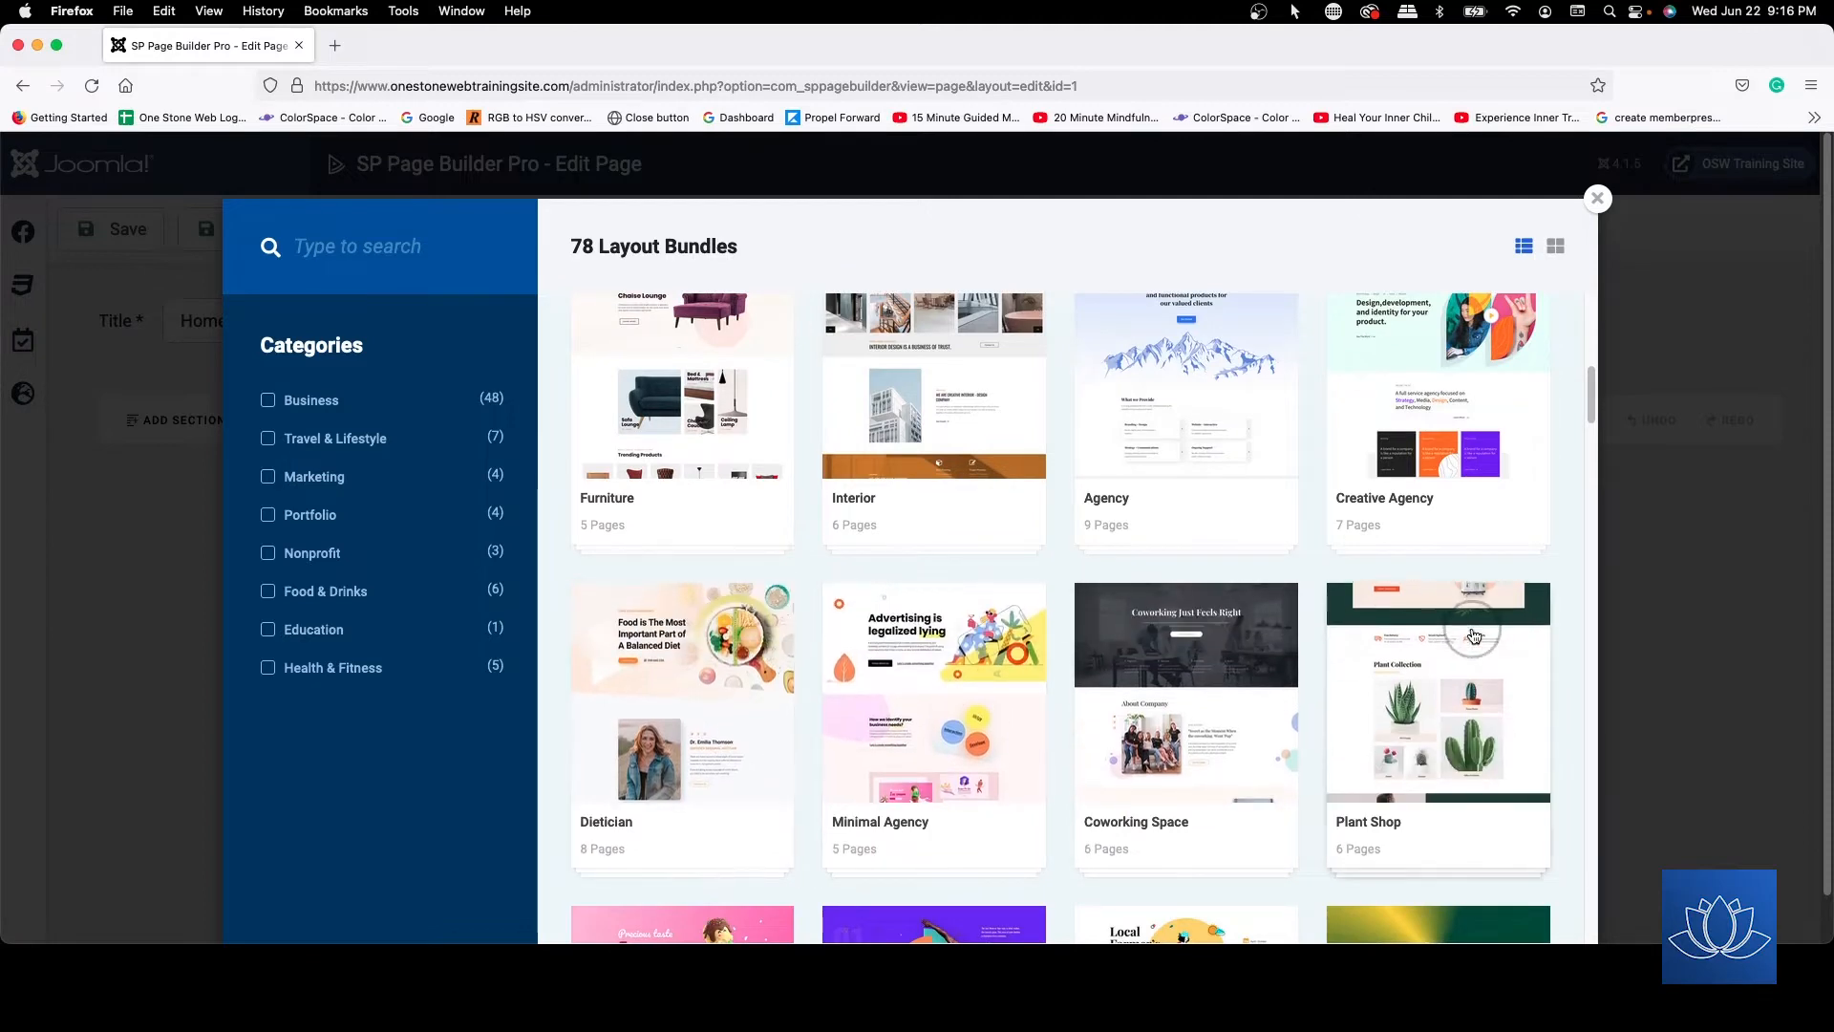
{"action": "scroll", "coordinate": [1337, 621], "scroll_direction": "down", "scroll_amount": 5}
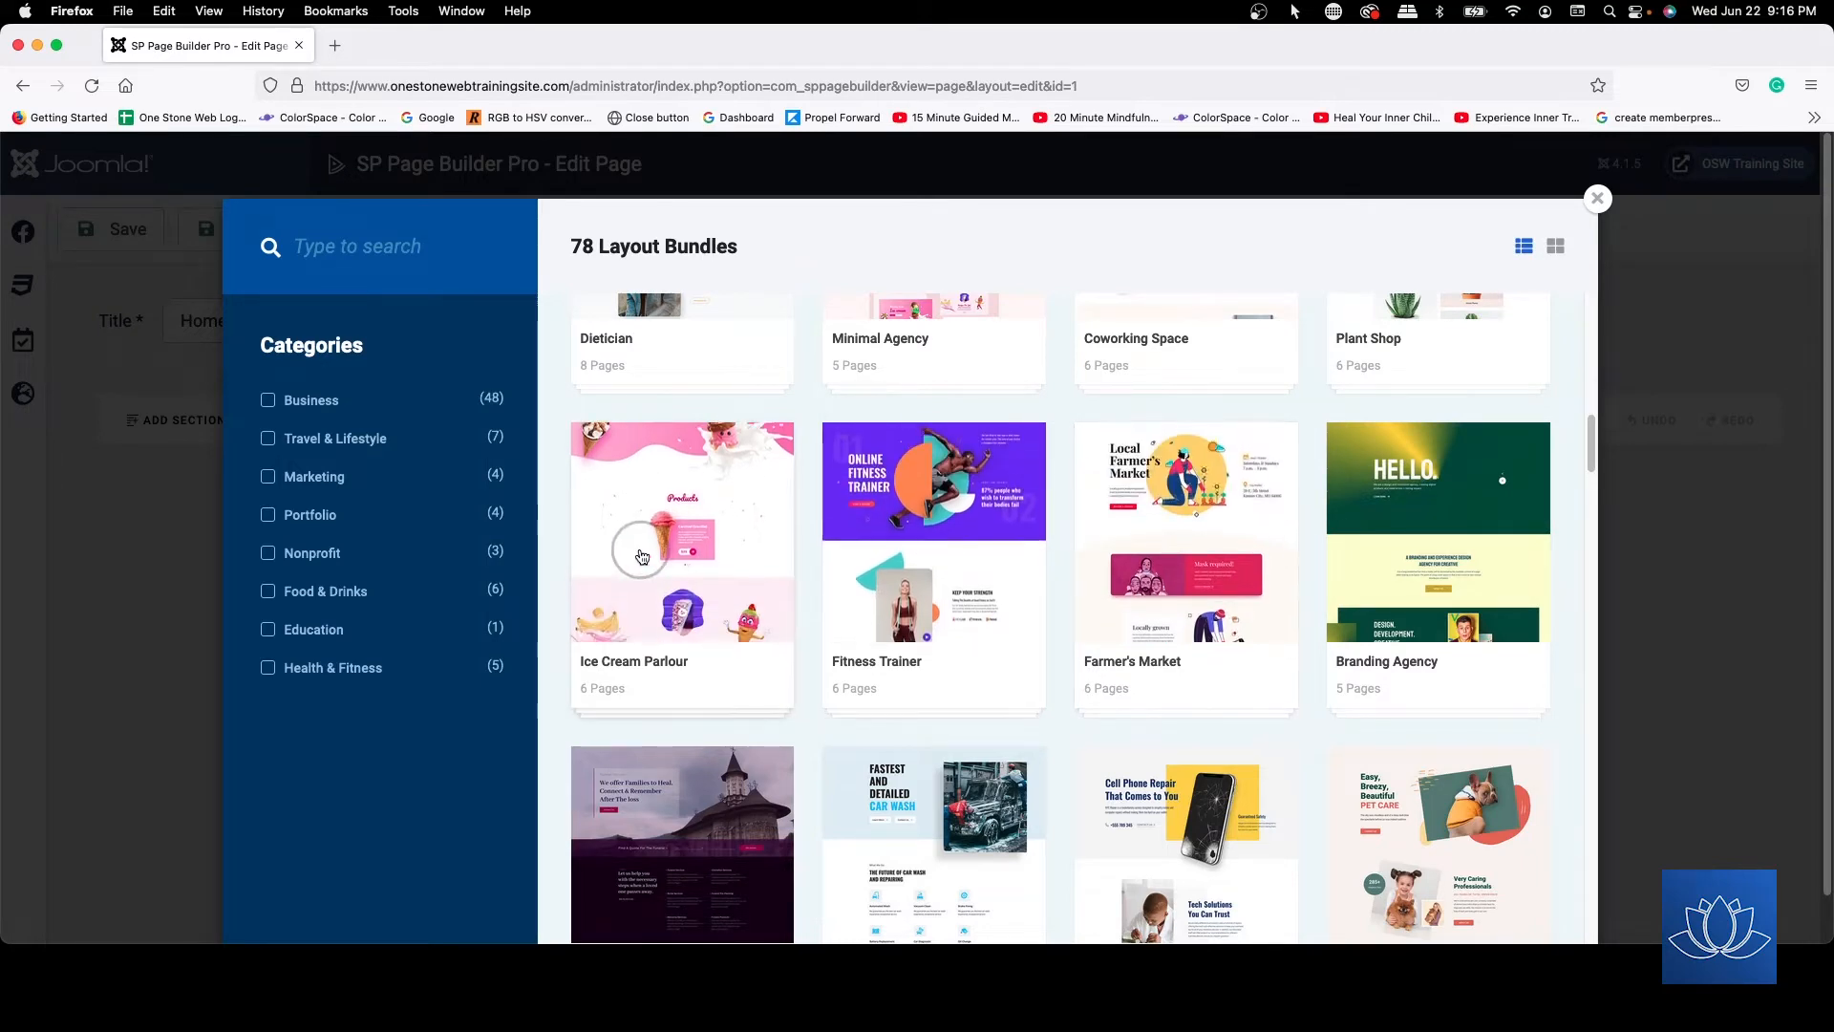
{"action": "scroll", "coordinate": [1437, 544], "scroll_direction": "down", "scroll_amount": 1}
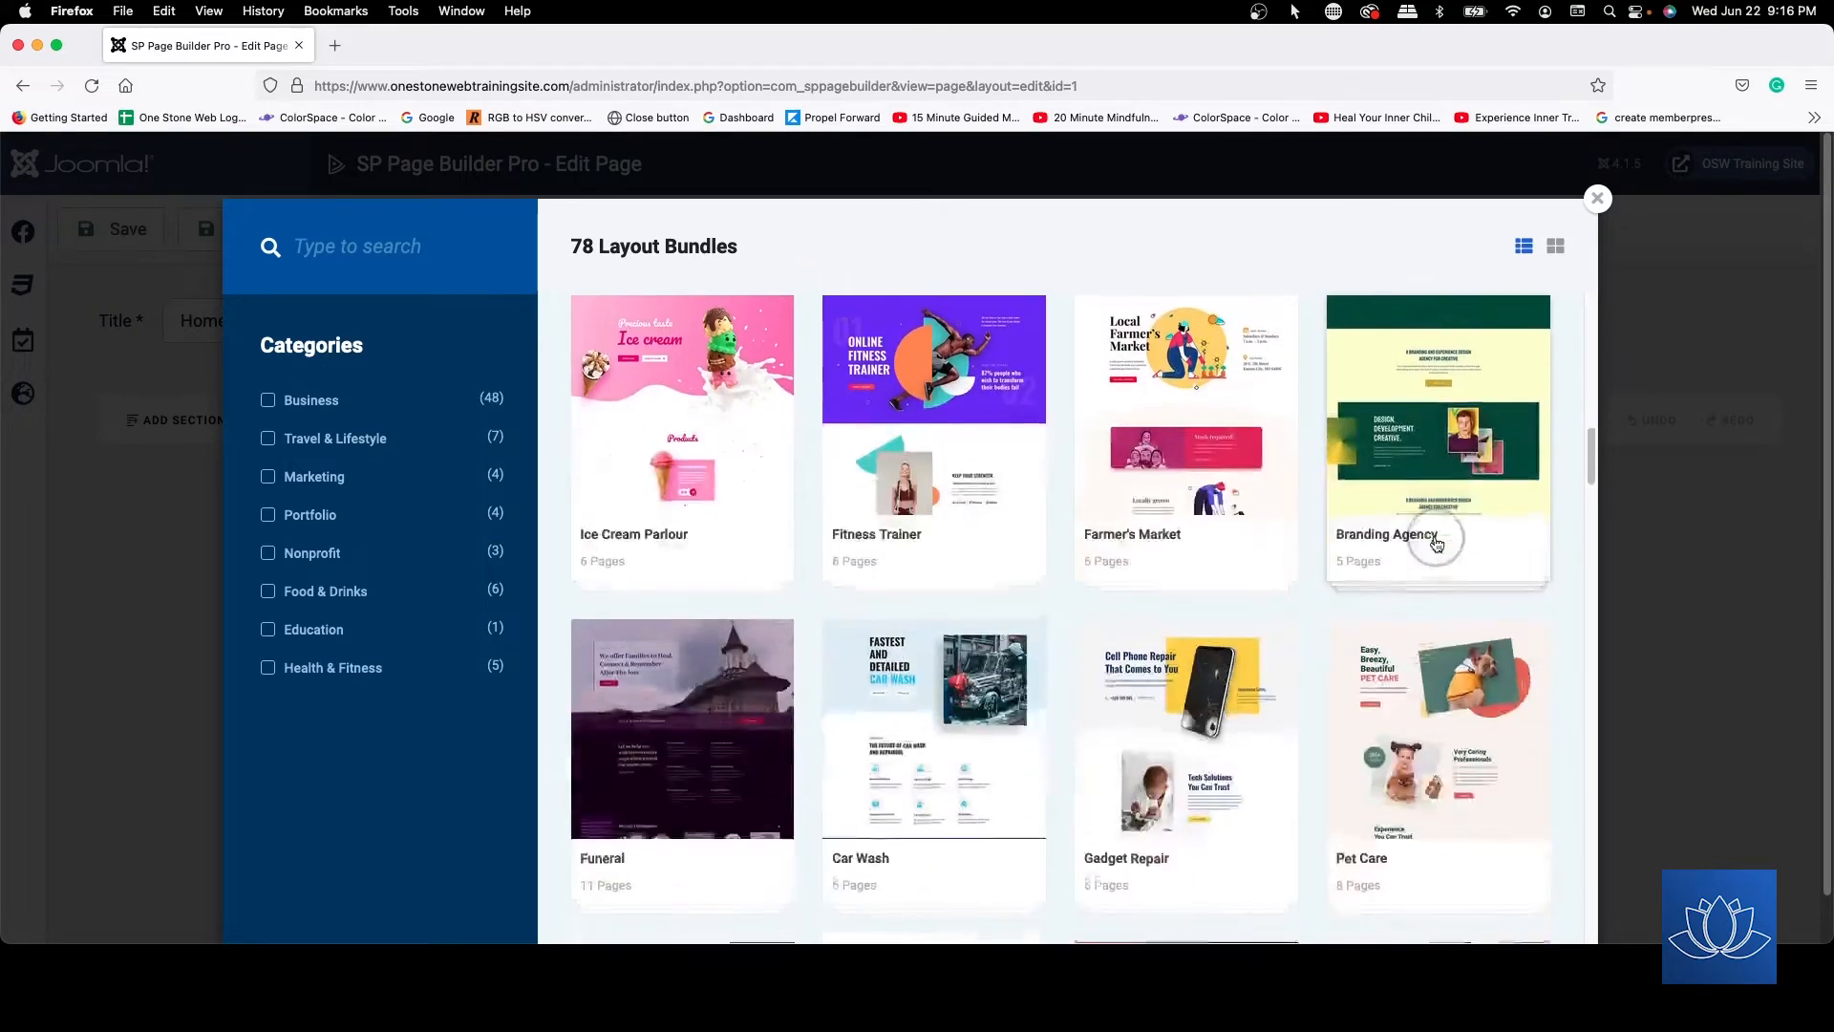
{"action": "scroll", "coordinate": [1437, 544], "scroll_direction": "down", "scroll_amount": 5}
{"action": "scroll", "coordinate": [1438, 545], "scroll_direction": "up", "scroll_amount": 3}
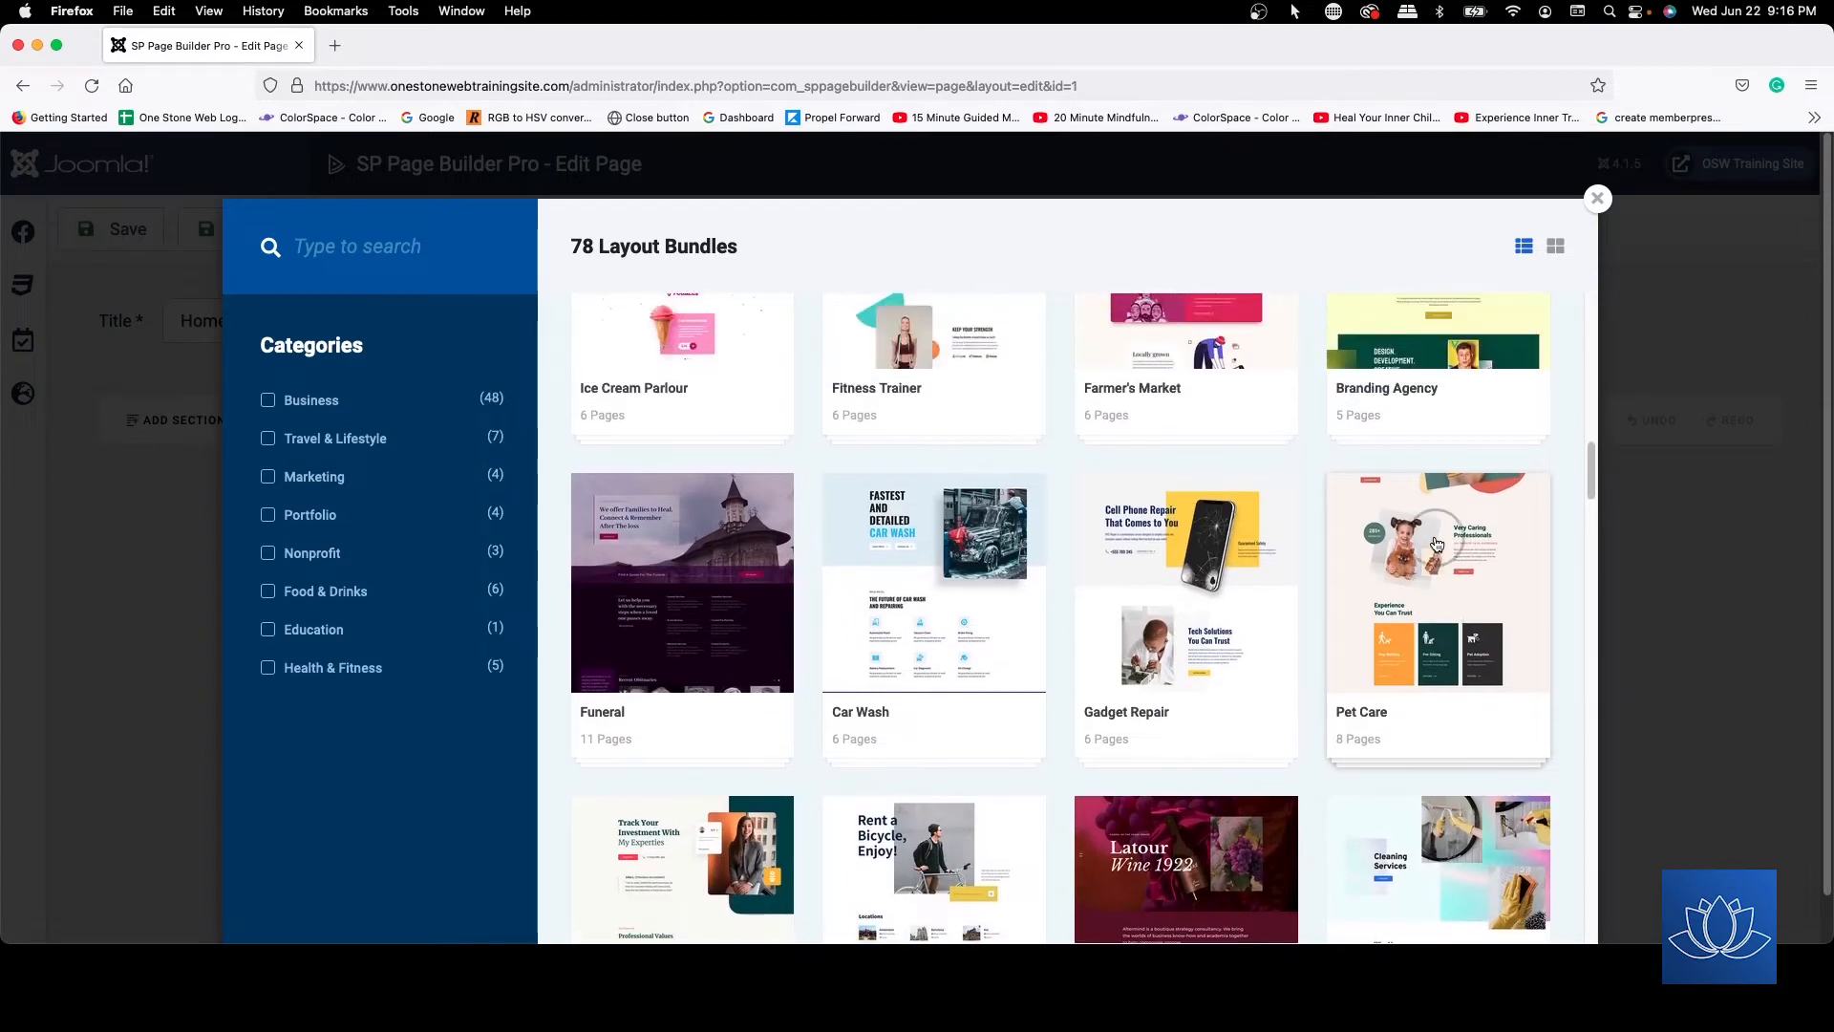
- Examine the page layouts in the Pet Care bundle and close the template library without importing anything
{"action": "left_click", "coordinate": [1430, 535]}
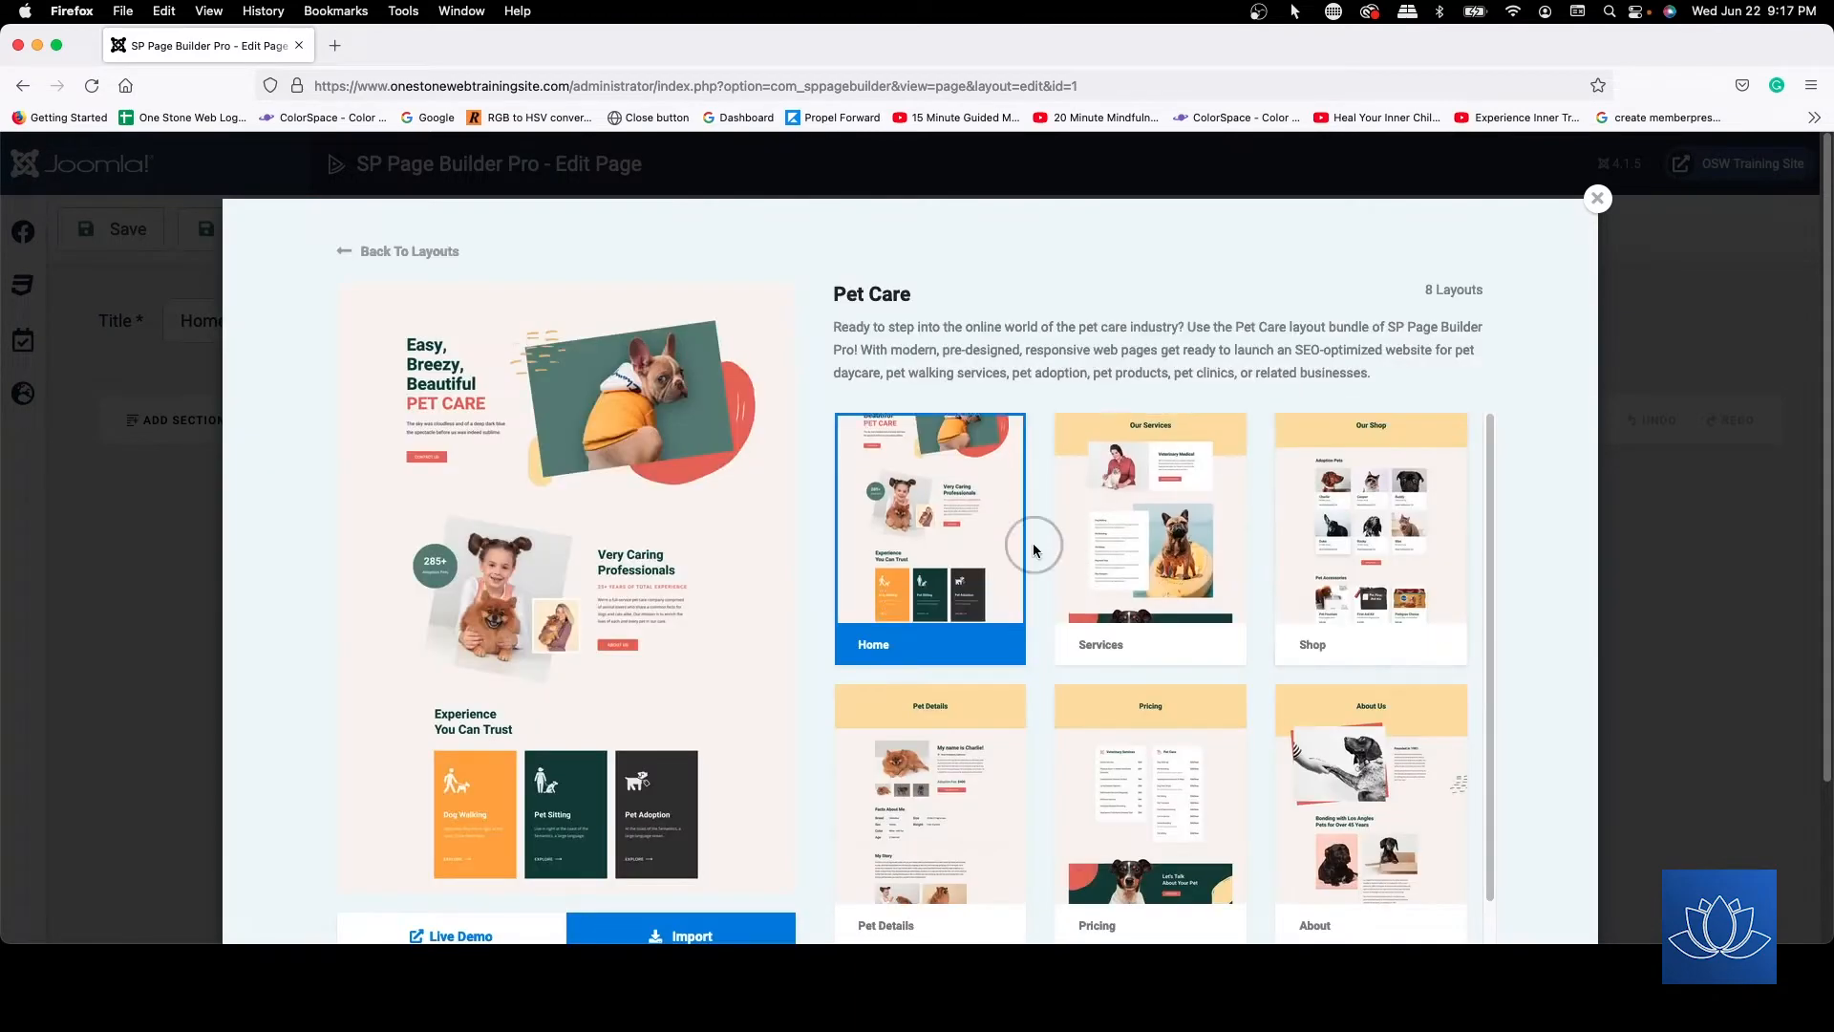
{"action": "scroll", "coordinate": [1040, 573], "scroll_direction": "down", "scroll_amount": 1}
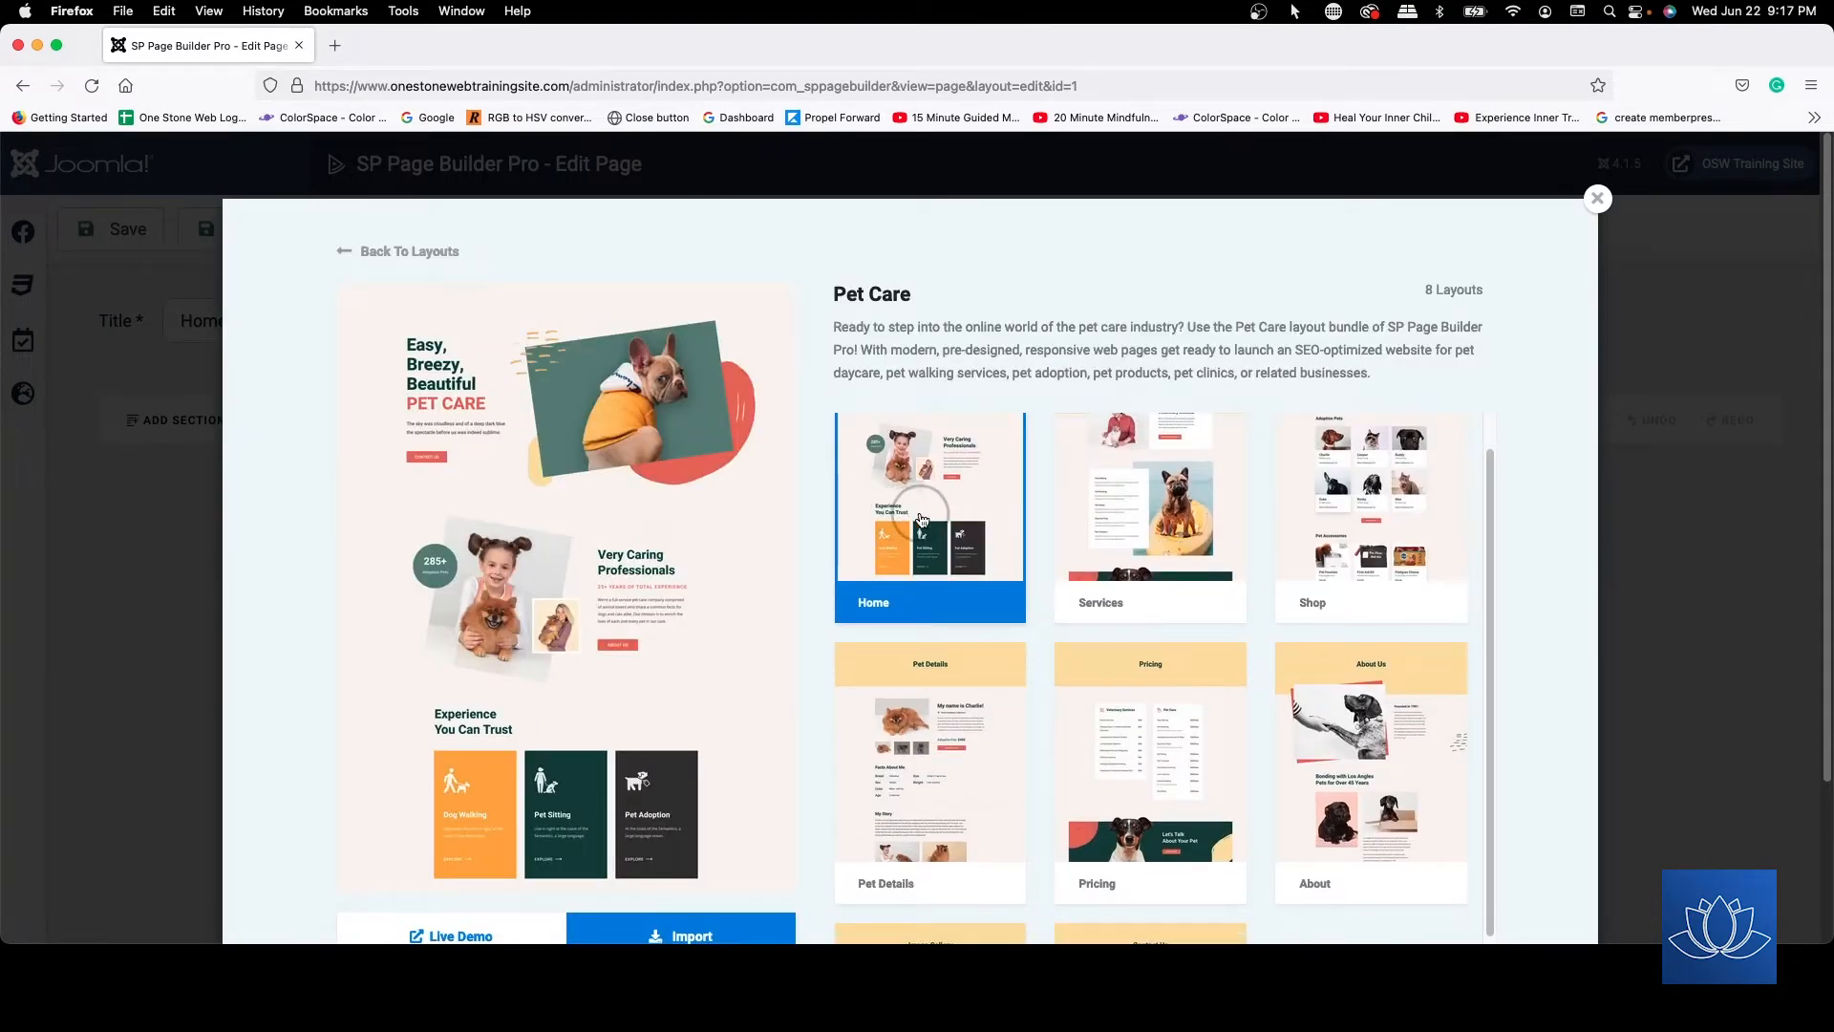
{"action": "scroll", "coordinate": [1370, 526], "scroll_direction": "down", "scroll_amount": 2}
{"action": "scroll", "coordinate": [891, 668], "scroll_direction": "down", "scroll_amount": 1}
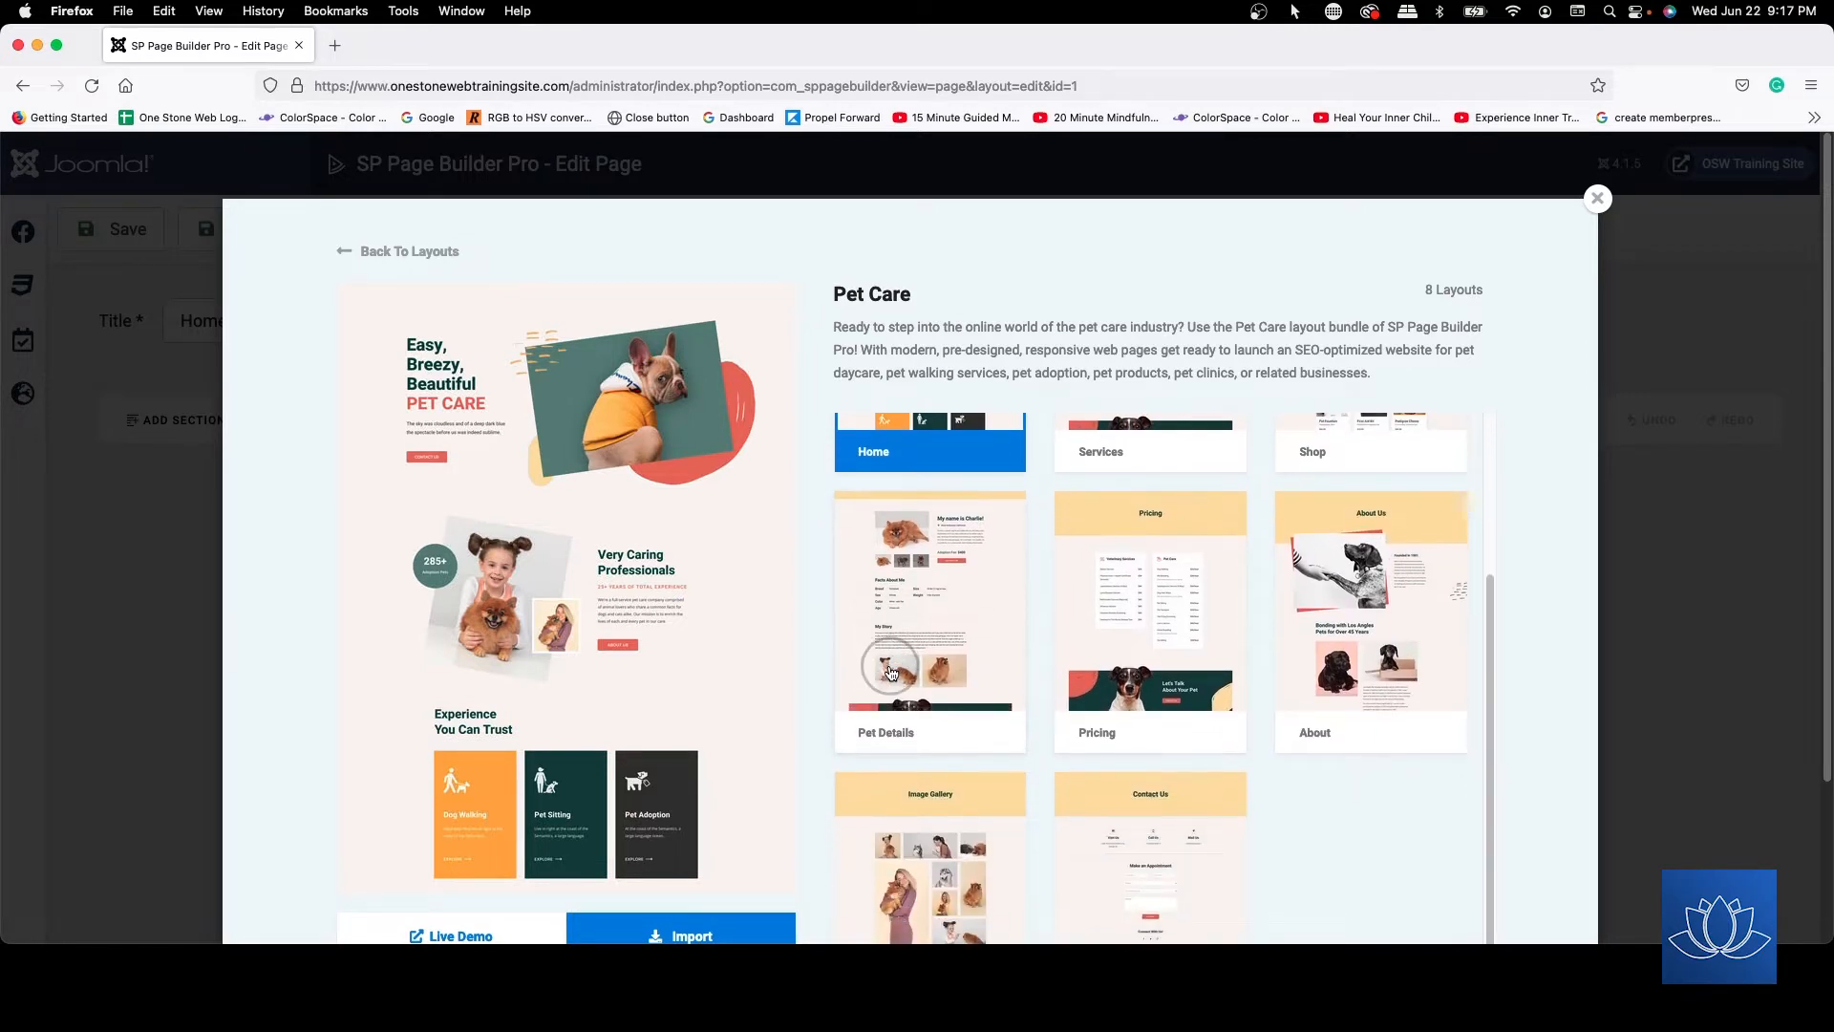
{"action": "scroll", "coordinate": [764, 783], "scroll_direction": "down", "scroll_amount": 2}
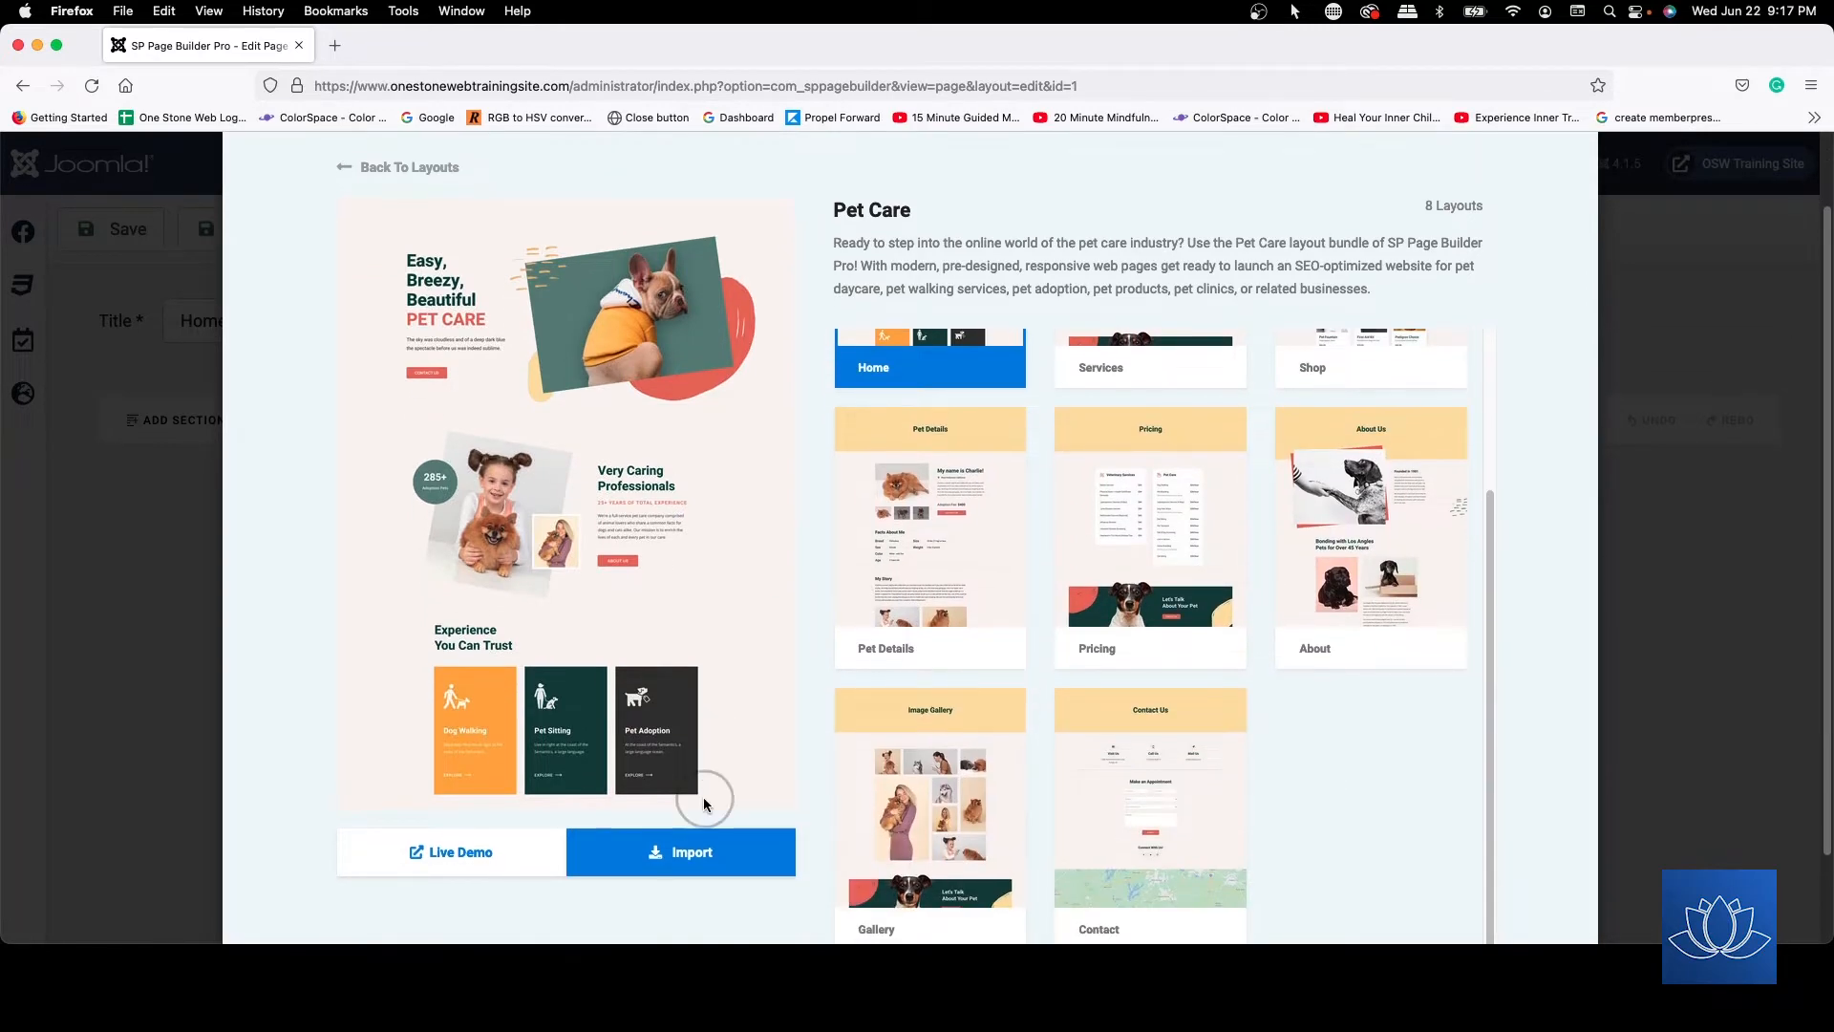
{"action": "scroll", "coordinate": [1366, 382], "scroll_direction": "up", "scroll_amount": 3}
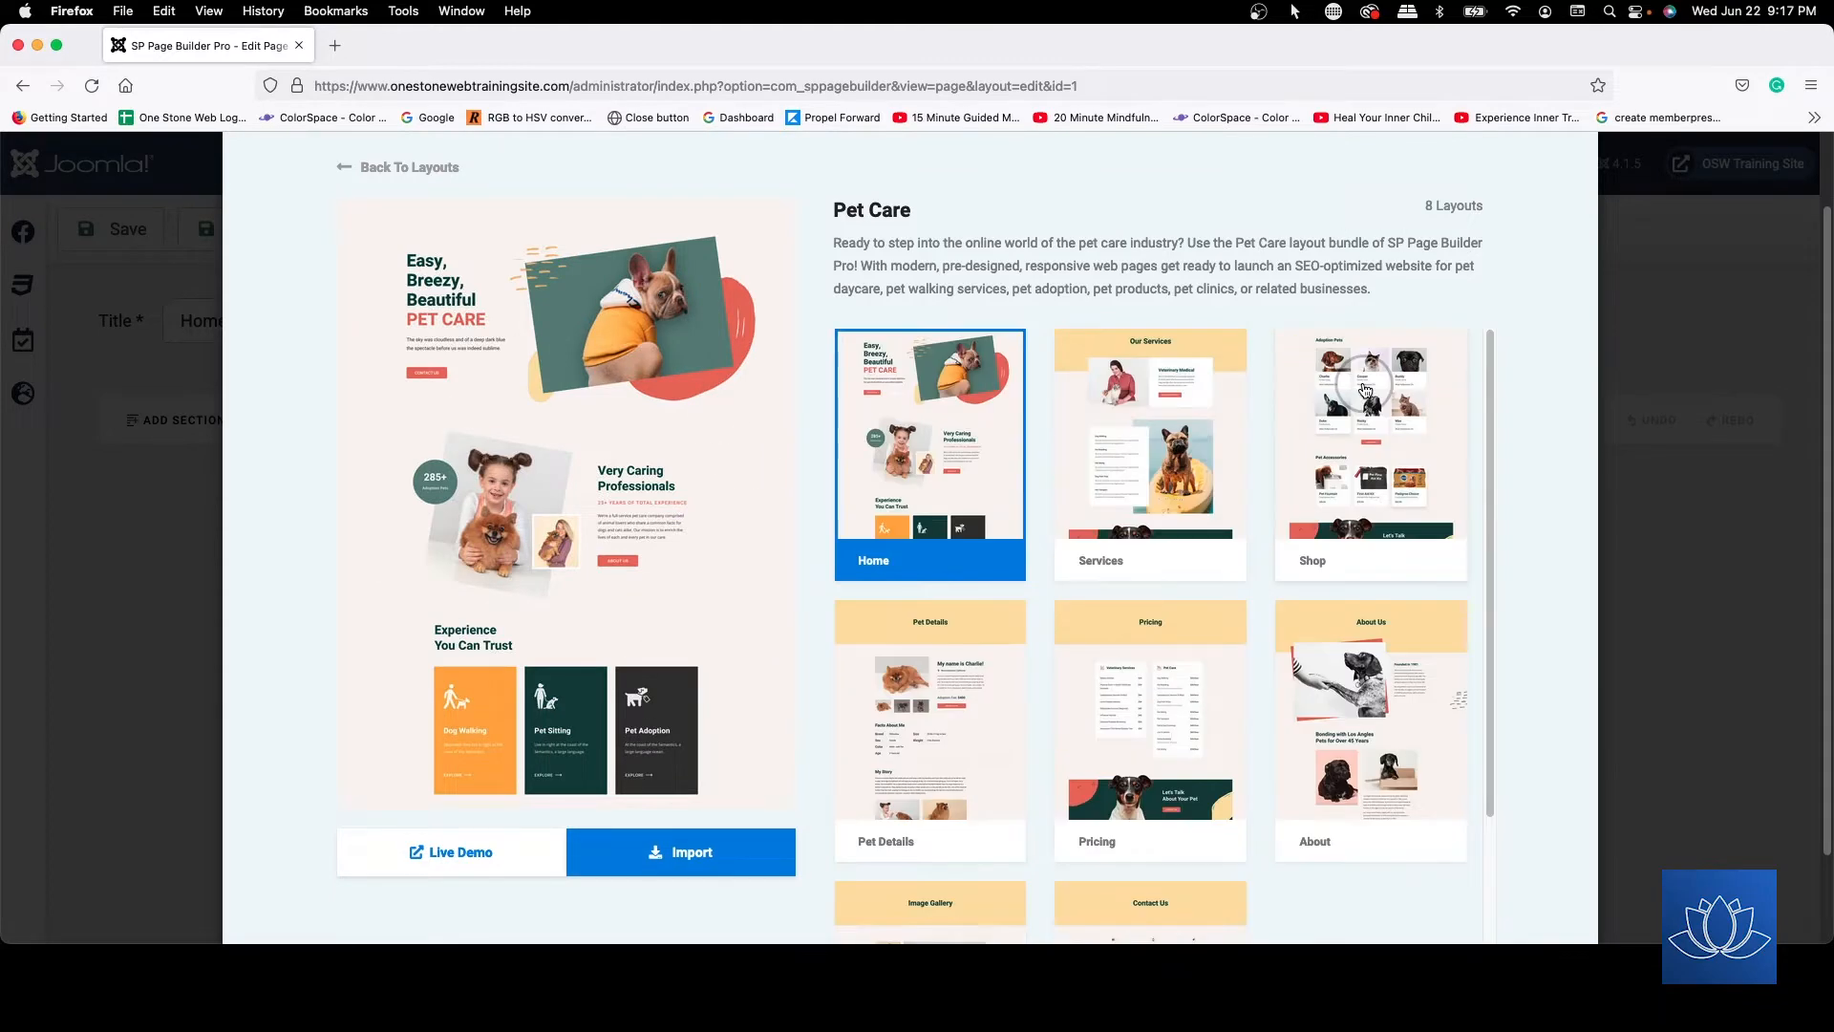
{"action": "scroll", "coordinate": [1539, 254], "scroll_direction": "up", "scroll_amount": 2}
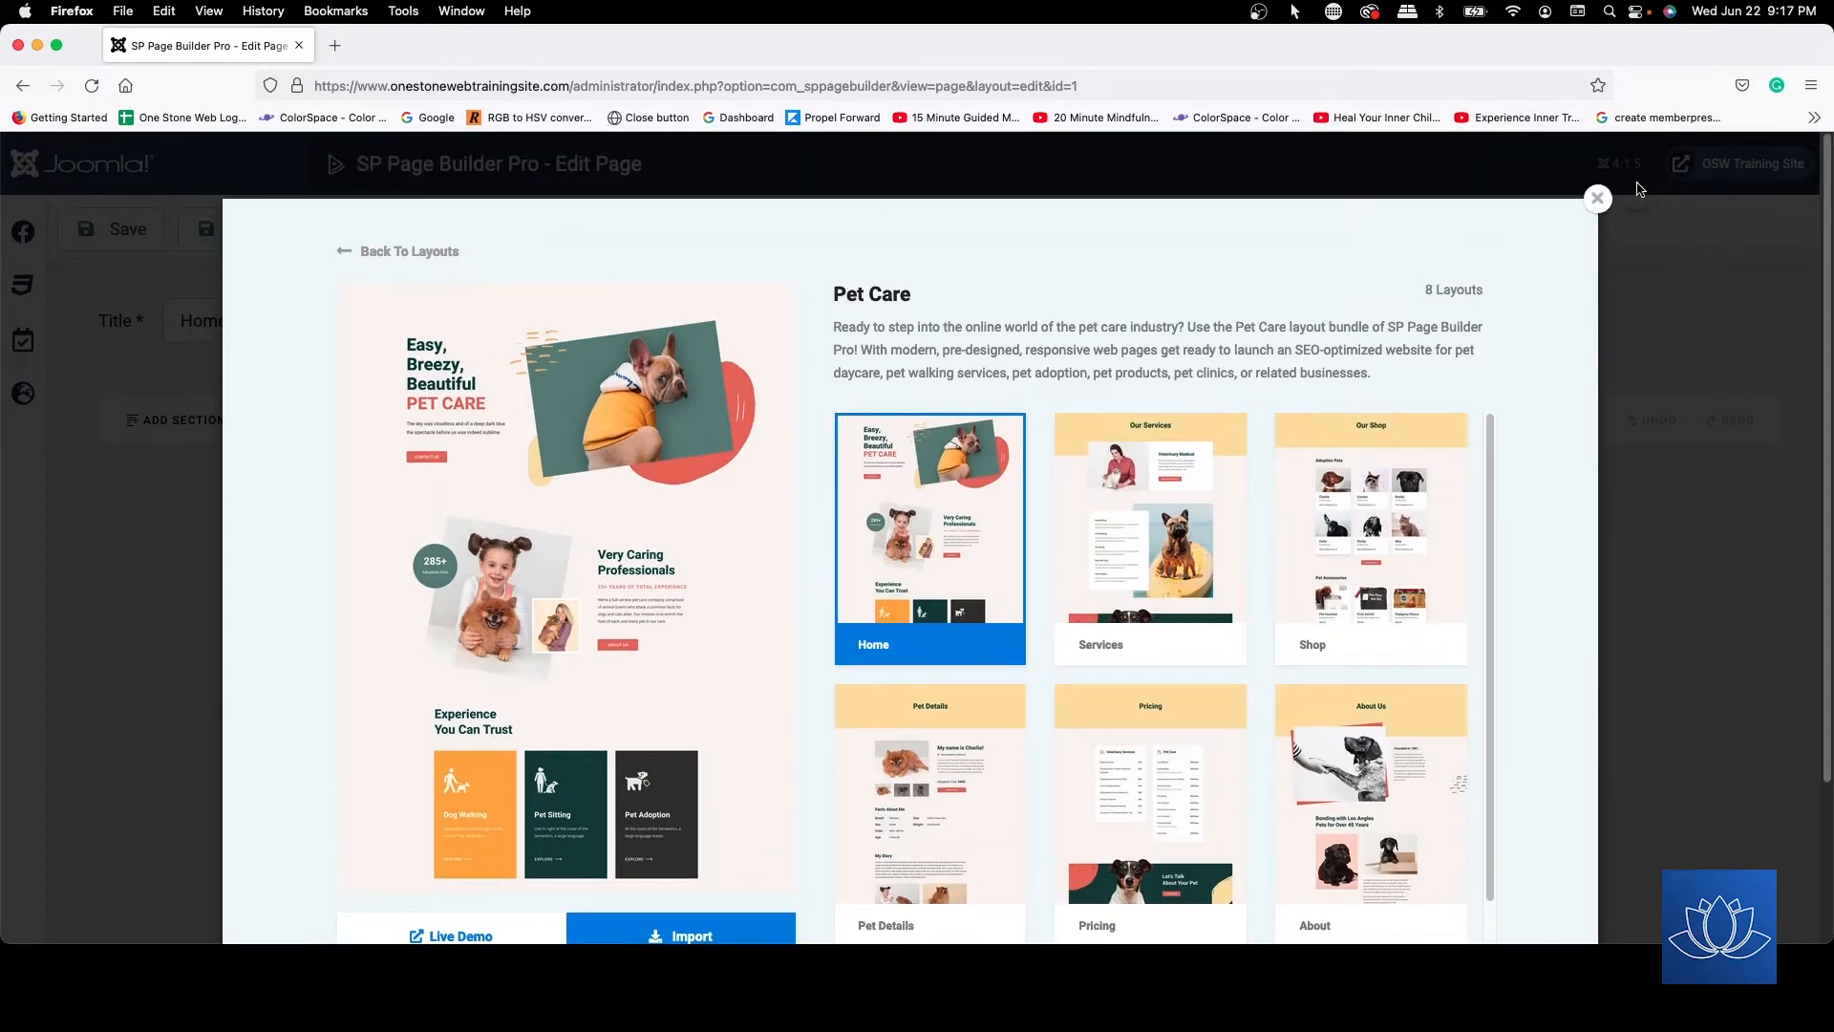
{"action": "left_click", "coordinate": [1597, 198]}
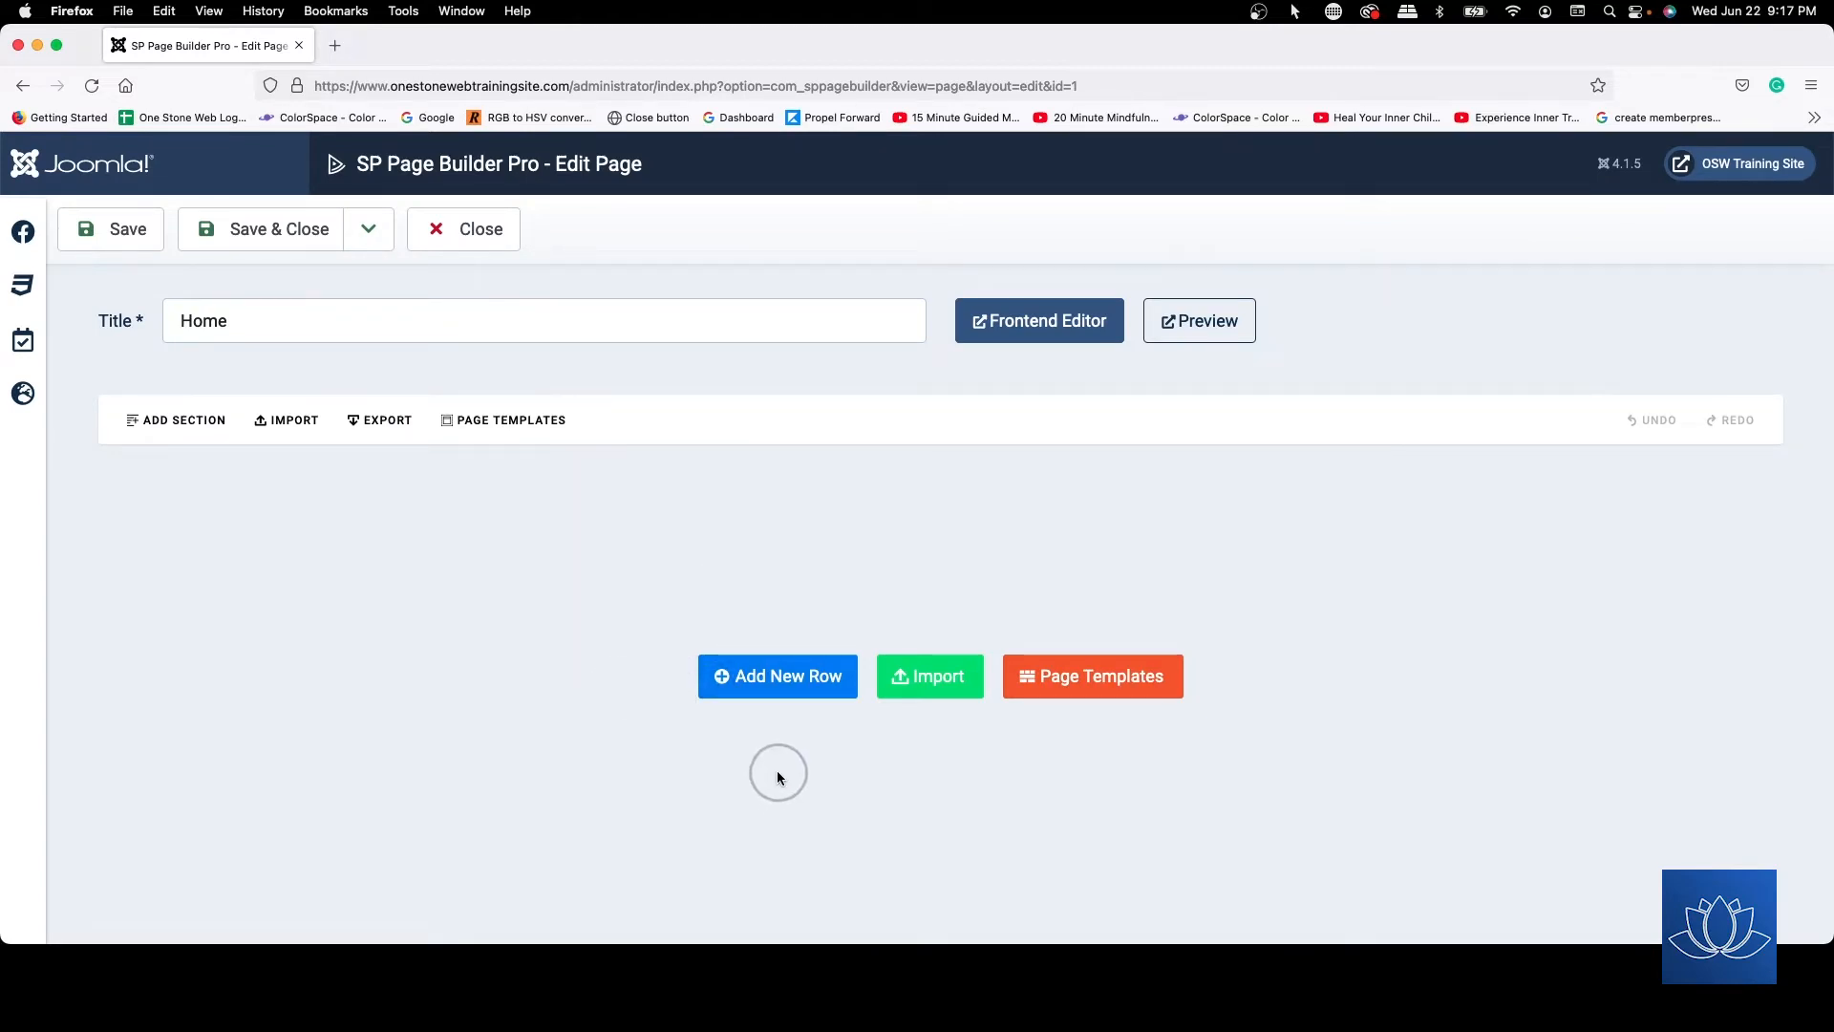
- Add a row to the page with the custom 4+4+4 layout and change it to four equal 3+3+3+3 columns
{"action": "left_click", "coordinate": [786, 677]}
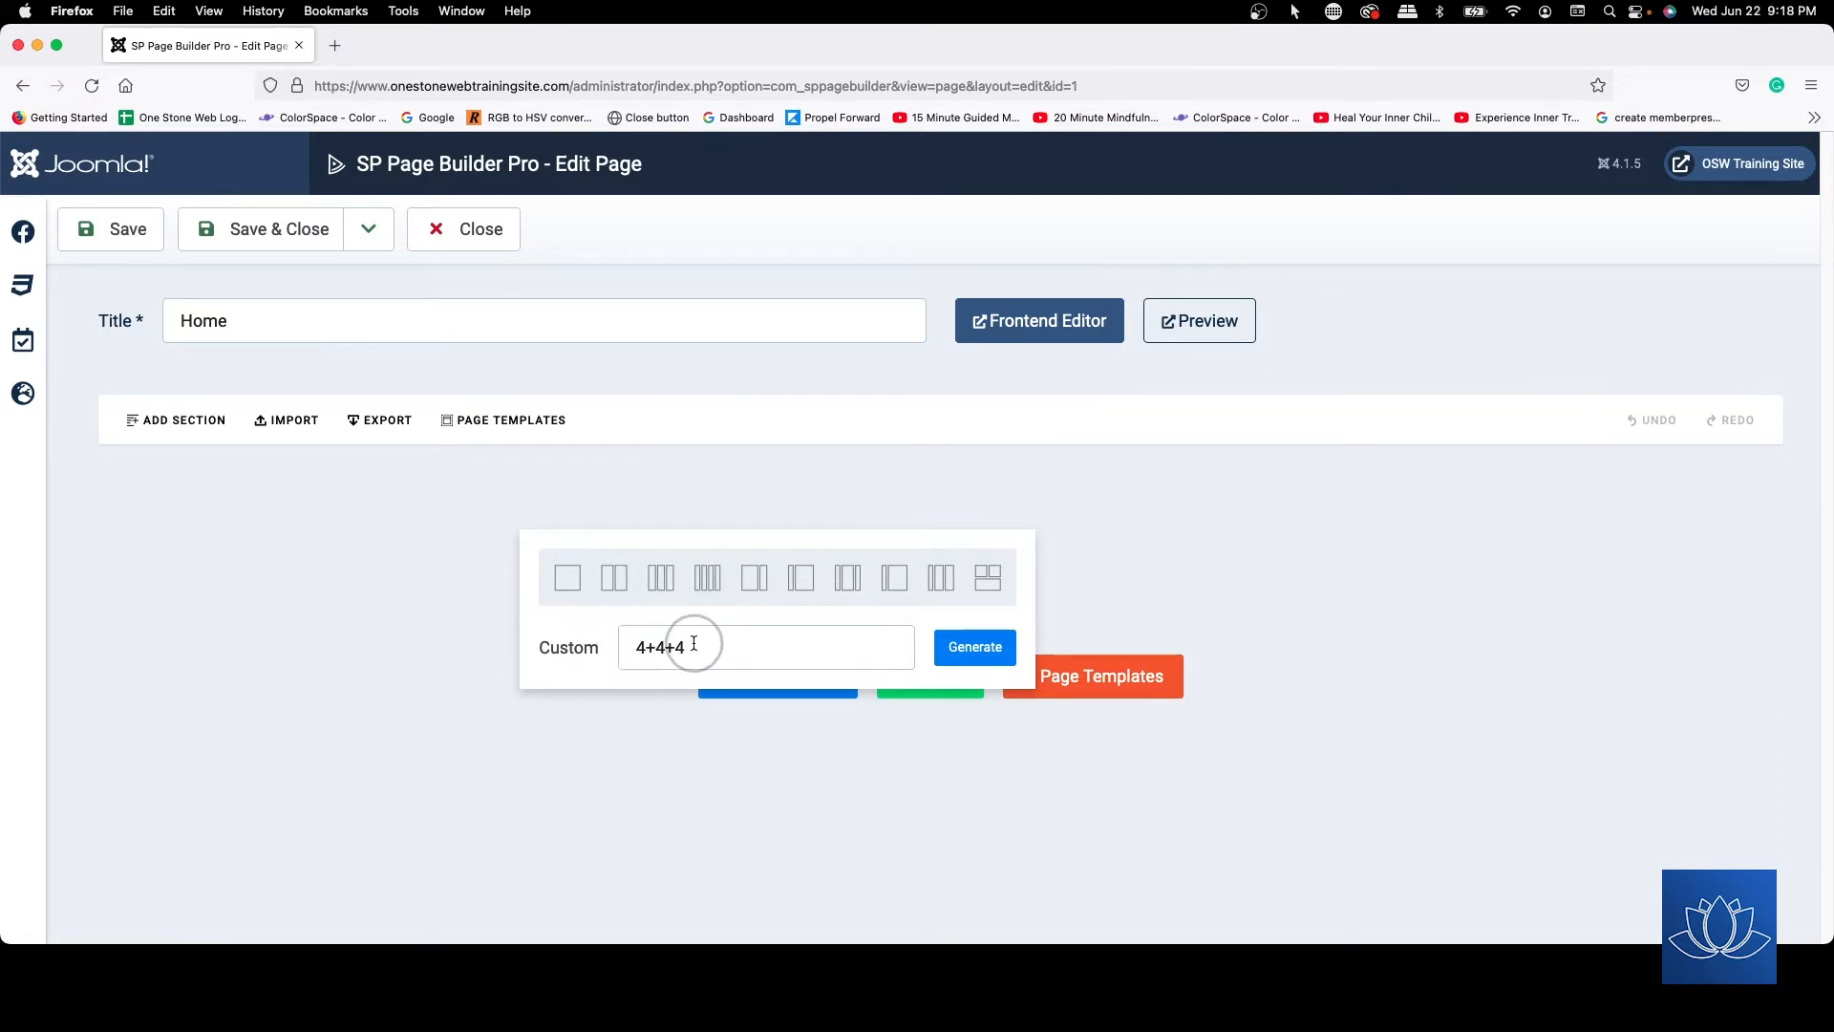
{"action": "left_click", "coordinate": [975, 647]}
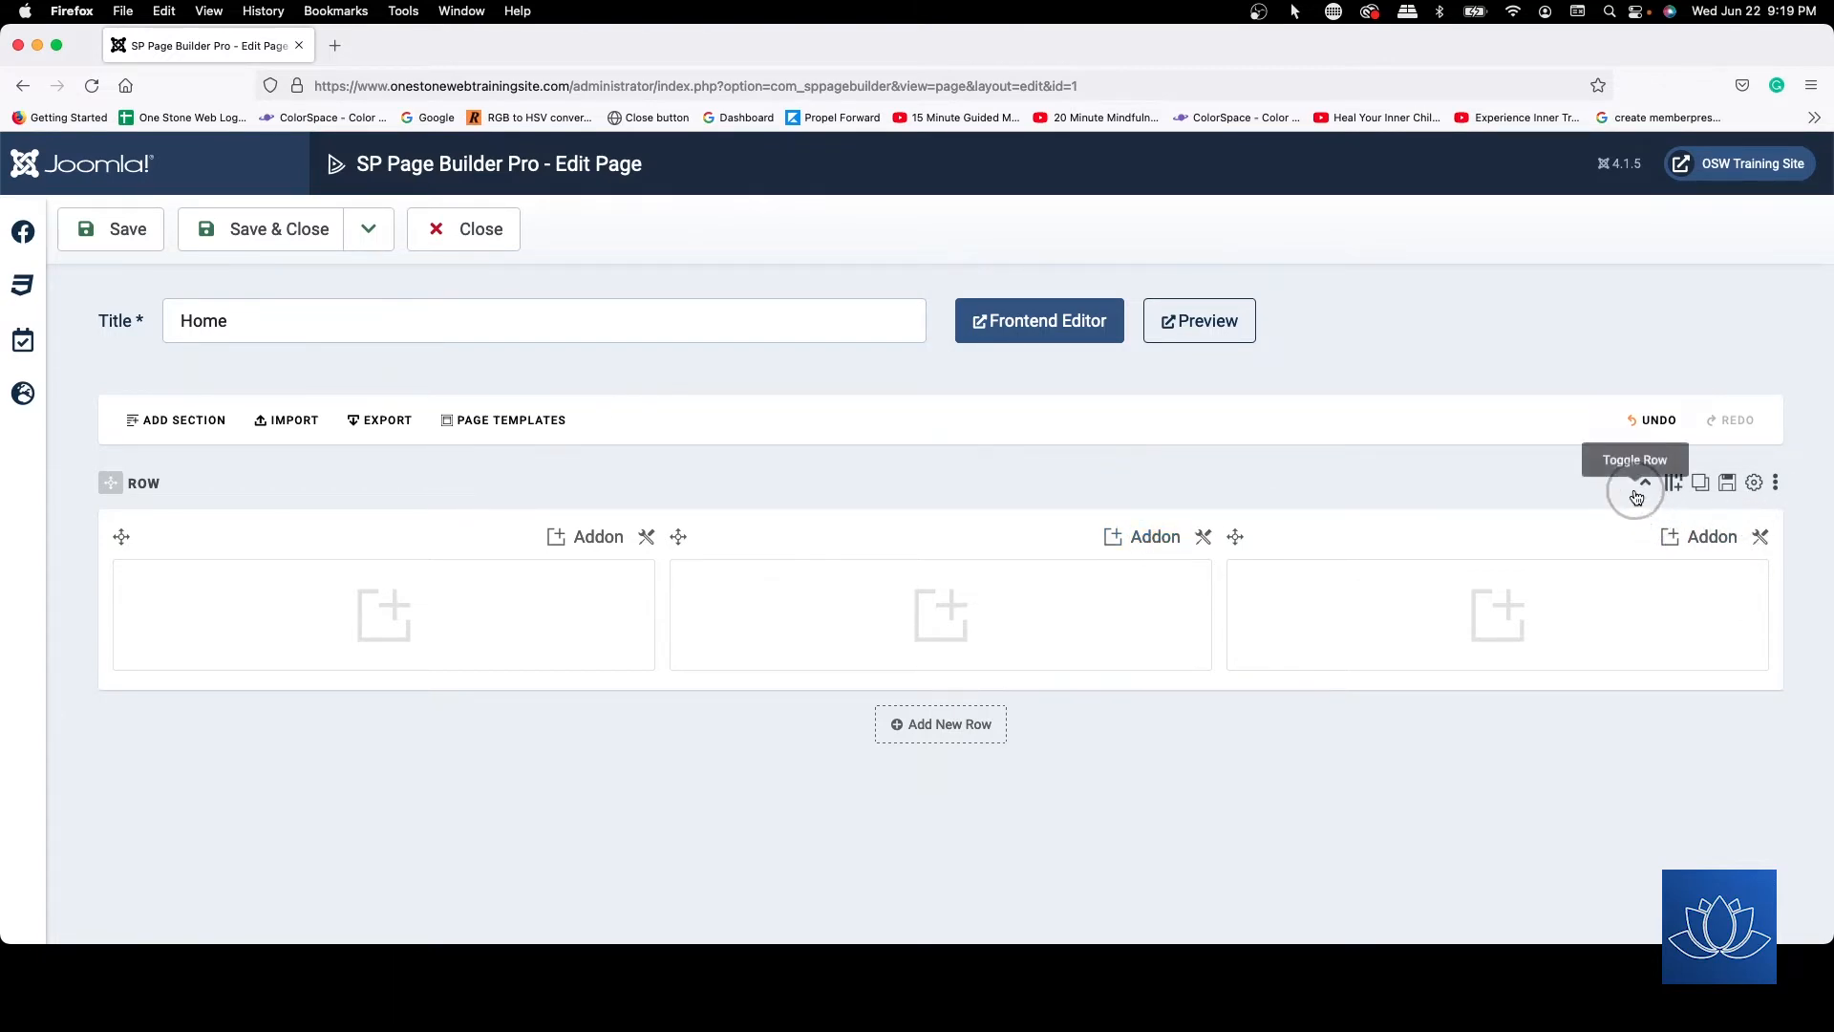
{"action": "left_click", "coordinate": [1675, 480]}
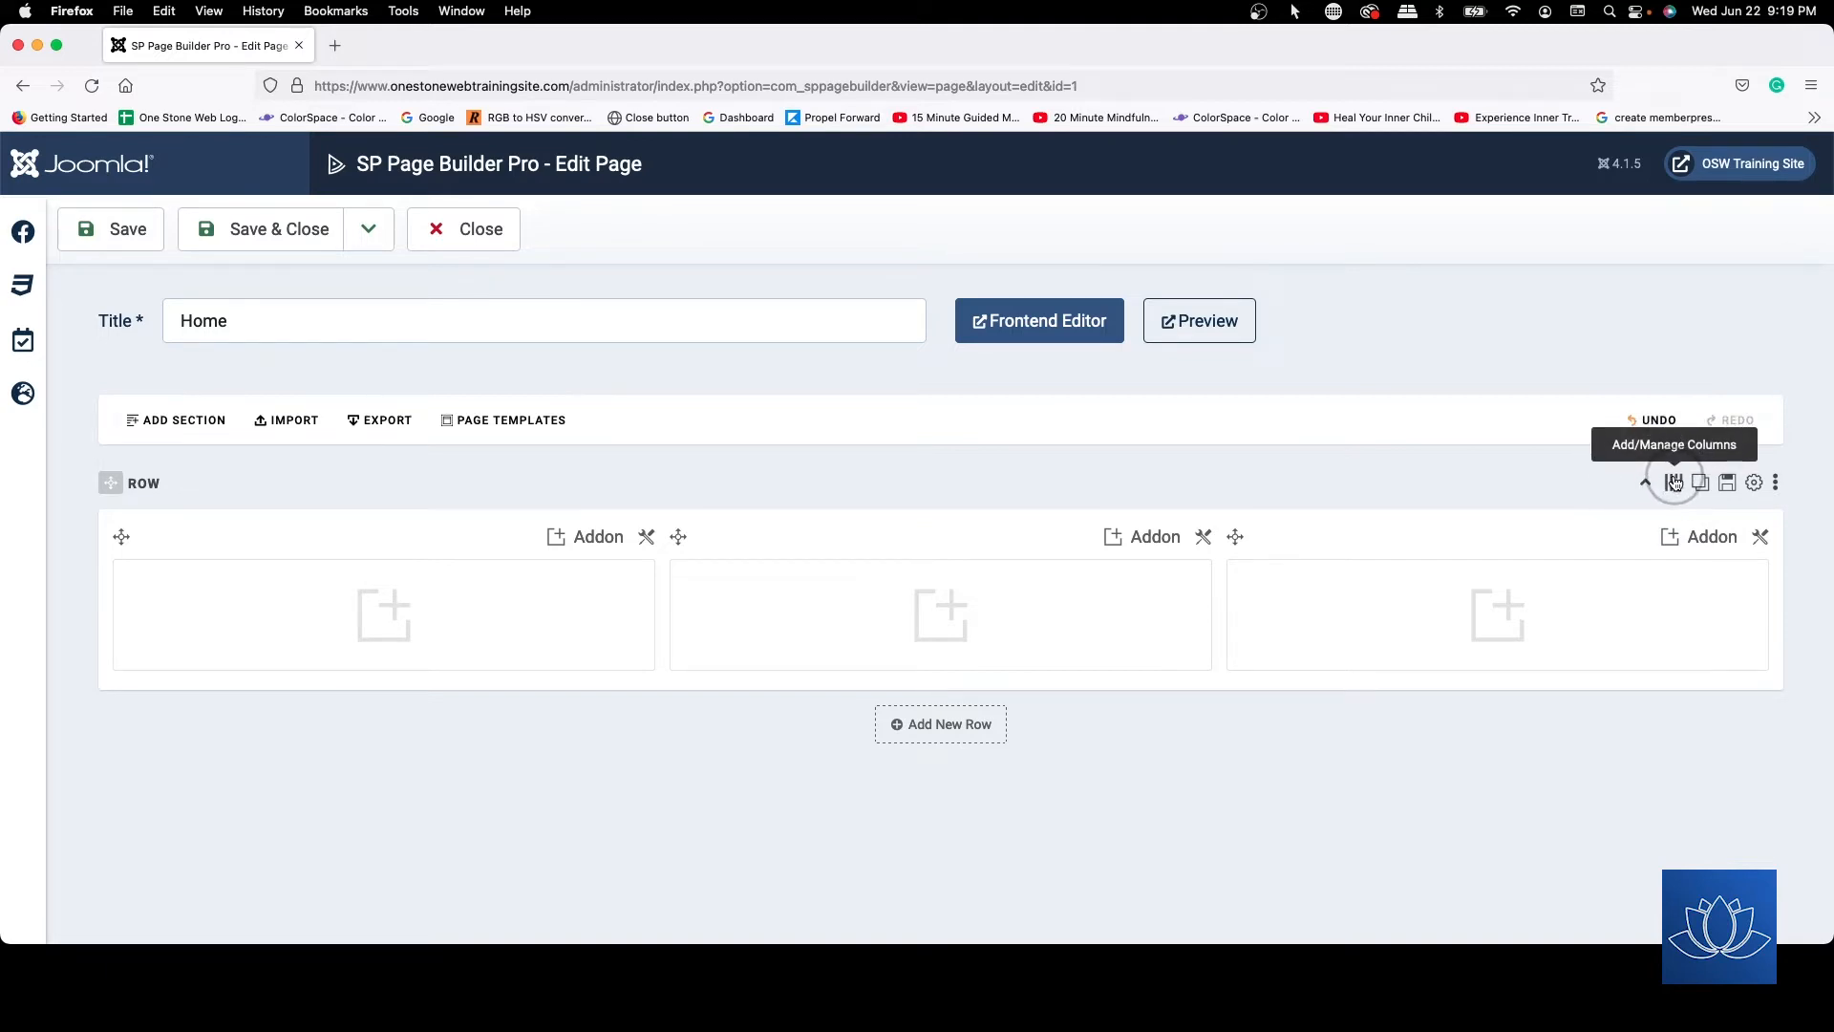
{"action": "left_click", "coordinate": [1674, 481]}
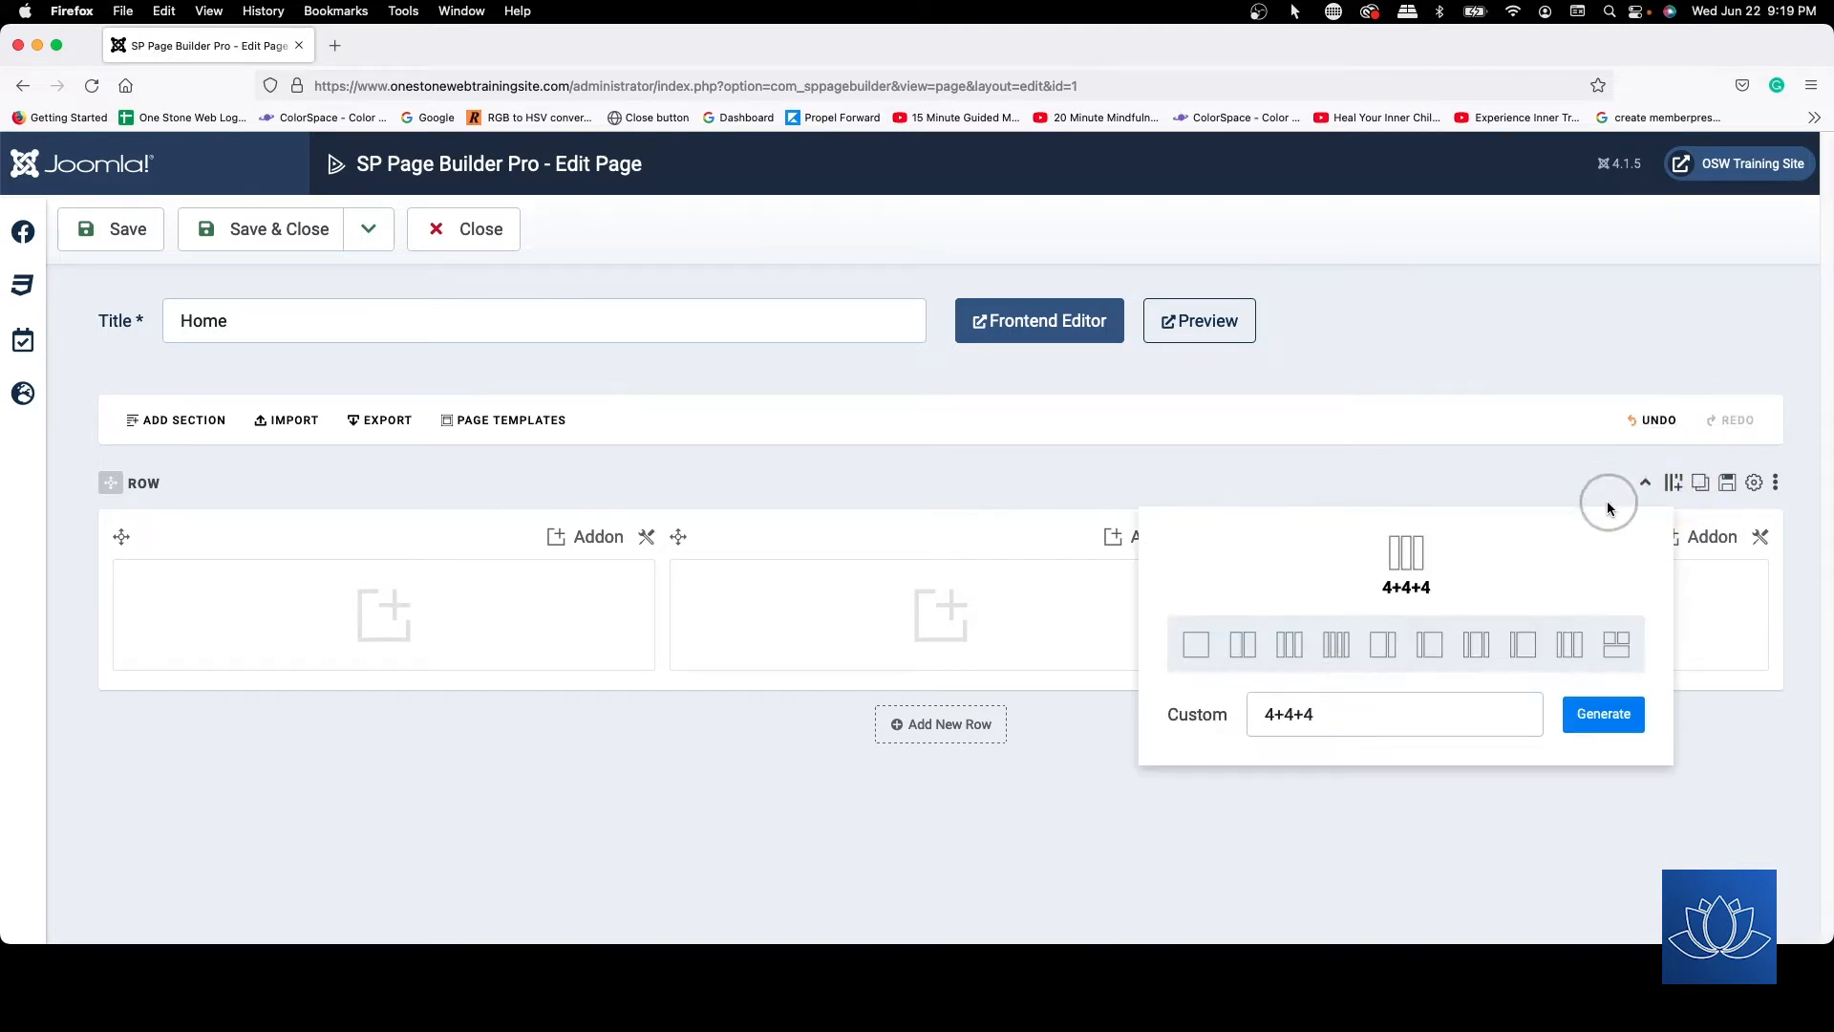
{"action": "left_click", "coordinate": [1340, 653]}
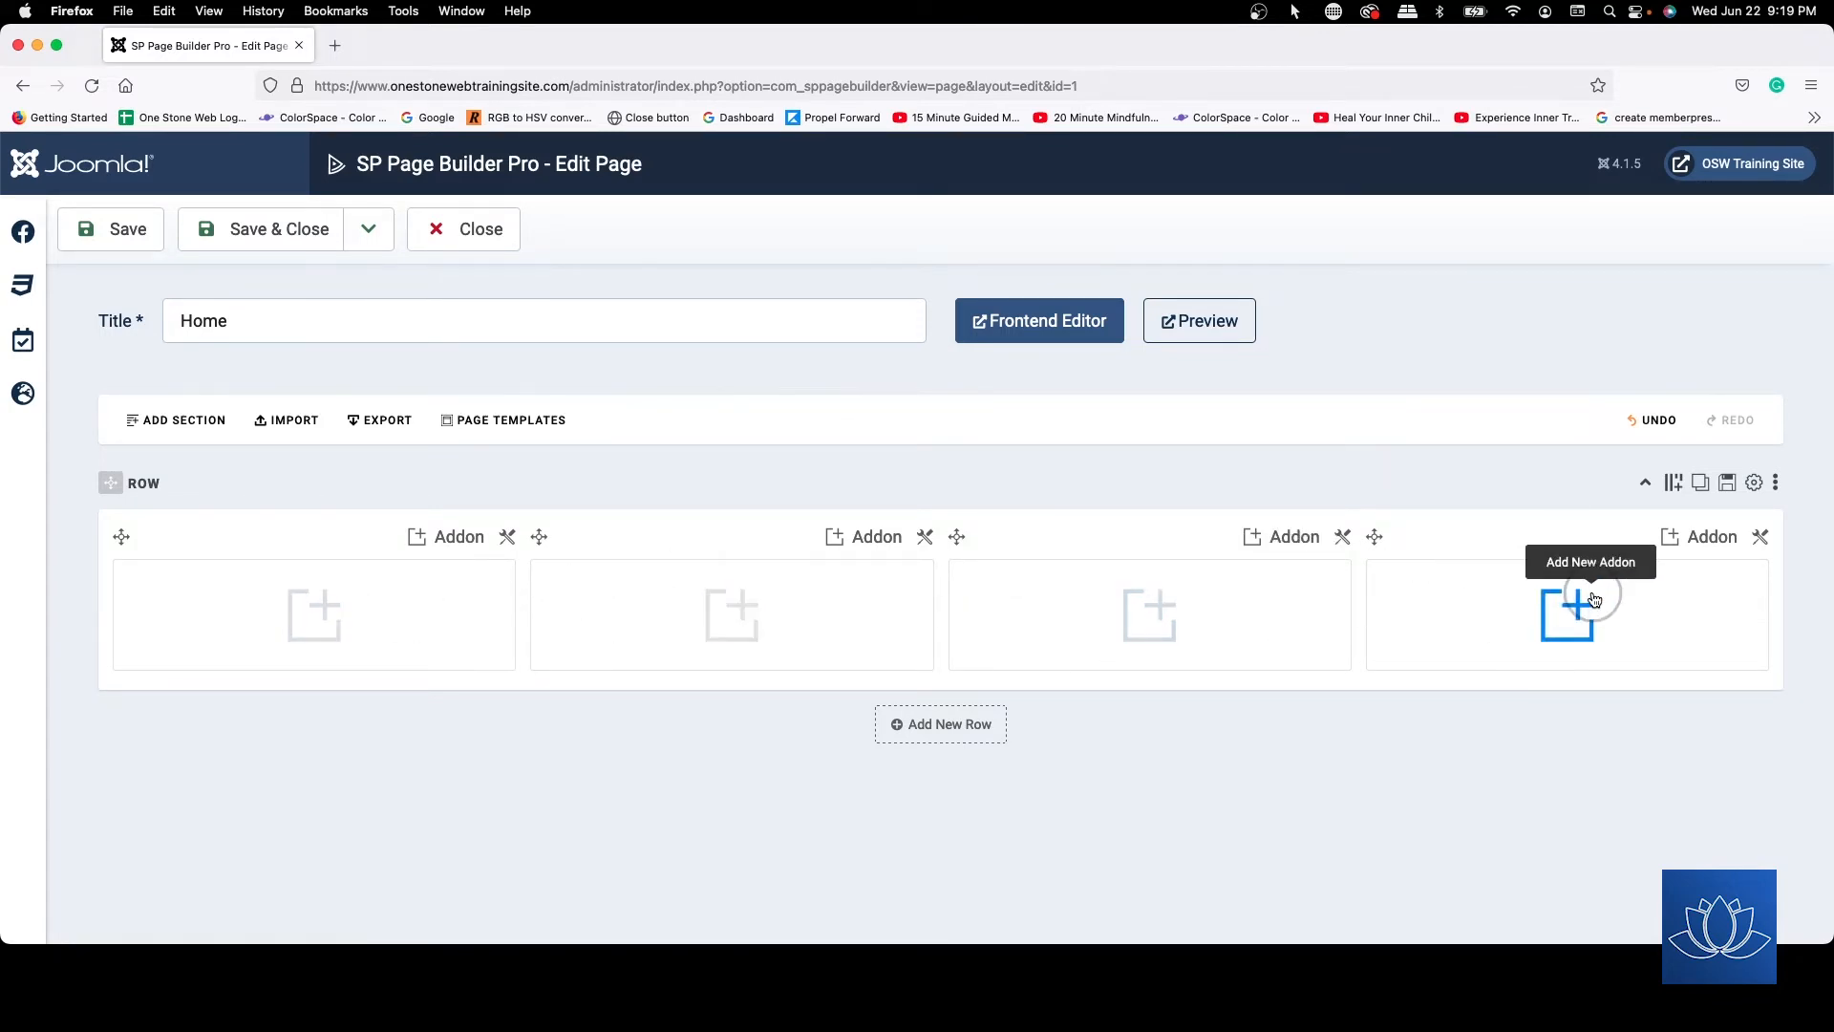
- Change the row's column layout to the custom grid 12+4+4+4+6+6+12
{"action": "left_click", "coordinate": [1669, 488]}
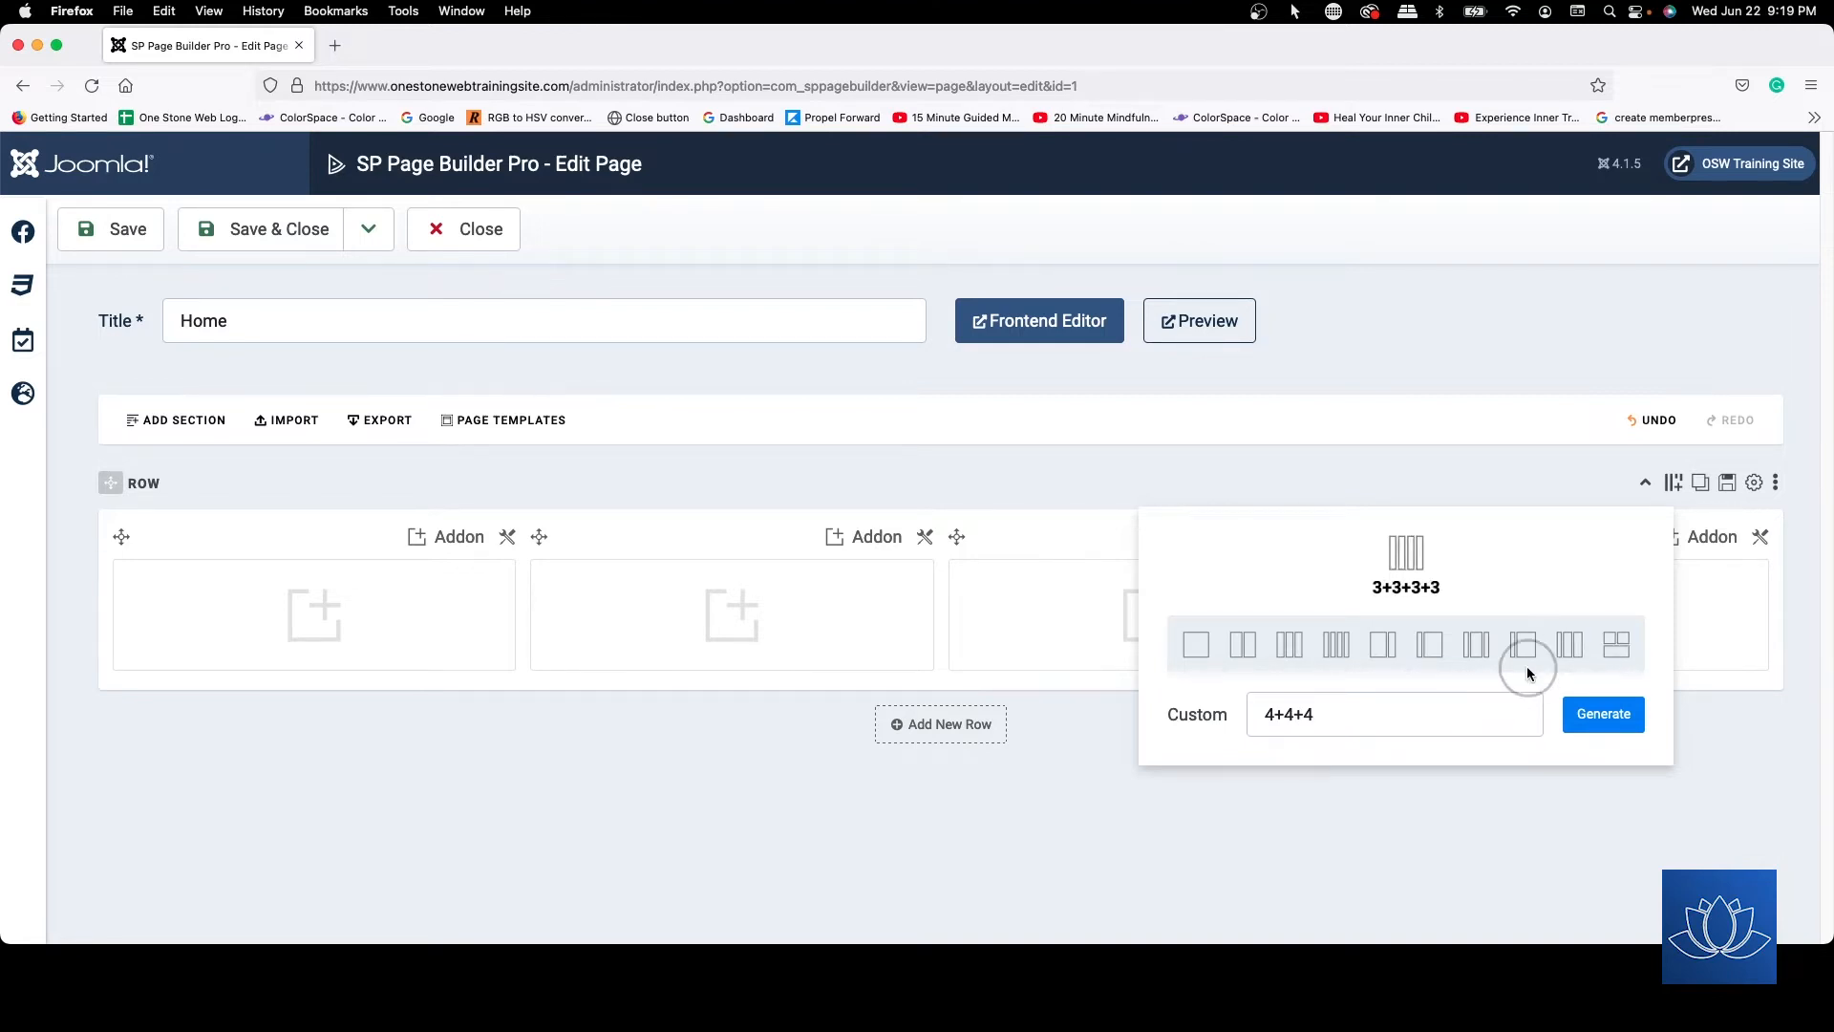
{"action": "left_click_drag", "start_coordinate": [1319, 713], "coordinate": [1175, 721]}
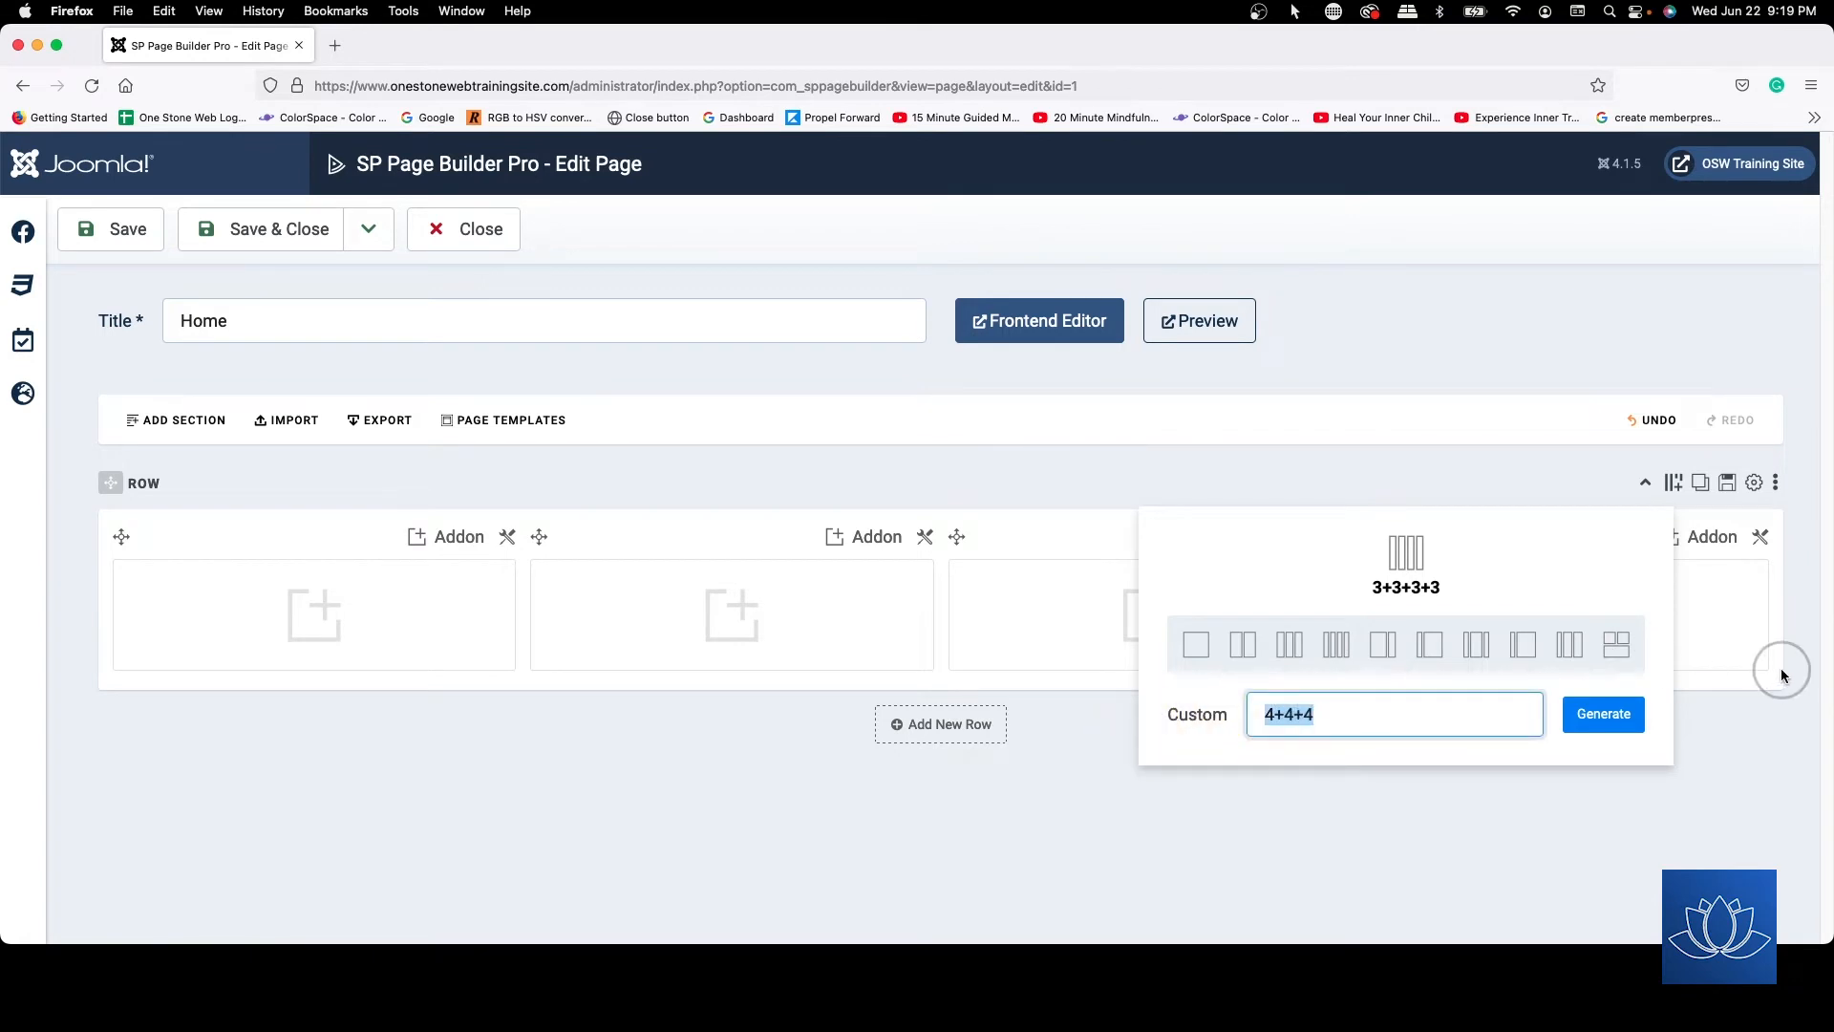
{"action": "type", "text": "12+4+4+4+6+"}
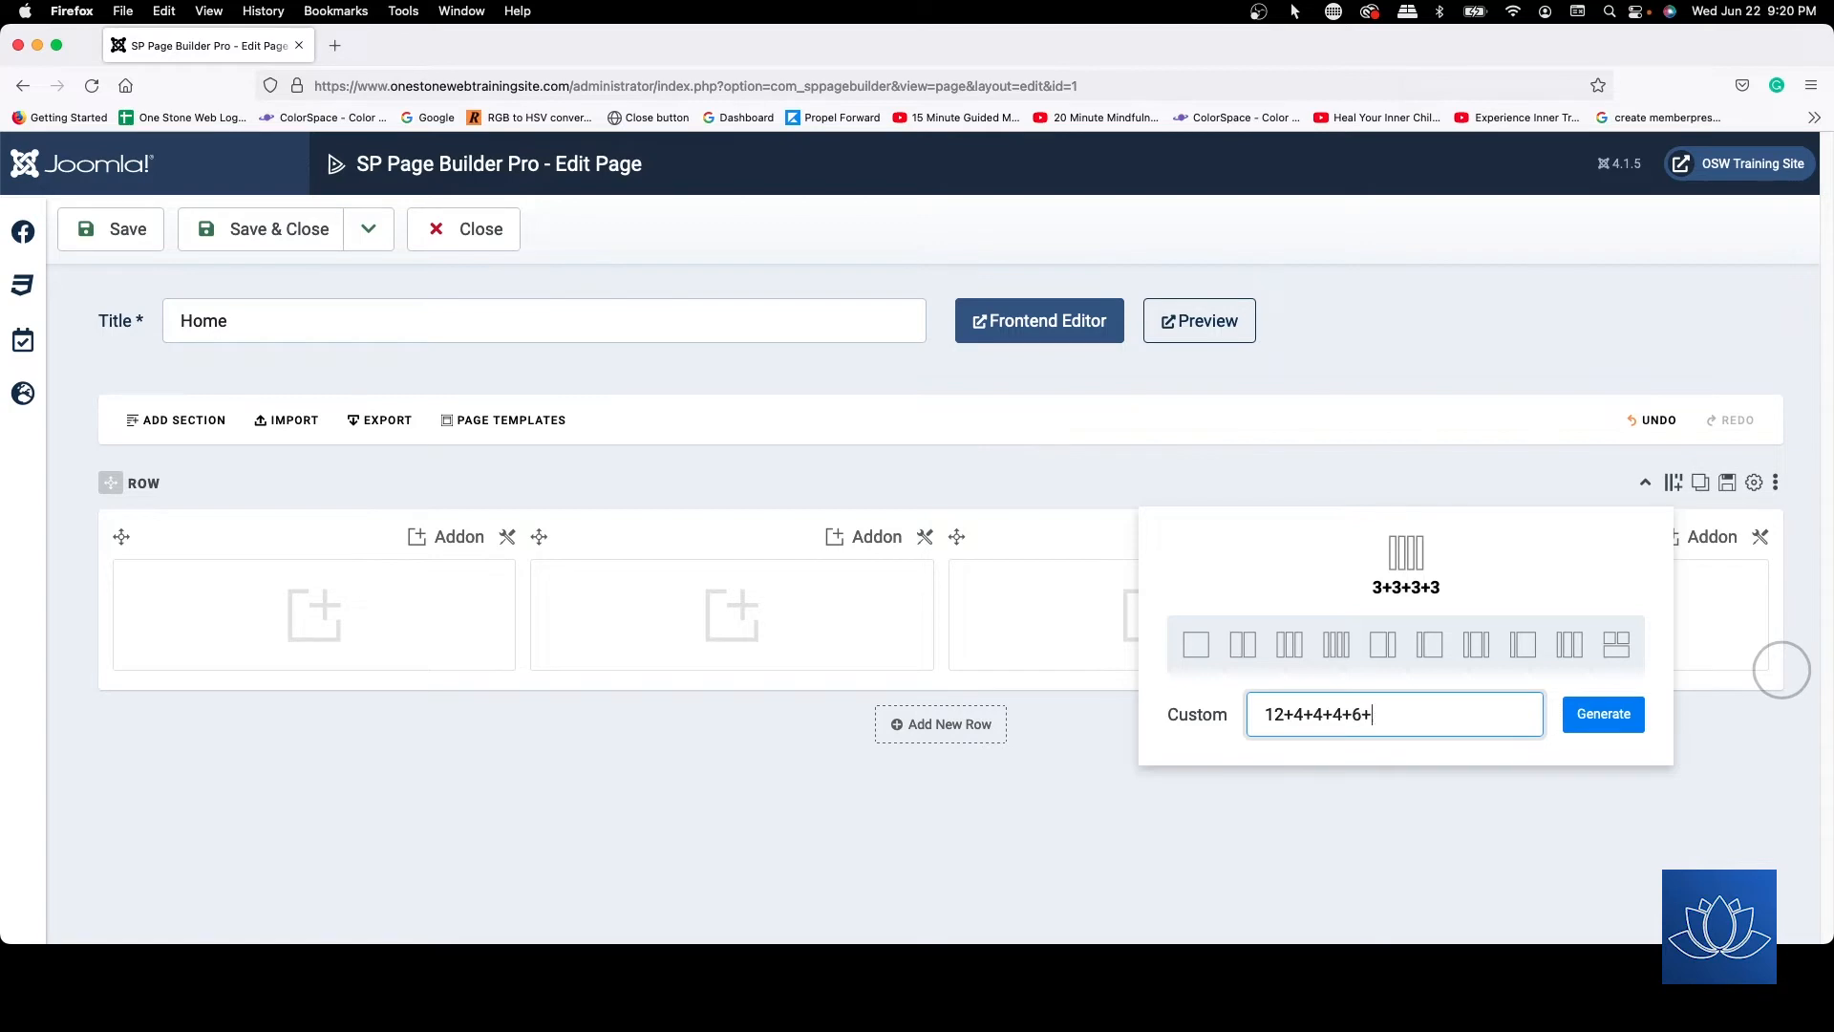
{"action": "type", "text": "6+12"}
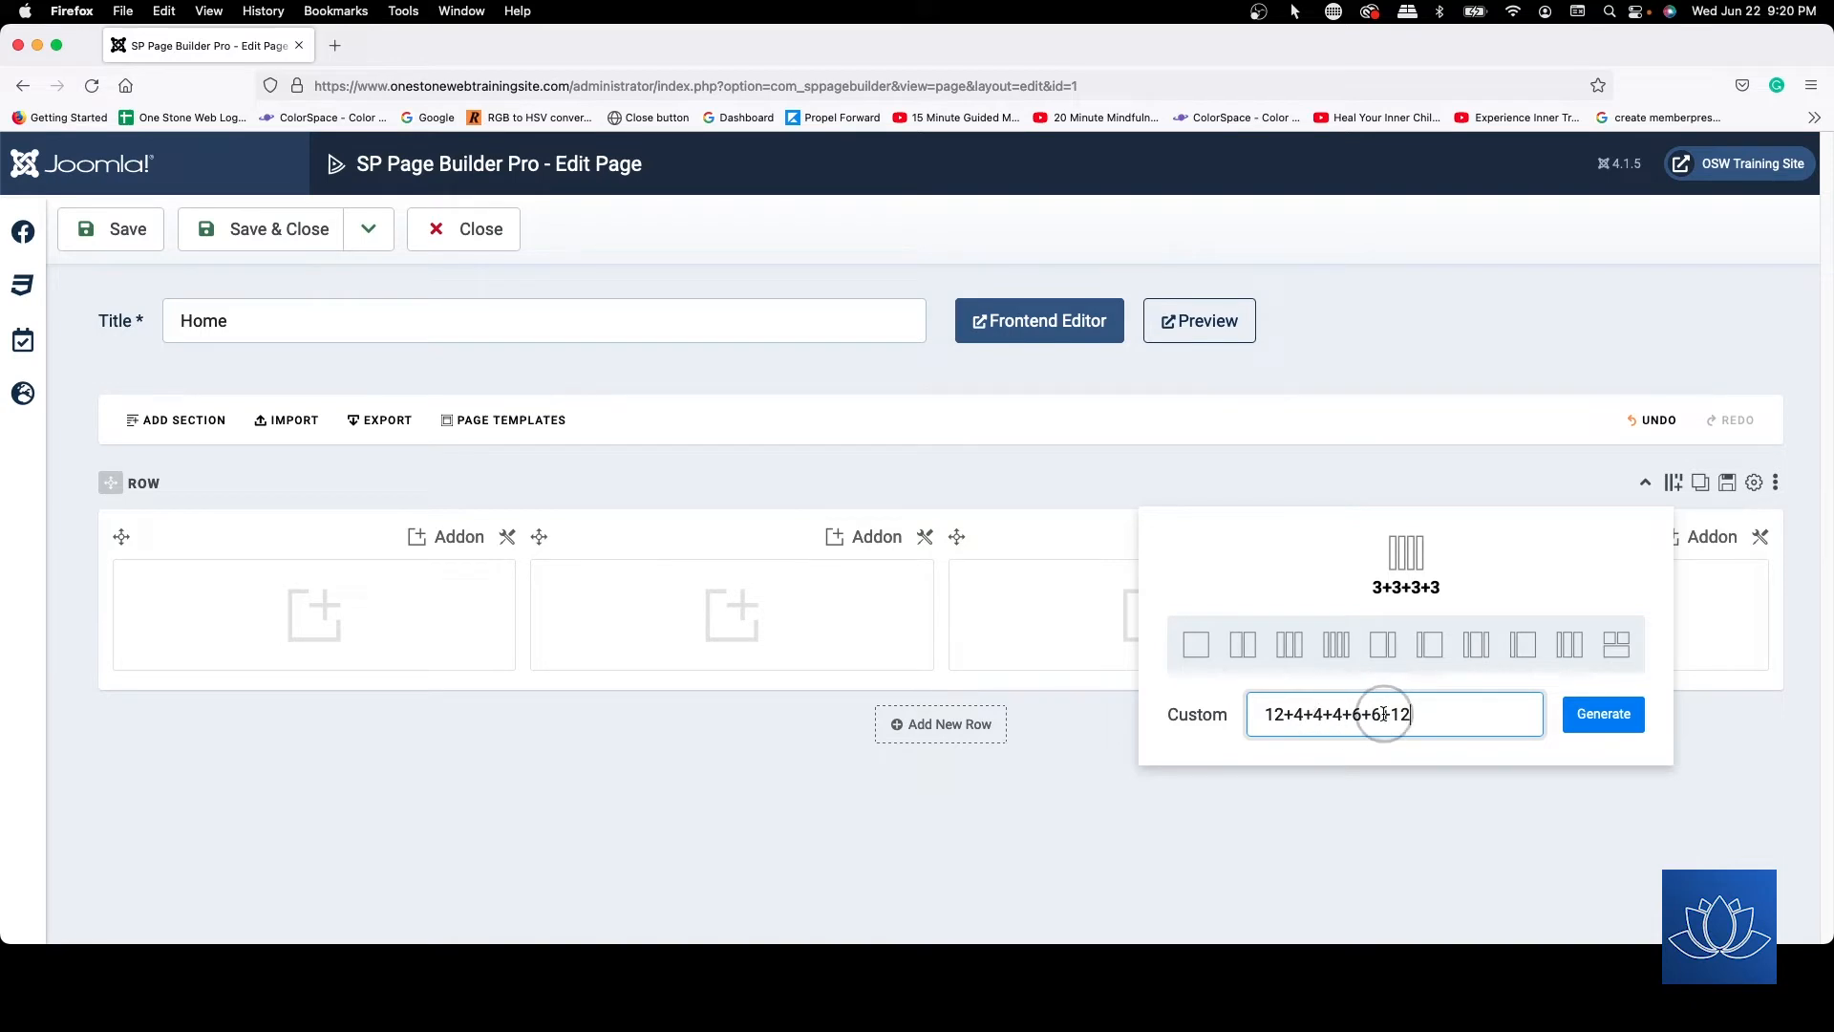
{"action": "left_click", "coordinate": [1601, 713]}
{"action": "scroll", "coordinate": [1320, 383], "scroll_direction": "down", "scroll_amount": 3}
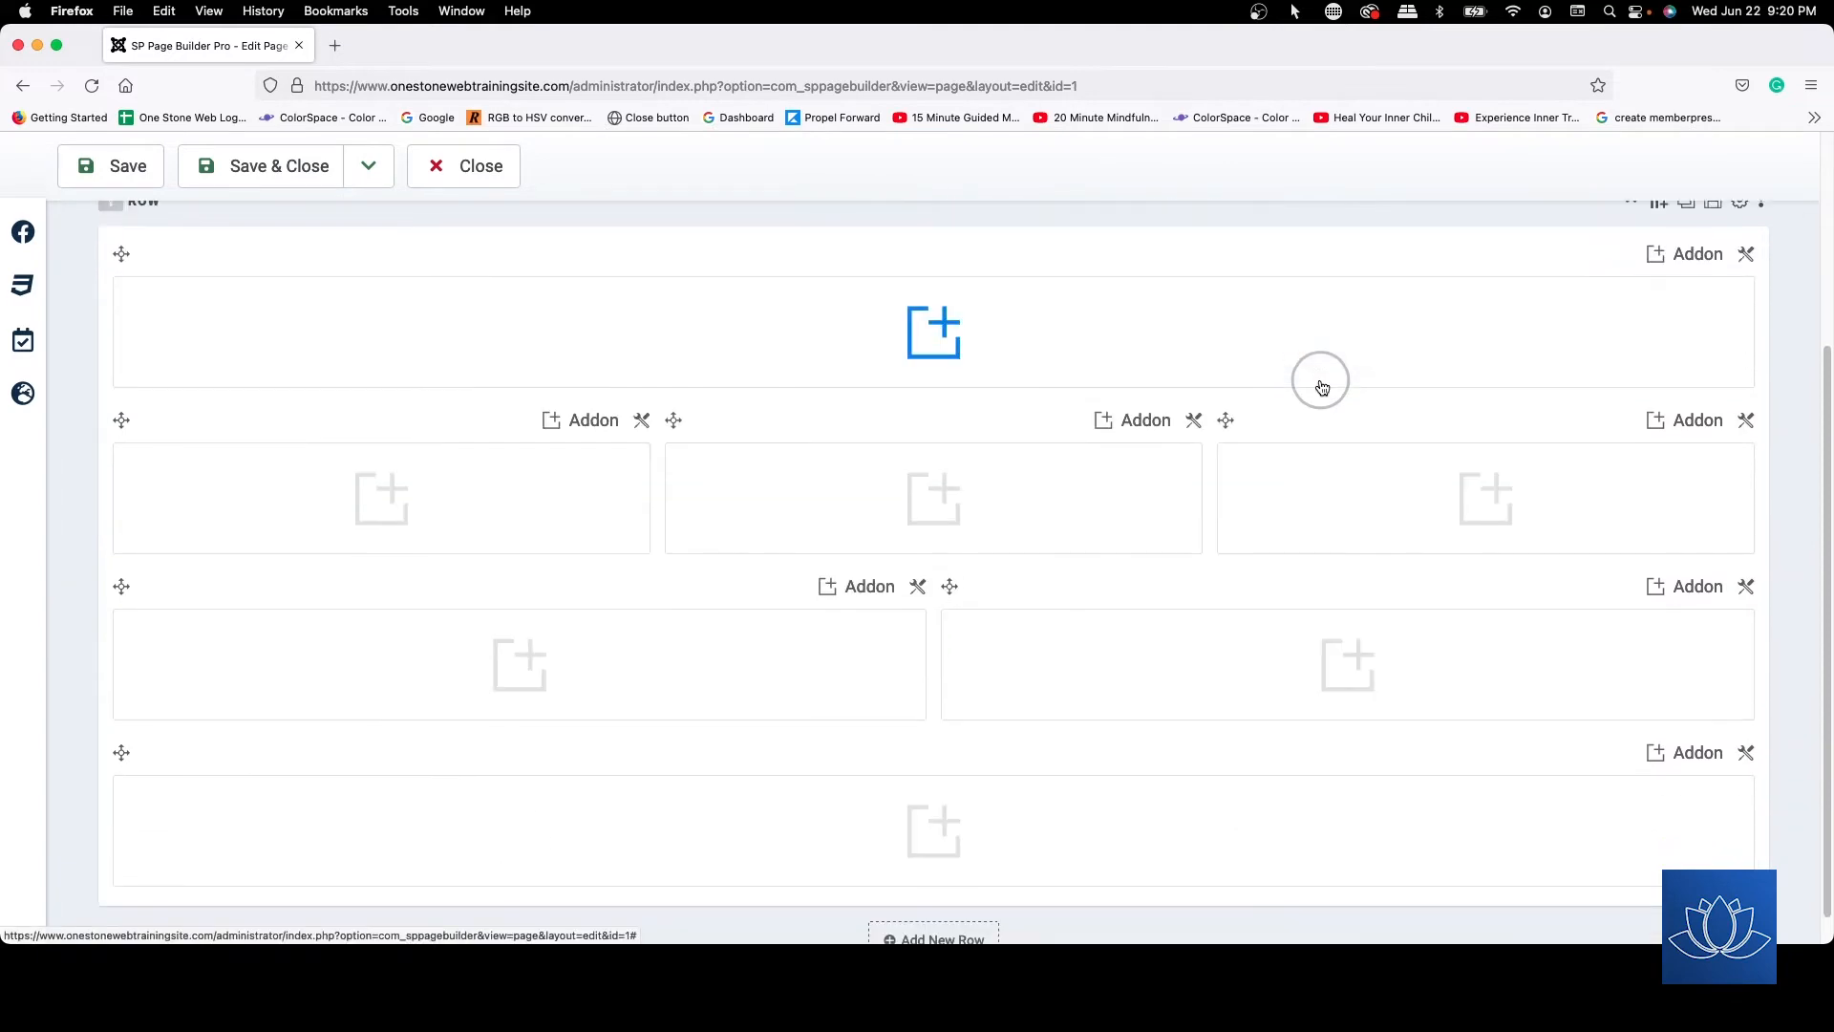
- Review the row's generated column arrangement and collapse the row
{"action": "scroll", "coordinate": [1321, 385], "scroll_direction": "up", "scroll_amount": 1}
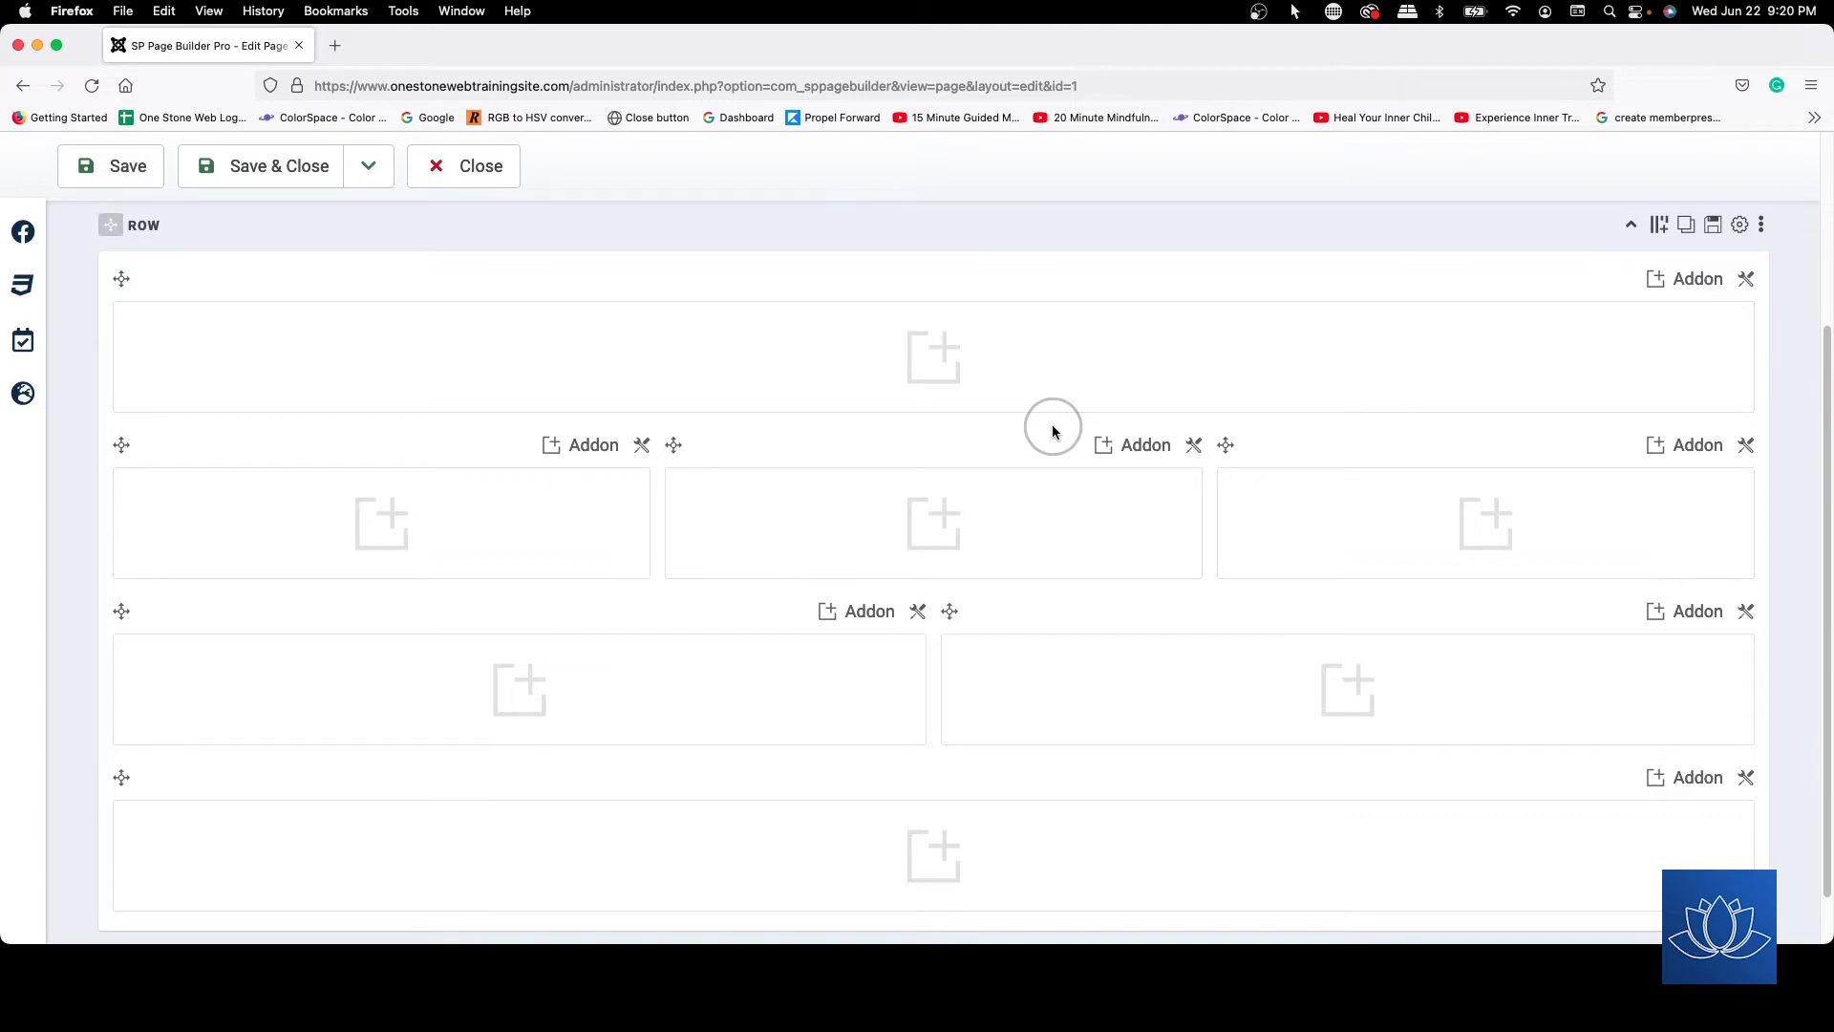
{"action": "scroll", "coordinate": [1052, 432], "scroll_direction": "up", "scroll_amount": 3}
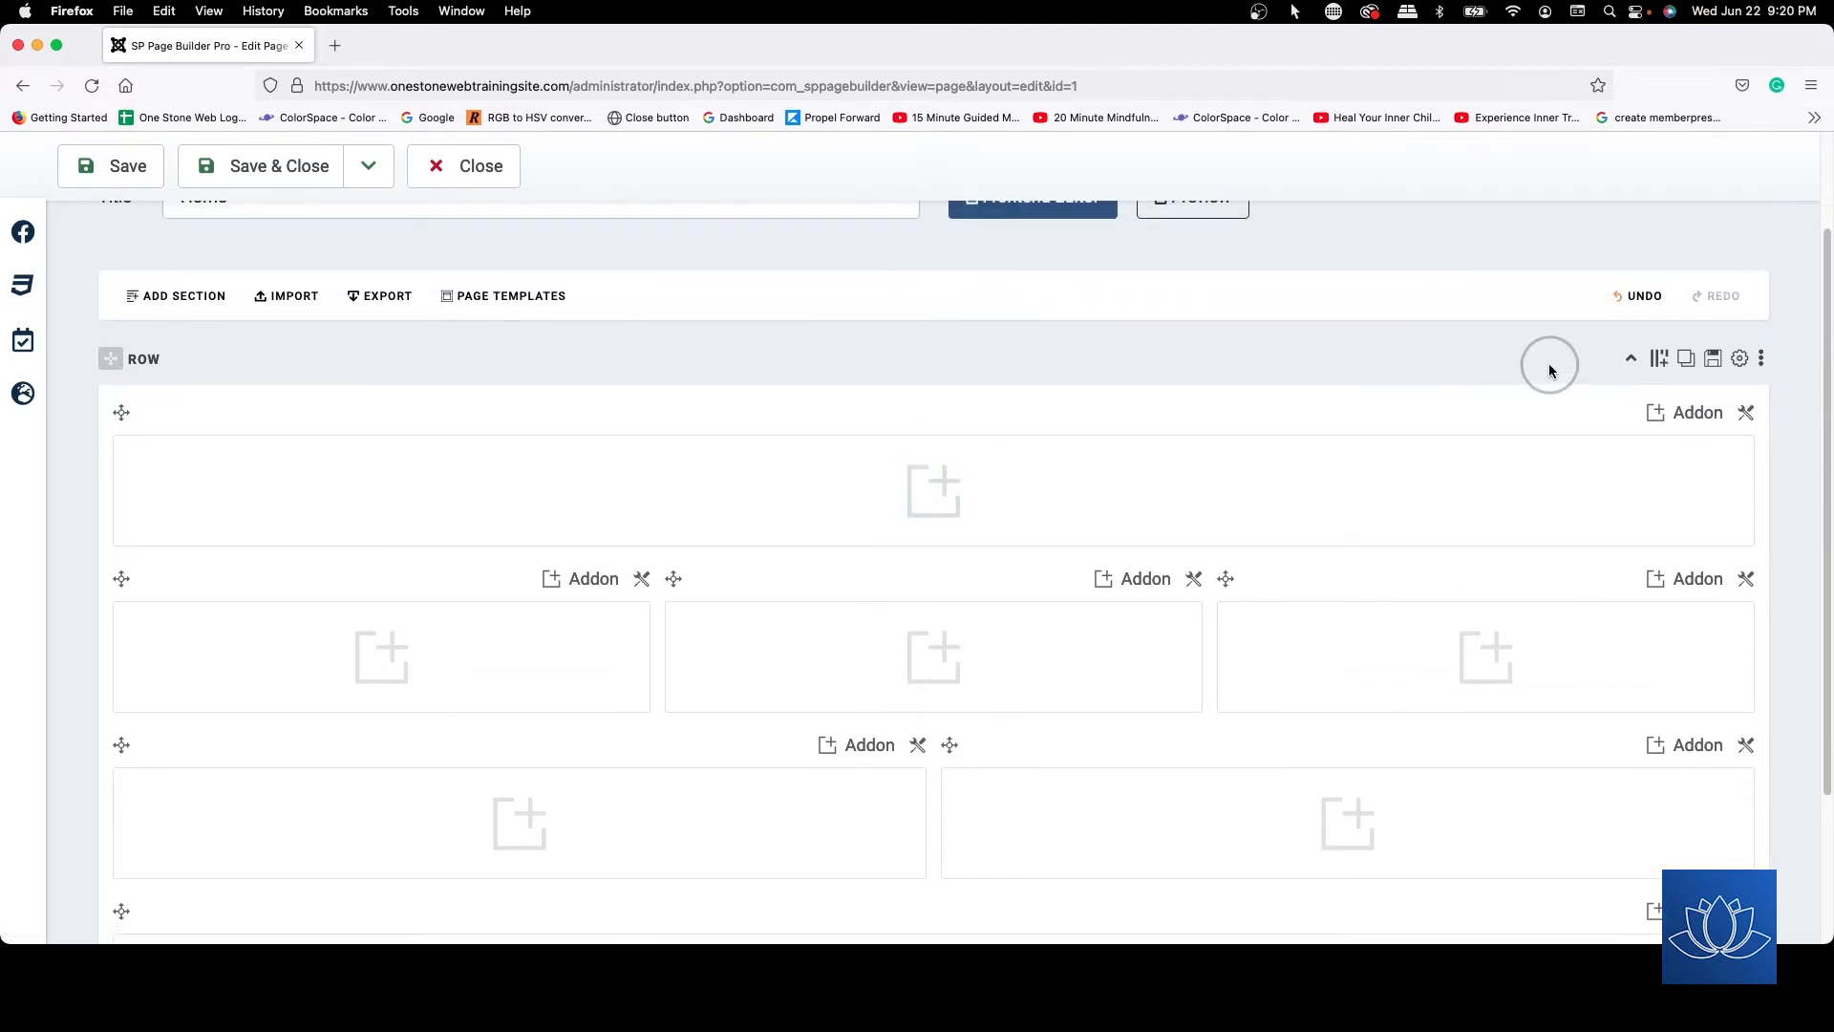
{"action": "scroll", "coordinate": [1345, 380], "scroll_direction": "down", "scroll_amount": 3}
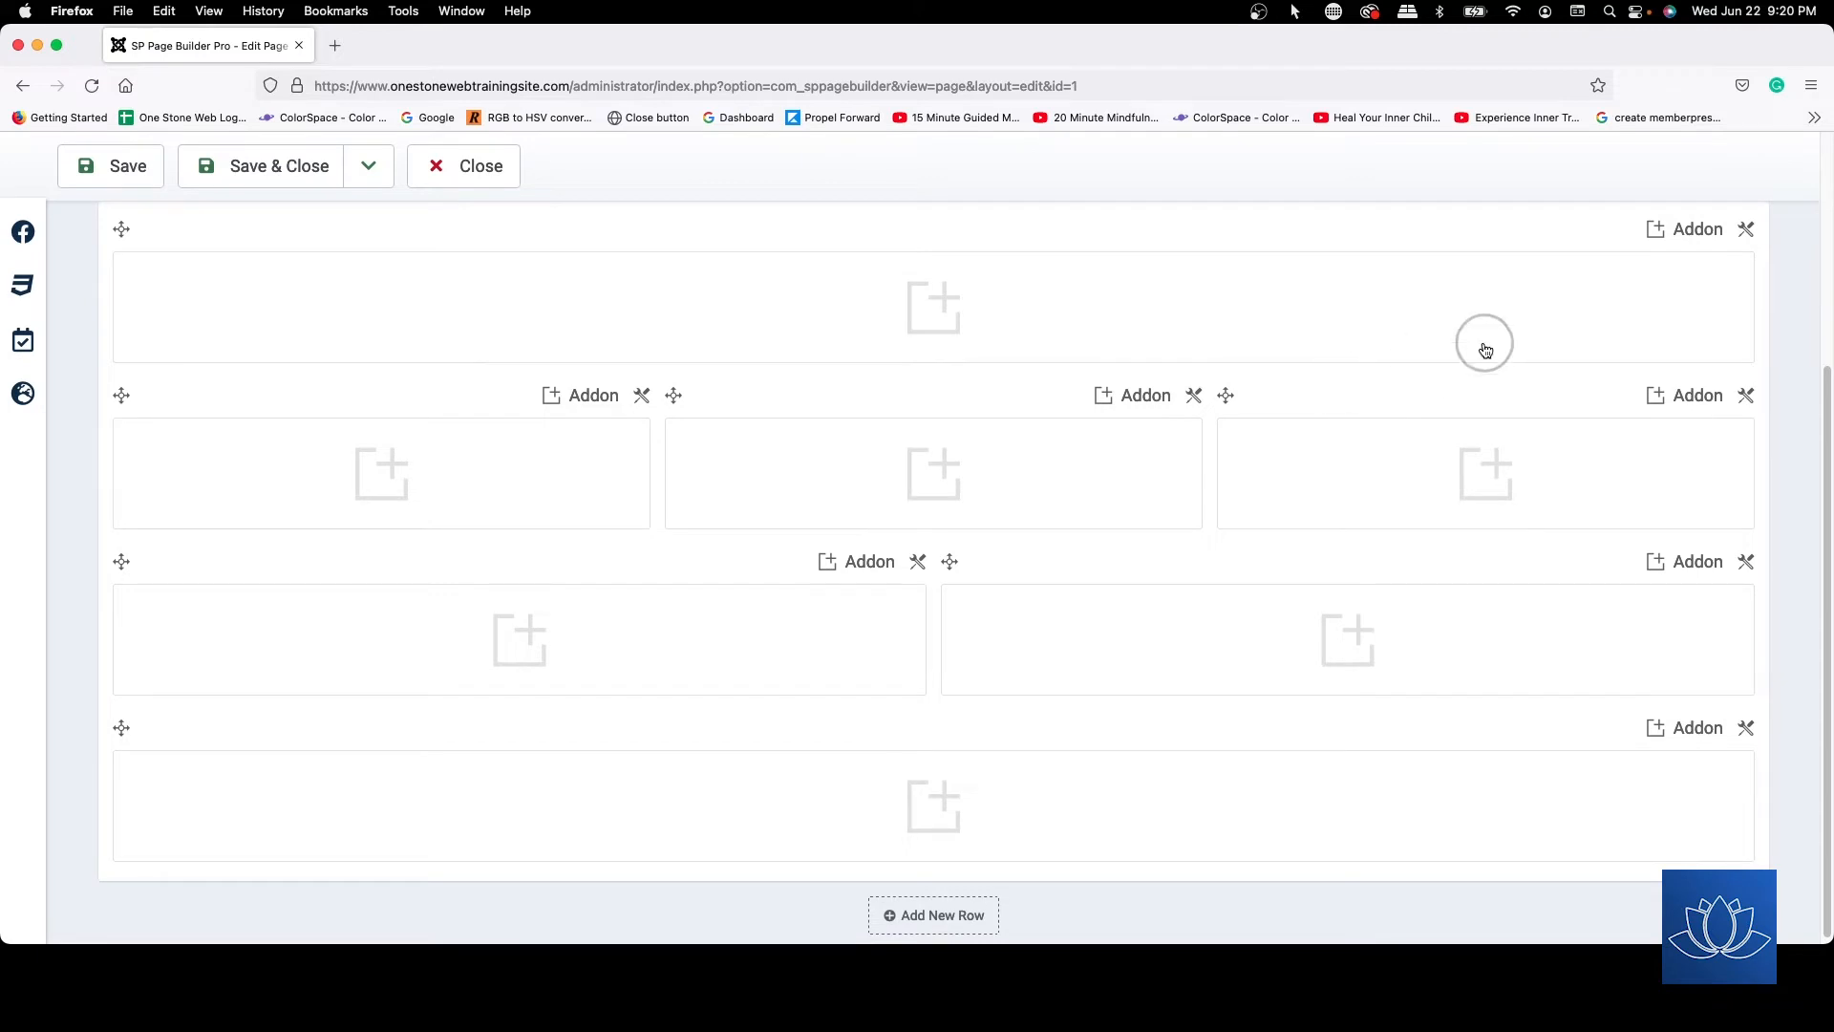
{"action": "scroll", "coordinate": [1519, 329], "scroll_direction": "up", "scroll_amount": 3}
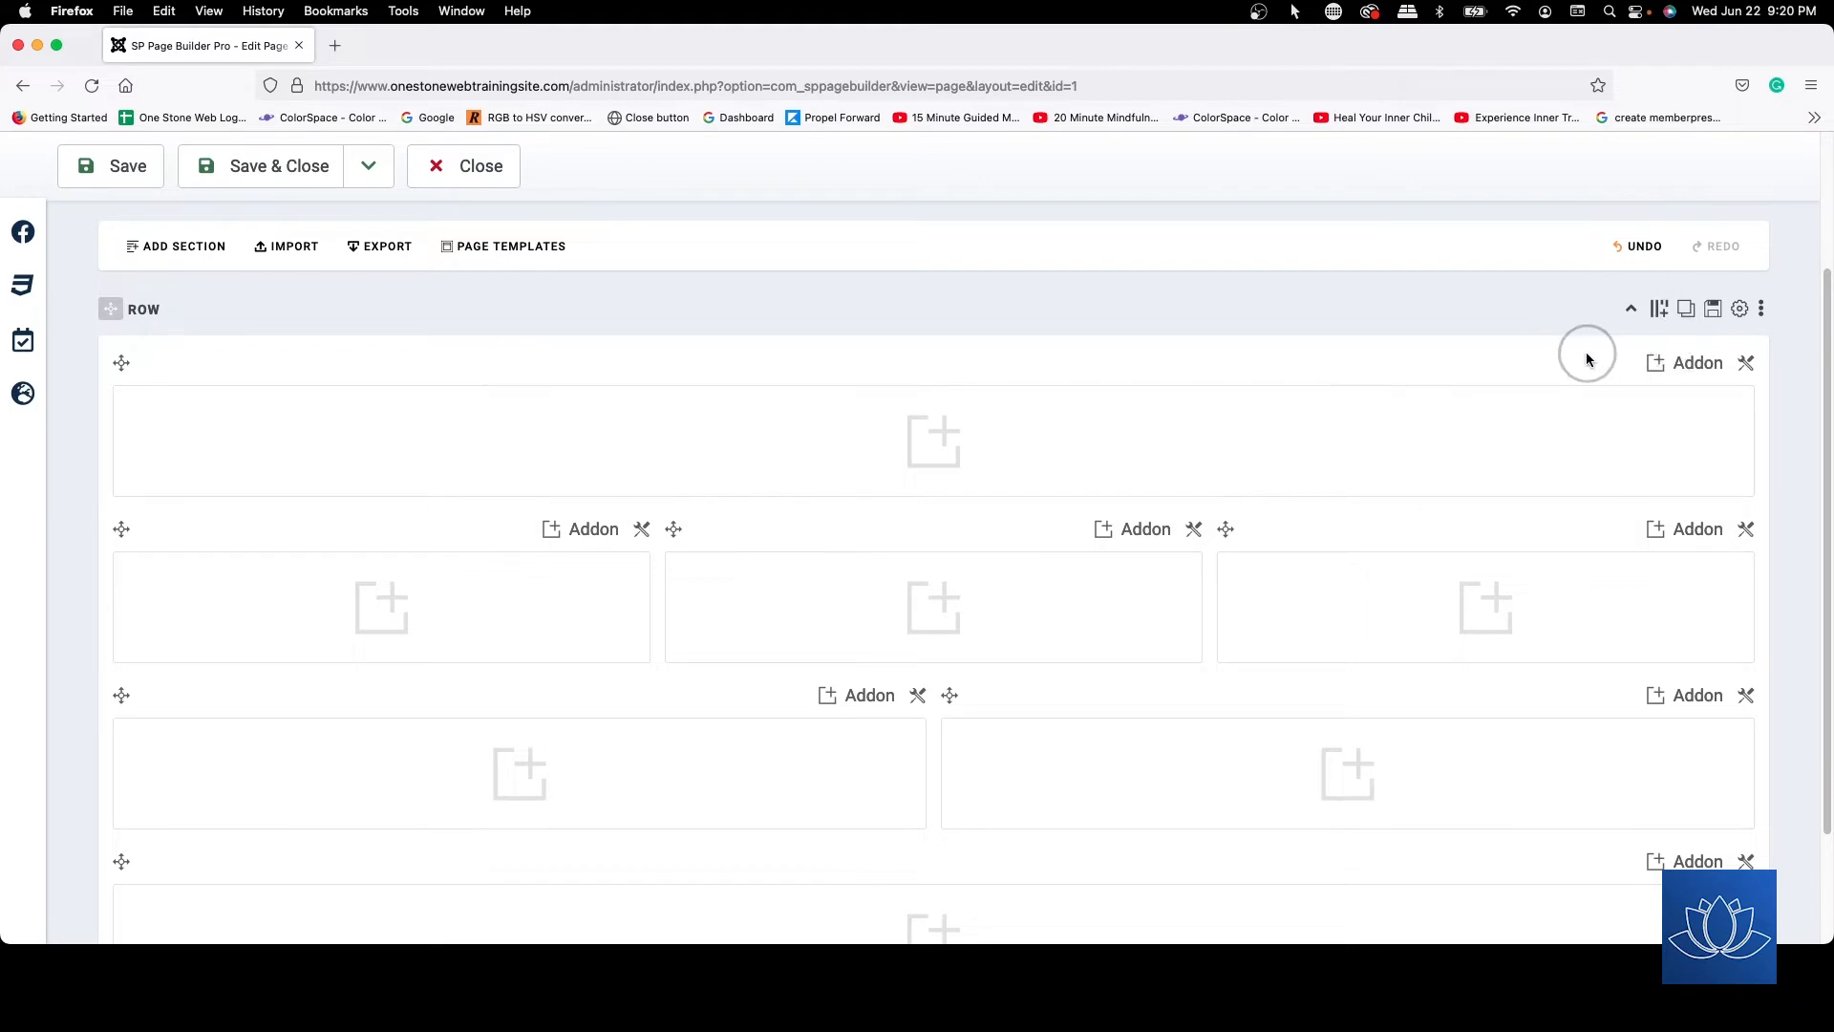
{"action": "scroll", "coordinate": [1586, 354], "scroll_direction": "up", "scroll_amount": 1}
{"action": "scroll", "coordinate": [1586, 358], "scroll_direction": "down", "scroll_amount": 2}
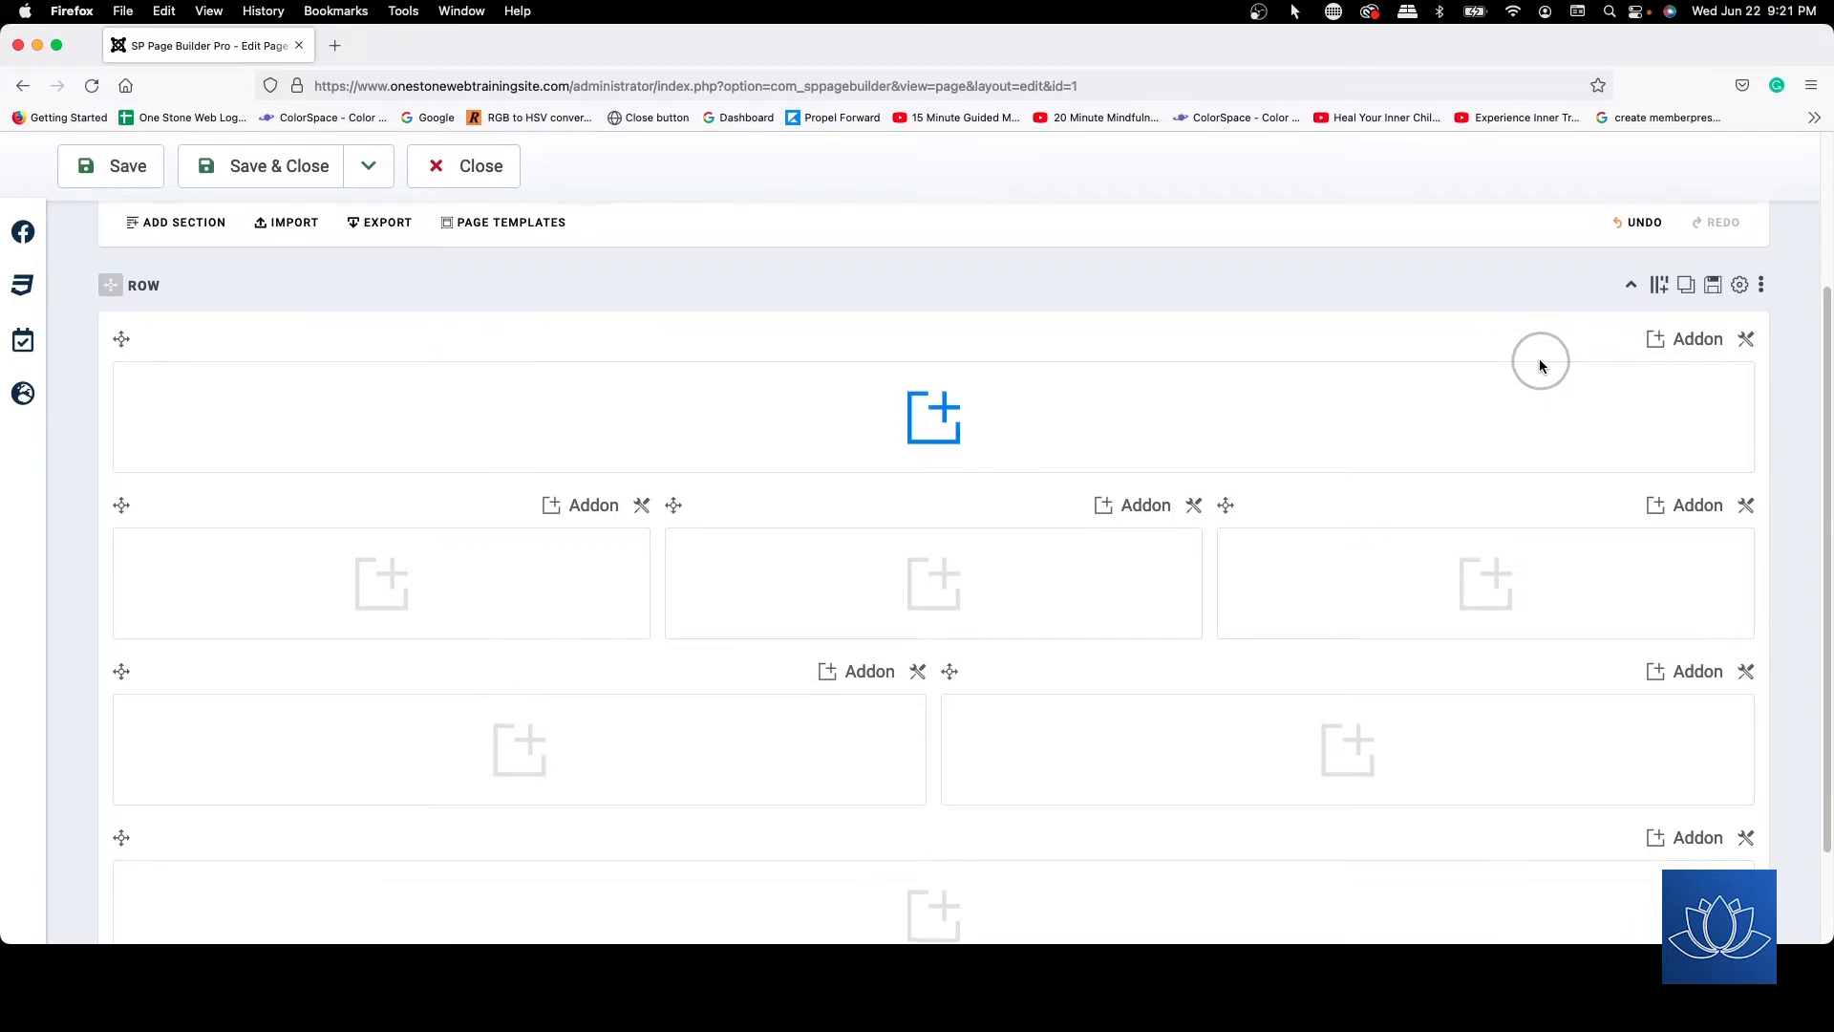
{"action": "scroll", "coordinate": [1539, 358], "scroll_direction": "up", "scroll_amount": 3}
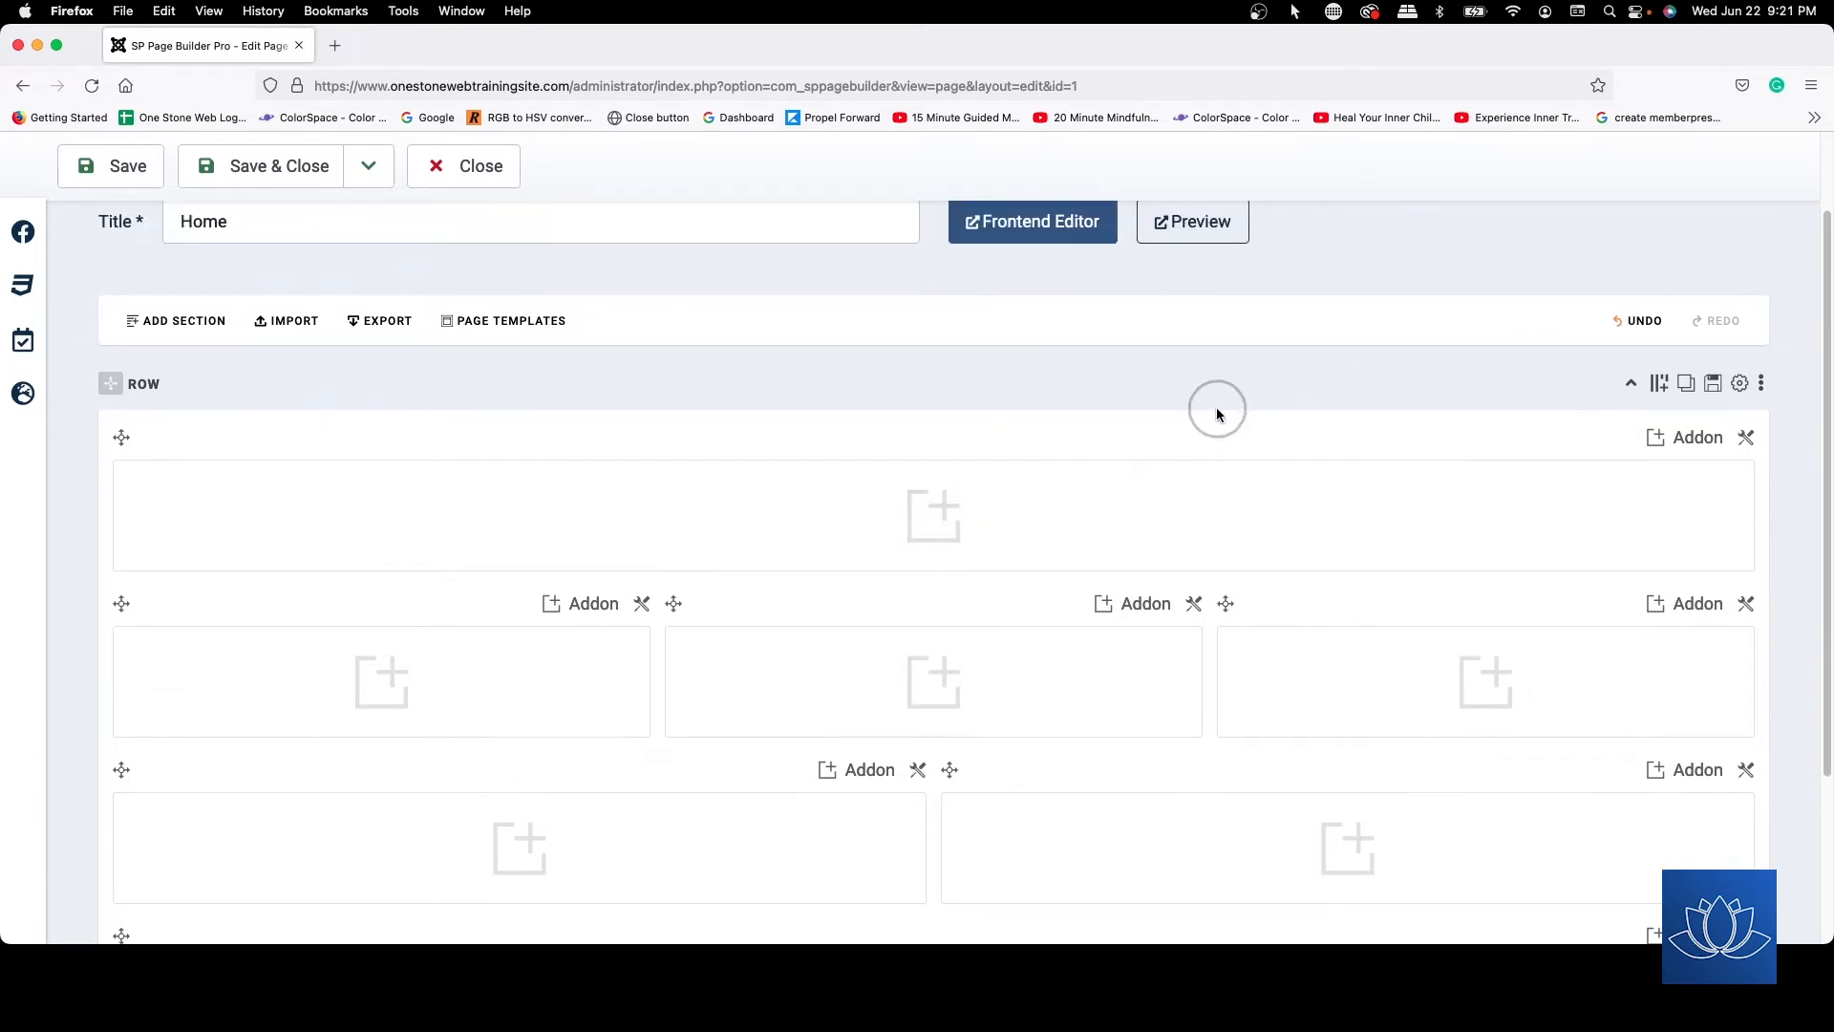
{"action": "left_click", "coordinate": [1631, 385]}
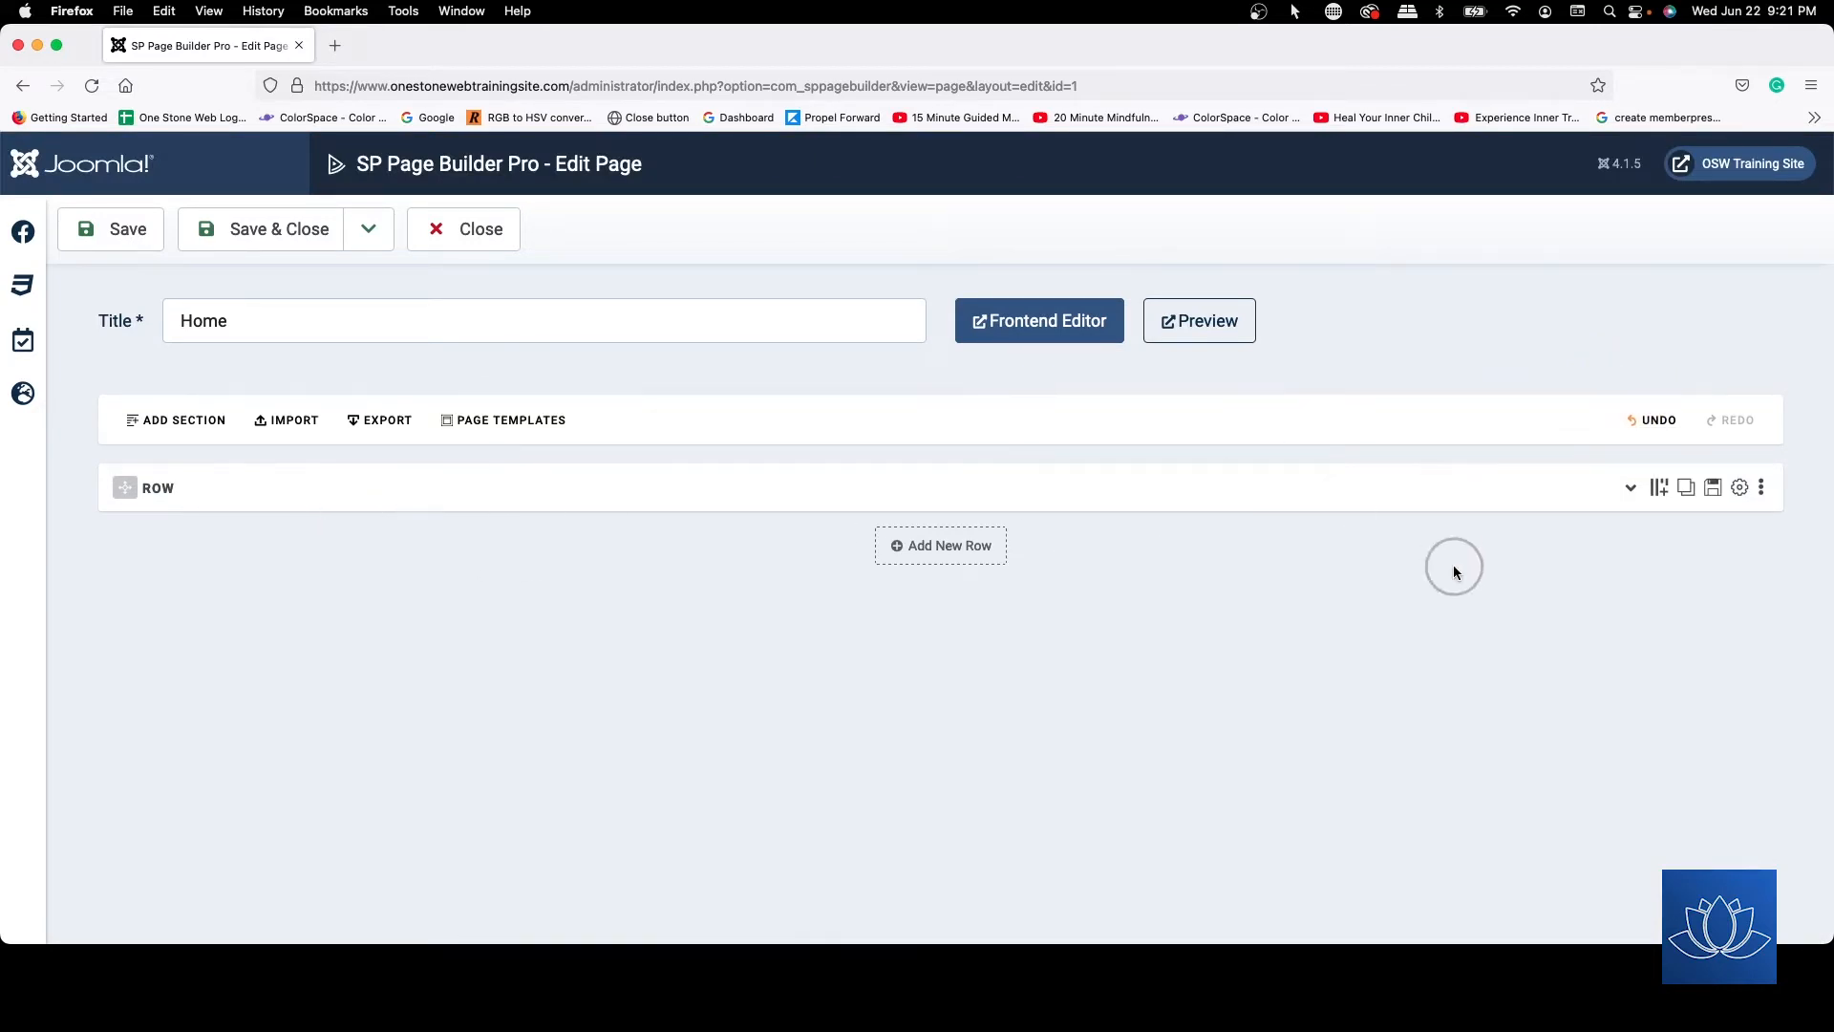
{"action": "left_click", "coordinate": [1630, 487]}
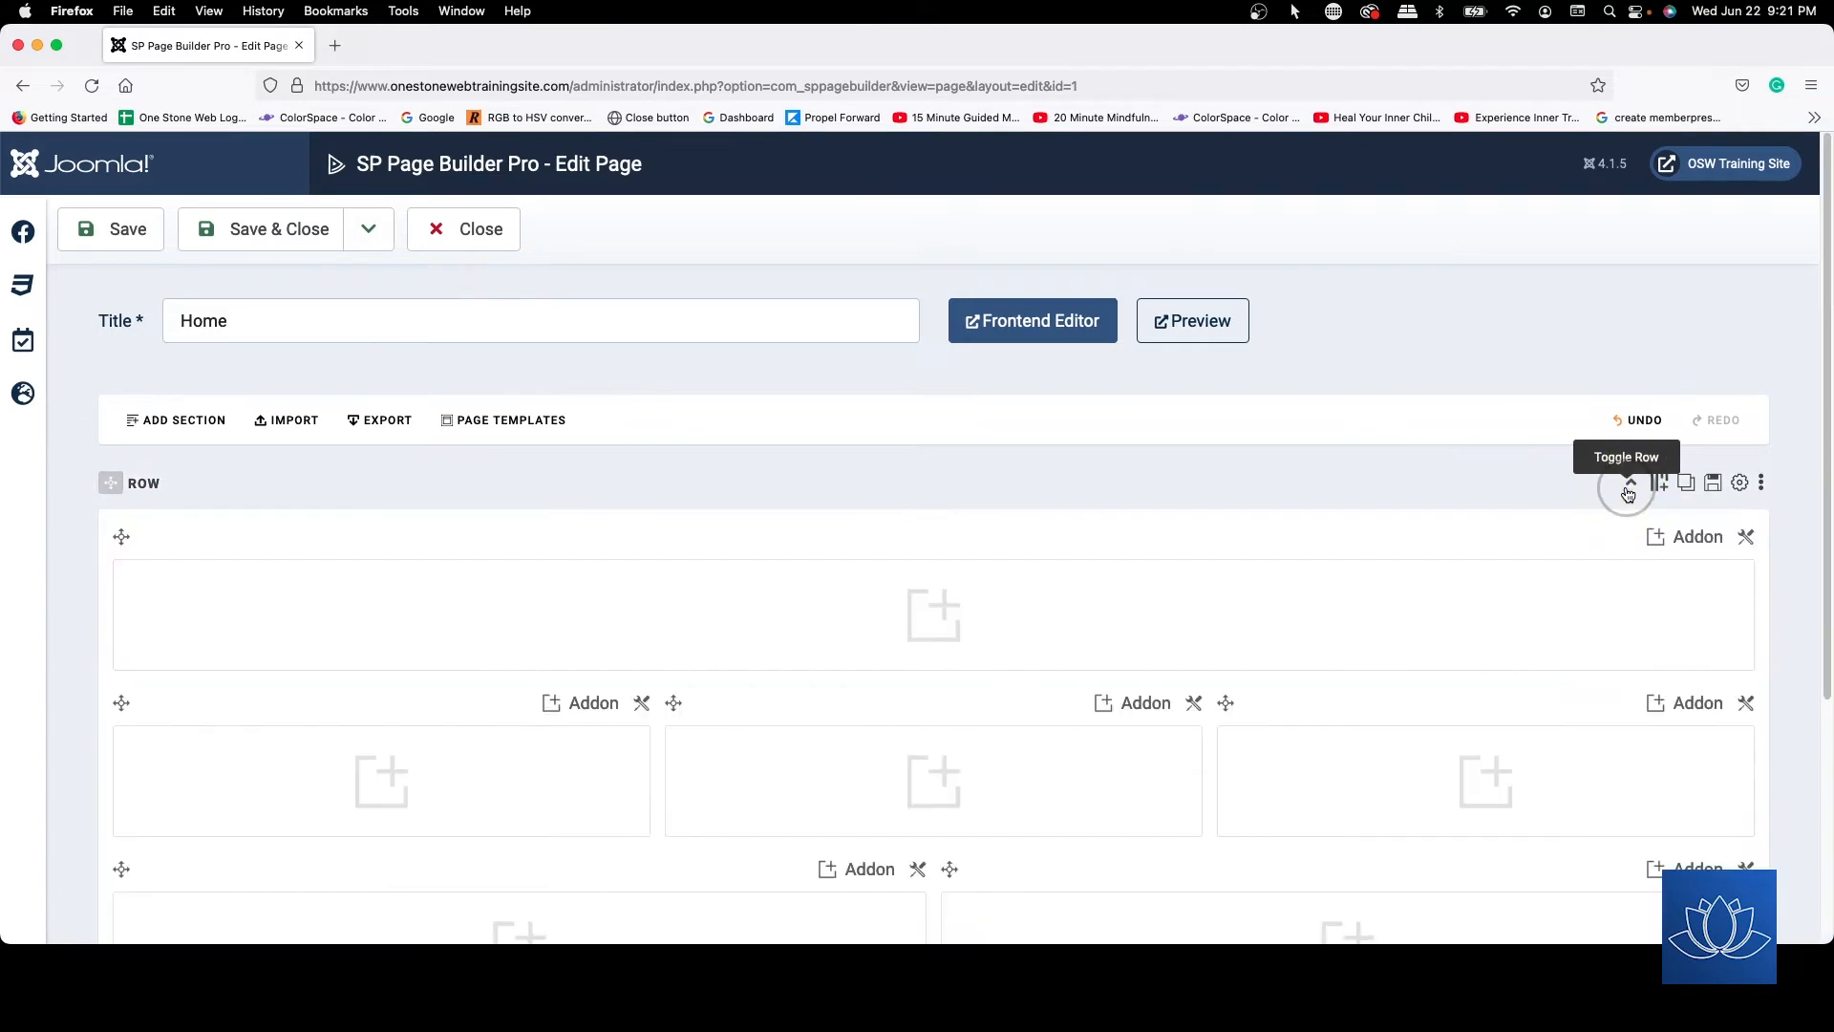
{"action": "left_click", "coordinate": [1634, 483]}
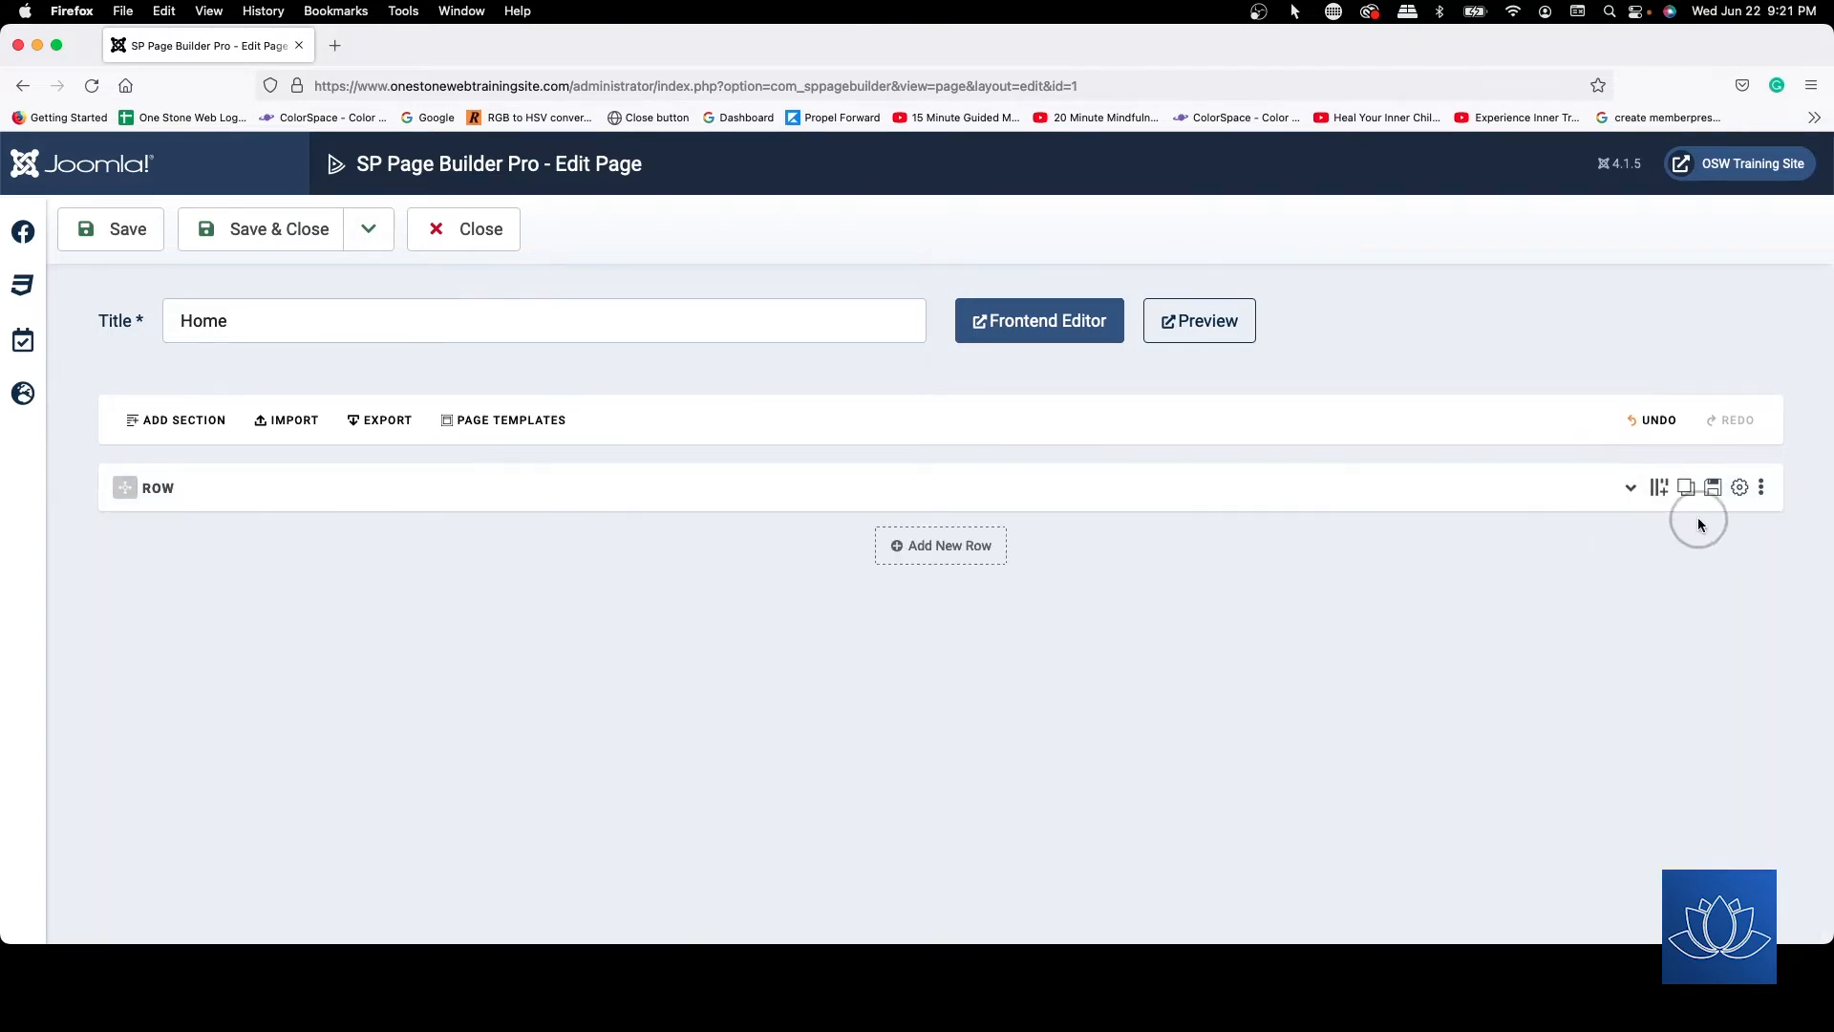
- Duplicate the collapsed row, check the columns inside the copy, and collapse the copy again
{"action": "left_click", "coordinate": [1690, 488]}
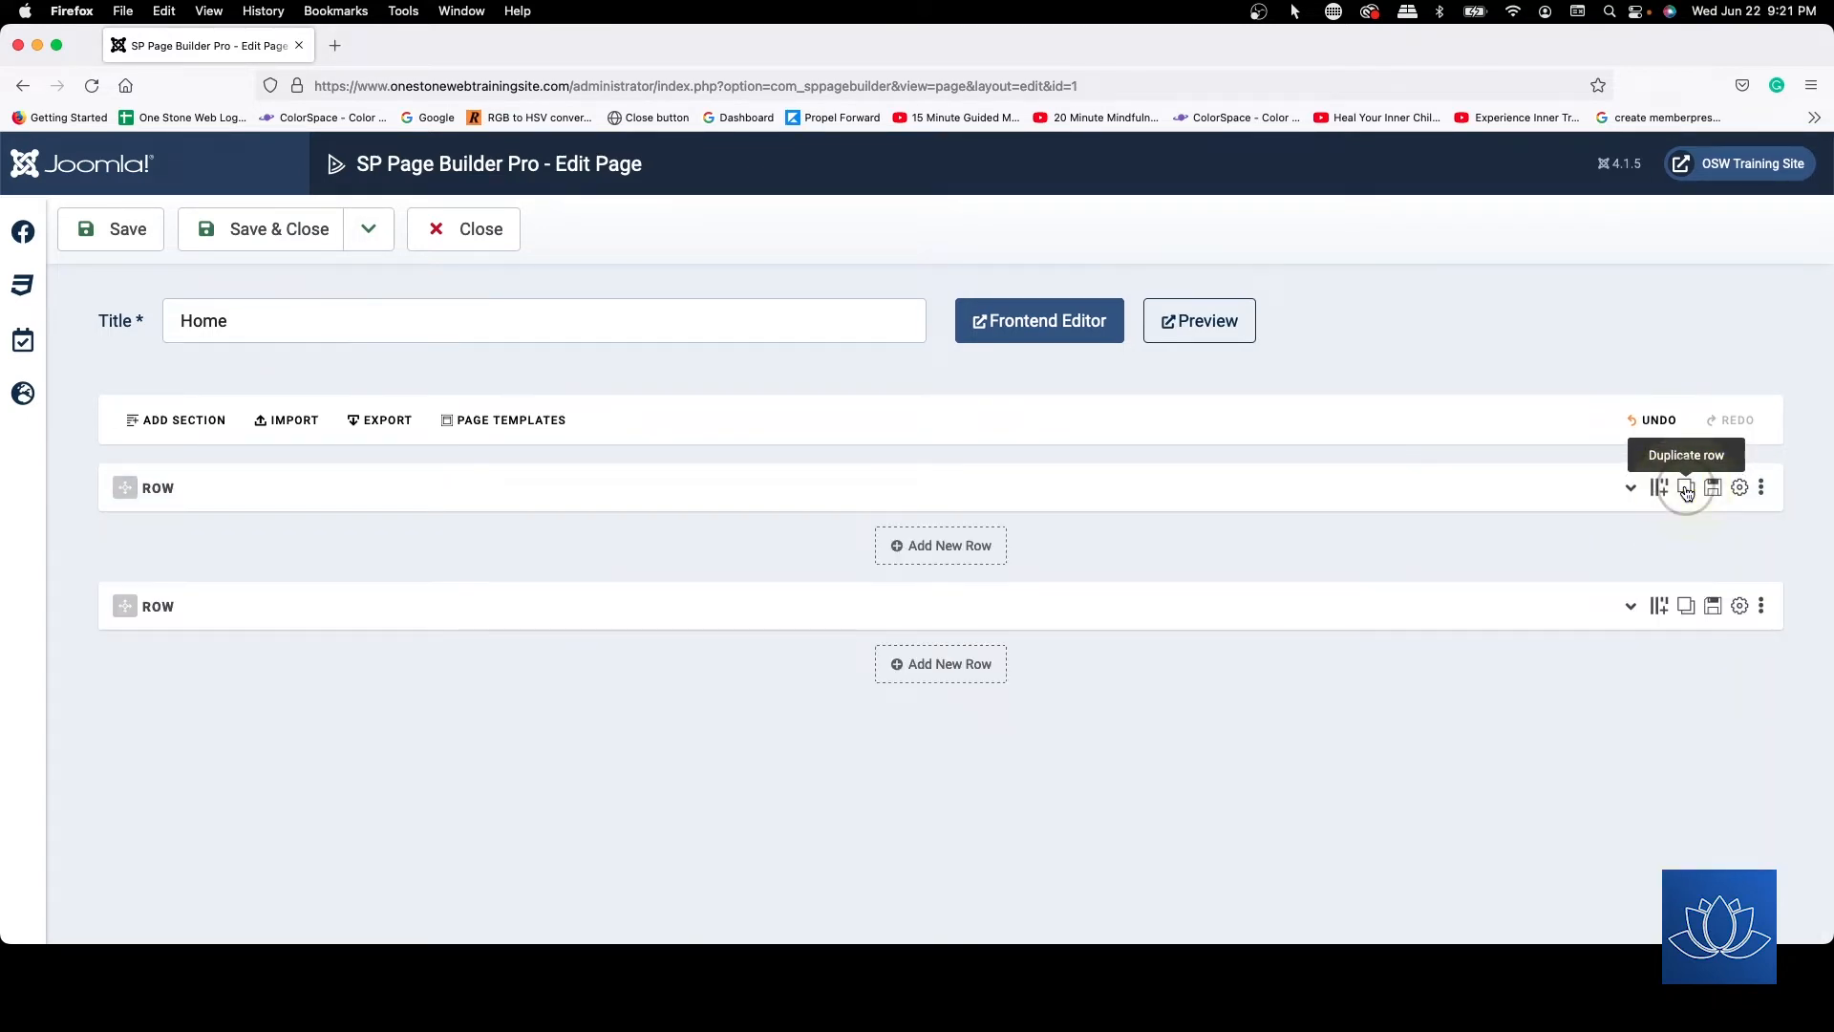
{"action": "left_click", "coordinate": [1630, 607]}
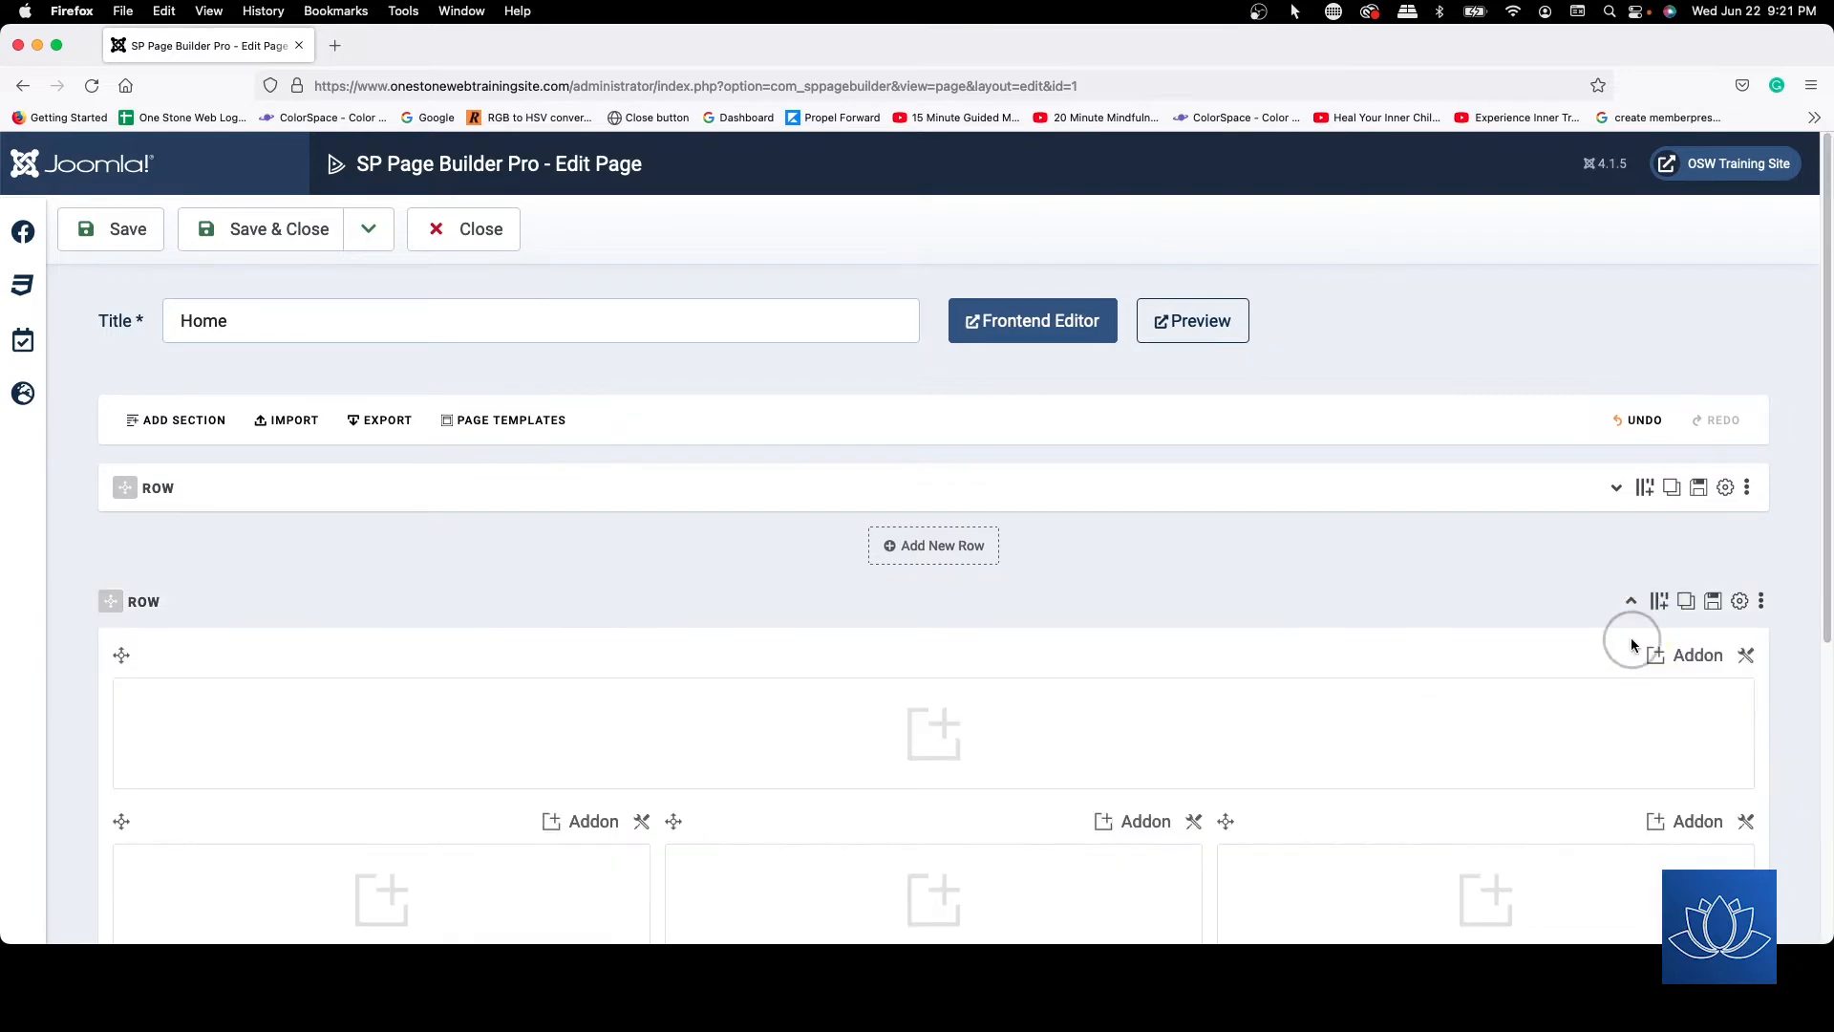
{"action": "scroll", "coordinate": [1633, 631], "scroll_direction": "down", "scroll_amount": 1}
{"action": "scroll", "coordinate": [1631, 642], "scroll_direction": "down", "scroll_amount": 5}
{"action": "scroll", "coordinate": [1633, 630], "scroll_direction": "up", "scroll_amount": 6}
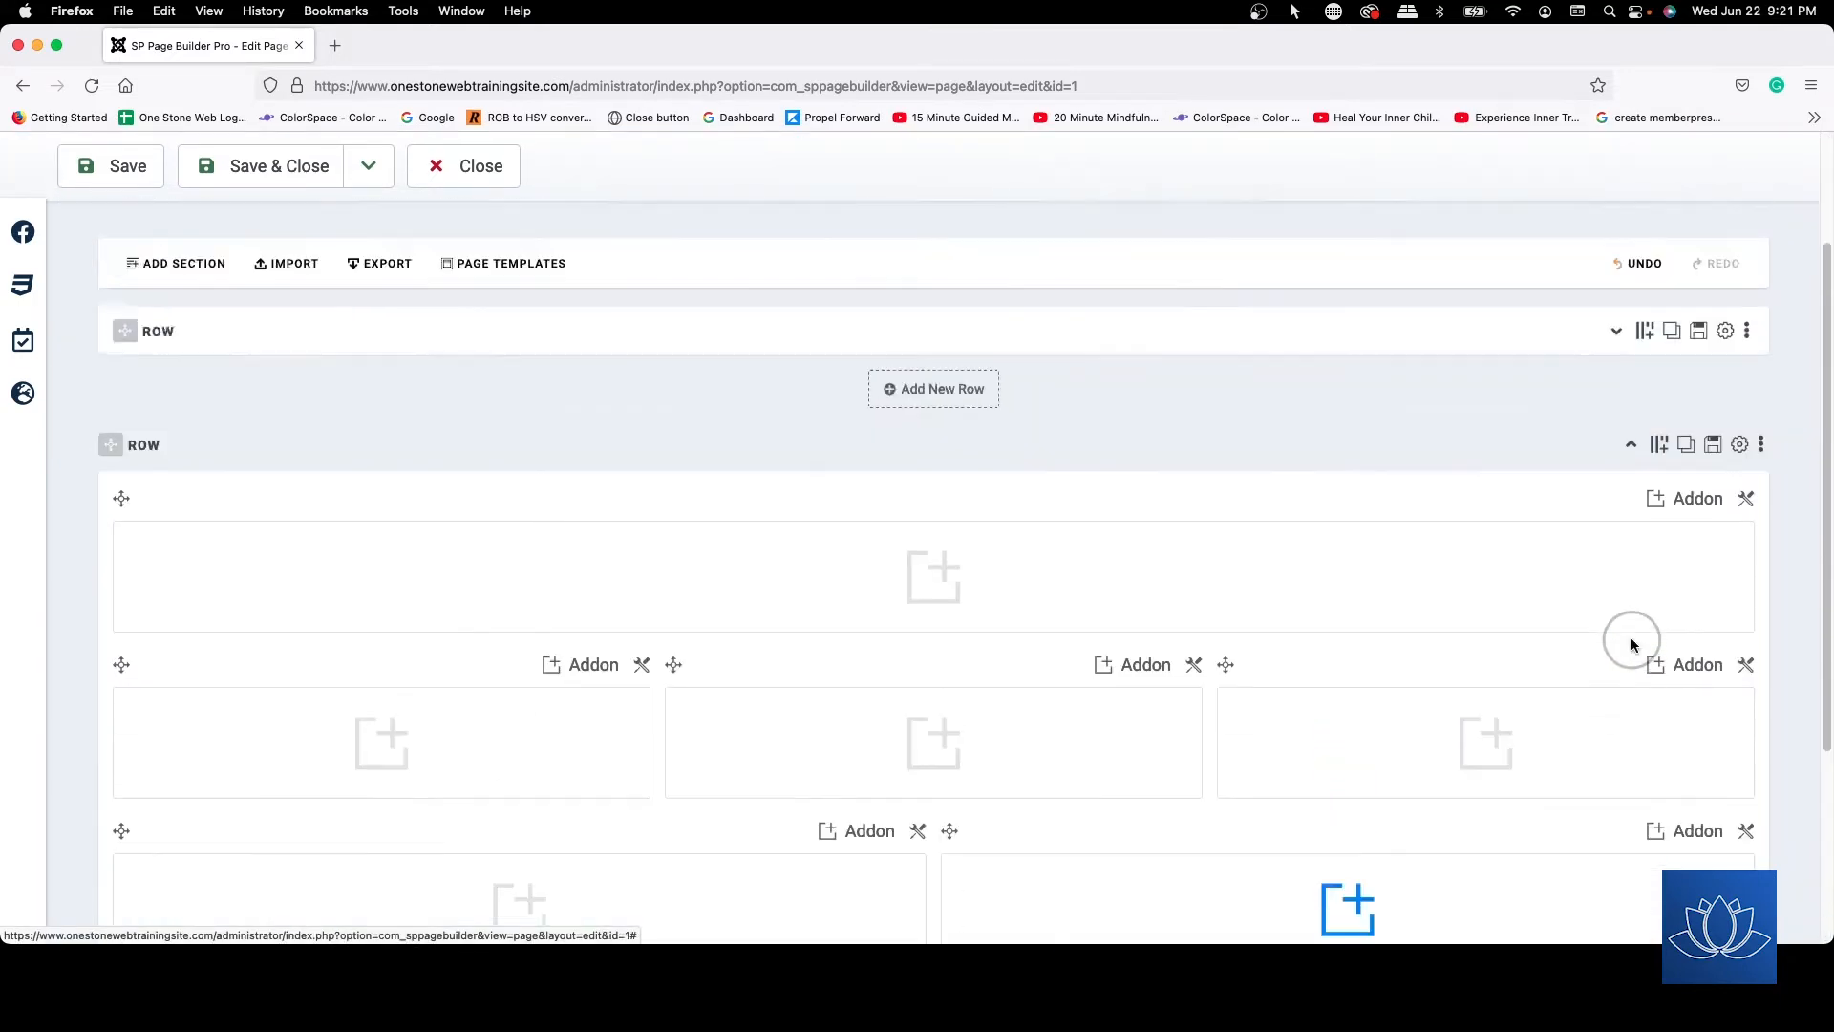
{"action": "left_click", "coordinate": [1631, 603]}
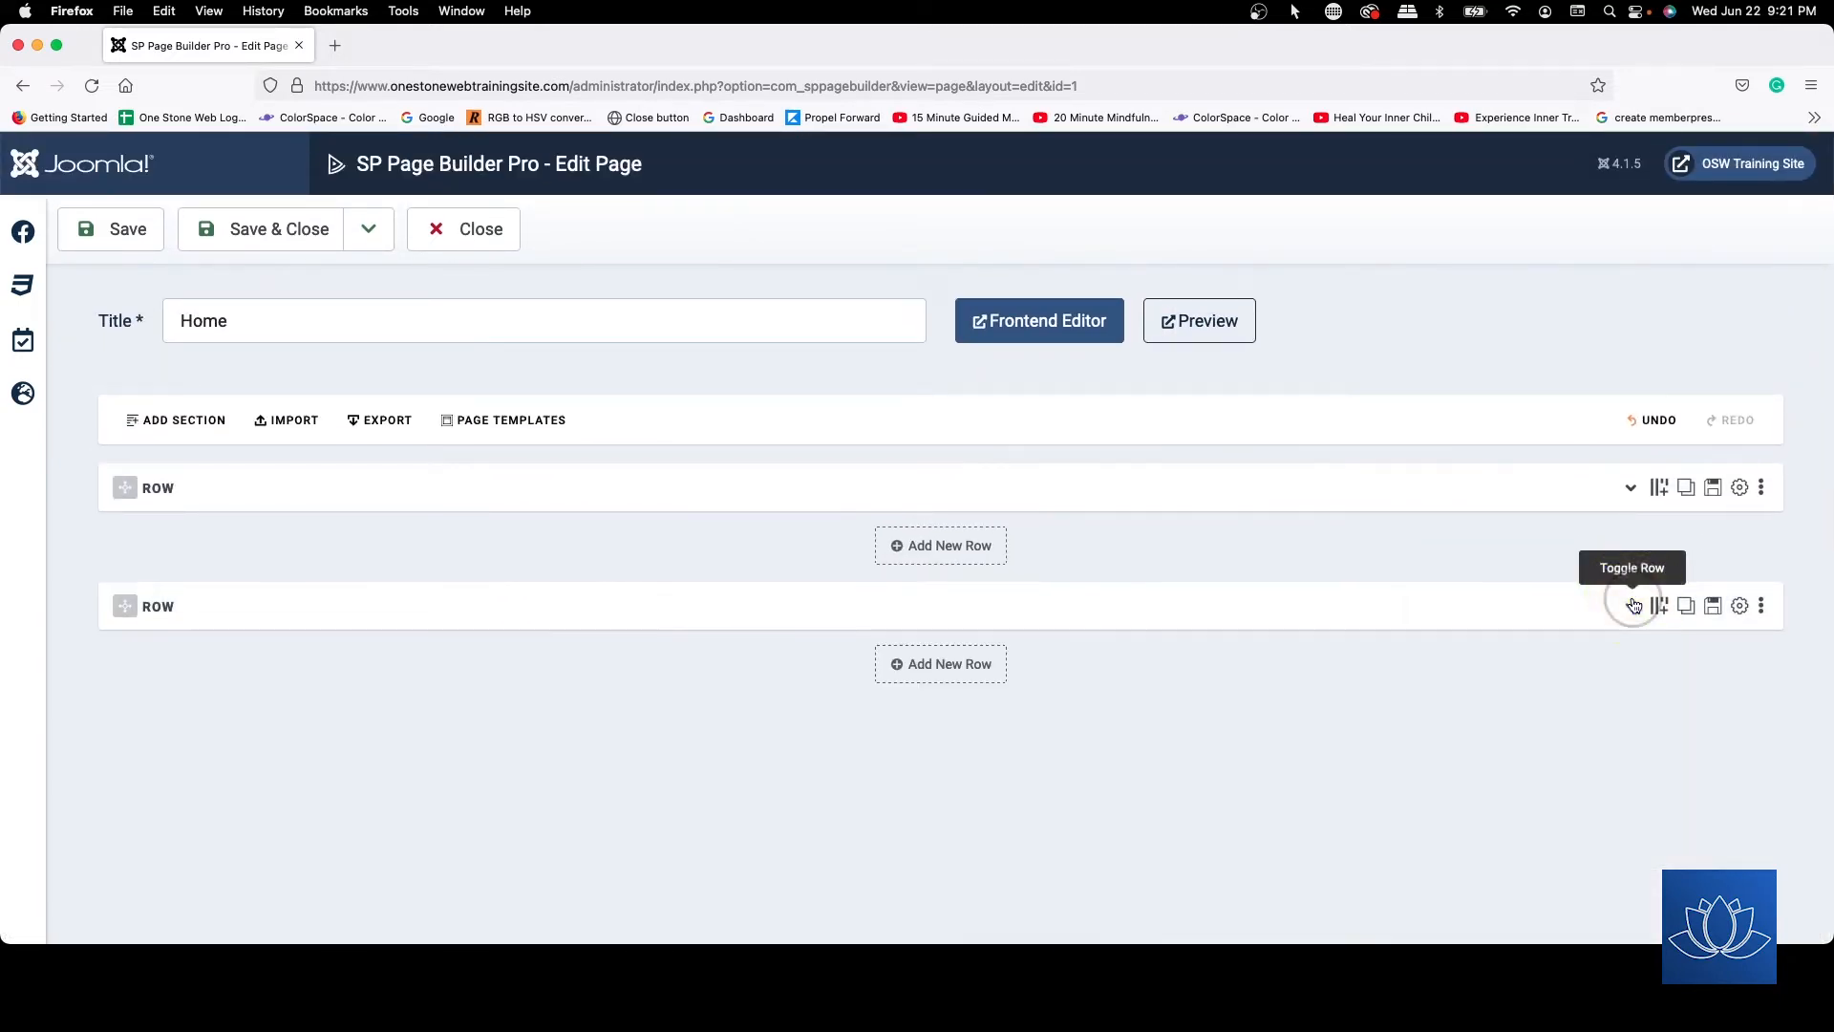
- Delete the second, duplicated row from the page
{"action": "left_click", "coordinate": [1761, 605]}
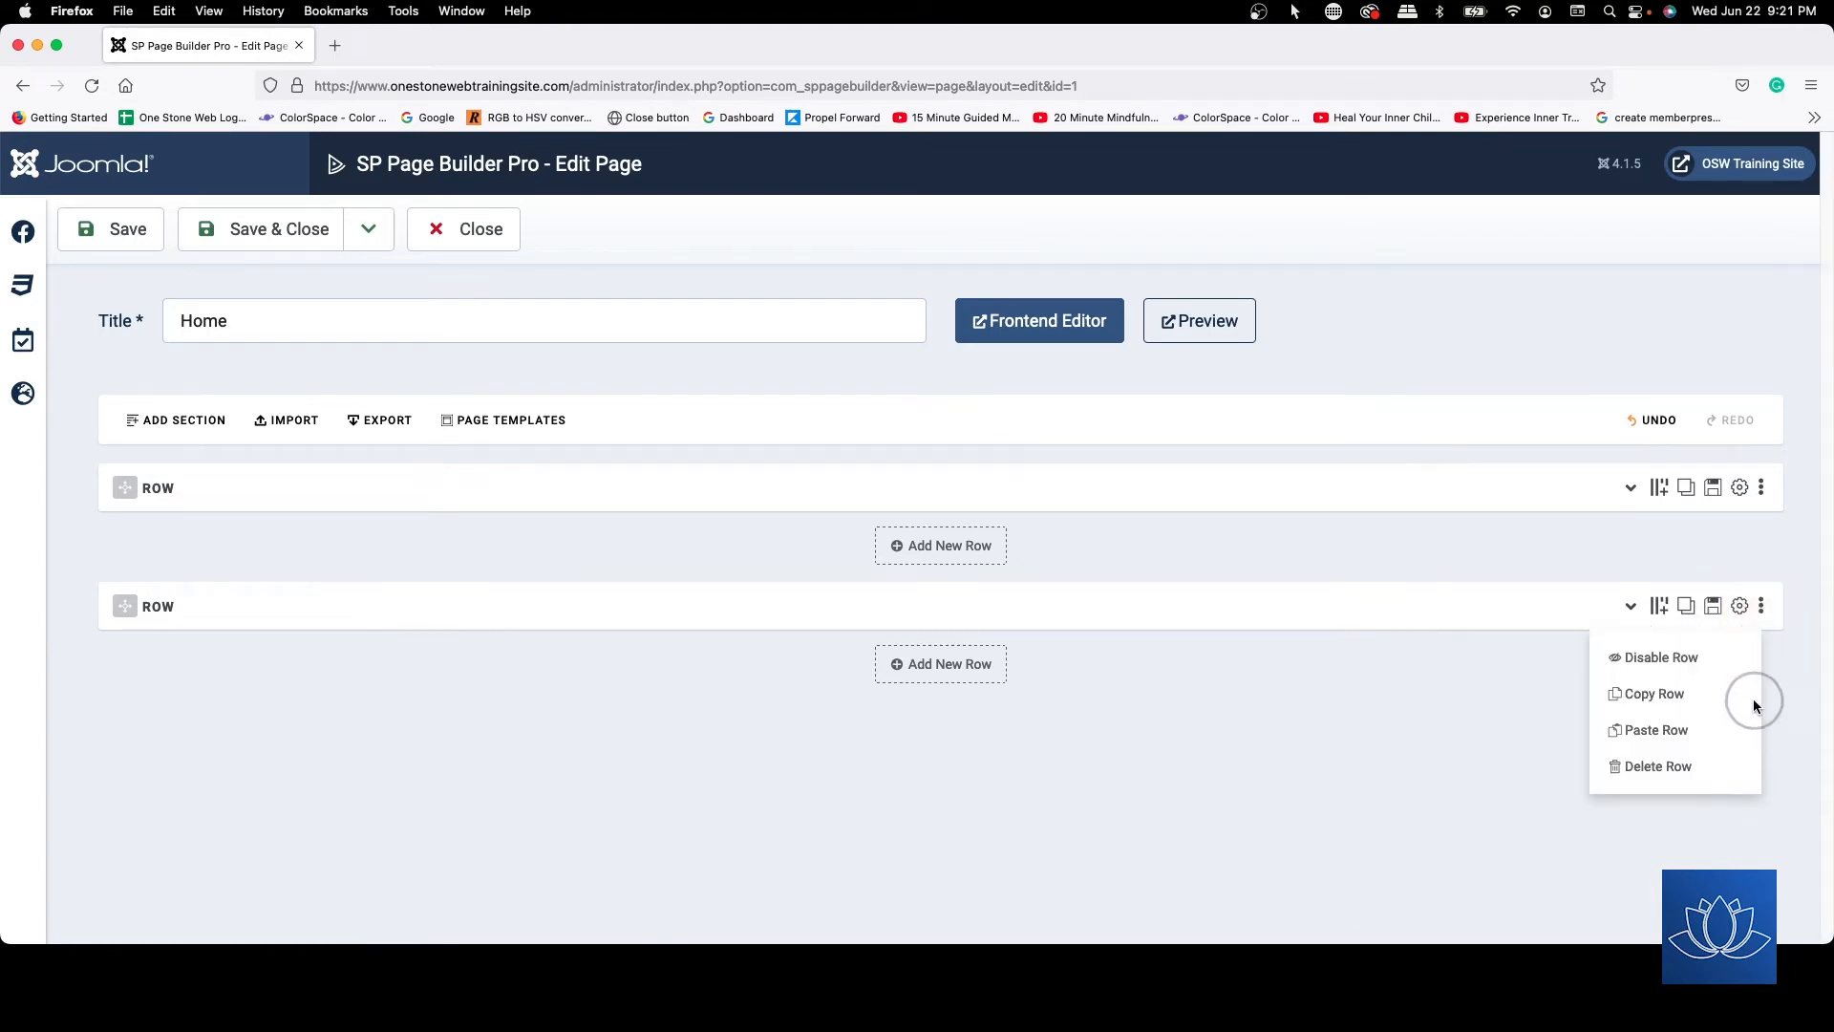
{"action": "left_click", "coordinate": [1661, 775]}
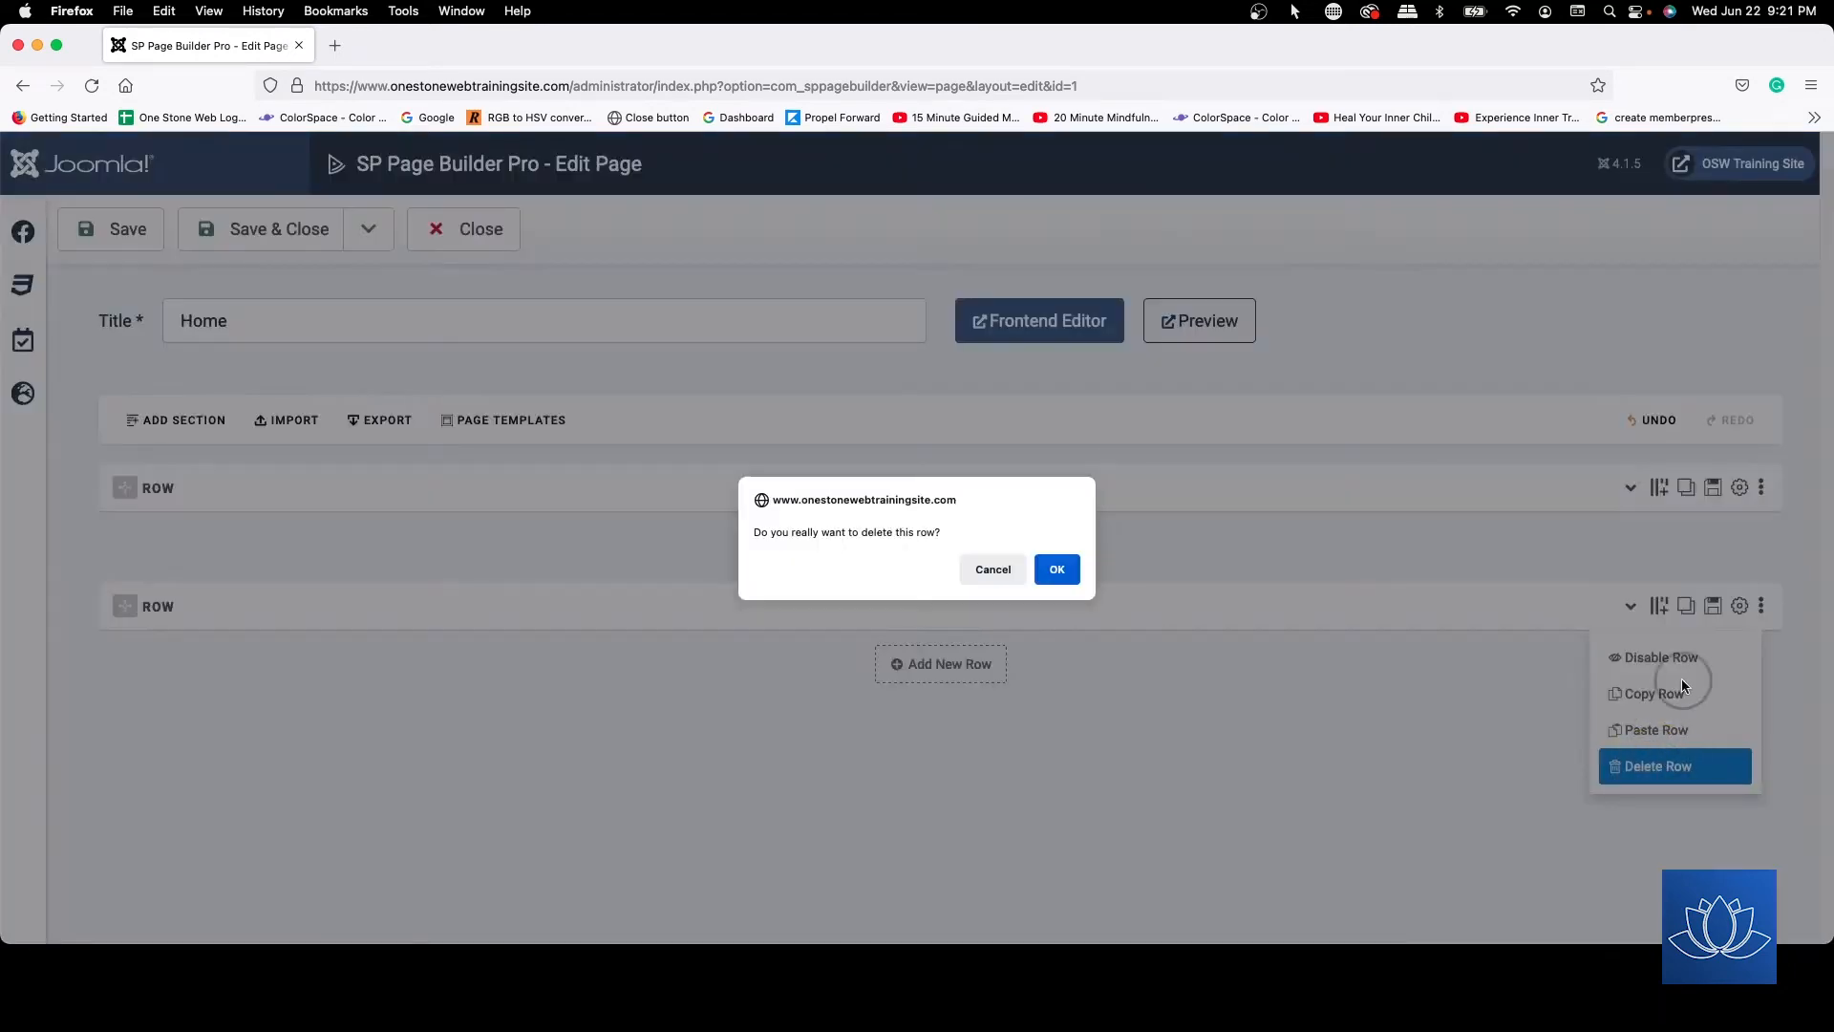
{"action": "left_click", "coordinate": [1056, 569]}
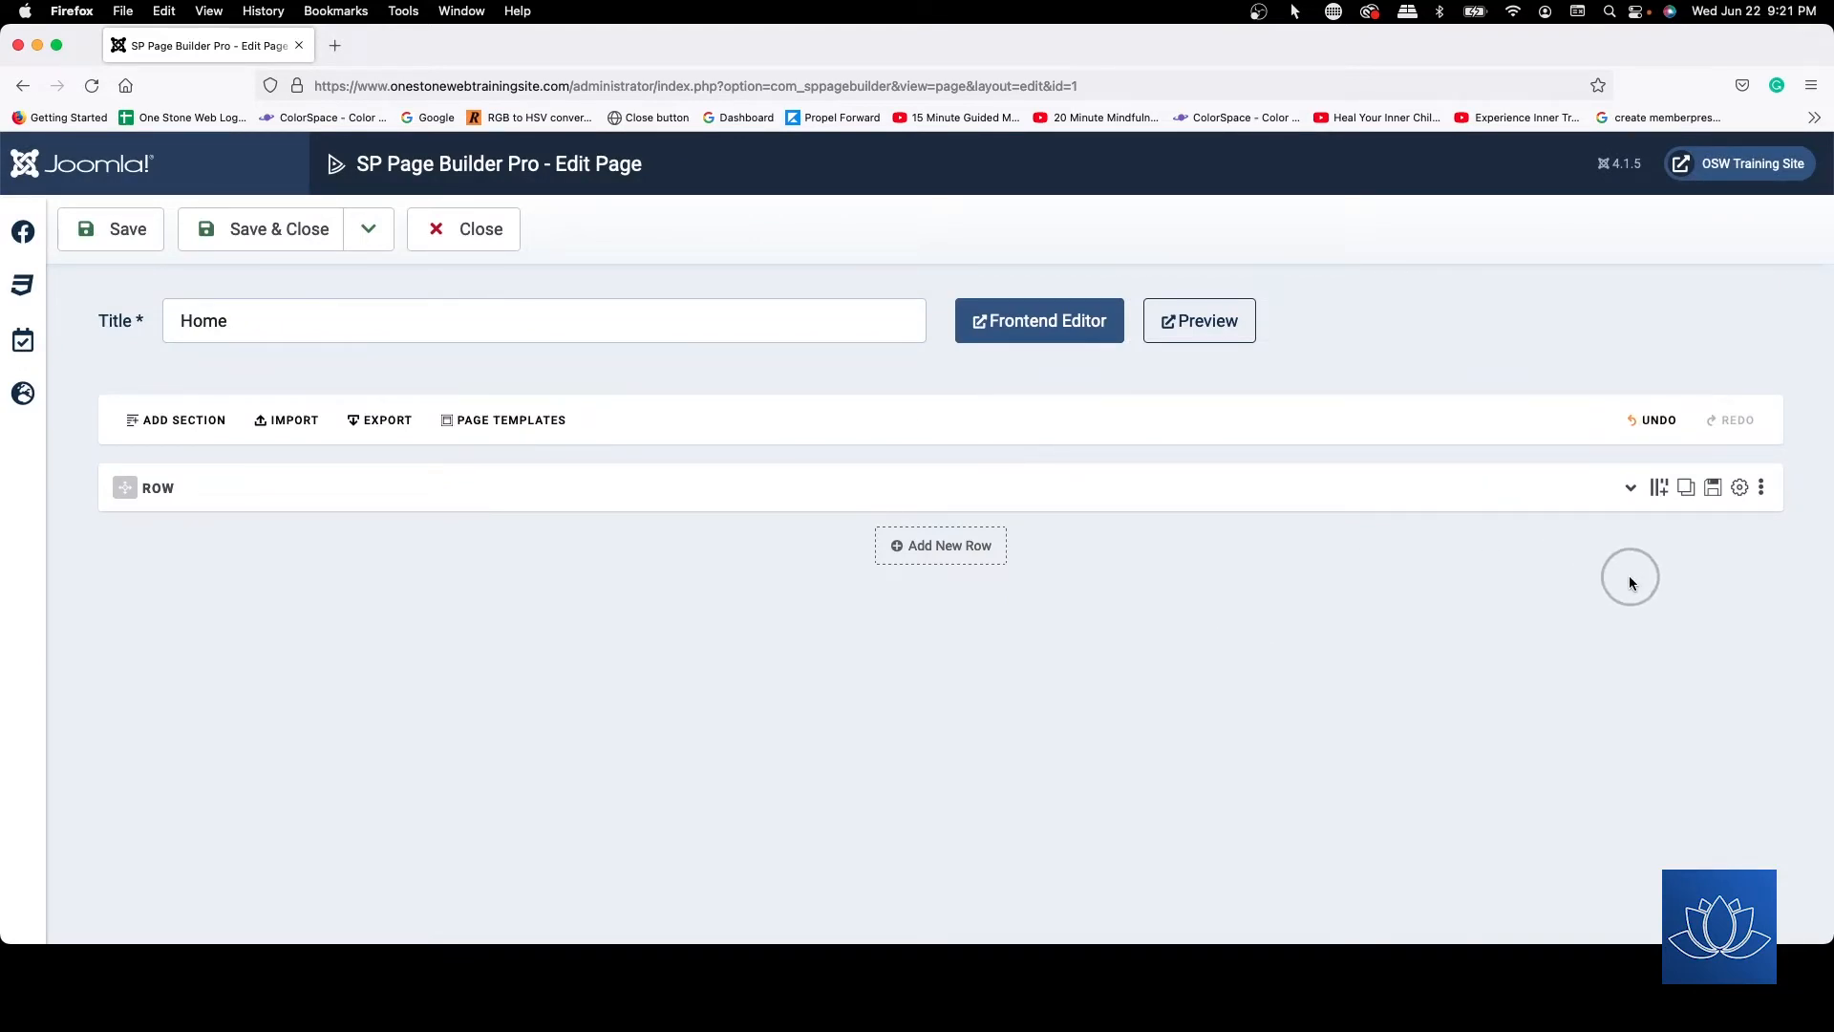
- Duplicate the remaining row again and disable the copy
{"action": "left_click", "coordinate": [1685, 492]}
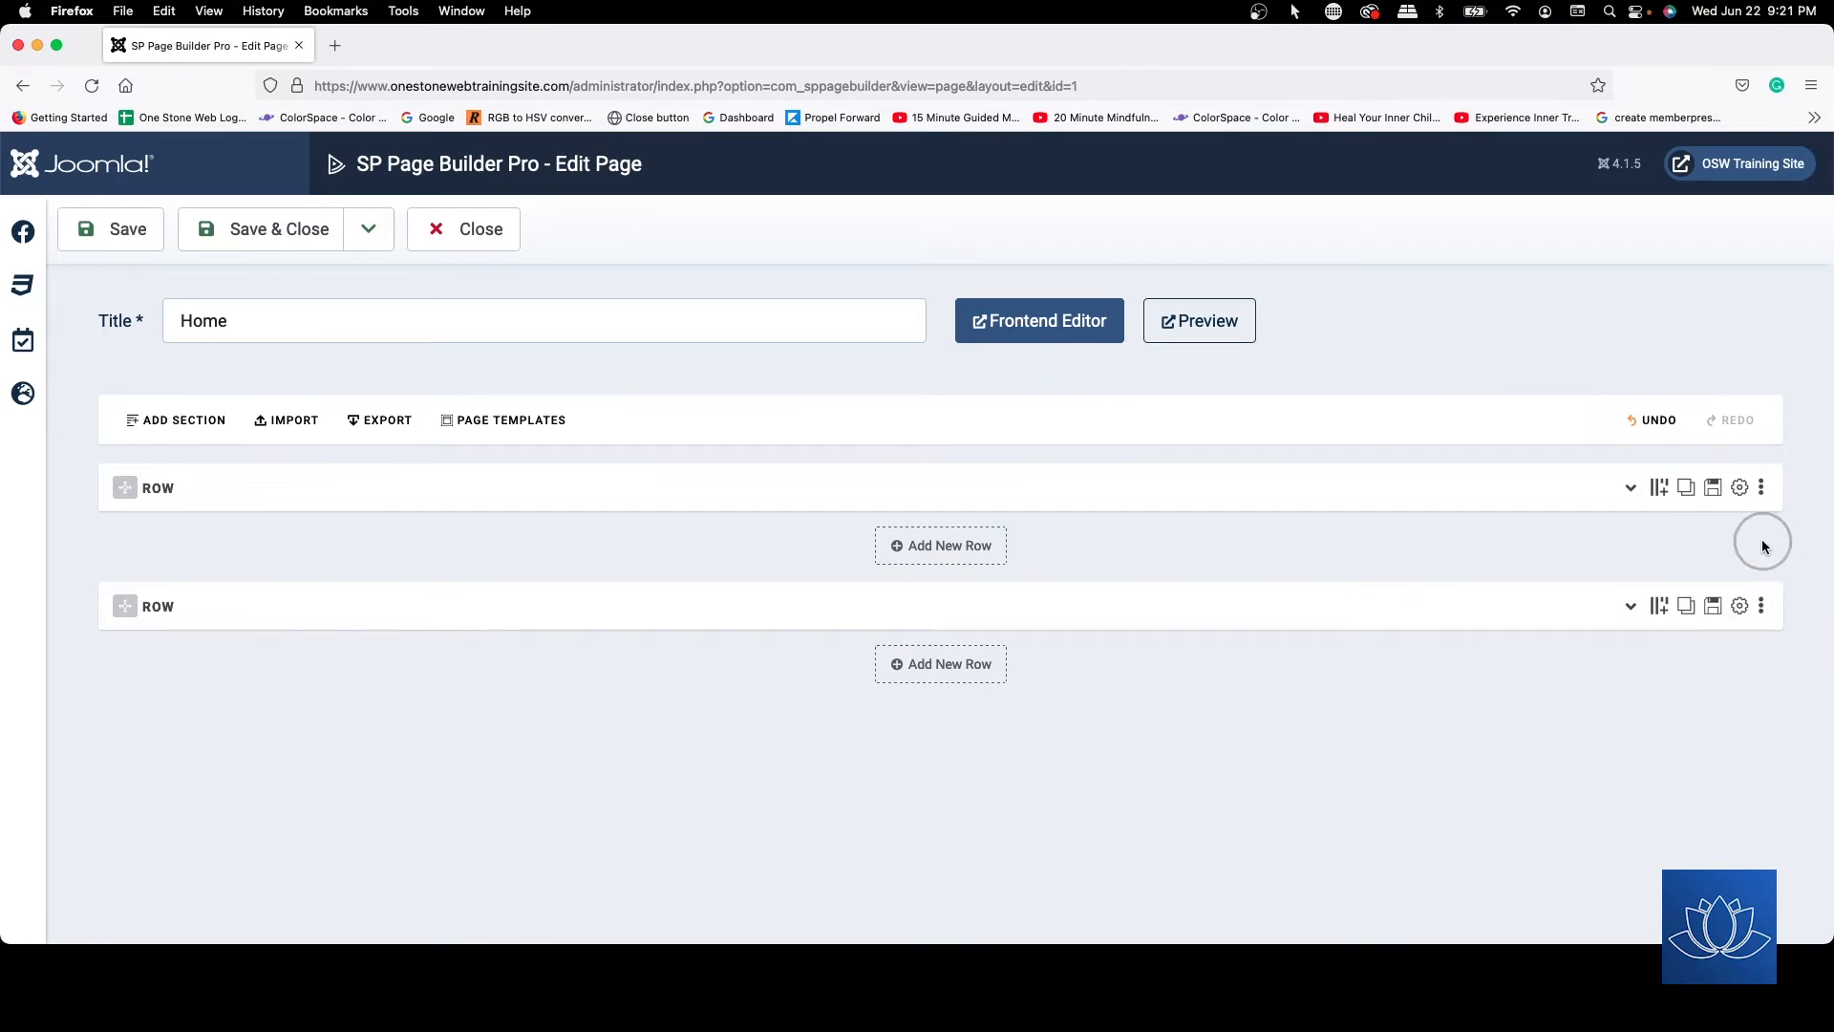
{"action": "left_click", "coordinate": [1763, 606]}
{"action": "left_click", "coordinate": [1676, 655]}
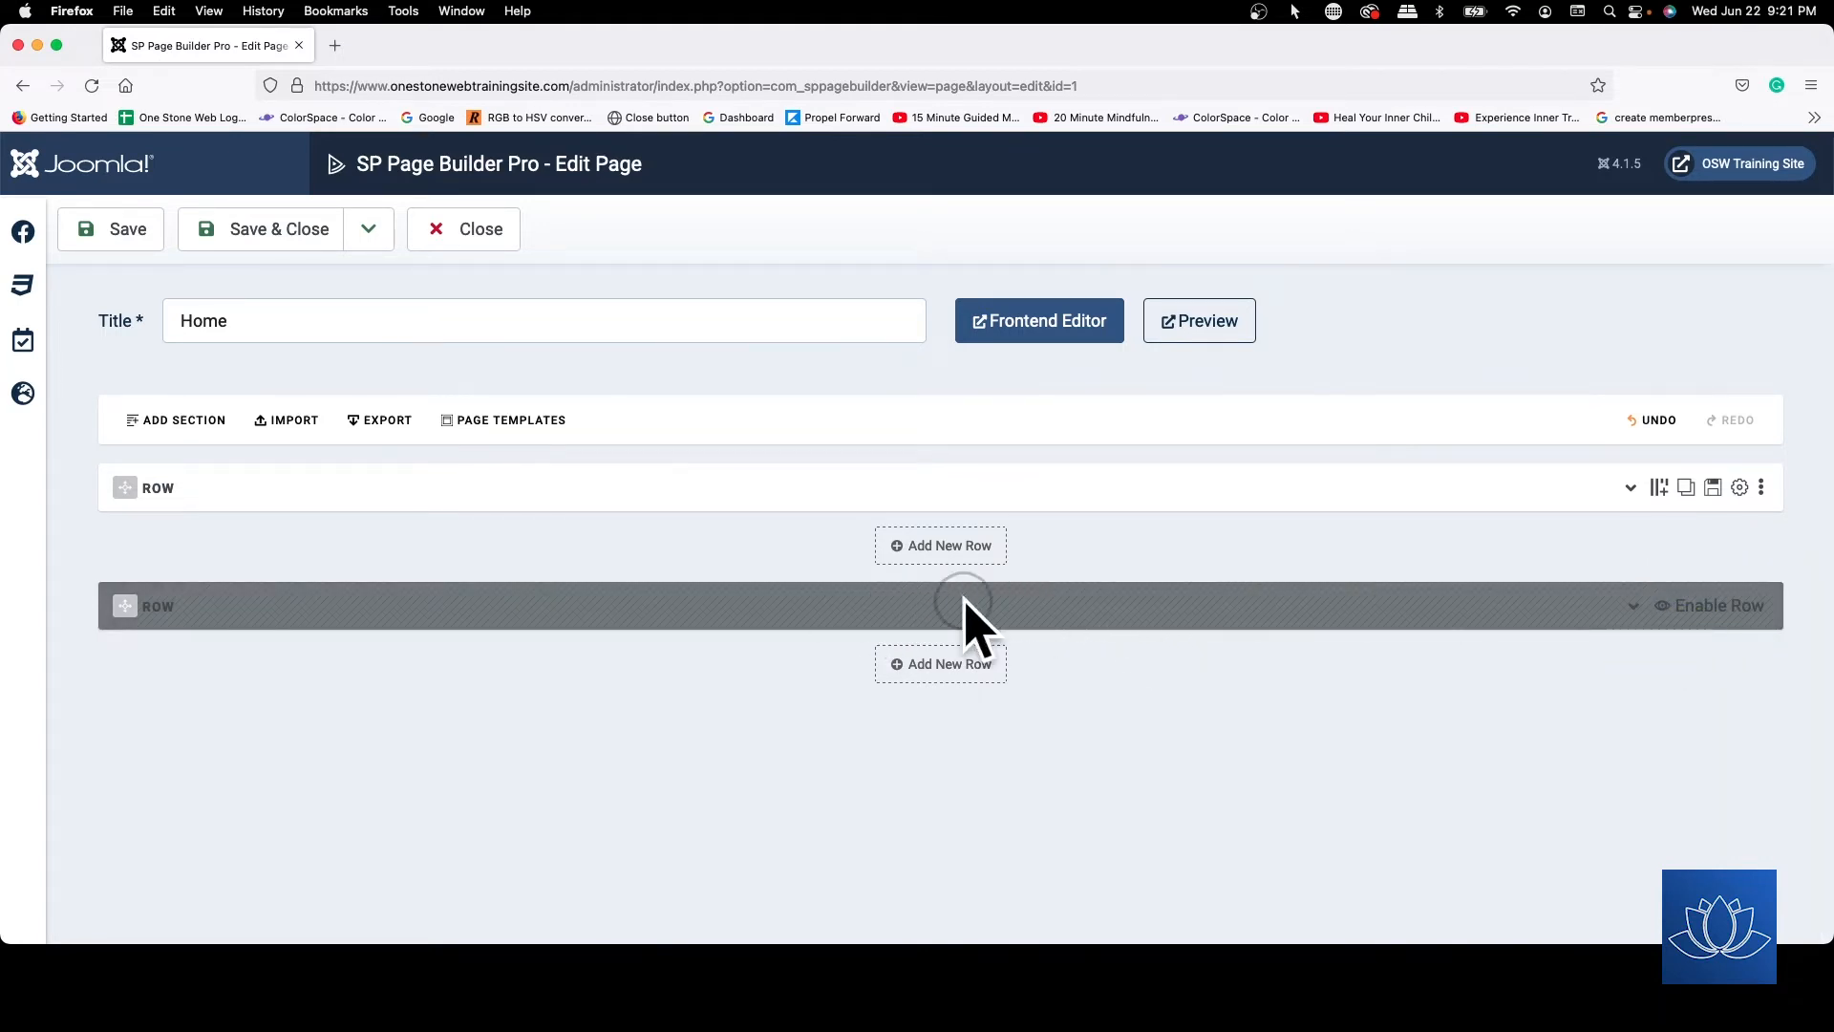
- Expand the disabled row, try to interact with its columns, and collapse it again
{"action": "left_click", "coordinate": [1628, 608]}
{"action": "left_click", "coordinate": [1409, 754]}
{"action": "left_click", "coordinate": [832, 809]}
{"action": "left_click", "coordinate": [1270, 792]}
{"action": "left_click", "coordinate": [717, 720]}
{"action": "left_click", "coordinate": [1629, 599]}
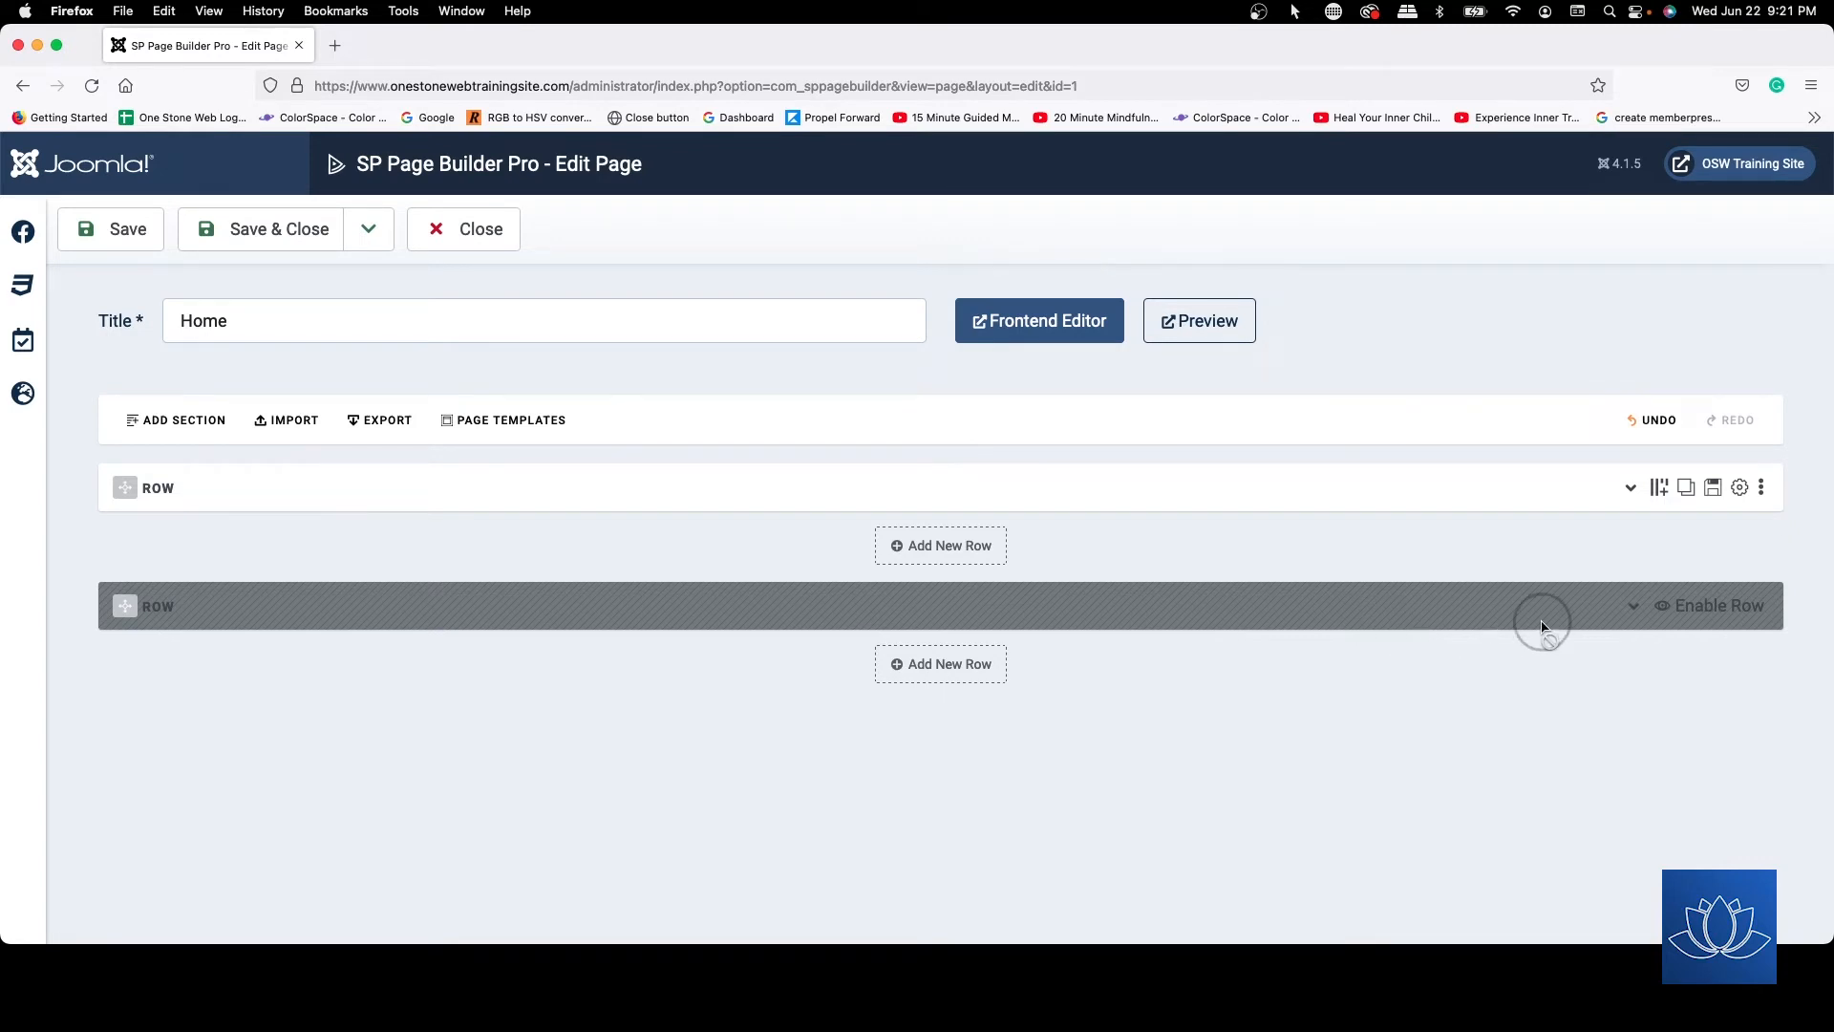
{"action": "left_click", "coordinate": [1629, 608]}
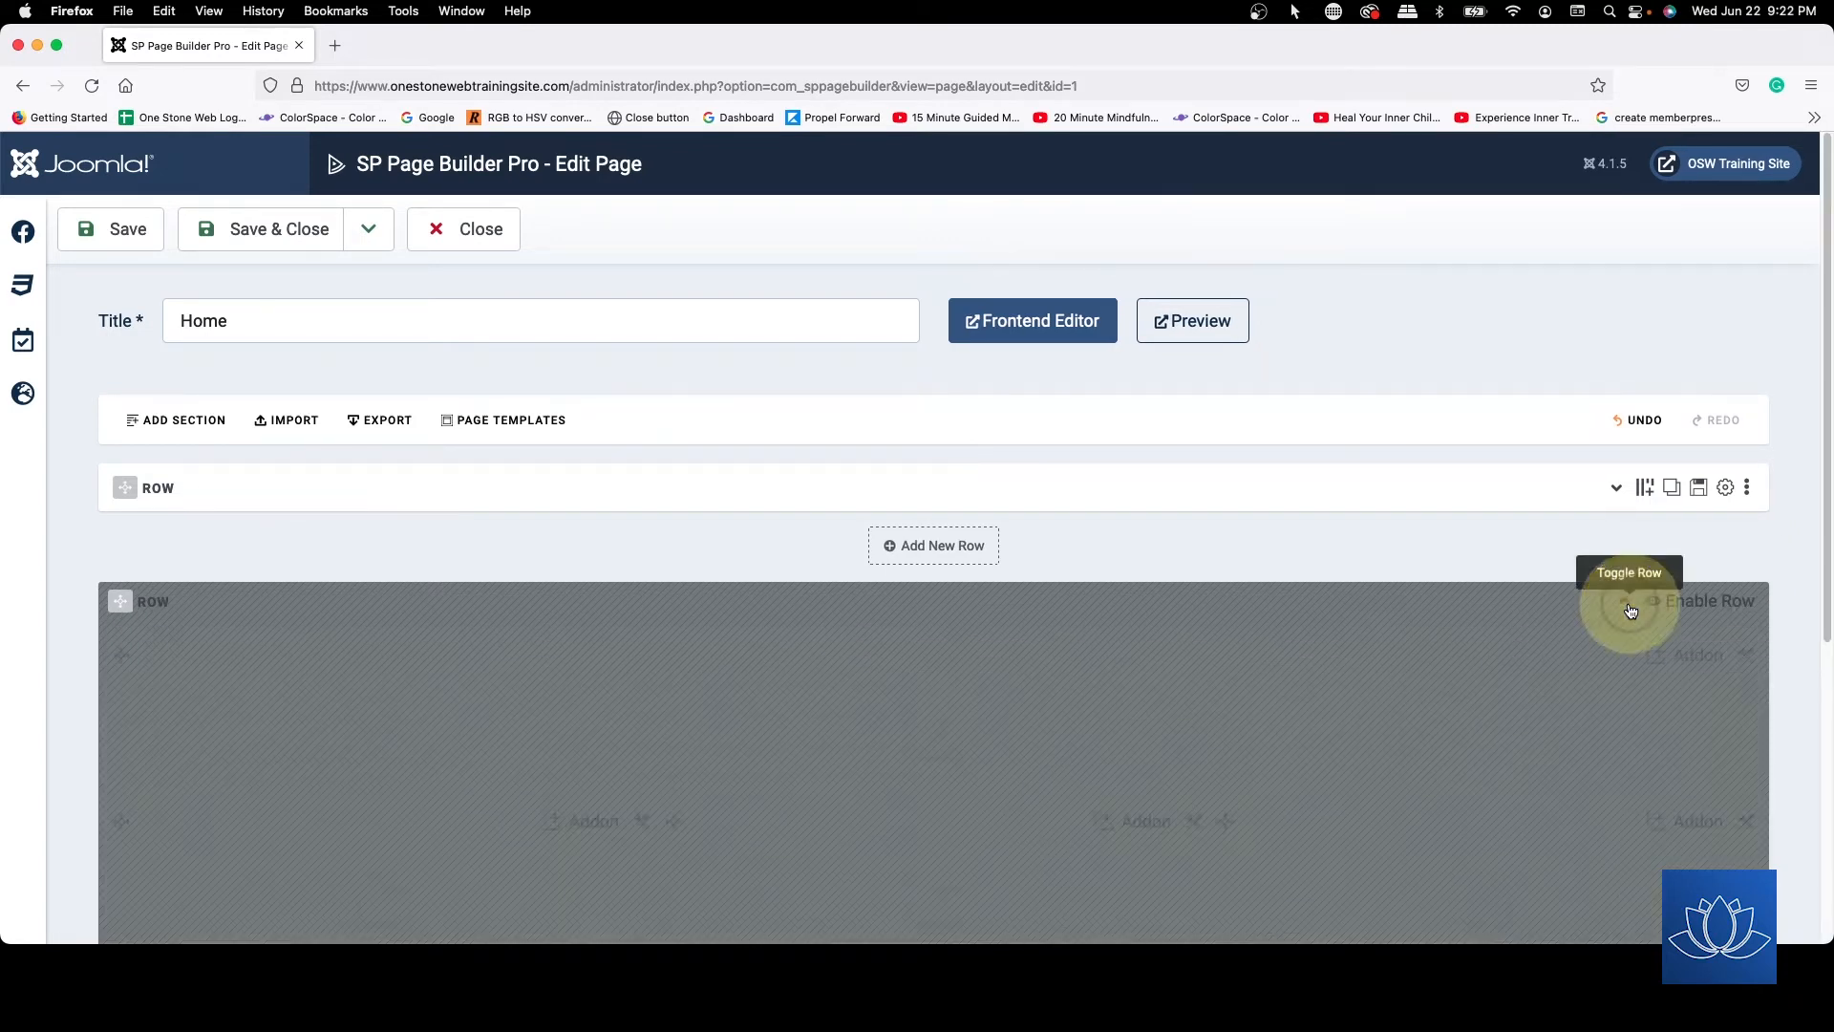
{"action": "left_click", "coordinate": [1633, 605]}
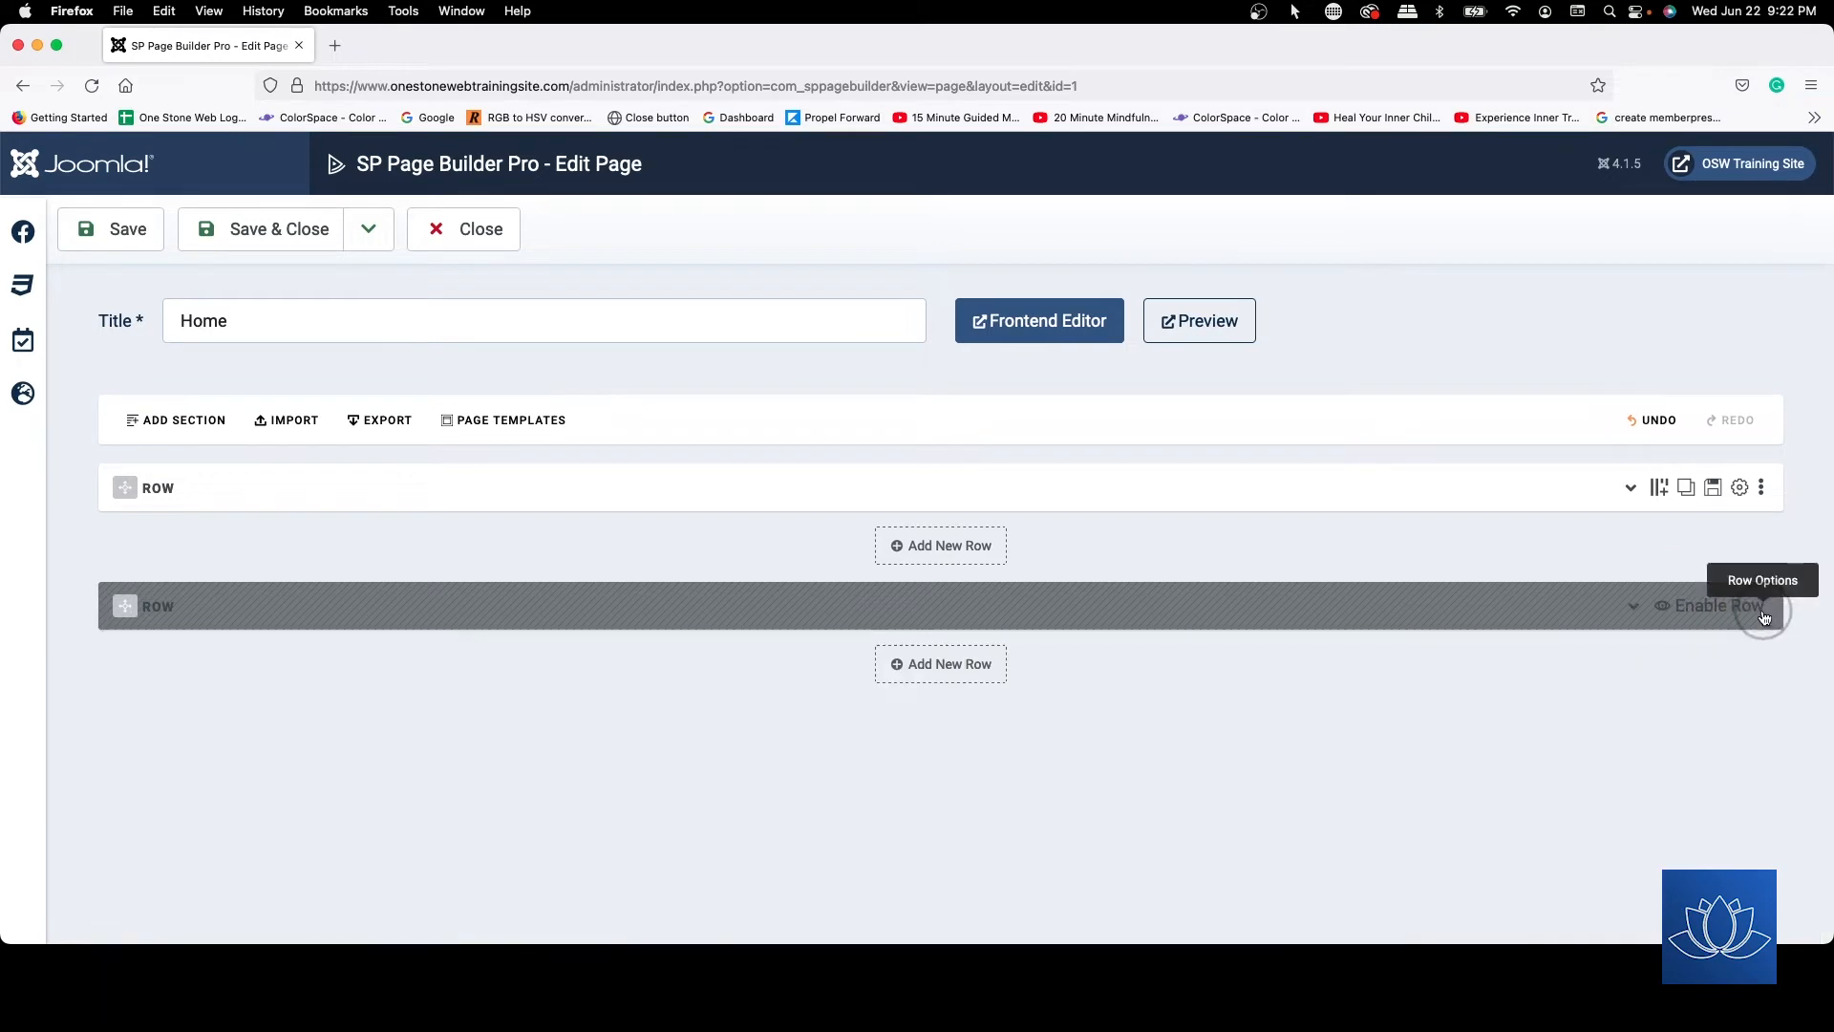
- Re-enable the disabled second row and delete it from the page
{"action": "left_click", "coordinate": [1762, 607]}
{"action": "left_click", "coordinate": [1676, 779]}
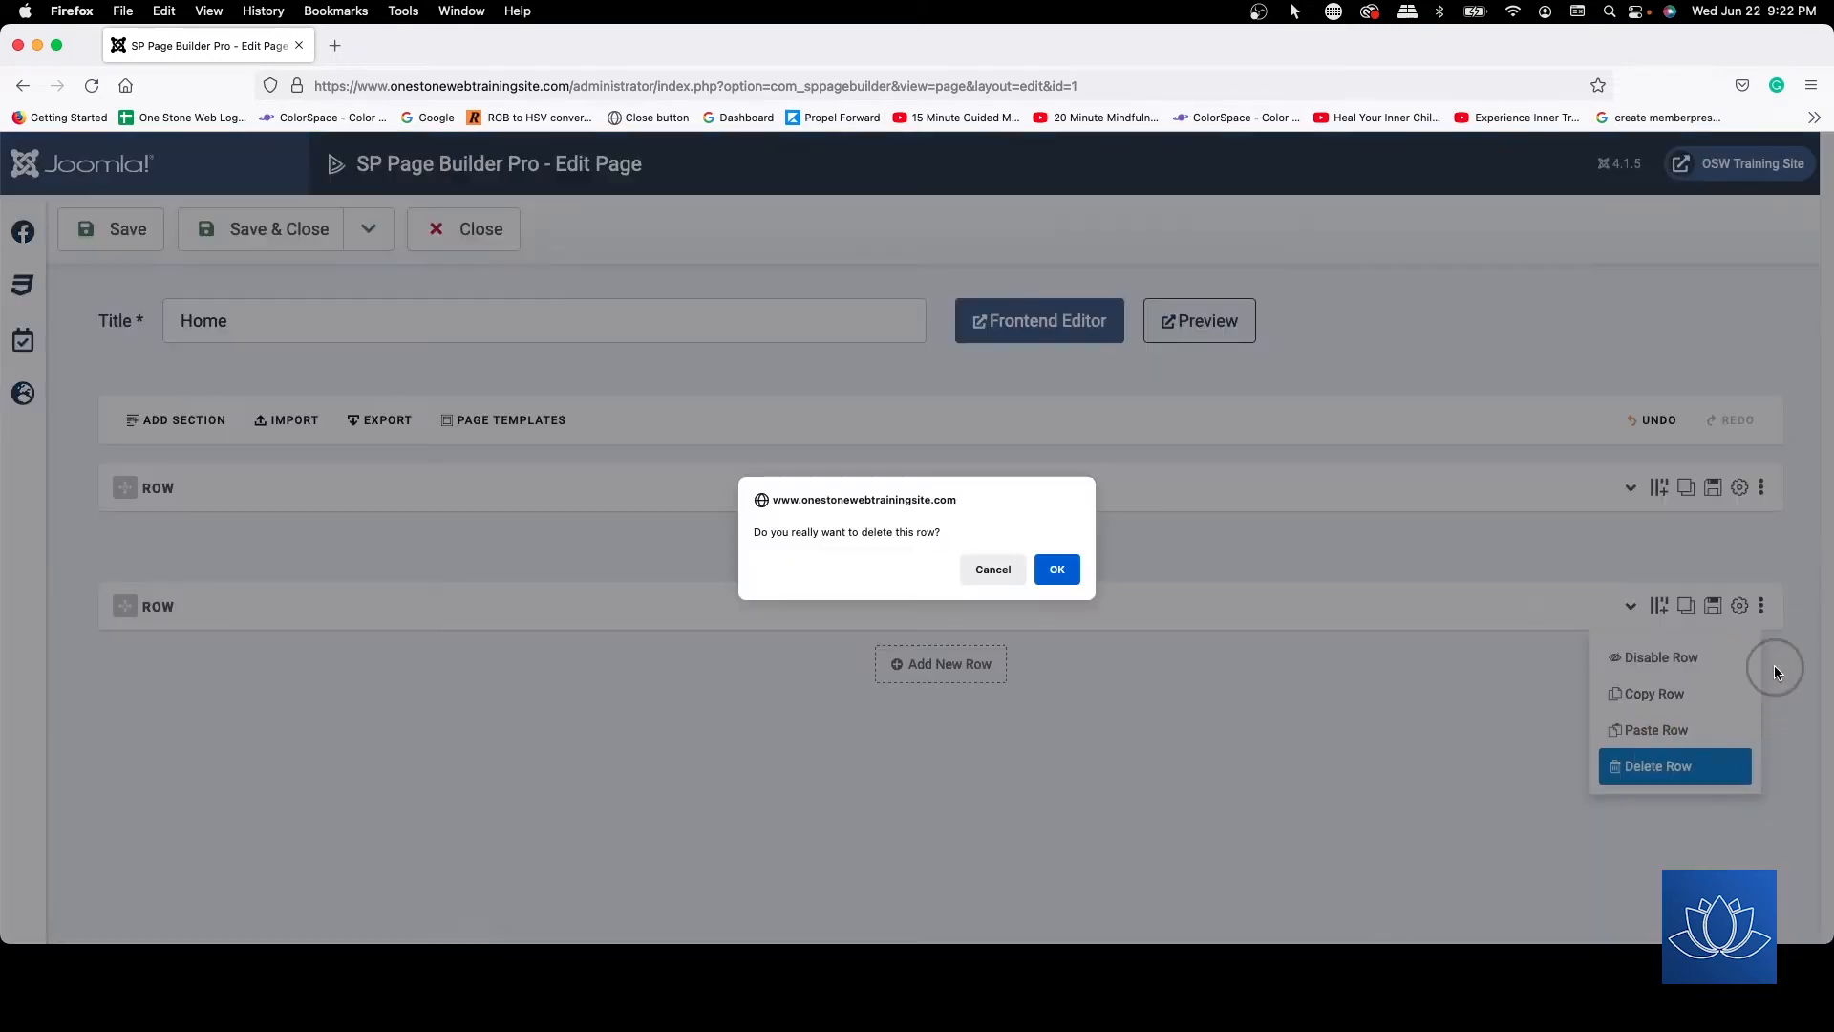
{"action": "left_click", "coordinate": [1059, 571]}
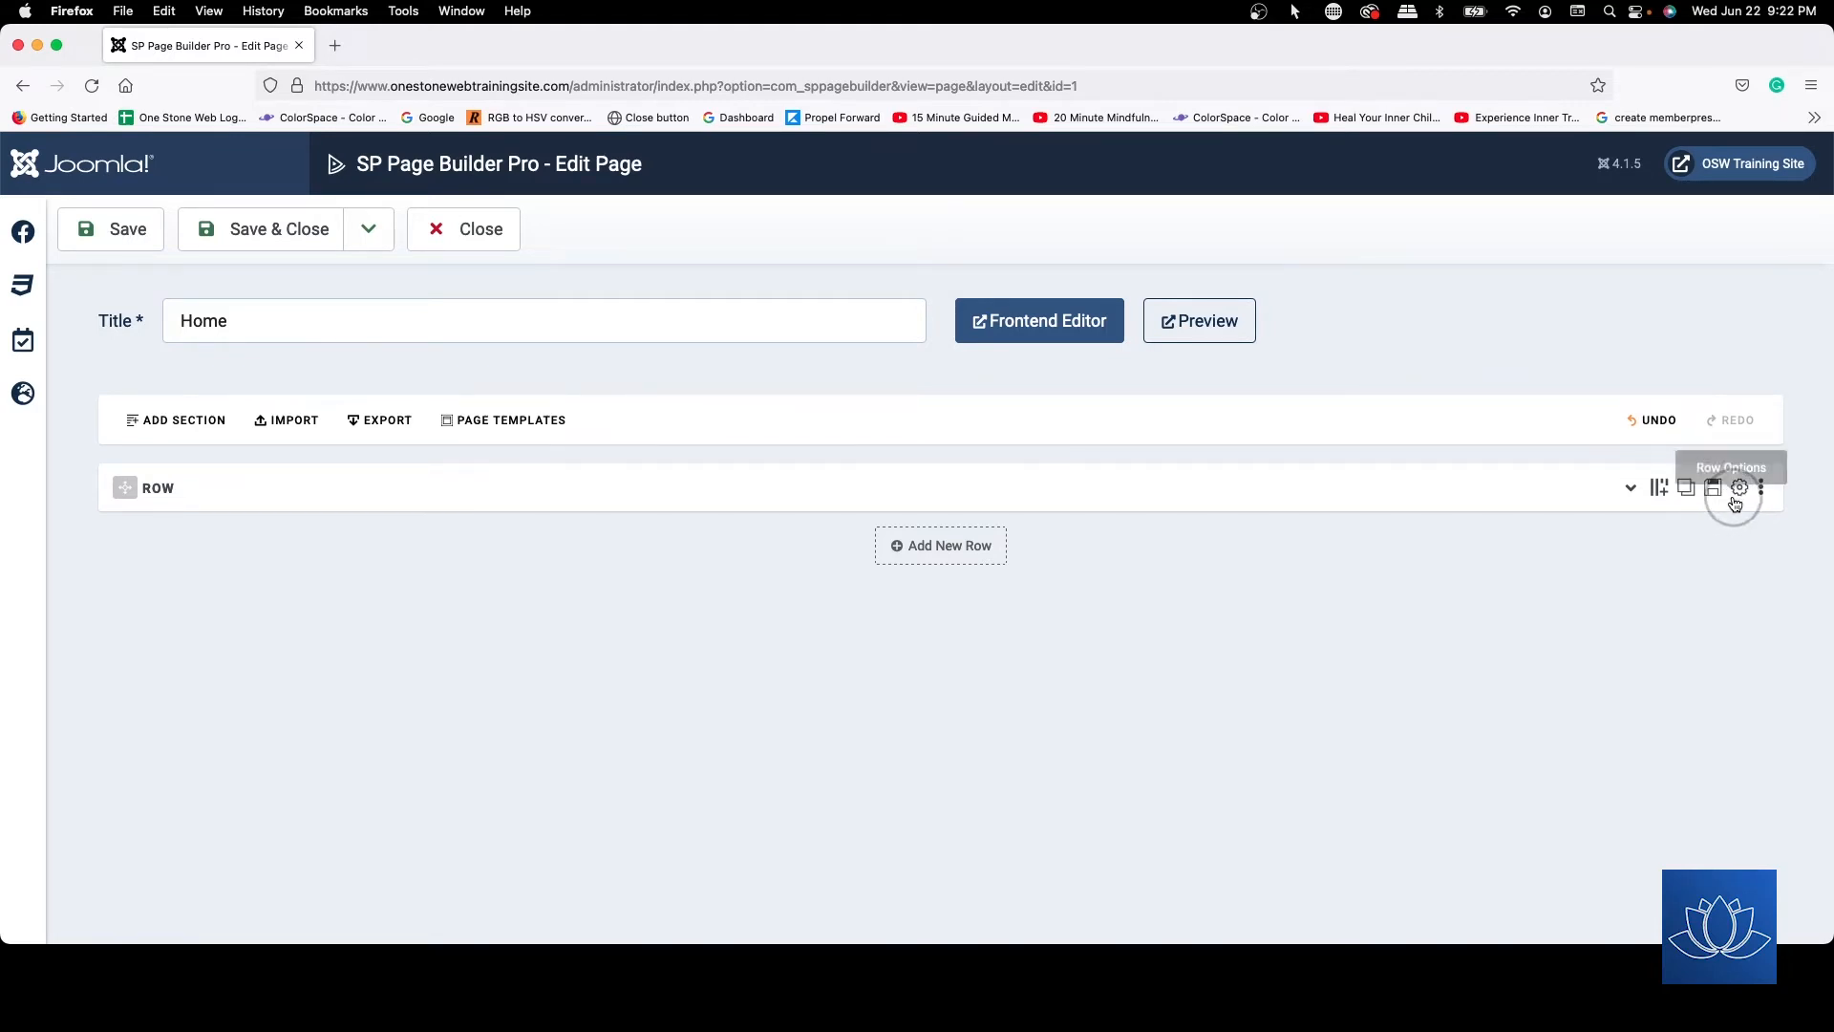
- Set the row's admin label to "Home Page Hero Panel" in its row options and apply the change
{"action": "left_click", "coordinate": [1741, 488]}
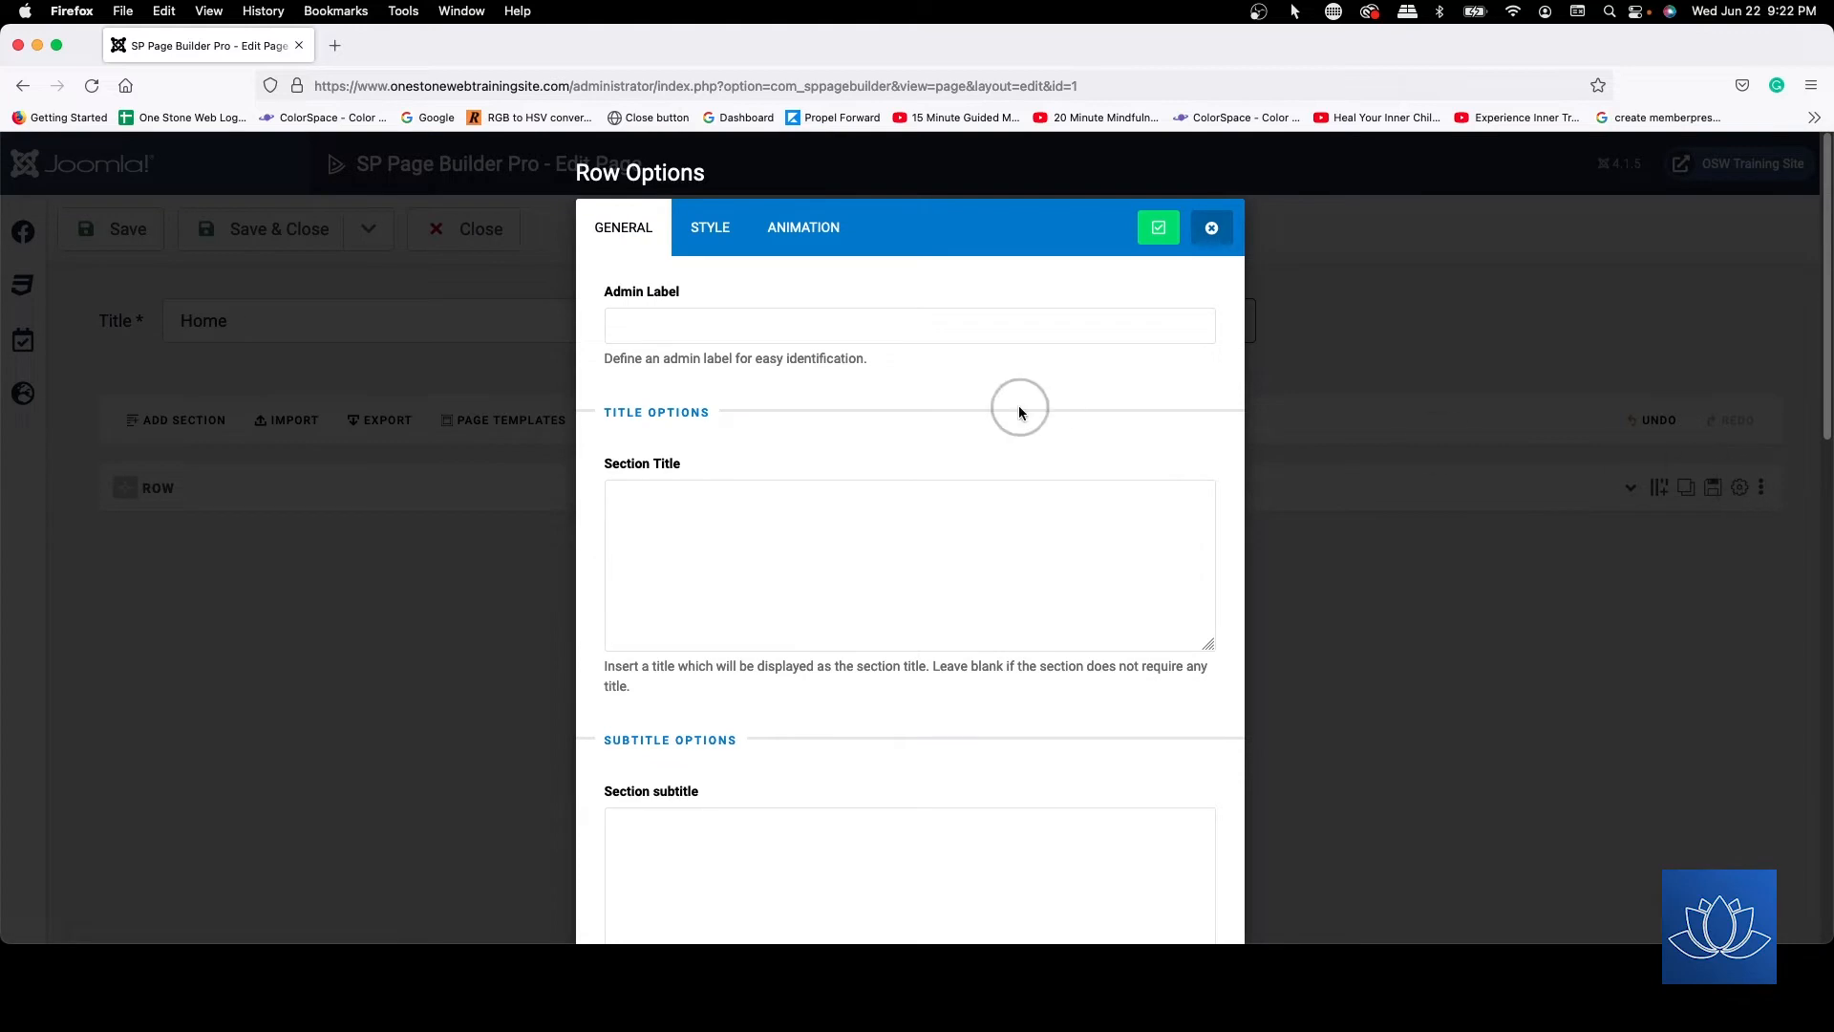
{"action": "scroll", "coordinate": [1019, 410], "scroll_direction": "down", "scroll_amount": 10}
{"action": "scroll", "coordinate": [1019, 410], "scroll_direction": "up", "scroll_amount": 10}
{"action": "left_click", "coordinate": [659, 325]}
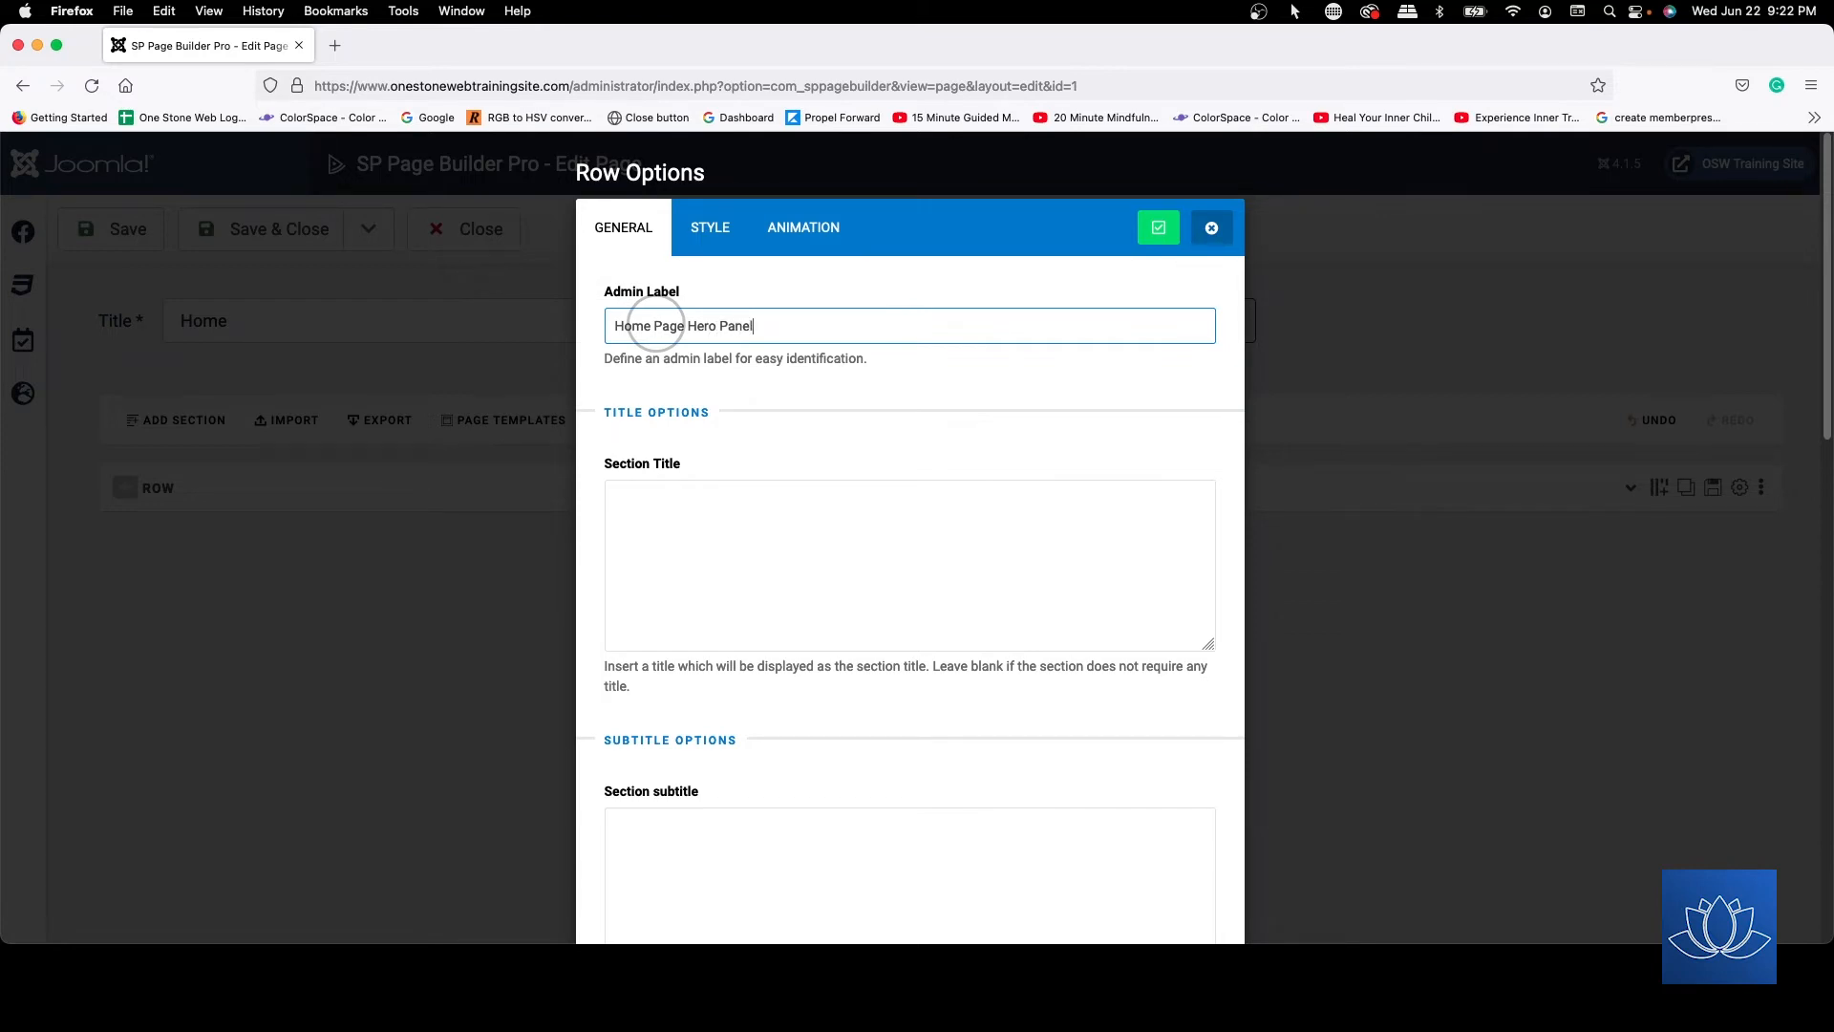
{"action": "left_click", "coordinate": [1157, 227]}
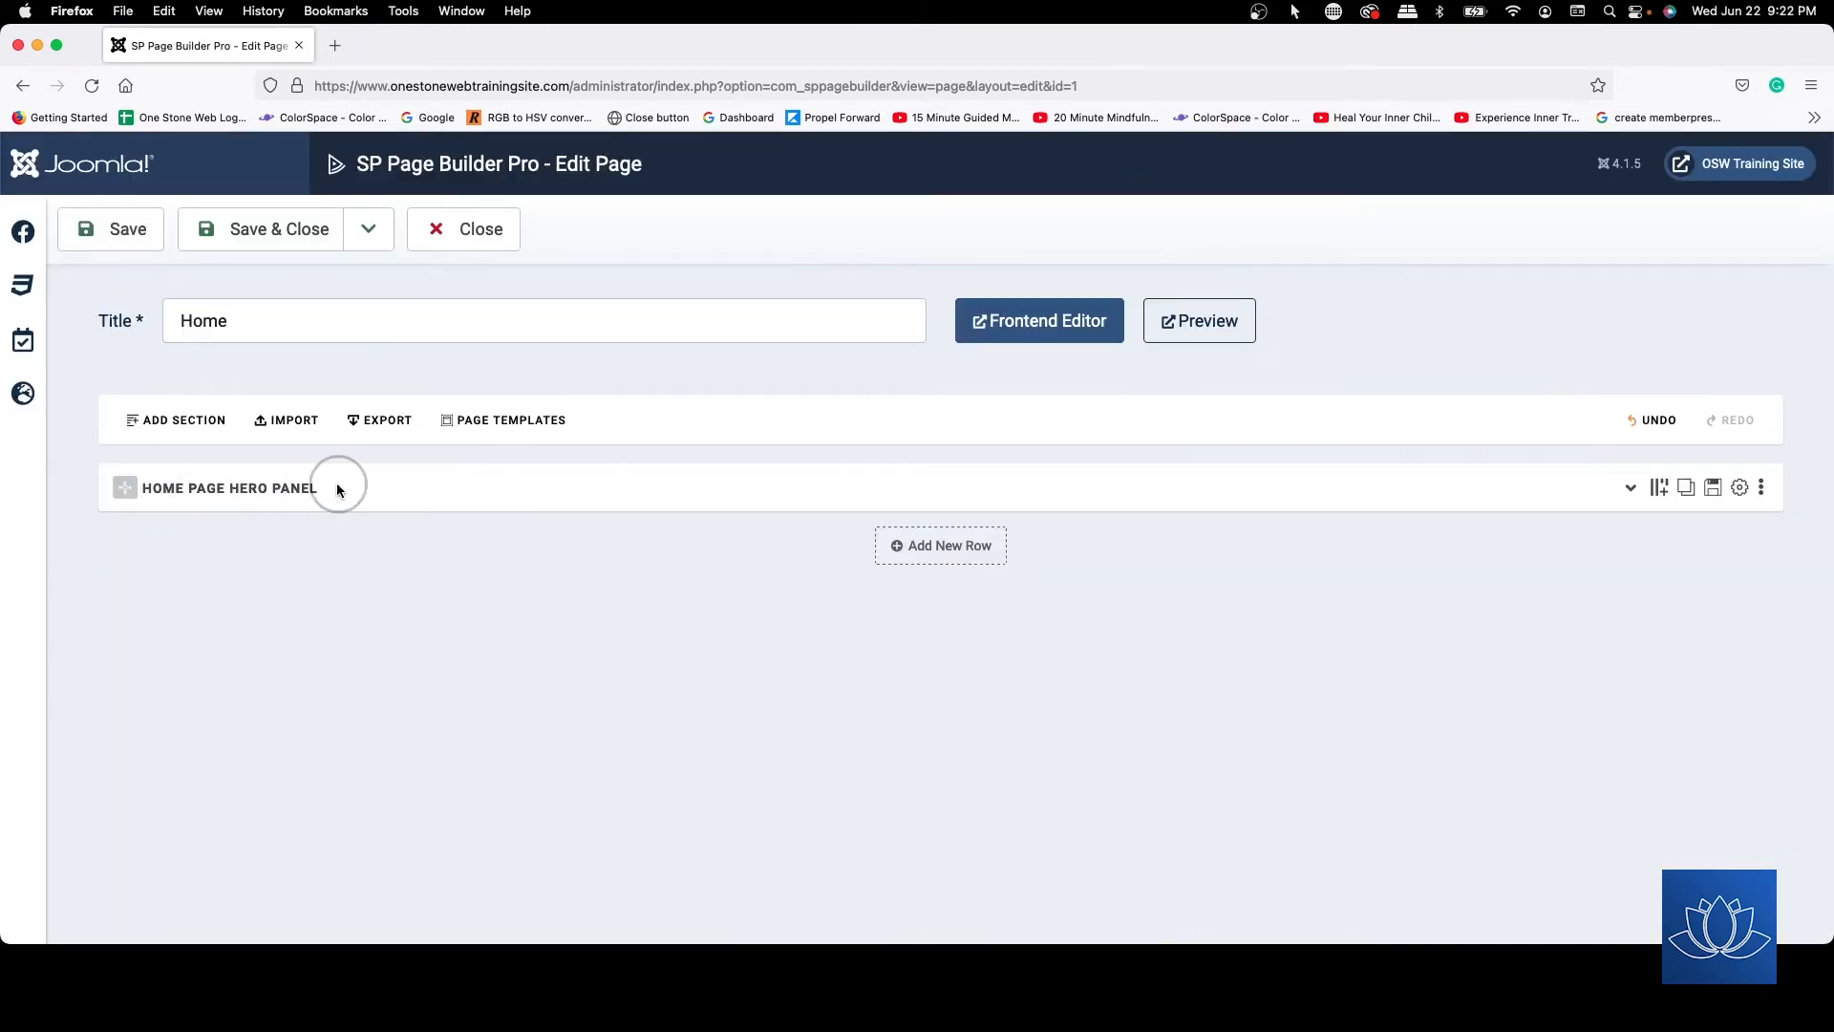
- Examine the hero panel row's general options, covering its admin label, section title, and section subtitle fields
{"action": "left_click", "coordinate": [1739, 487]}
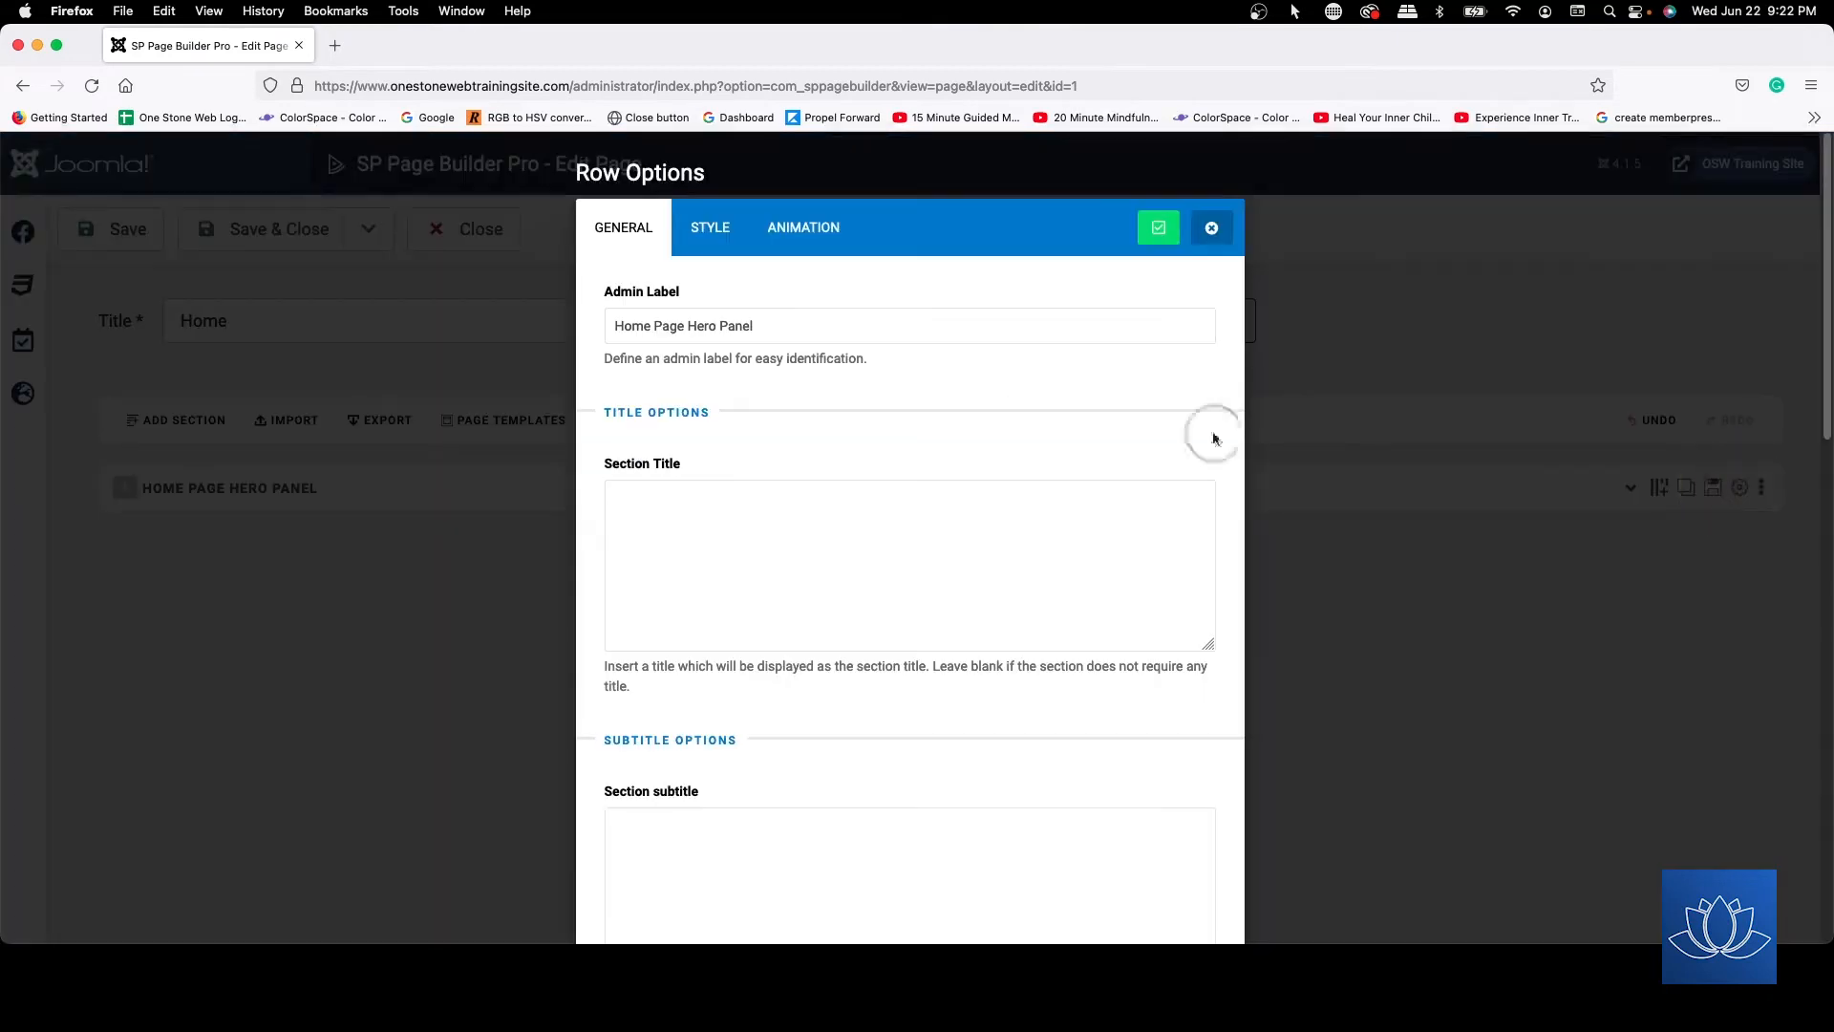
{"action": "left_click", "coordinate": [776, 327]}
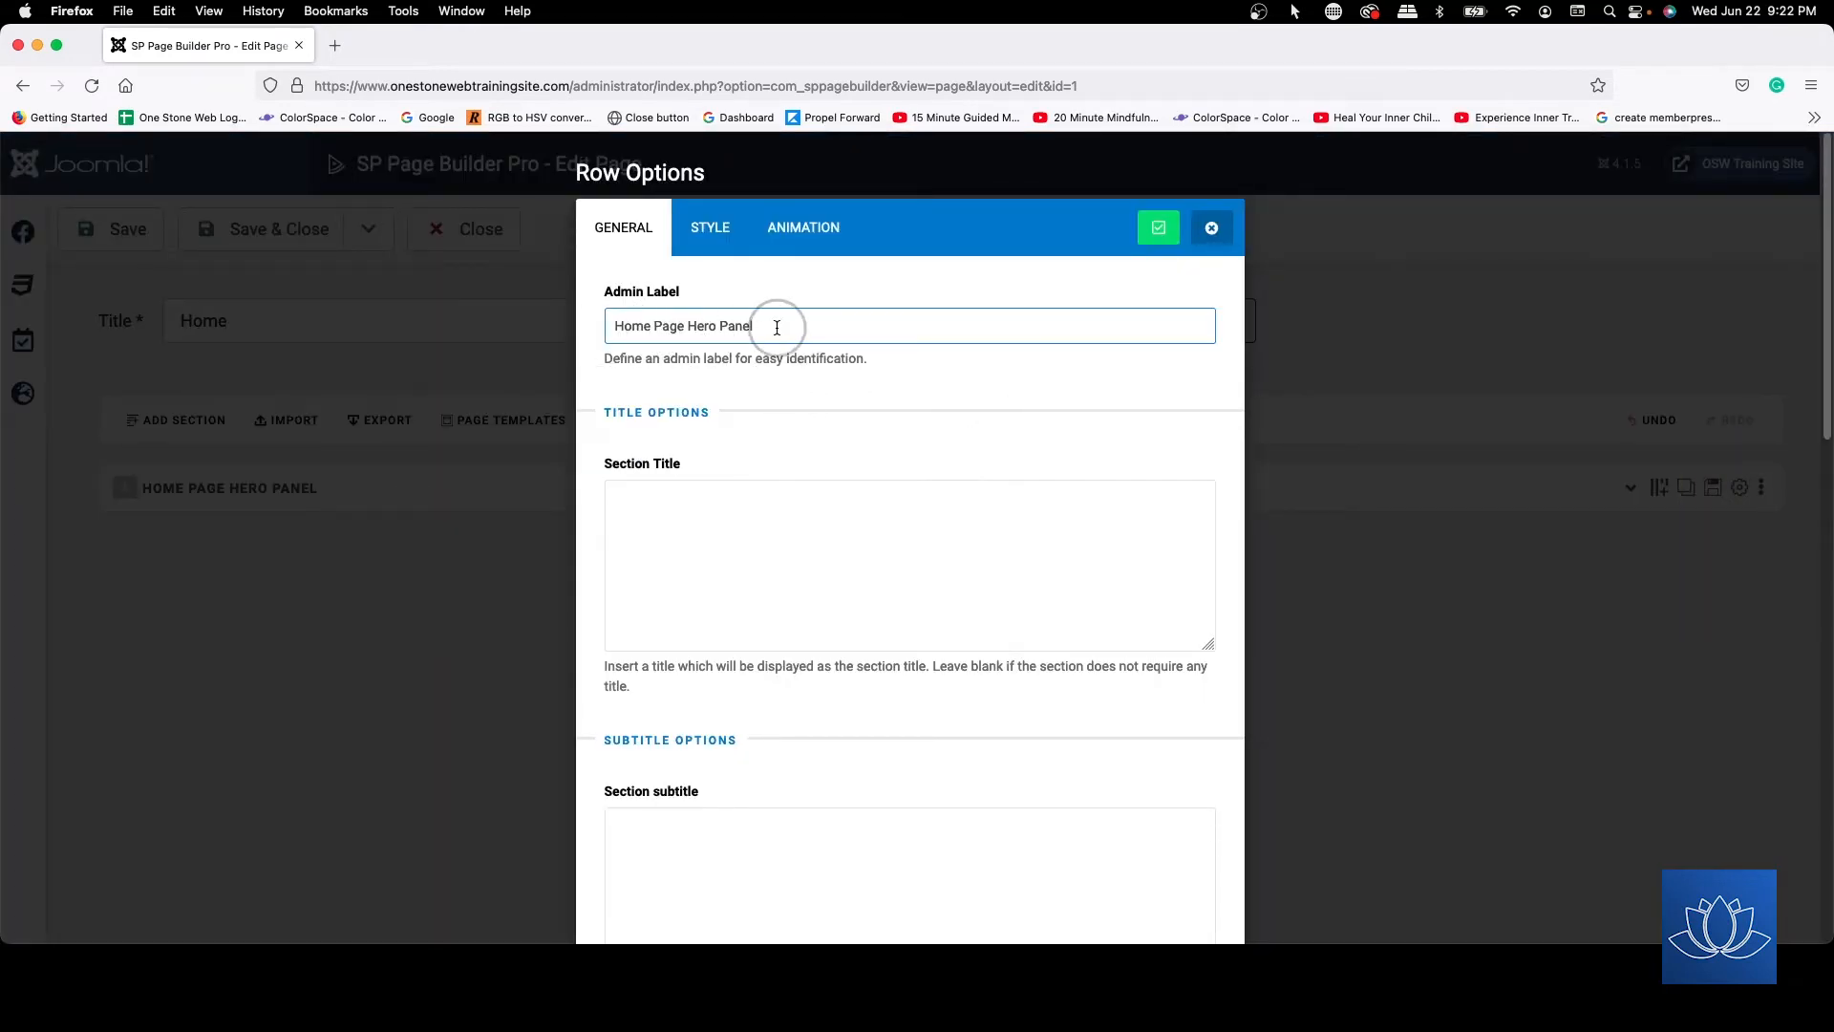
{"action": "left_click", "coordinate": [840, 317]}
{"action": "scroll", "coordinate": [839, 317], "scroll_direction": "down", "scroll_amount": 2}
{"action": "scroll", "coordinate": [839, 317], "scroll_direction": "down", "scroll_amount": 5}
{"action": "scroll", "coordinate": [840, 313], "scroll_direction": "up", "scroll_amount": 6}
{"action": "left_click", "coordinate": [767, 462]}
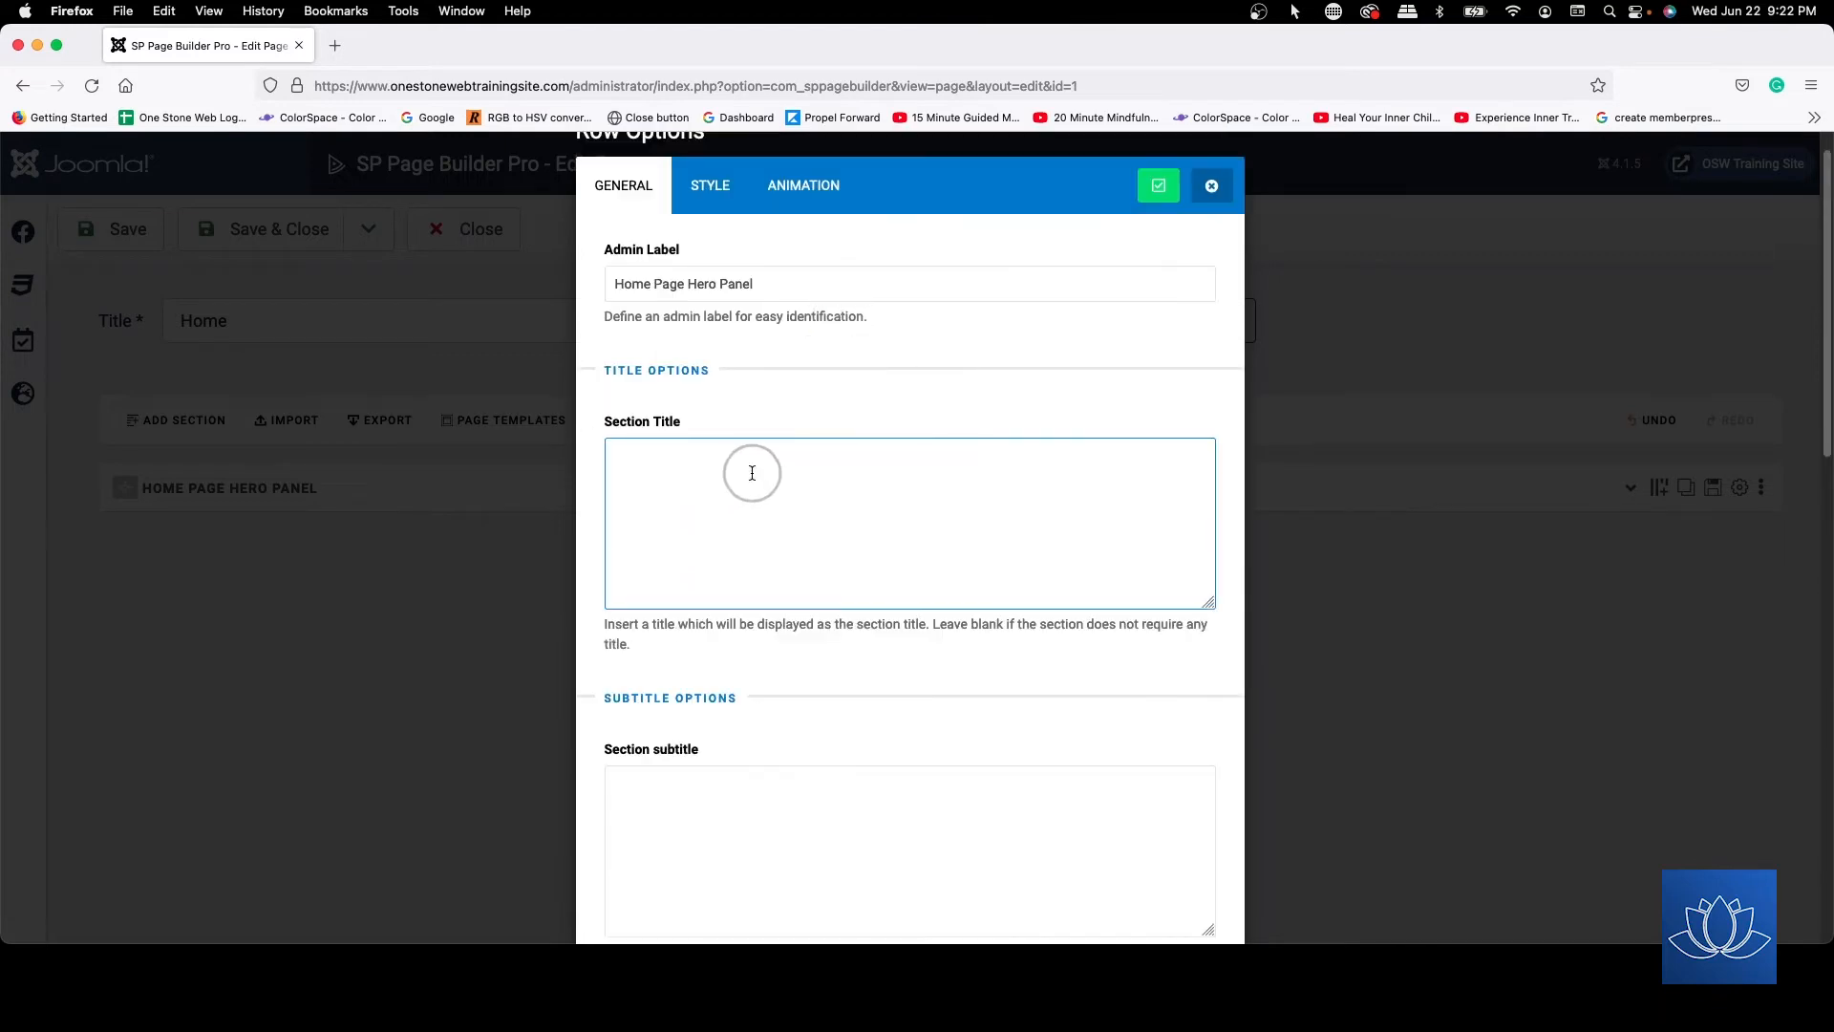
{"action": "scroll", "coordinate": [755, 468], "scroll_direction": "down", "scroll_amount": 2}
{"action": "left_click", "coordinate": [712, 725]}
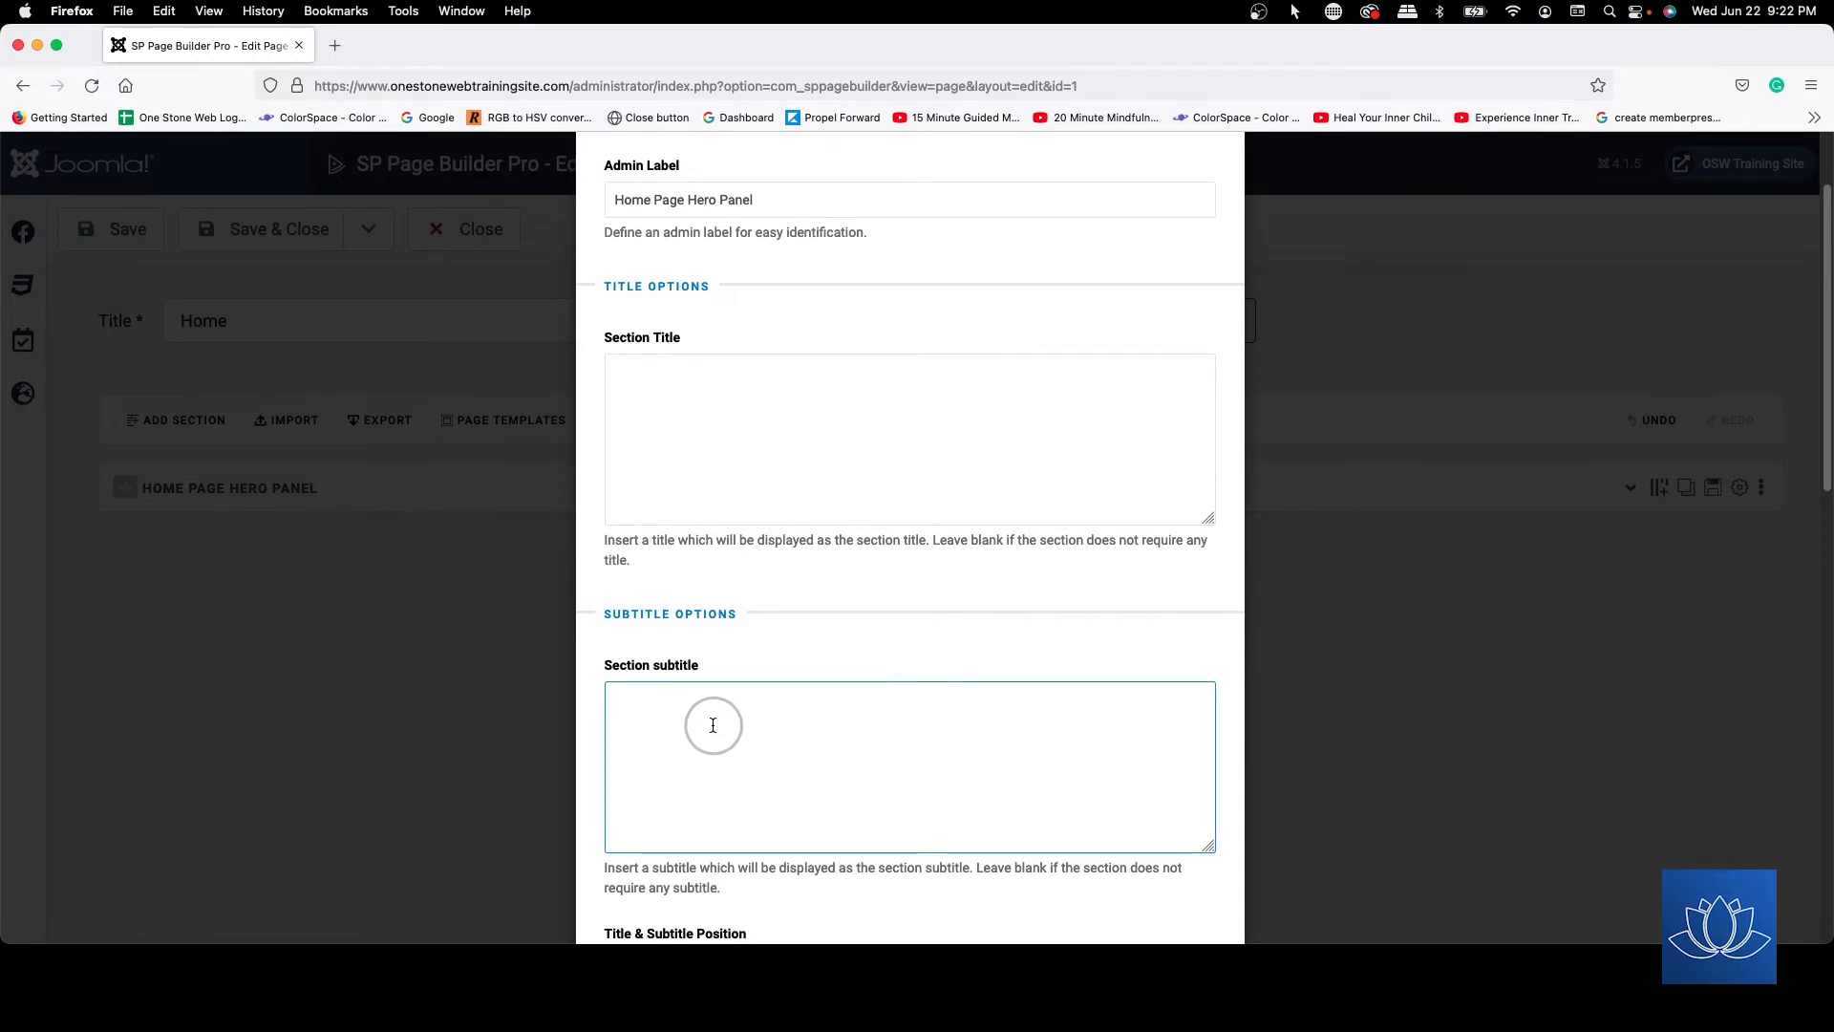
{"action": "left_click", "coordinate": [768, 665]}
{"action": "scroll", "coordinate": [768, 664], "scroll_direction": "down", "scroll_amount": 10}
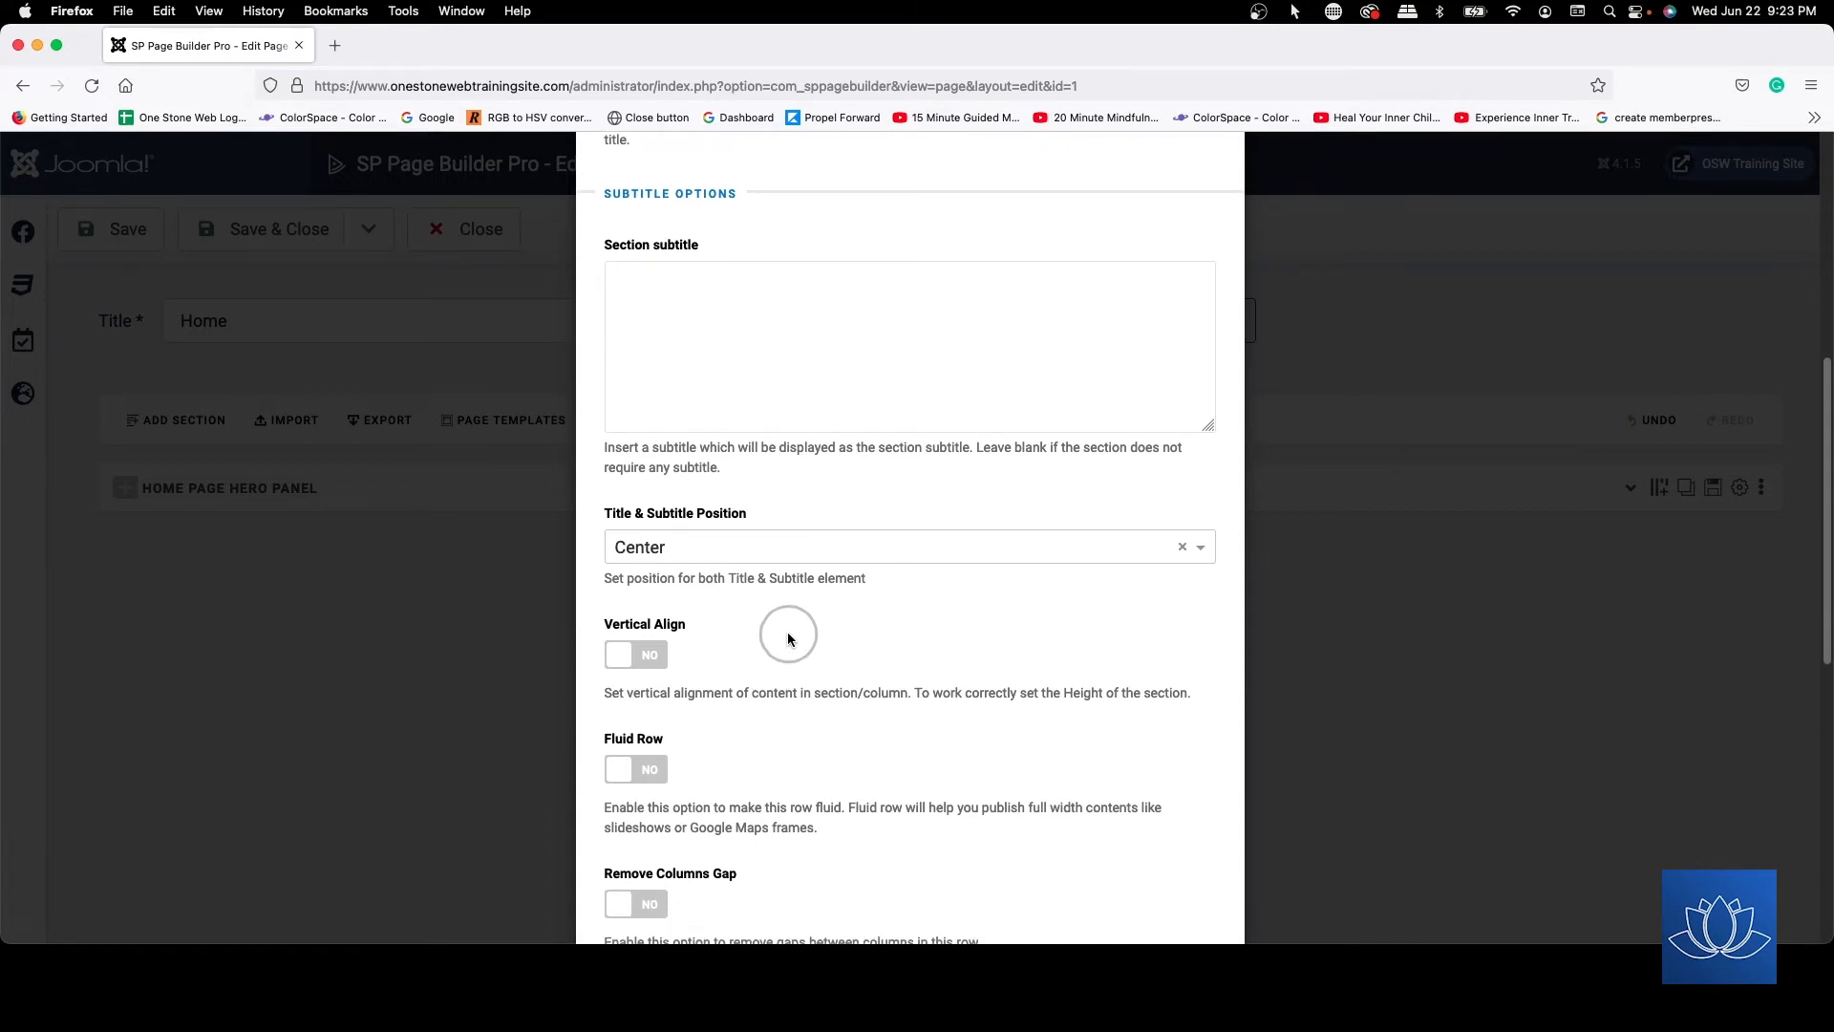
{"action": "scroll", "coordinate": [787, 634], "scroll_direction": "up", "scroll_amount": 10}
{"action": "scroll", "coordinate": [921, 435], "scroll_direction": "down", "scroll_amount": 5}
{"action": "scroll", "coordinate": [920, 382], "scroll_direction": "up", "scroll_amount": 5}
{"action": "left_click", "coordinate": [921, 490]}
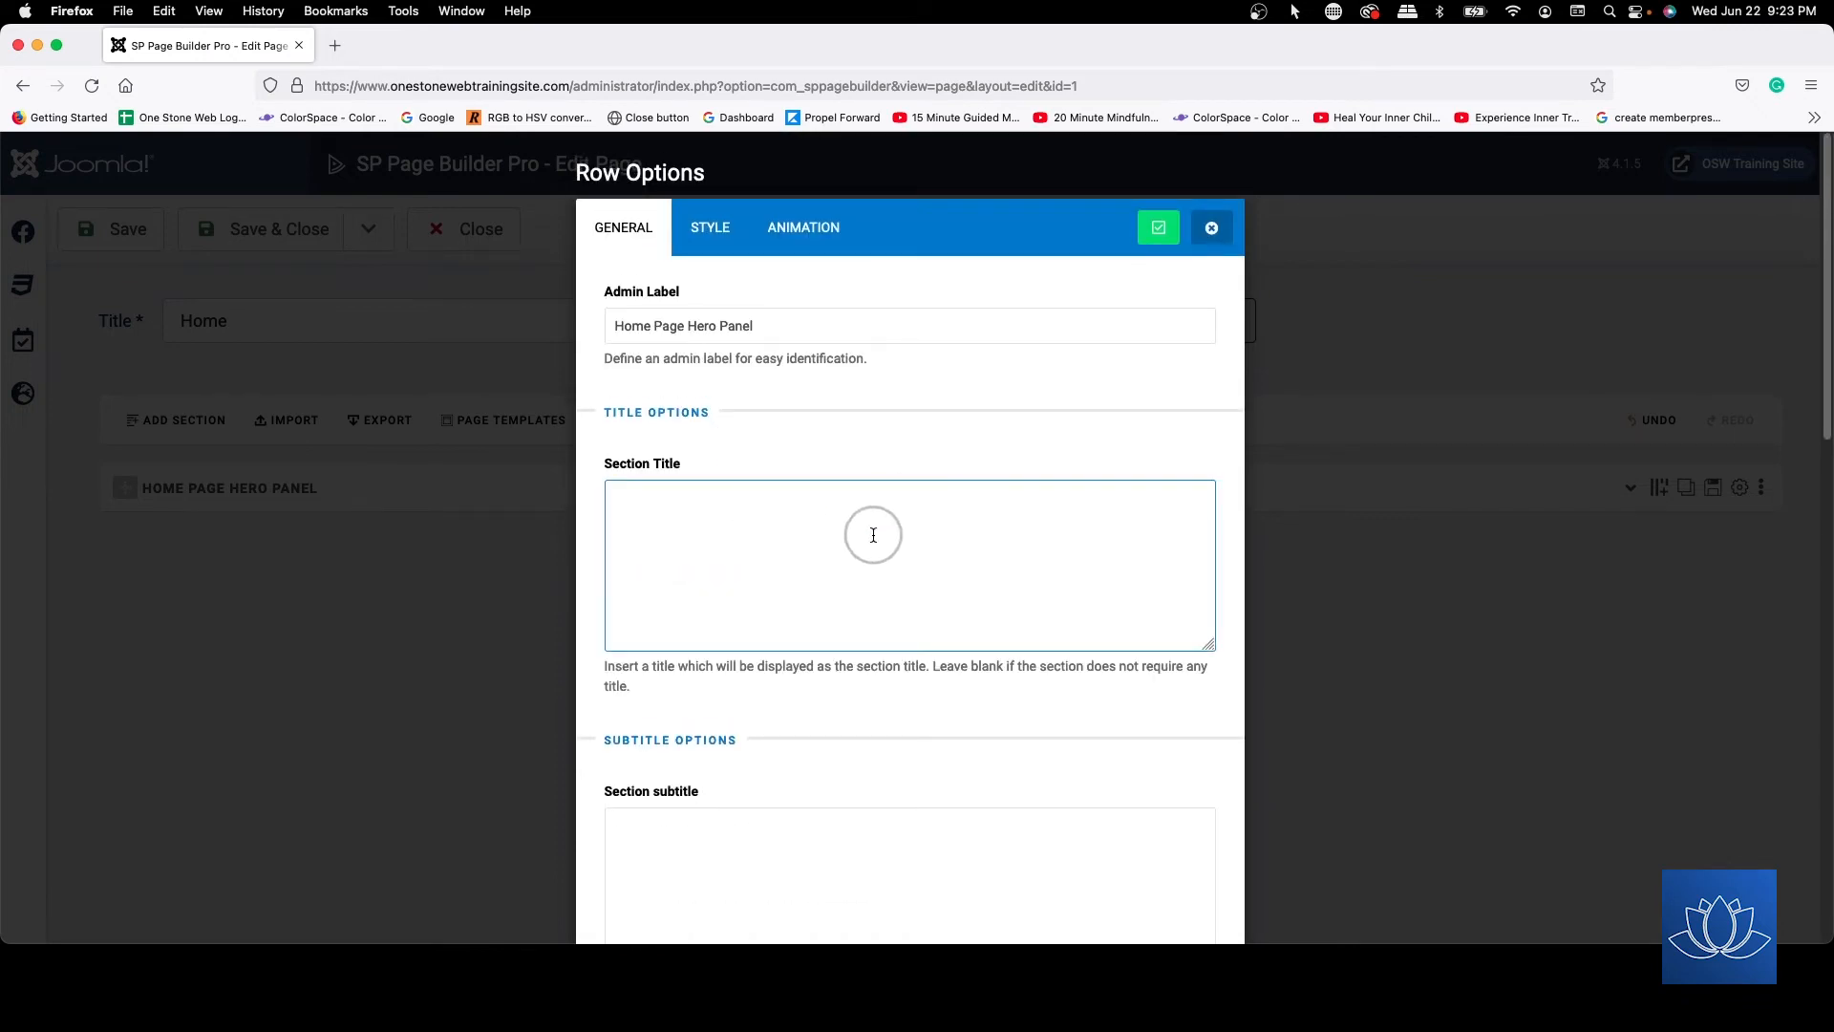
- Enable Vertical Align for the row, check the Content Alignment choices, and turn Vertical Align off again
{"action": "scroll", "coordinate": [858, 535], "scroll_direction": "down", "scroll_amount": 7}
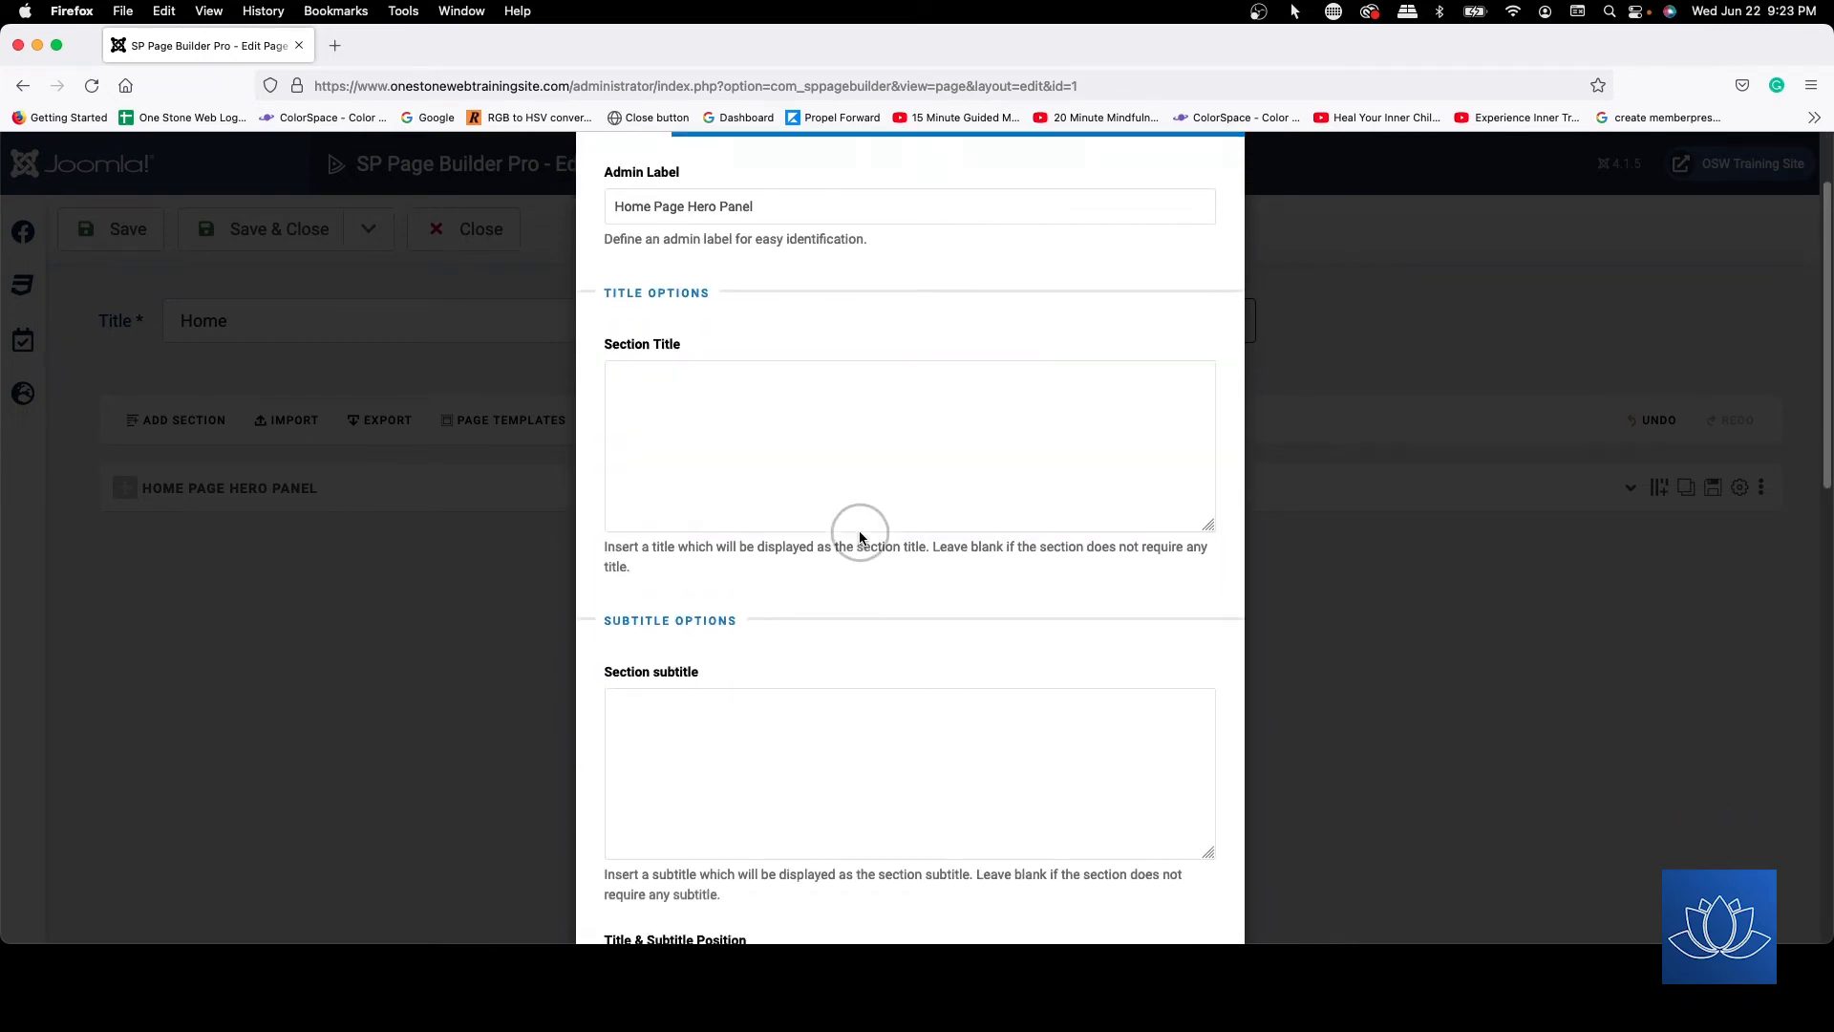
{"action": "scroll", "coordinate": [858, 535], "scroll_direction": "down", "scroll_amount": 1}
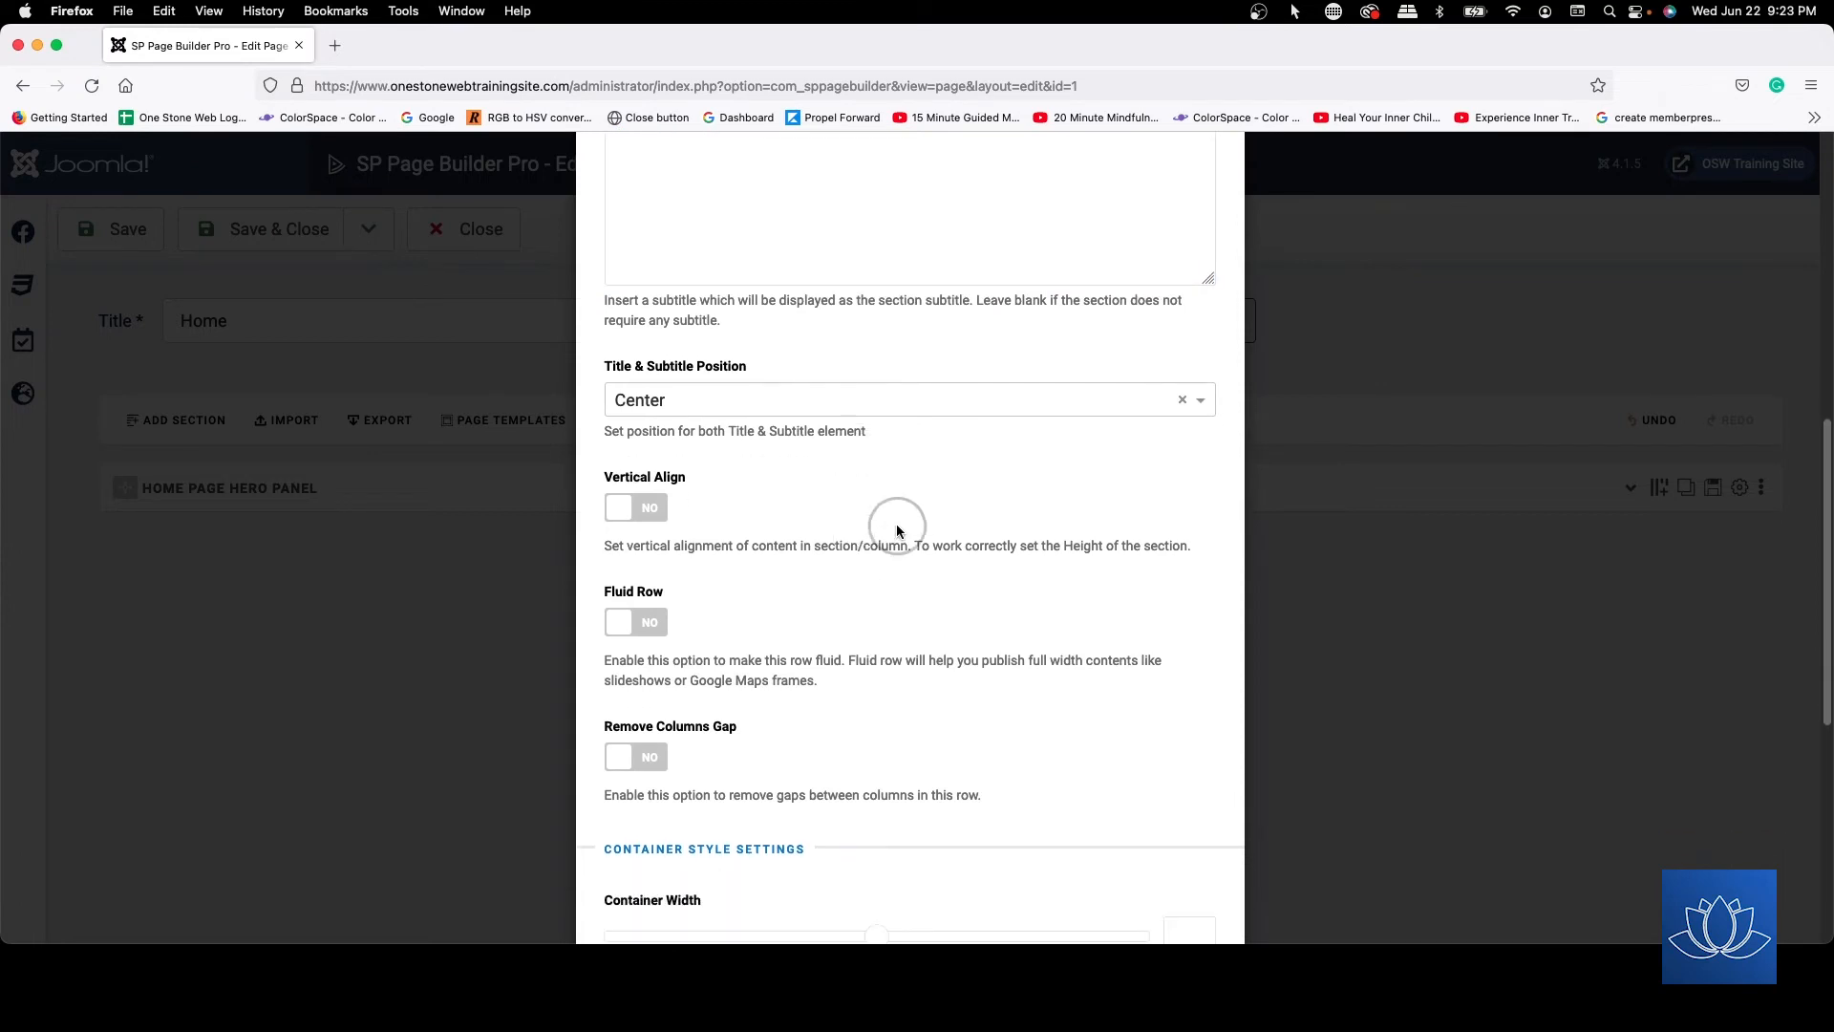
{"action": "left_click", "coordinate": [646, 509]}
{"action": "left_click", "coordinate": [669, 624]}
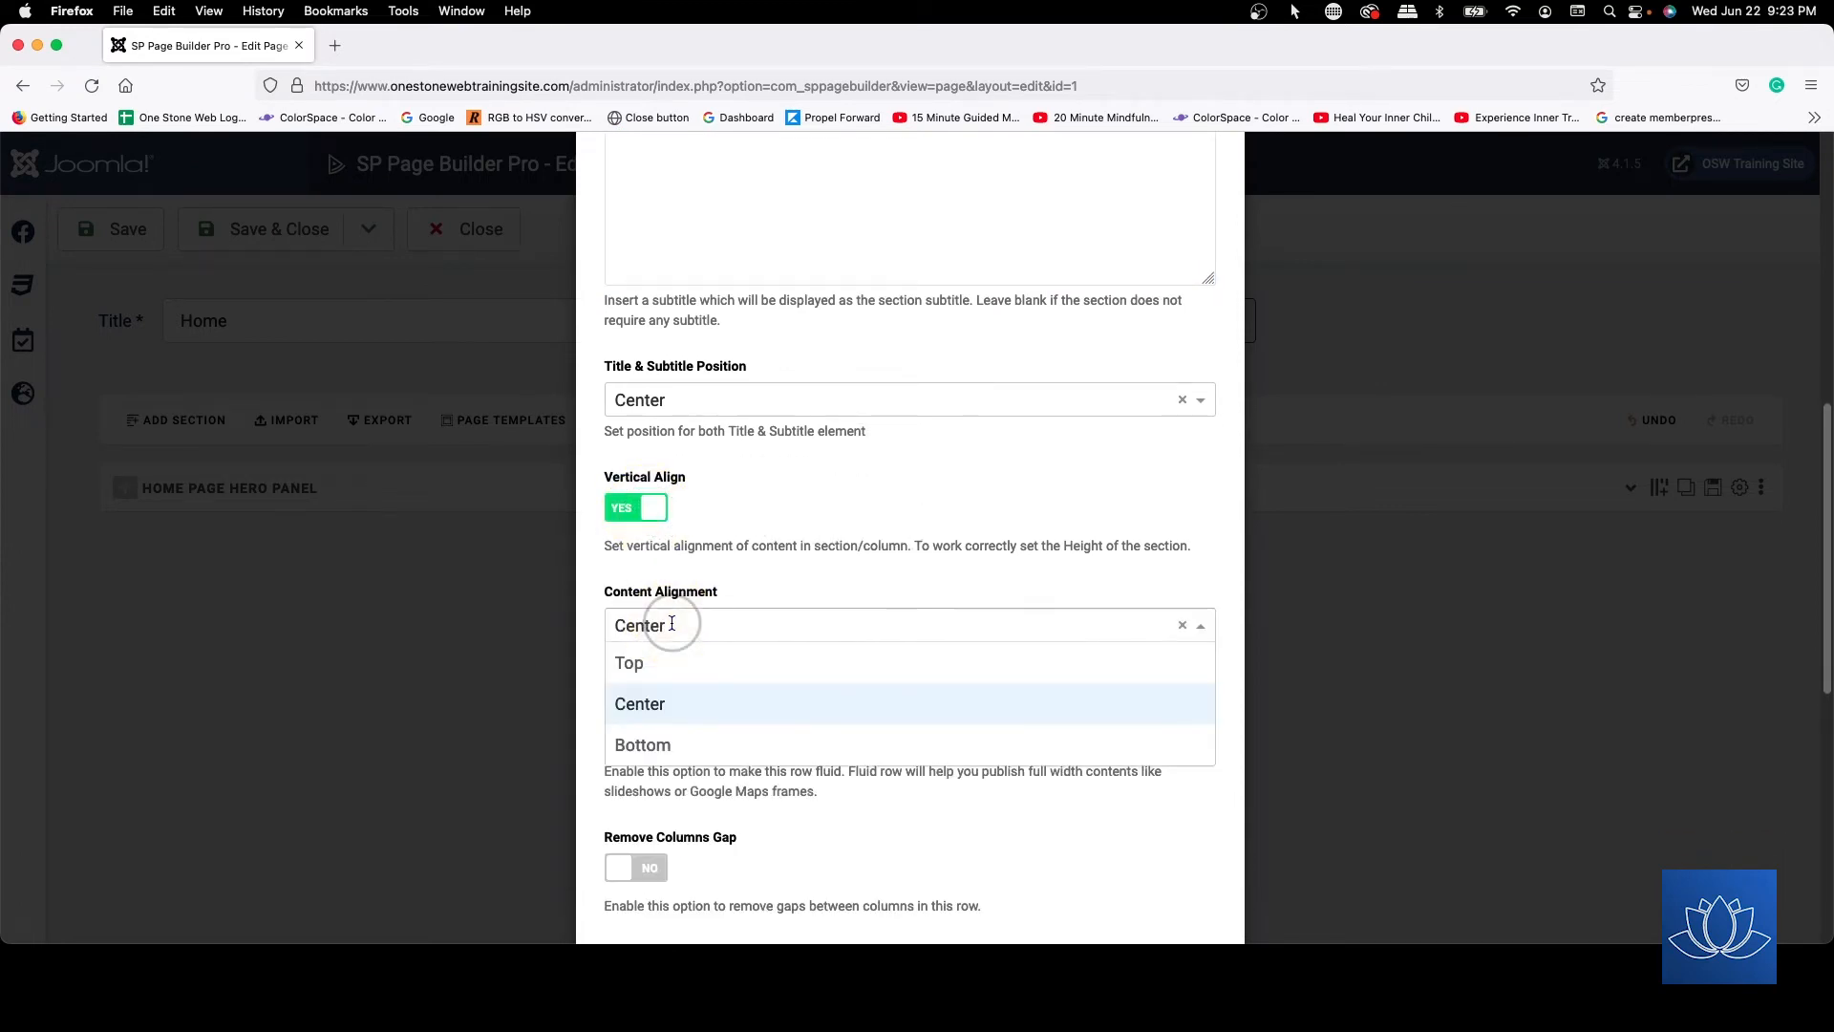
{"action": "left_click", "coordinate": [652, 508]}
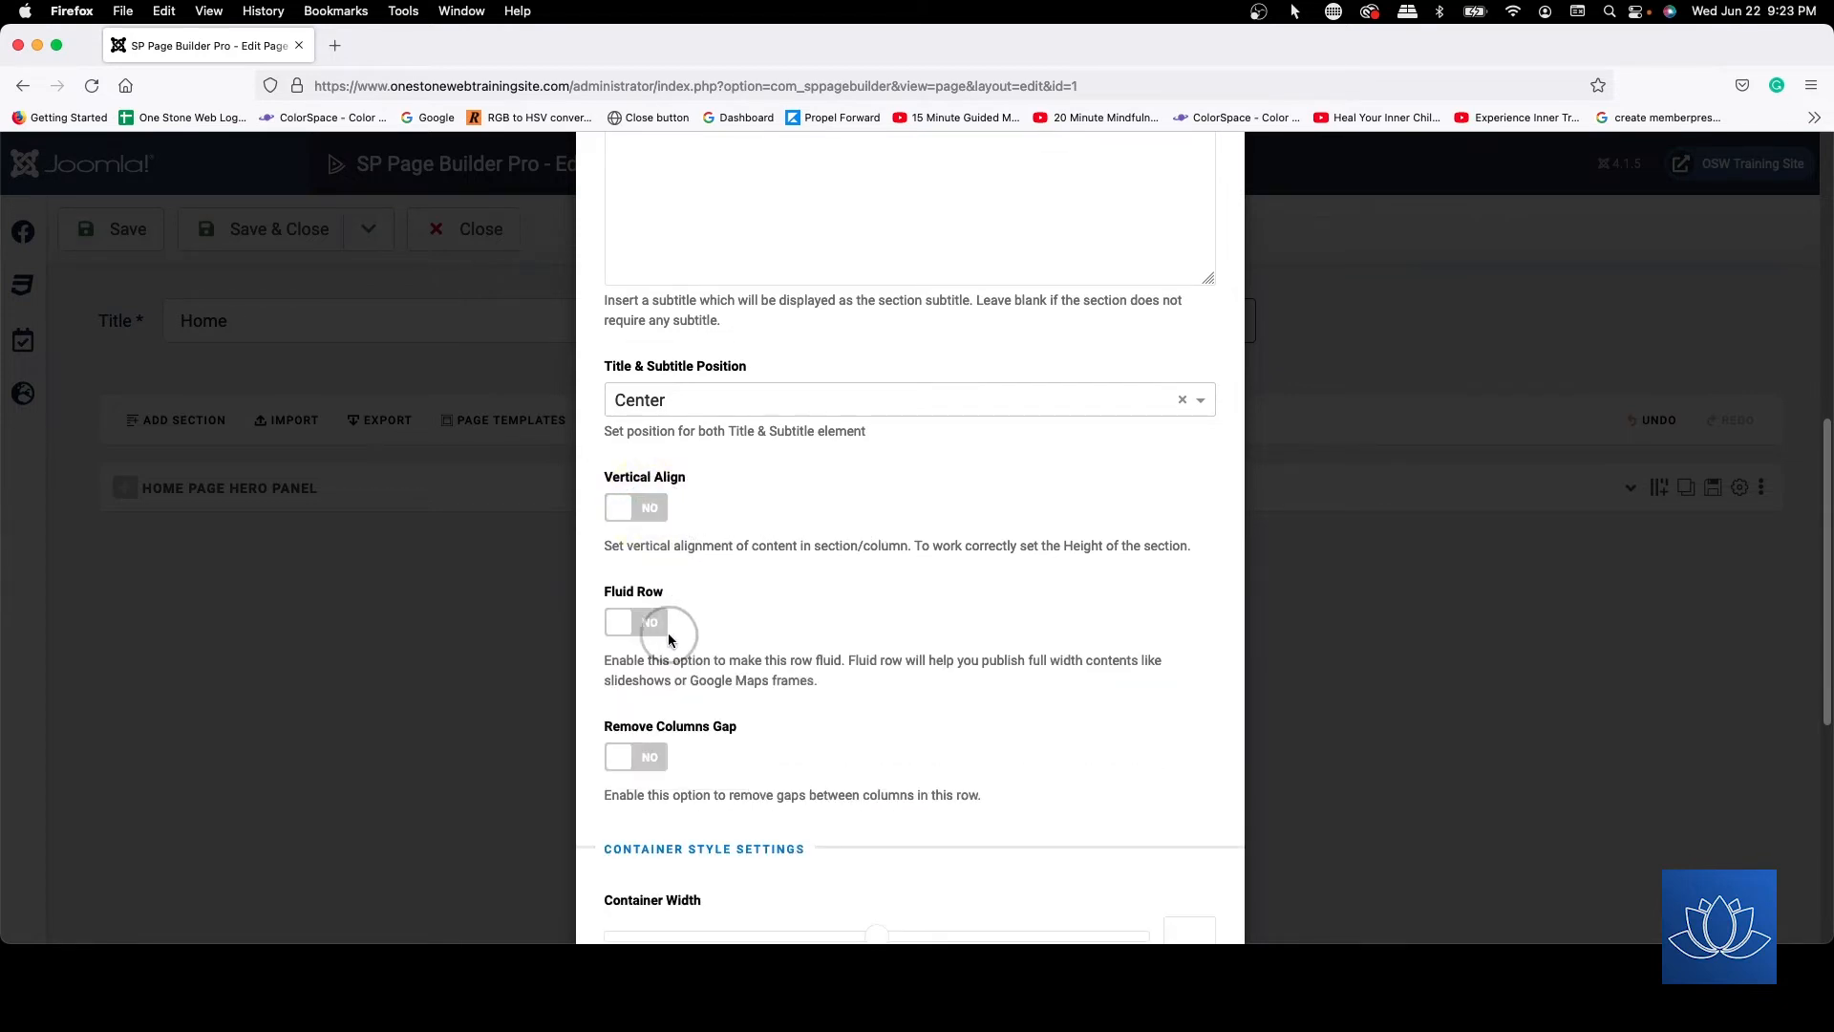
- Enable Fluid Row for the hero panel row and apply the row options
{"action": "left_click", "coordinate": [636, 624]}
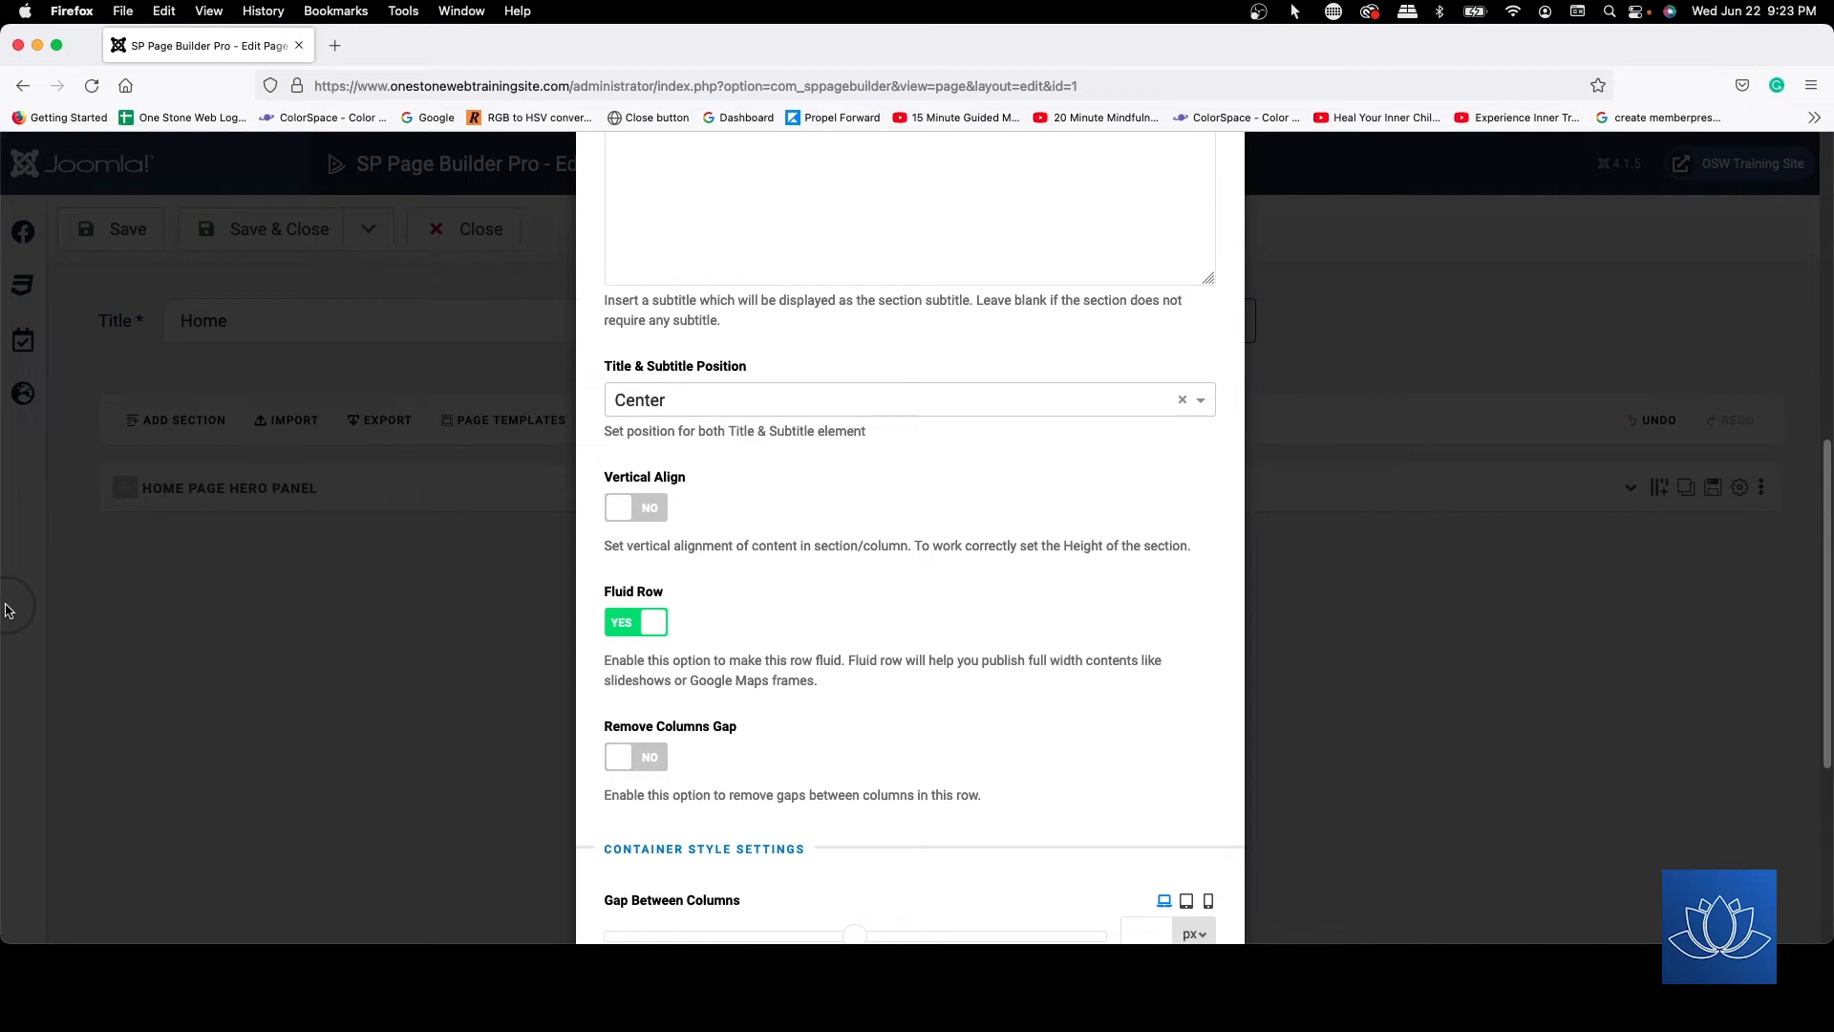
{"action": "left_click", "coordinate": [841, 525]}
{"action": "scroll", "coordinate": [841, 525], "scroll_direction": "down", "scroll_amount": 3}
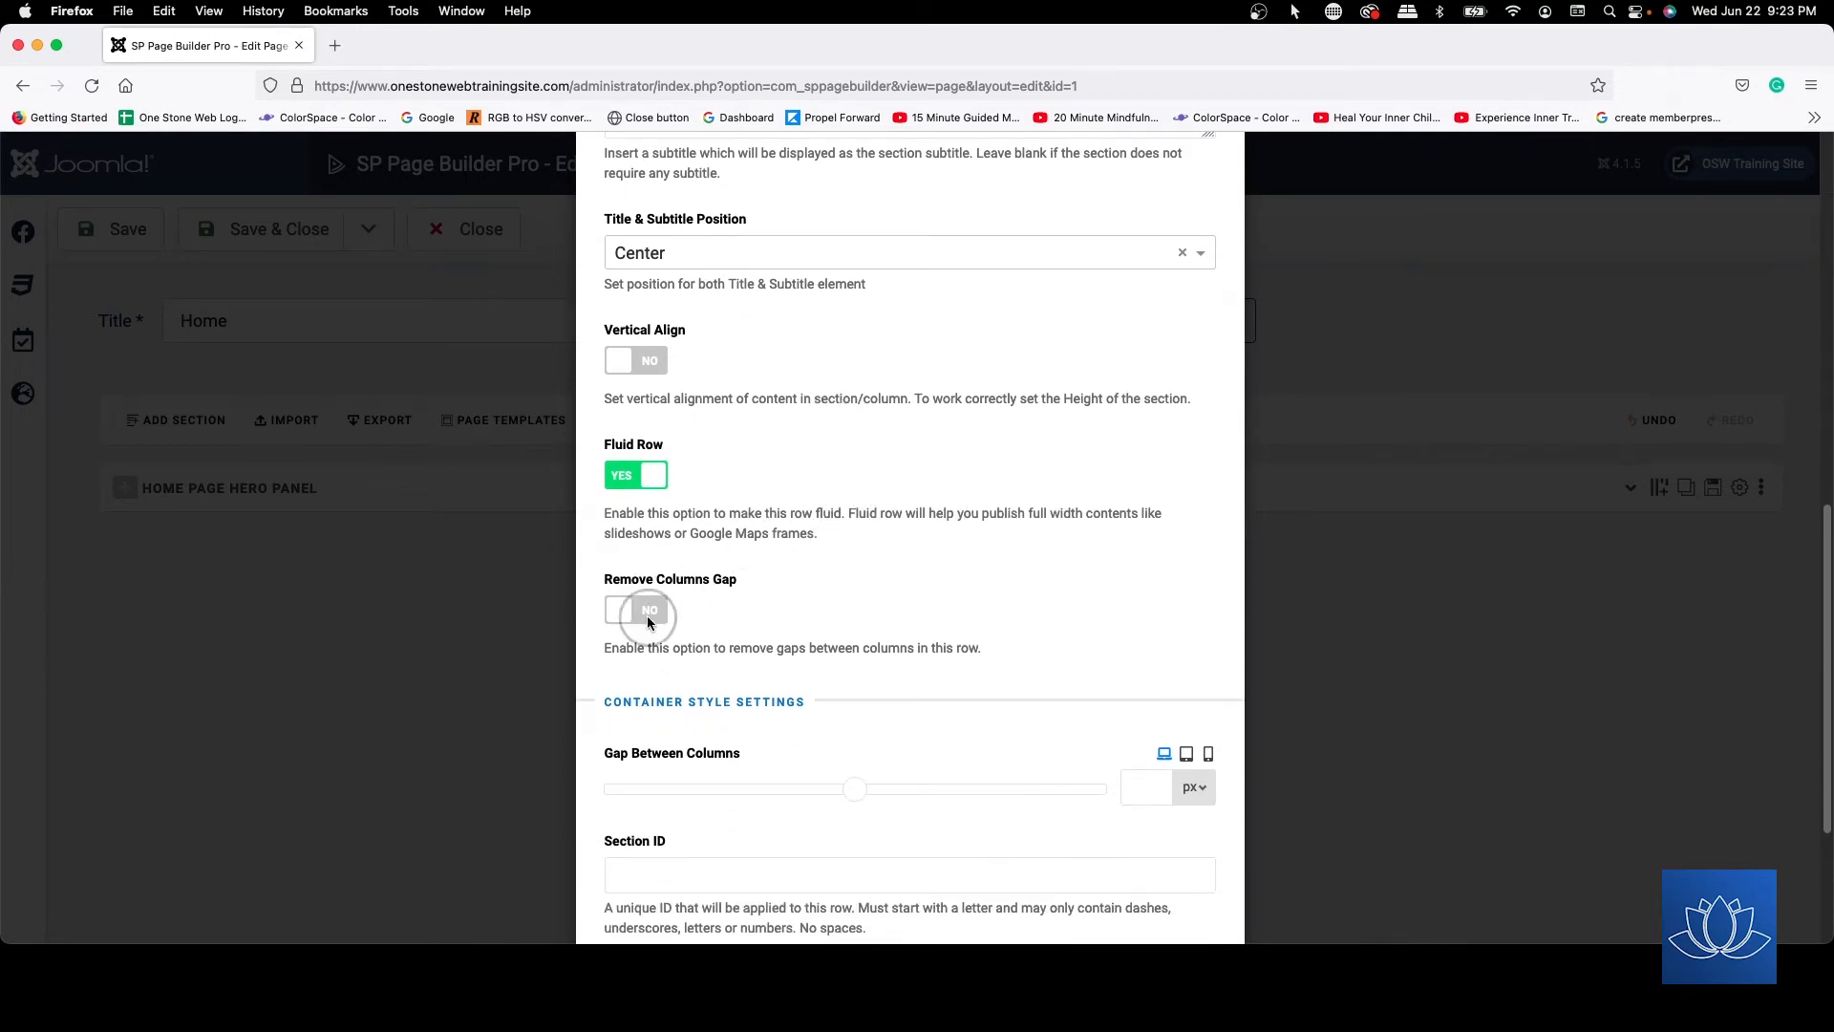
{"action": "scroll", "coordinate": [1044, 487], "scroll_direction": "up", "scroll_amount": 10}
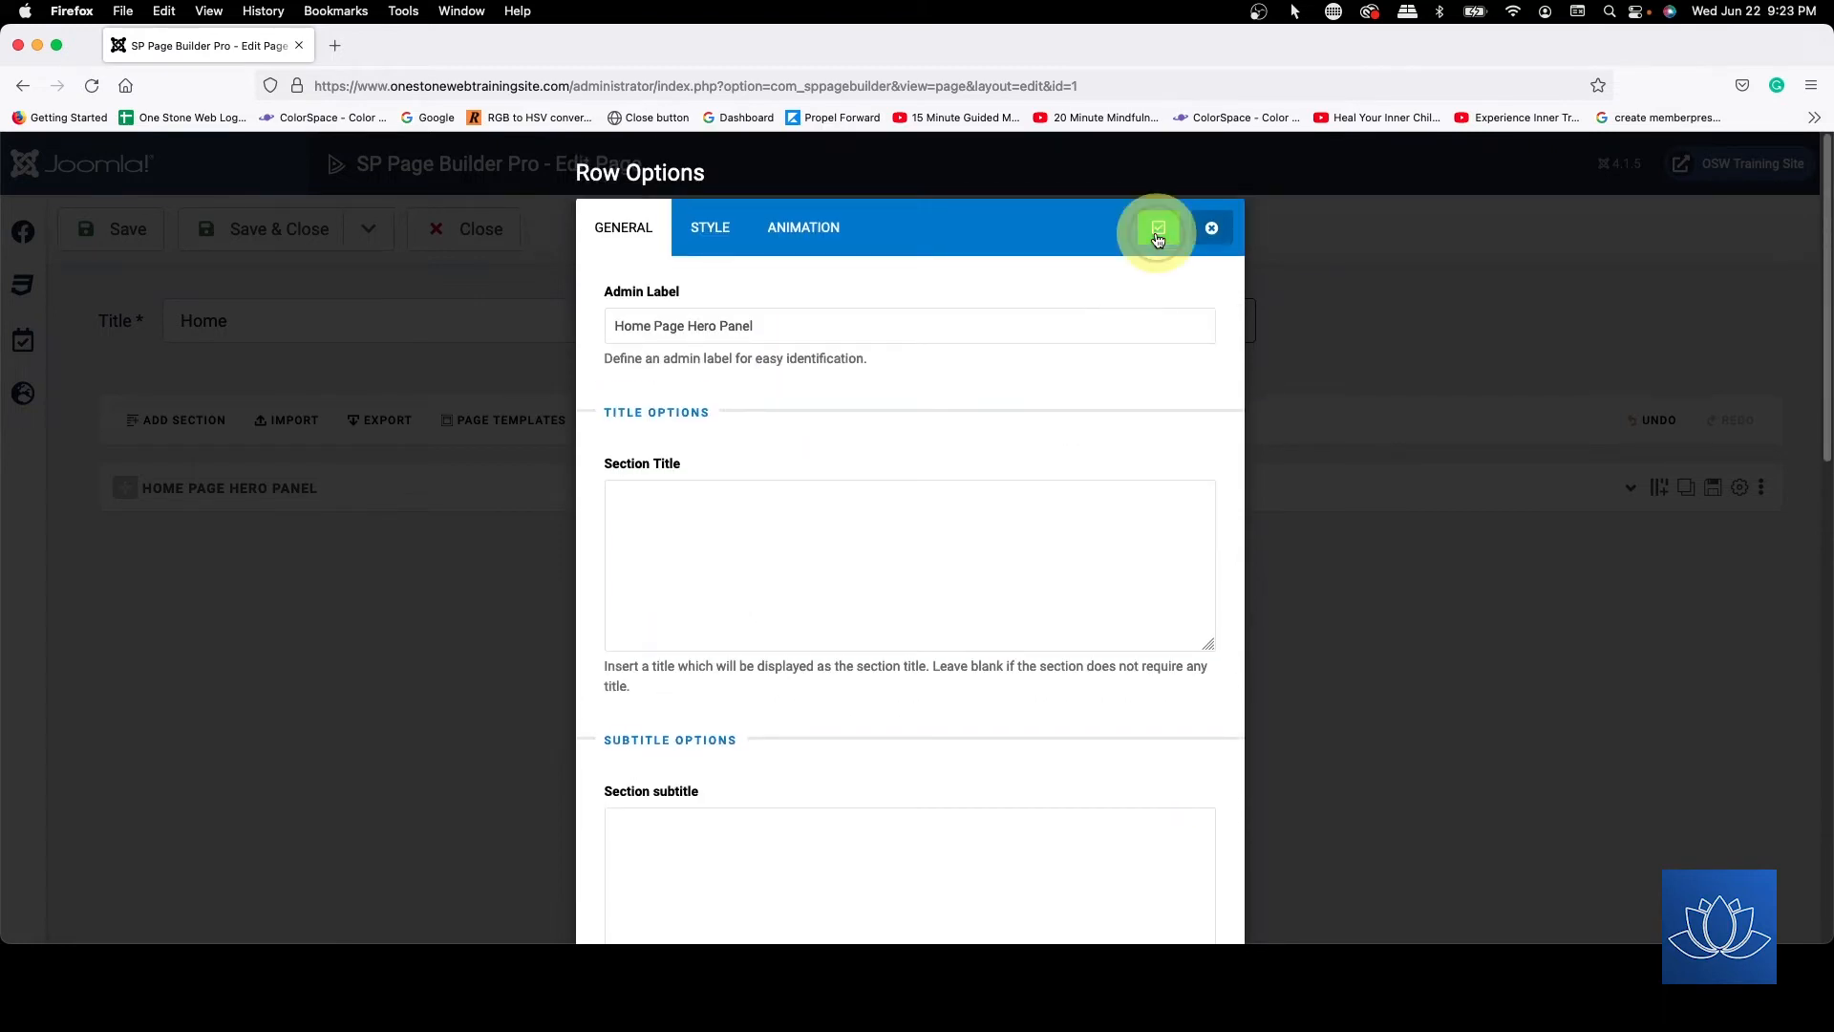
{"action": "left_click", "coordinate": [1158, 225]}
- Expand the Home Page Hero Panel row and look over its column layout
{"action": "left_click", "coordinate": [1629, 487]}
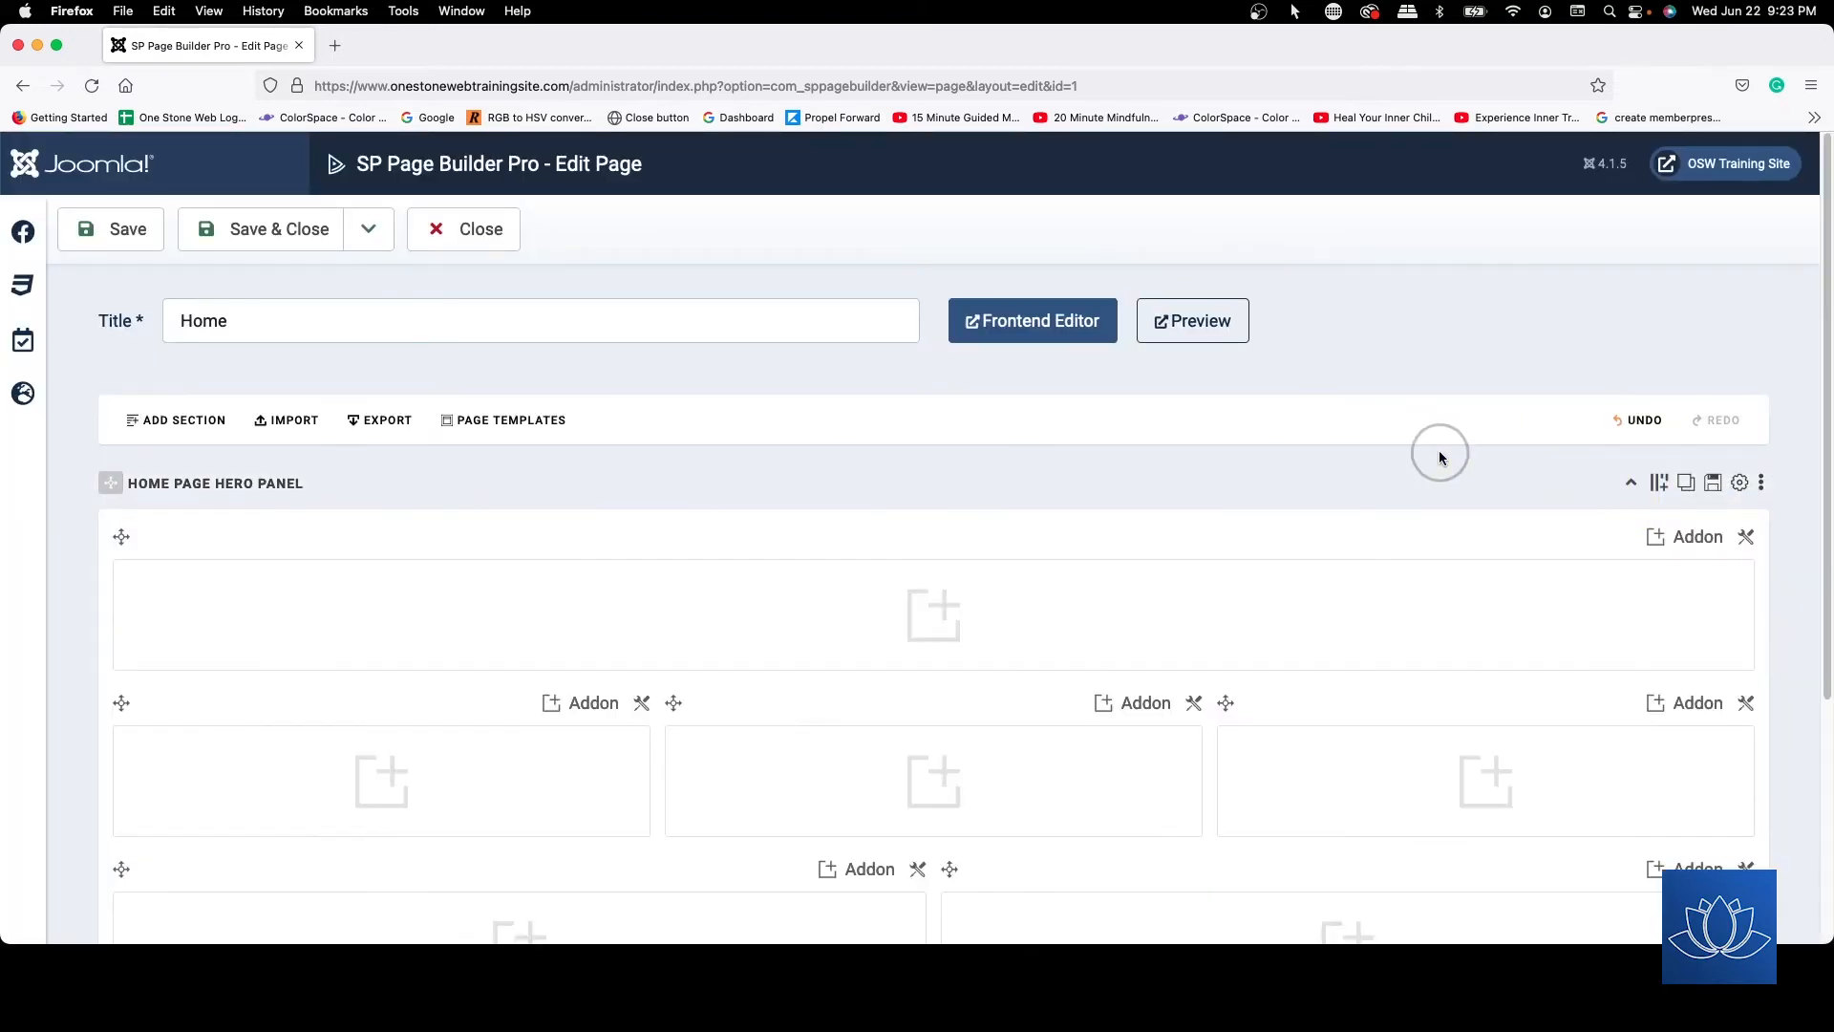
{"action": "scroll", "coordinate": [1441, 455], "scroll_direction": "down", "scroll_amount": 3}
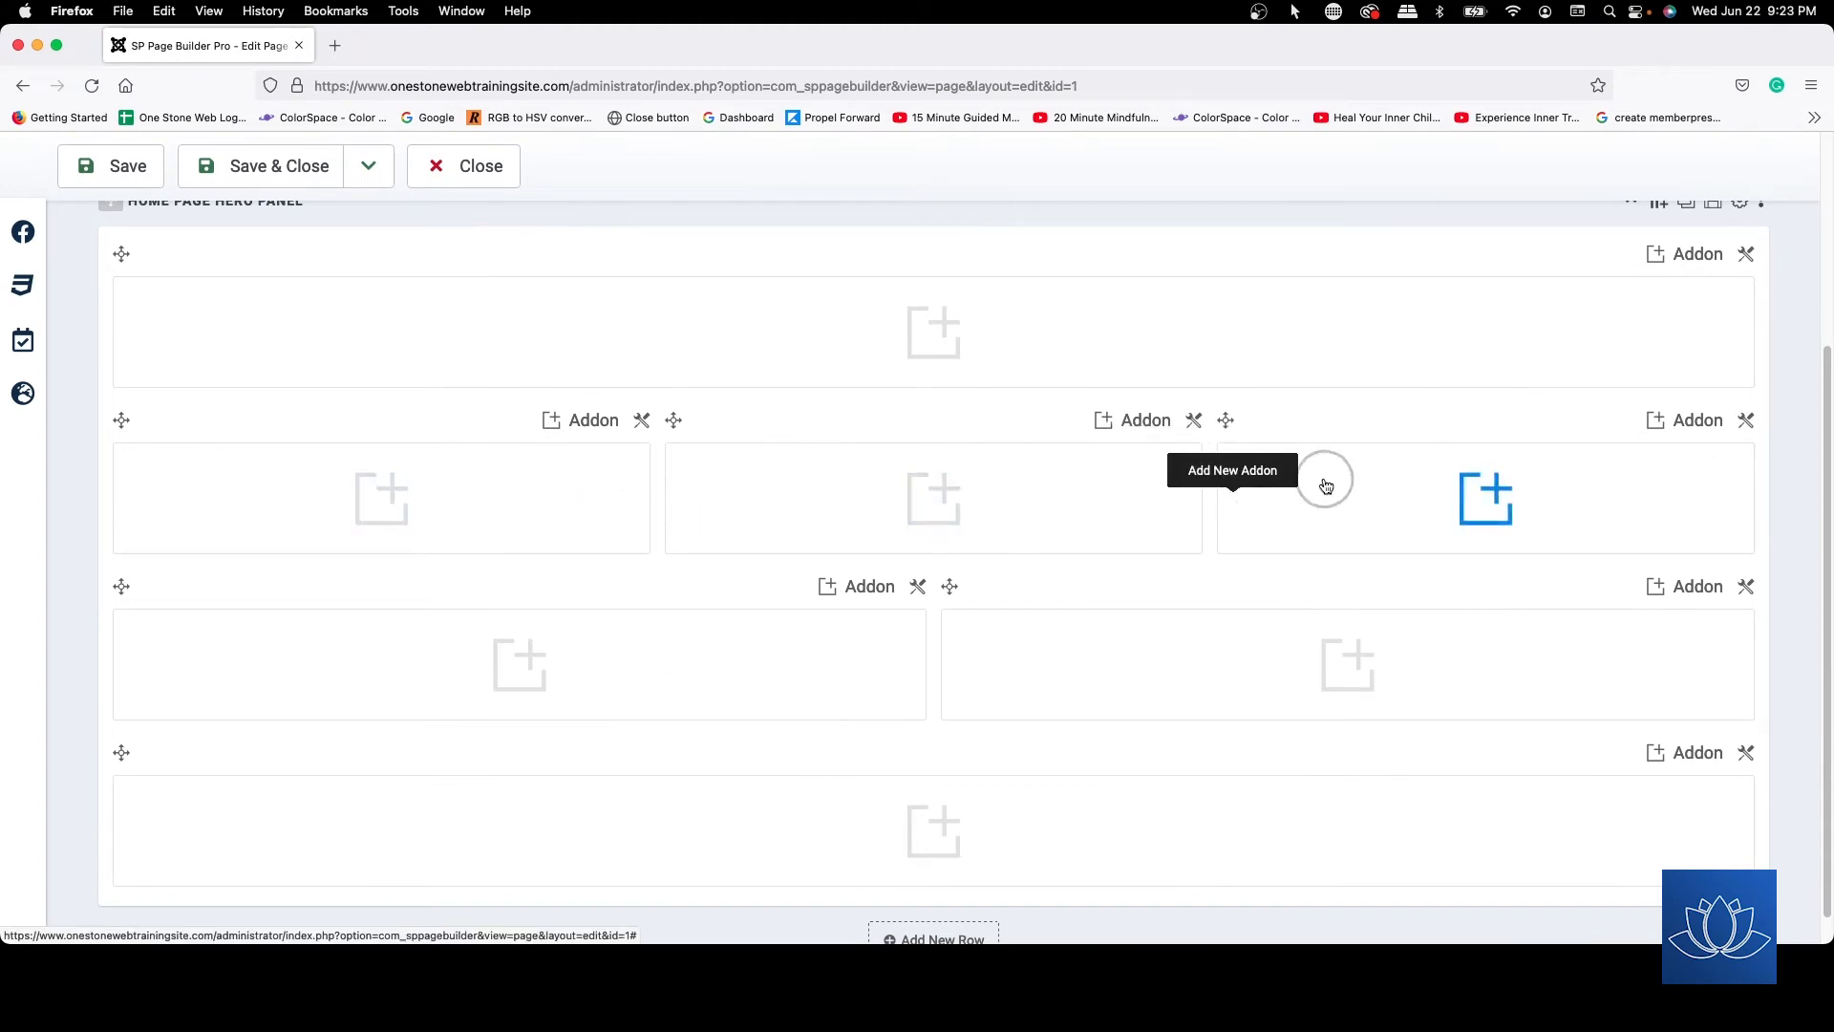
{"action": "scroll", "coordinate": [1523, 435], "scroll_direction": "up", "scroll_amount": 3}
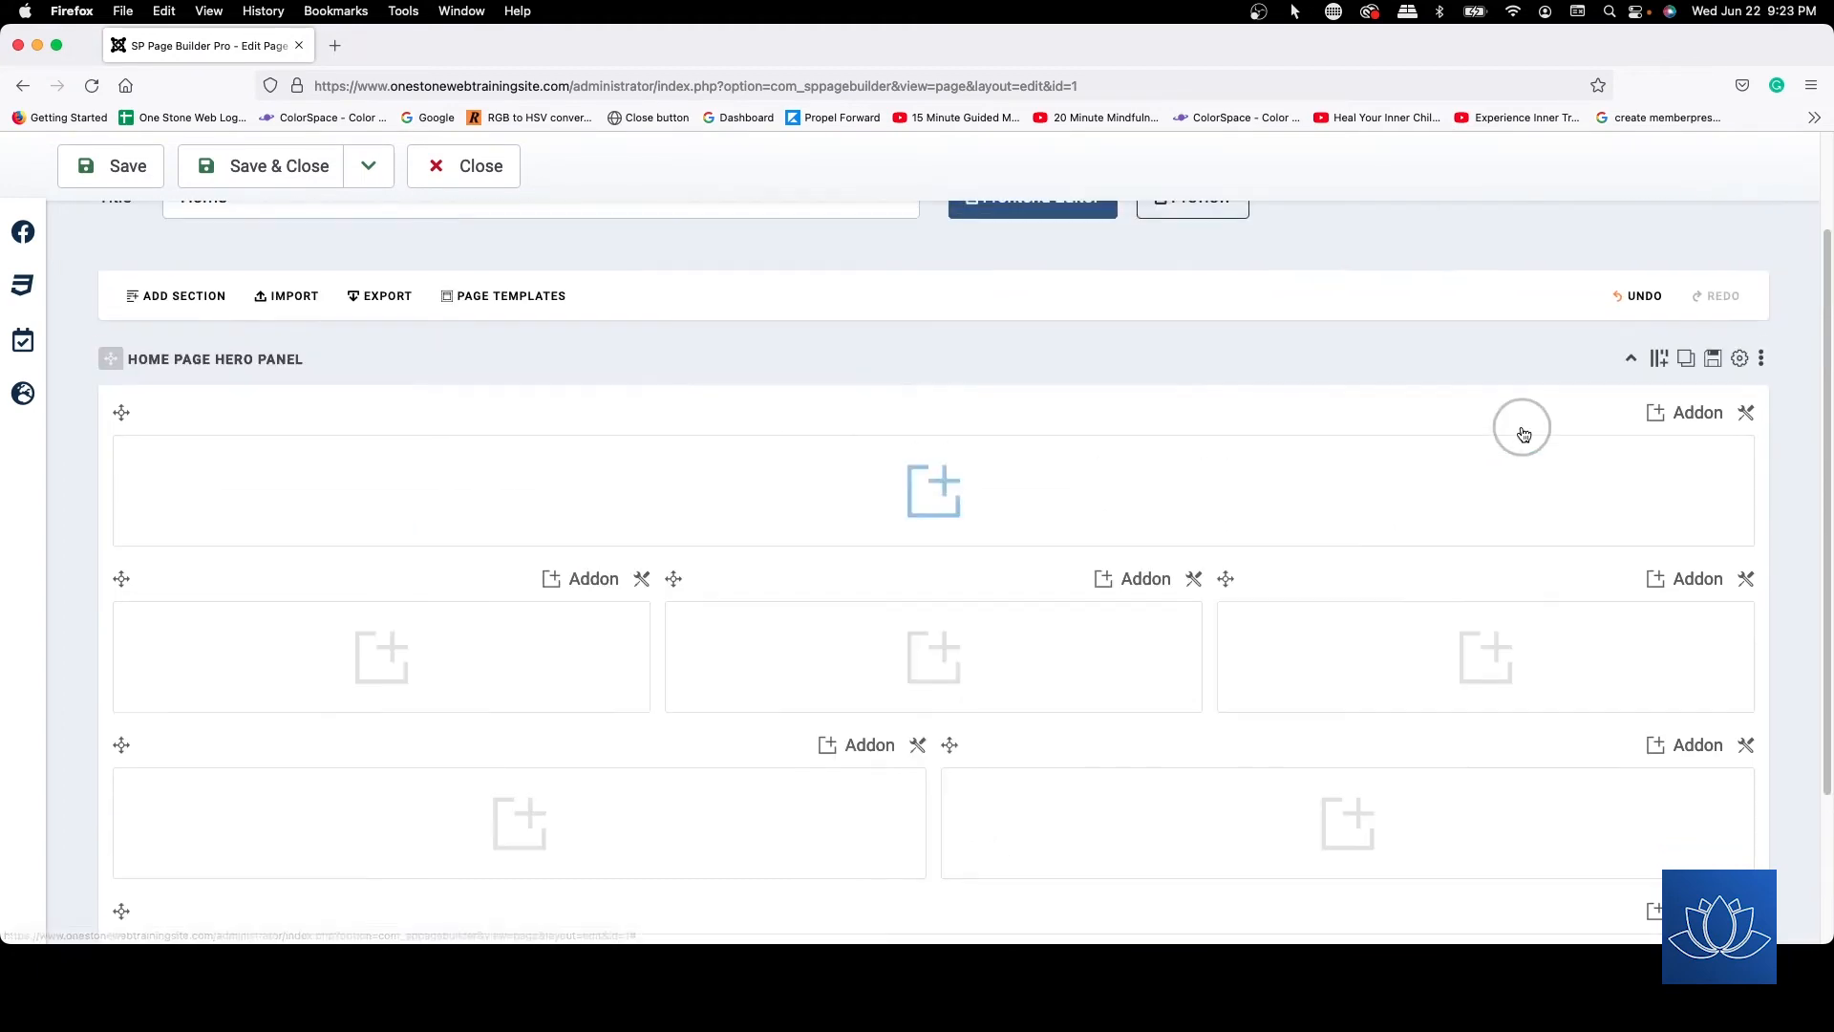
- Enable Remove Columns Gap in the hero panel row's options and apply the change
{"action": "left_click", "coordinate": [1739, 358]}
{"action": "scroll", "coordinate": [933, 495], "scroll_direction": "down", "scroll_amount": 10}
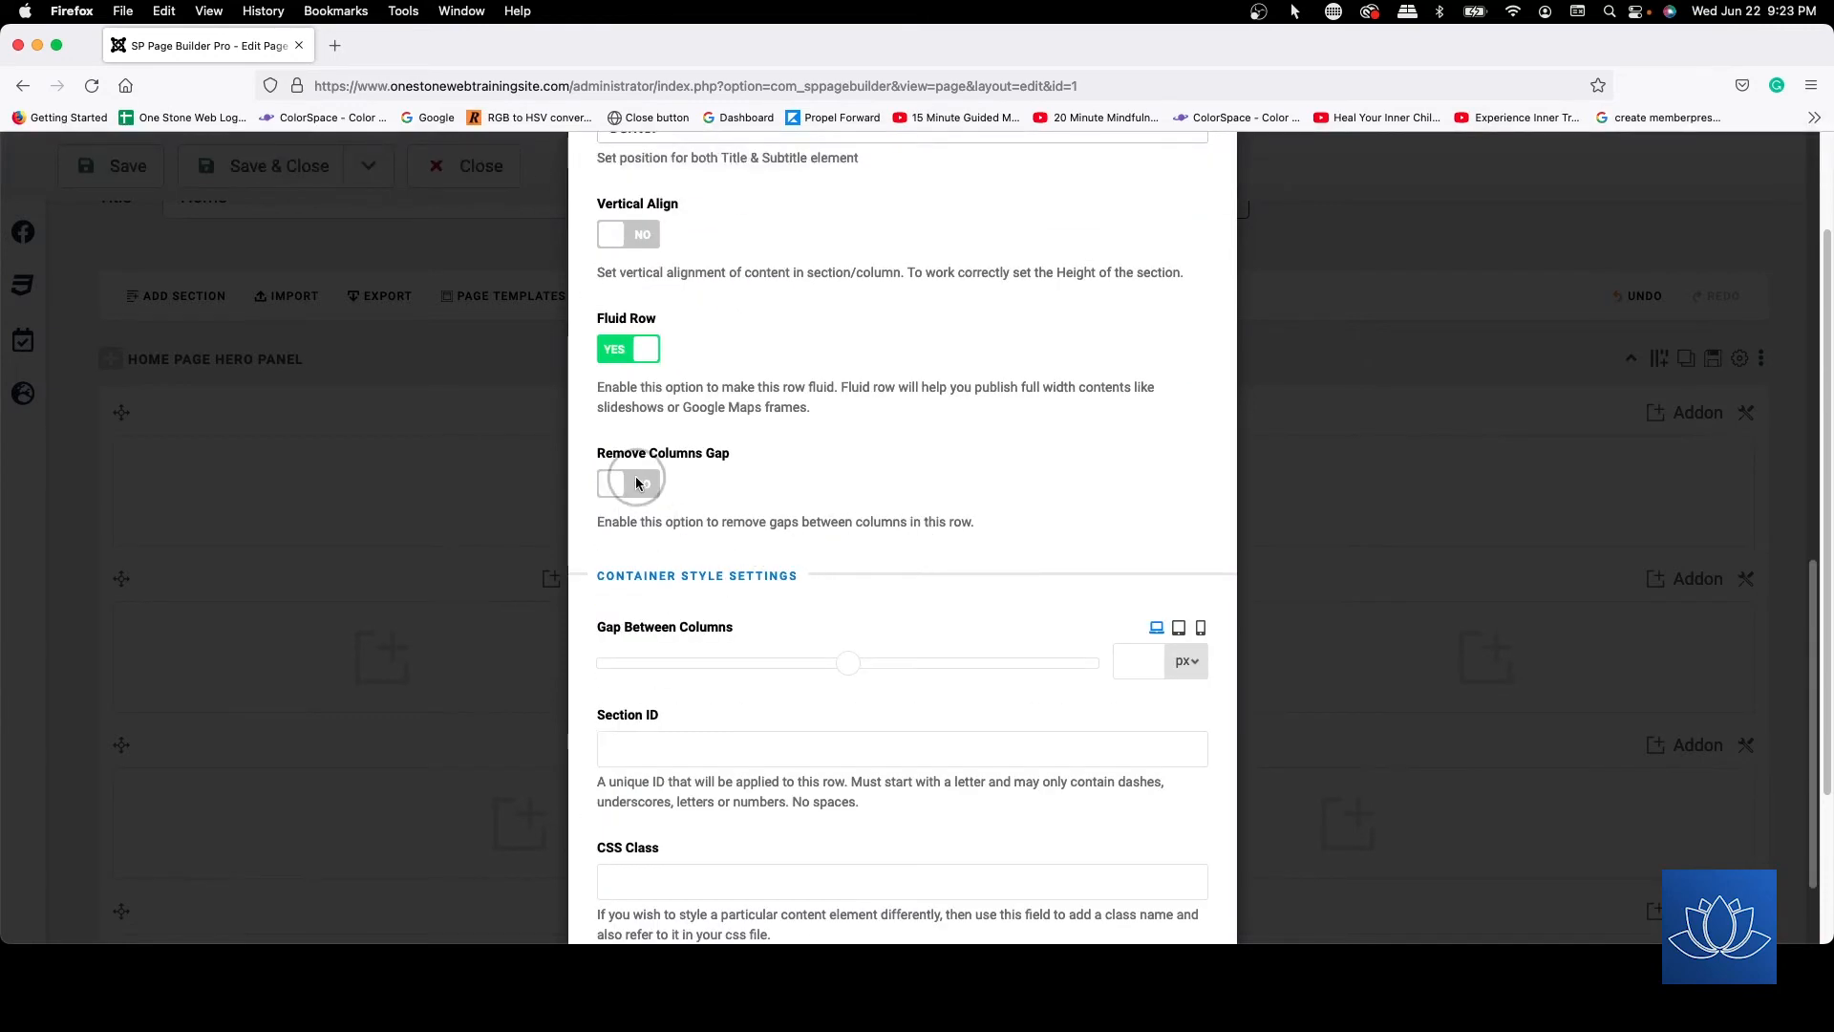
{"action": "left_click", "coordinate": [634, 482]}
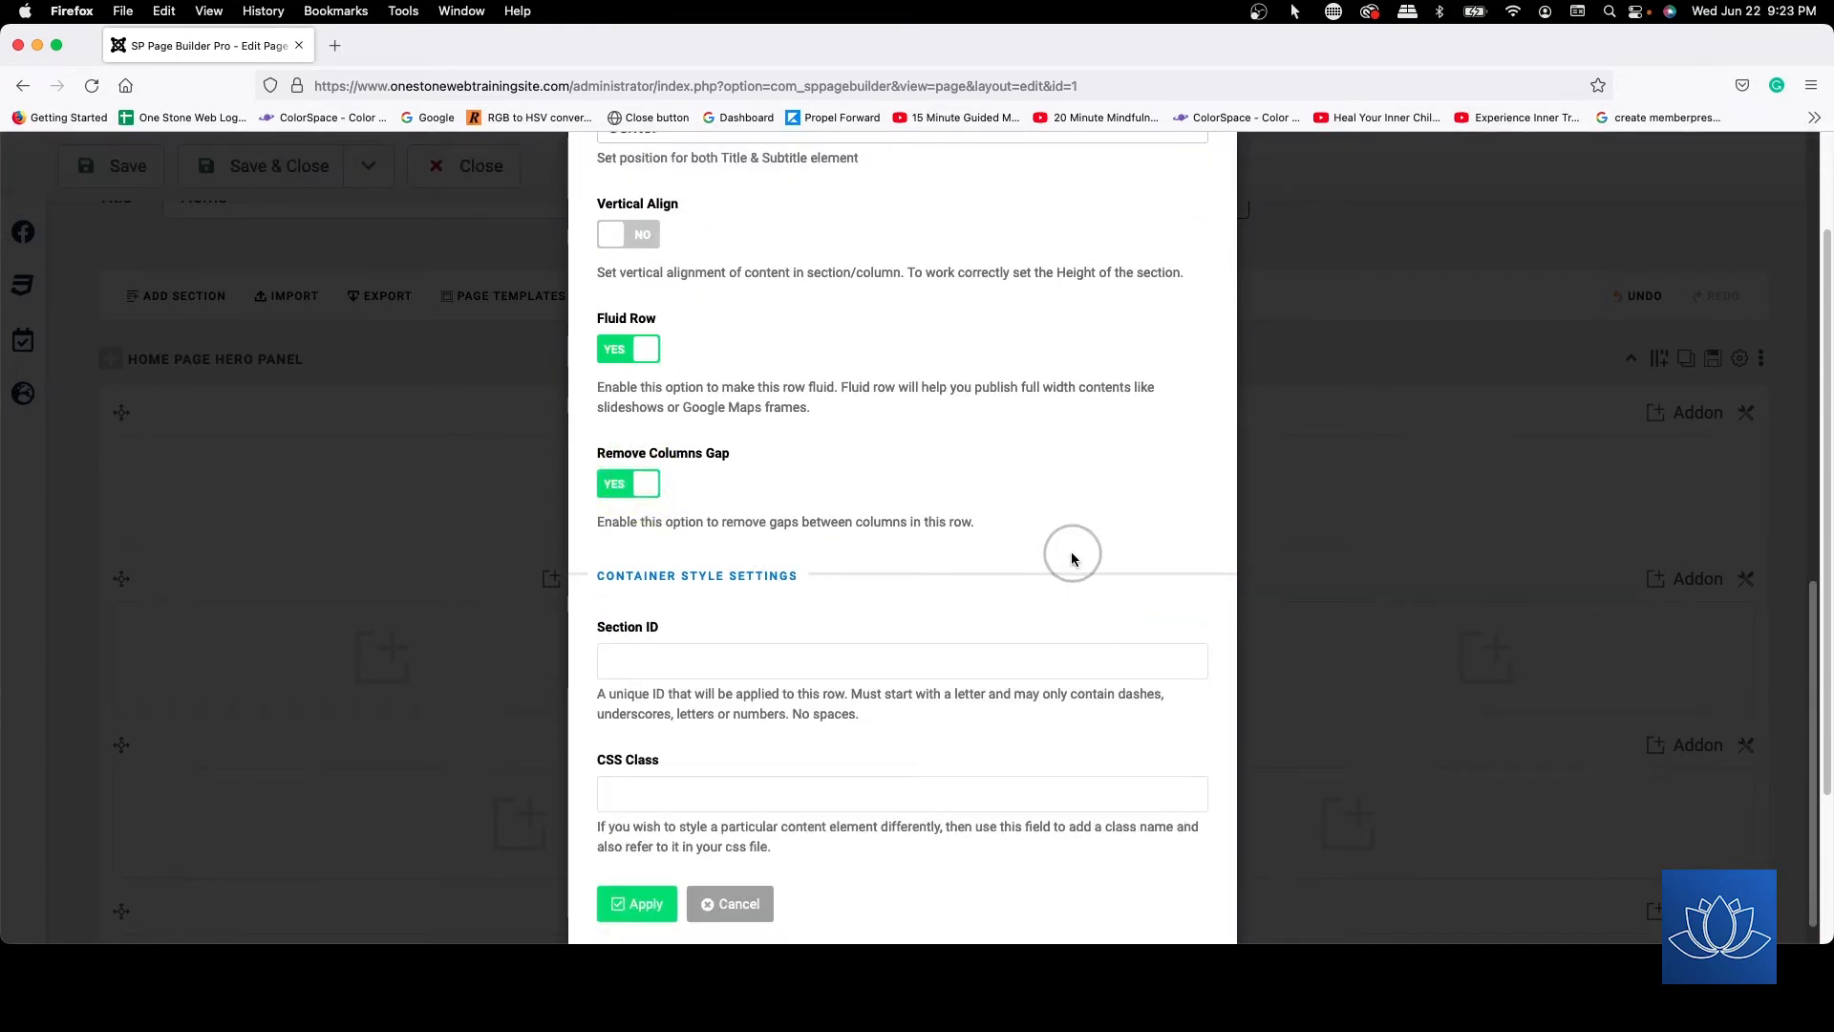
{"action": "scroll", "coordinate": [1070, 552], "scroll_direction": "up", "scroll_amount": 10}
{"action": "scroll", "coordinate": [1071, 553], "scroll_direction": "up", "scroll_amount": 2}
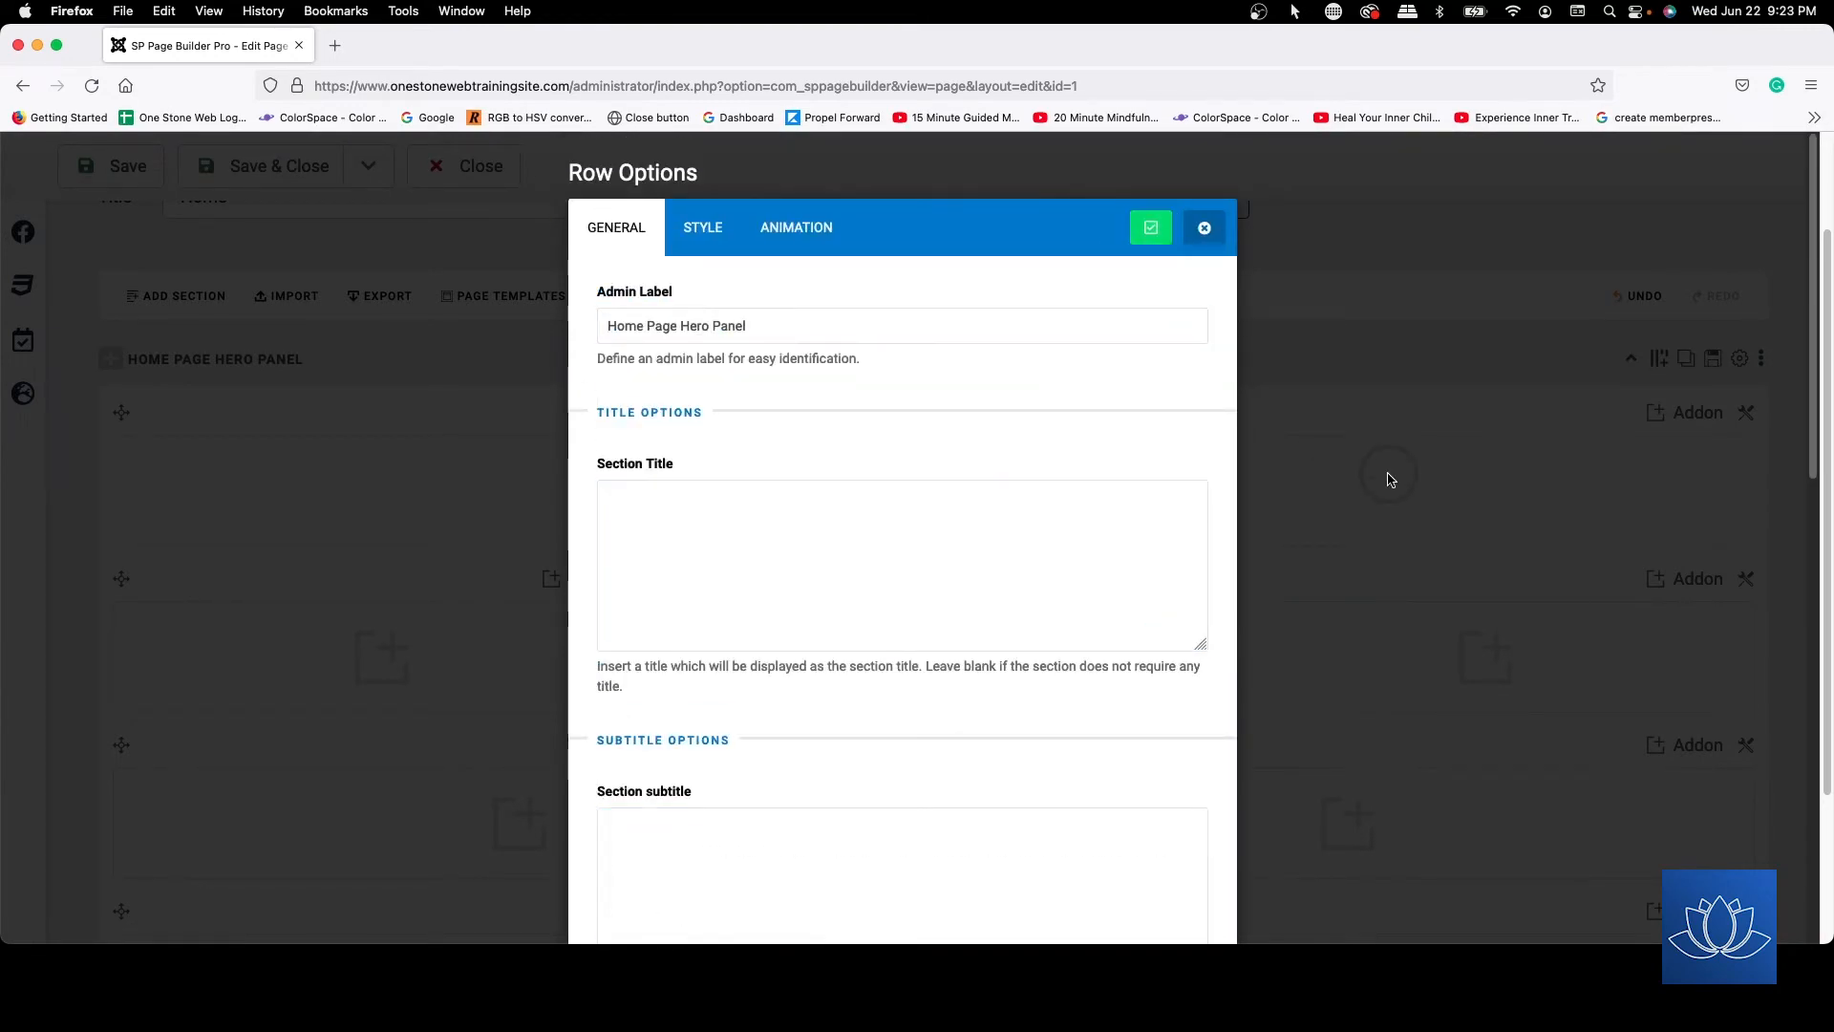
{"action": "left_click", "coordinate": [1150, 229]}
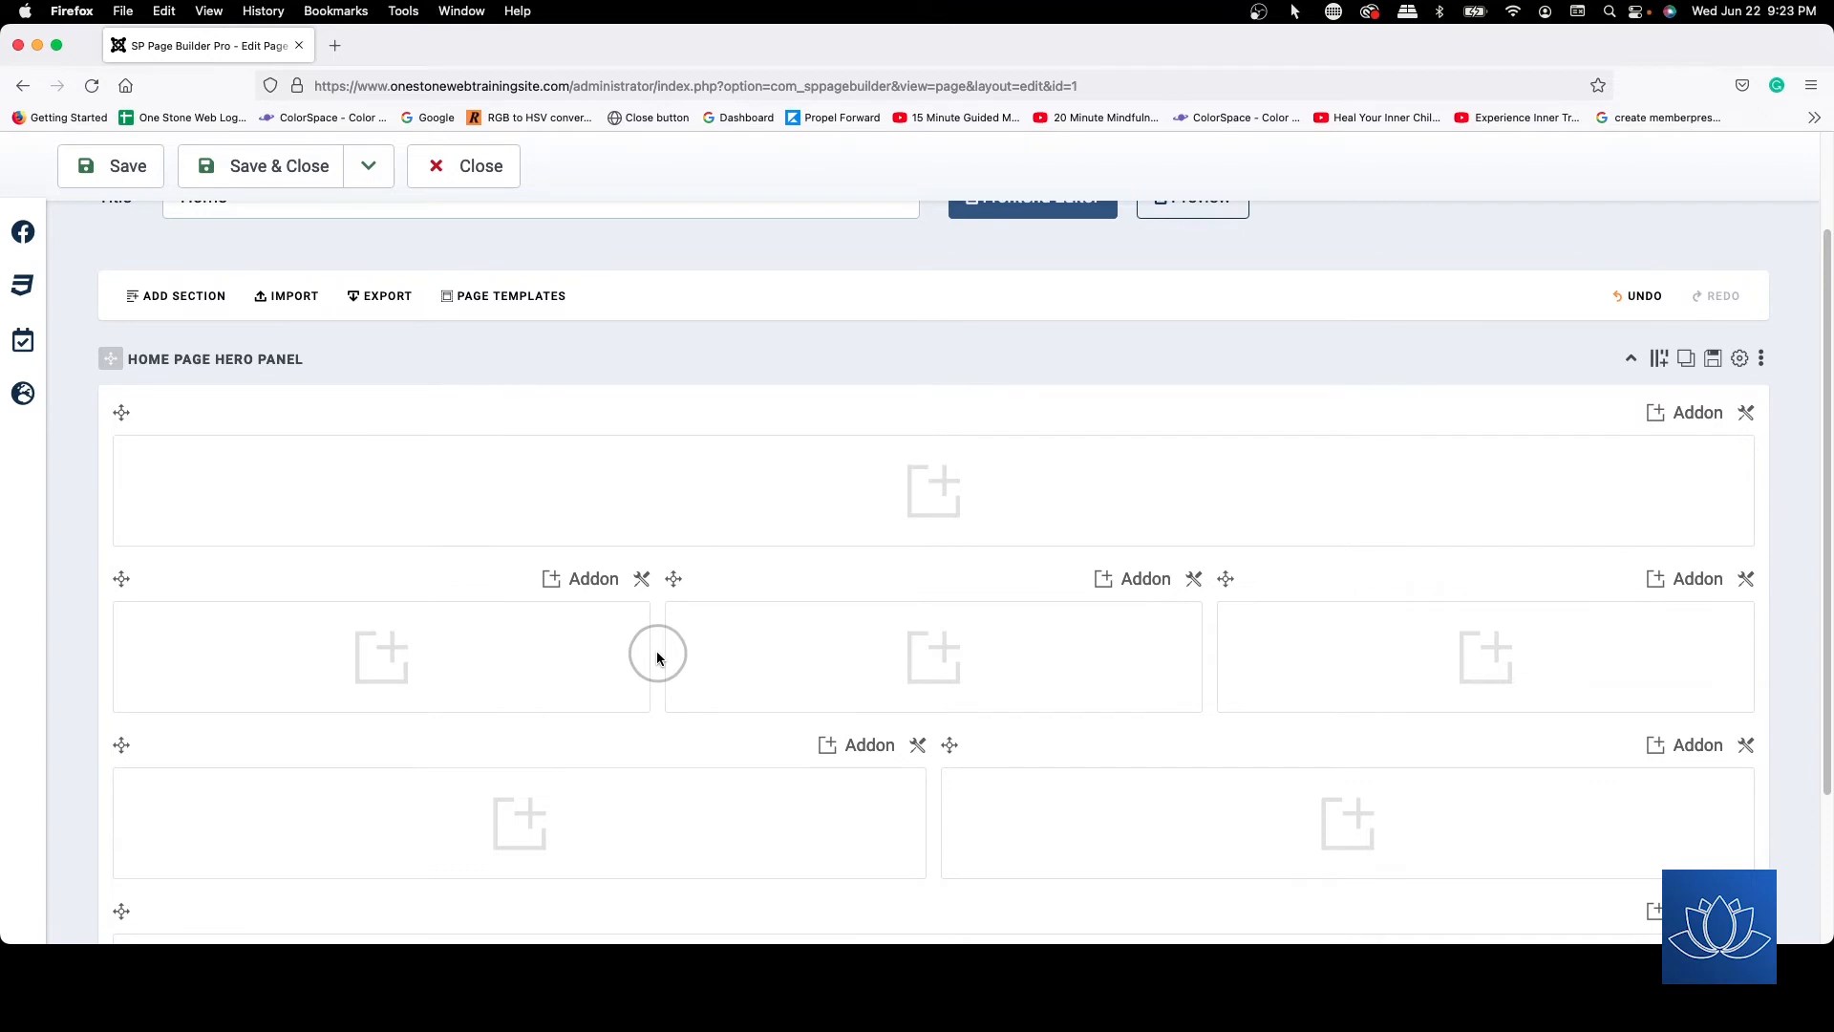
- Reopen the hero panel row's options and set Remove Columns Gap back to No
{"action": "left_click", "coordinate": [1741, 361]}
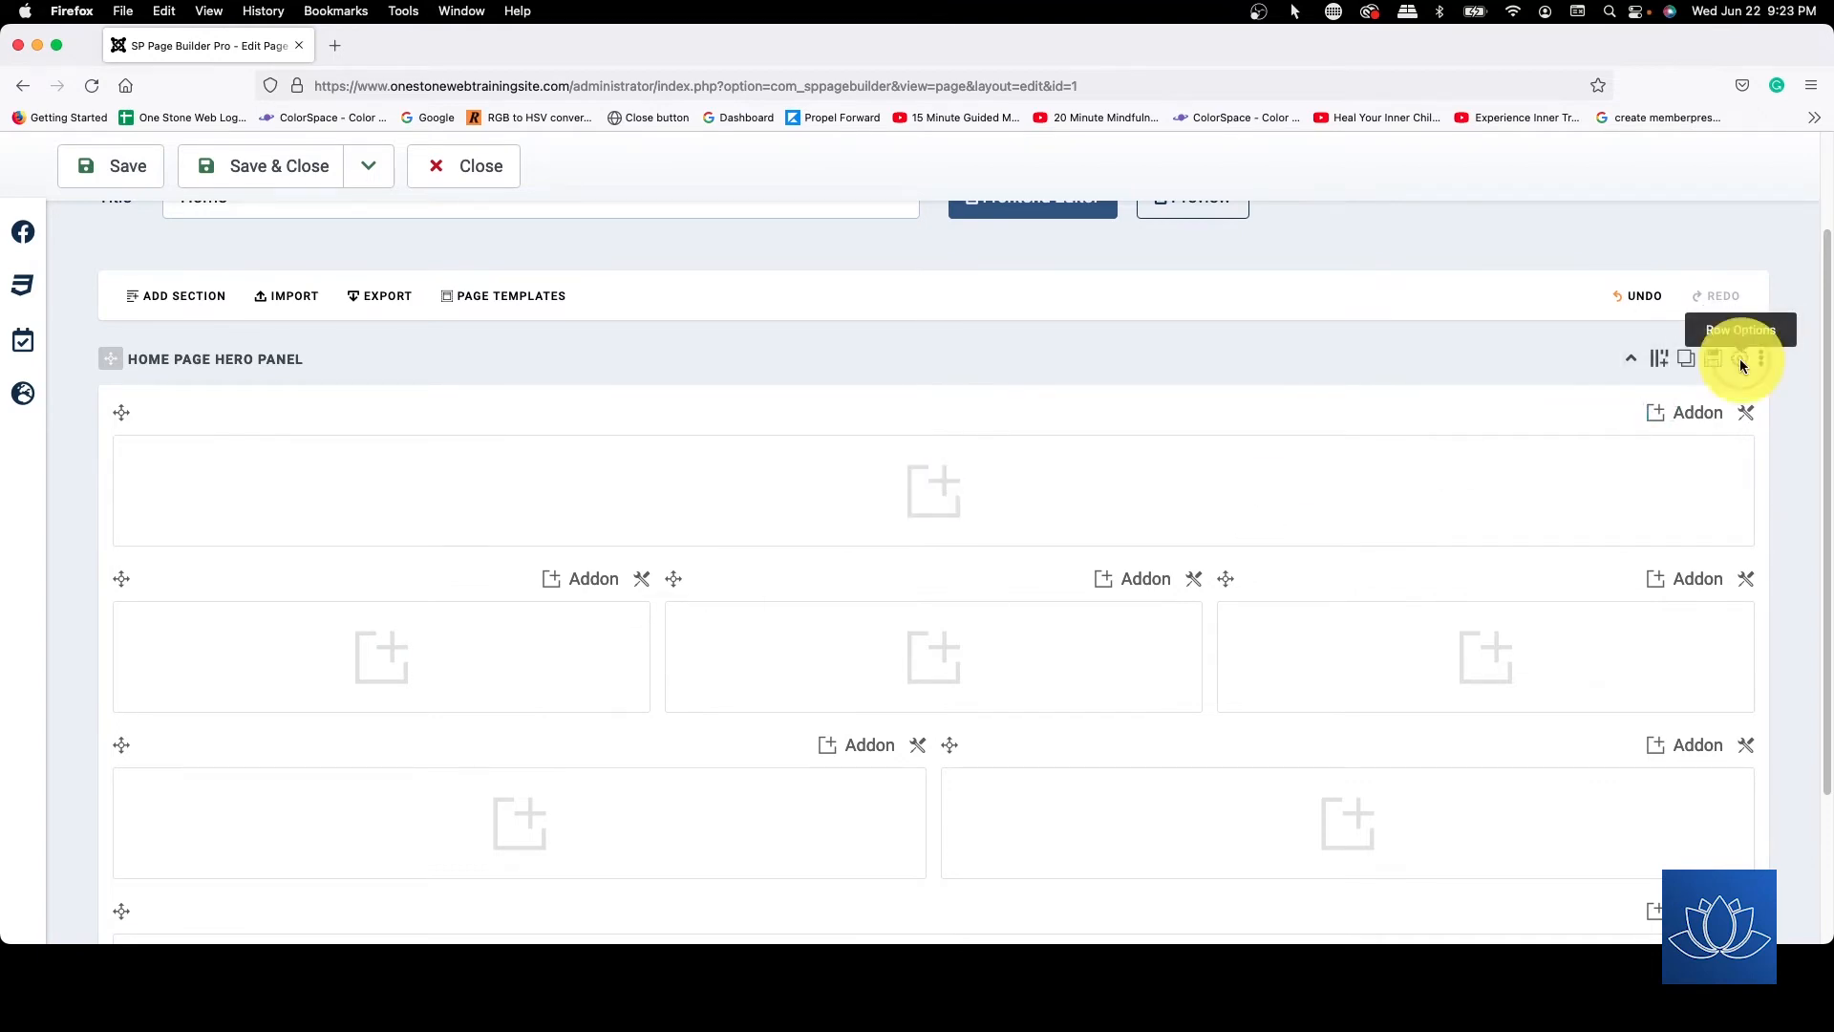
{"action": "scroll", "coordinate": [754, 655], "scroll_direction": "down", "scroll_amount": 10}
{"action": "left_click", "coordinate": [638, 621]}
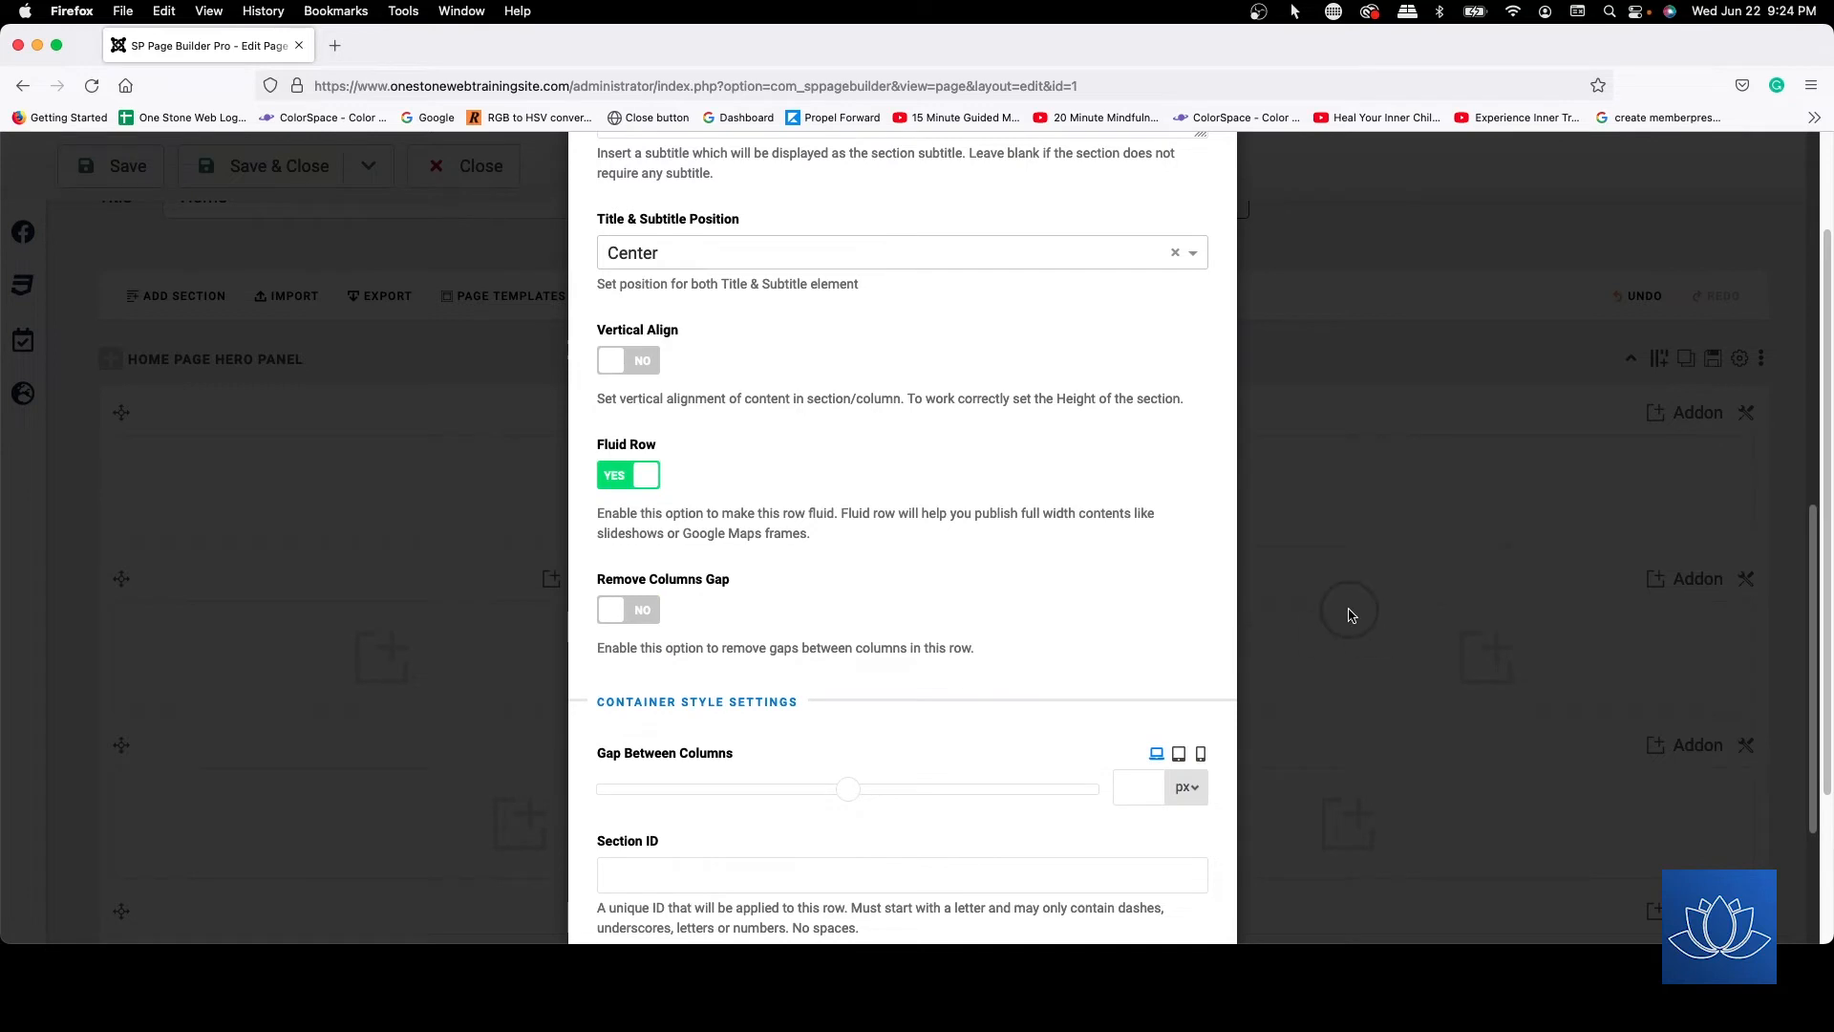
- Examine the row's container style settings: the unit choices for Gap Between Columns, the Section ID, and the CSS Class
{"action": "scroll", "coordinate": [1016, 557], "scroll_direction": "down", "scroll_amount": 2}
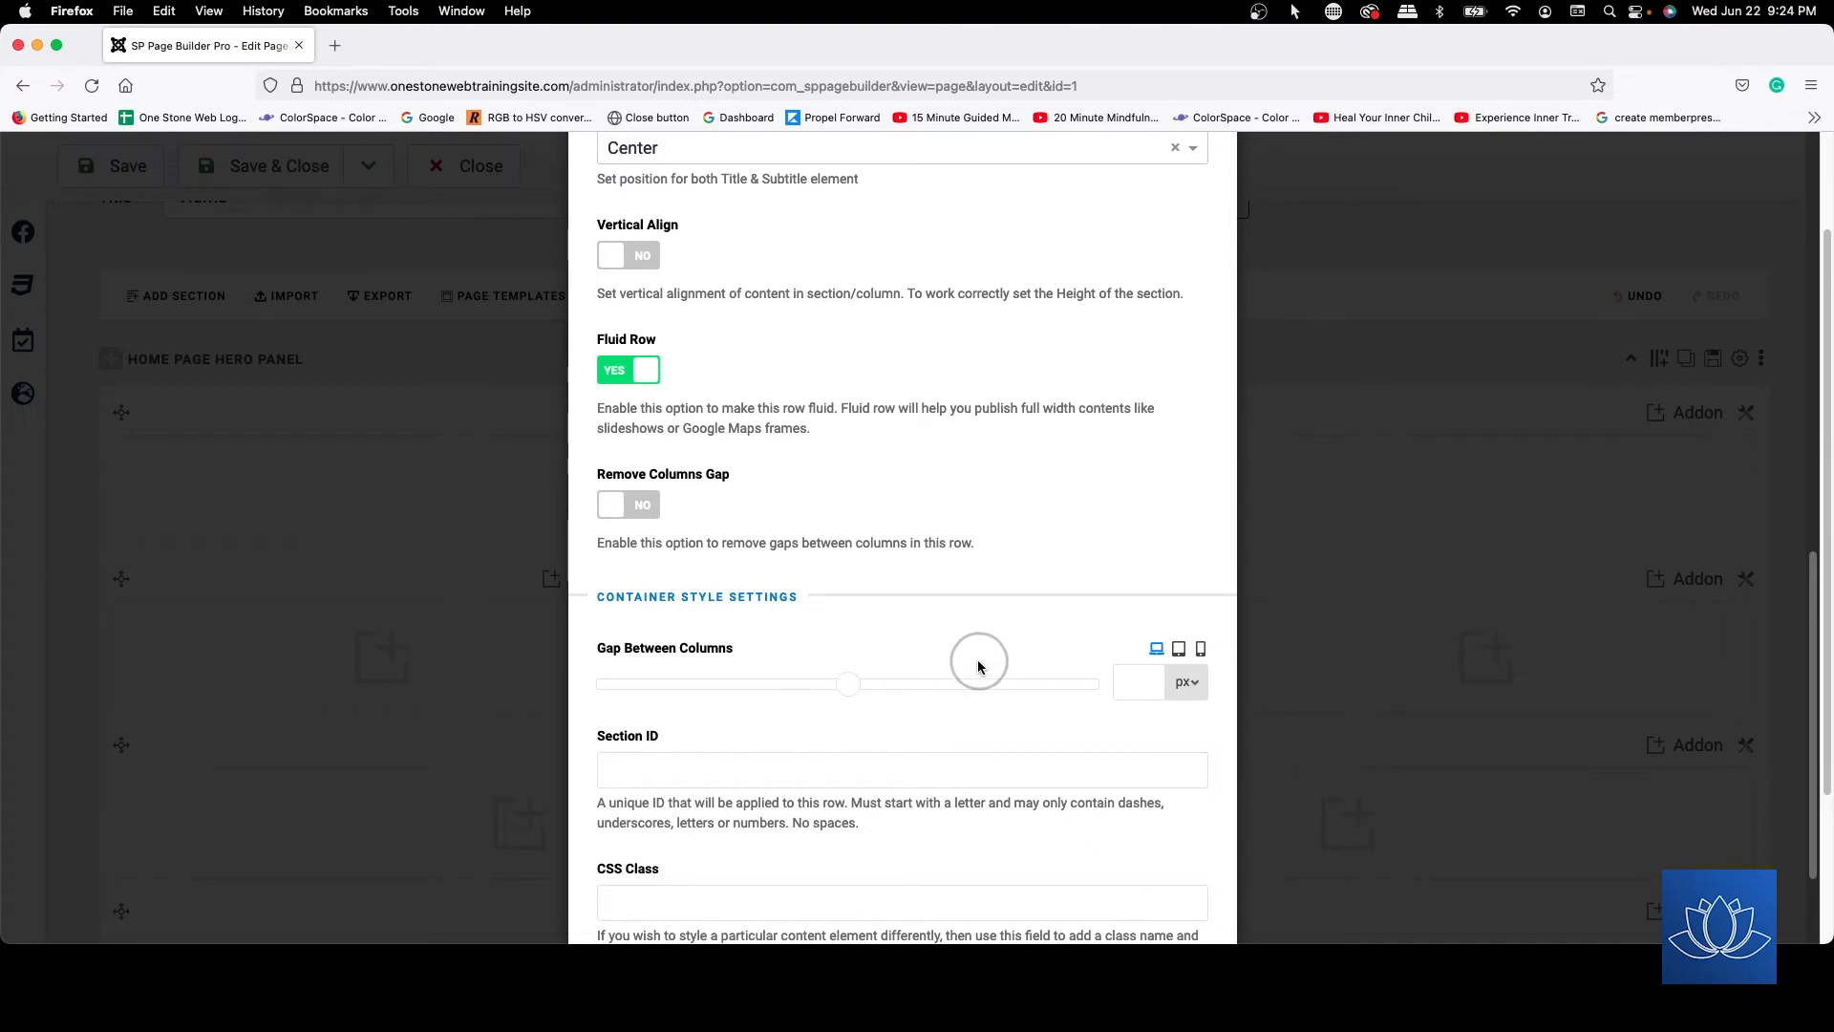
{"action": "scroll", "coordinate": [978, 659], "scroll_direction": "down", "scroll_amount": 1}
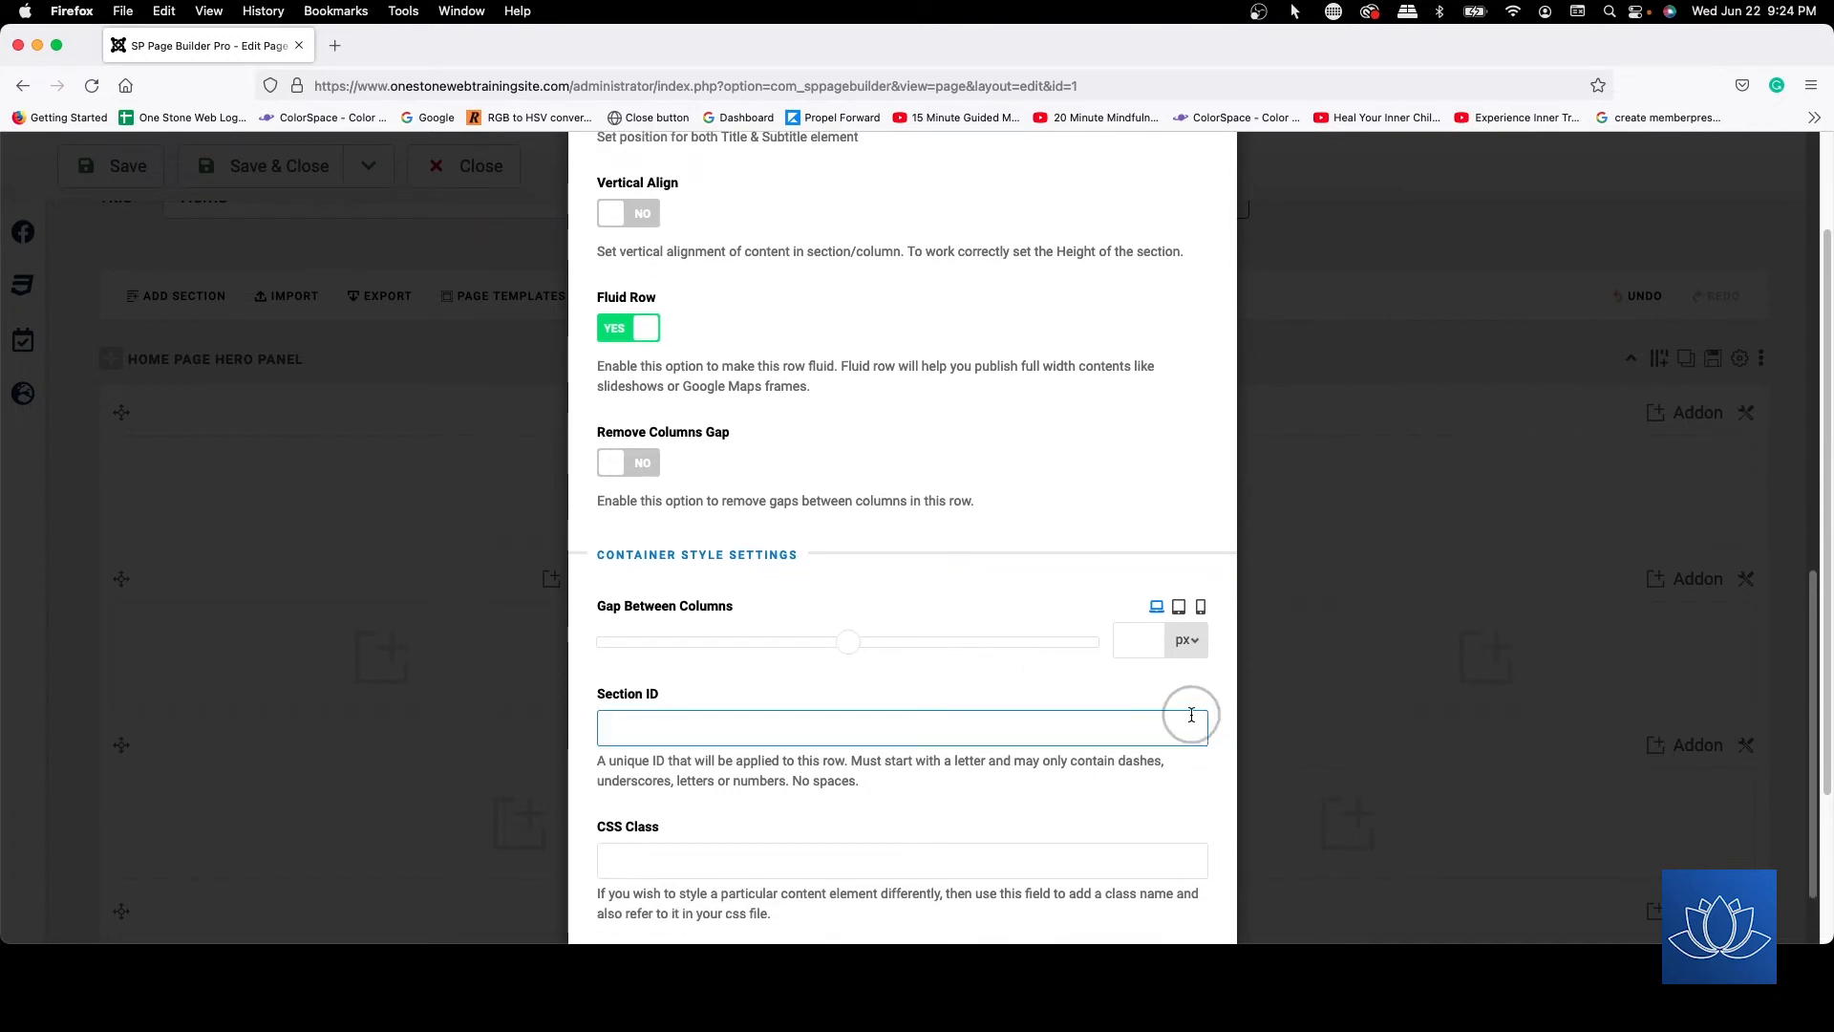
{"action": "left_click", "coordinate": [1186, 640]}
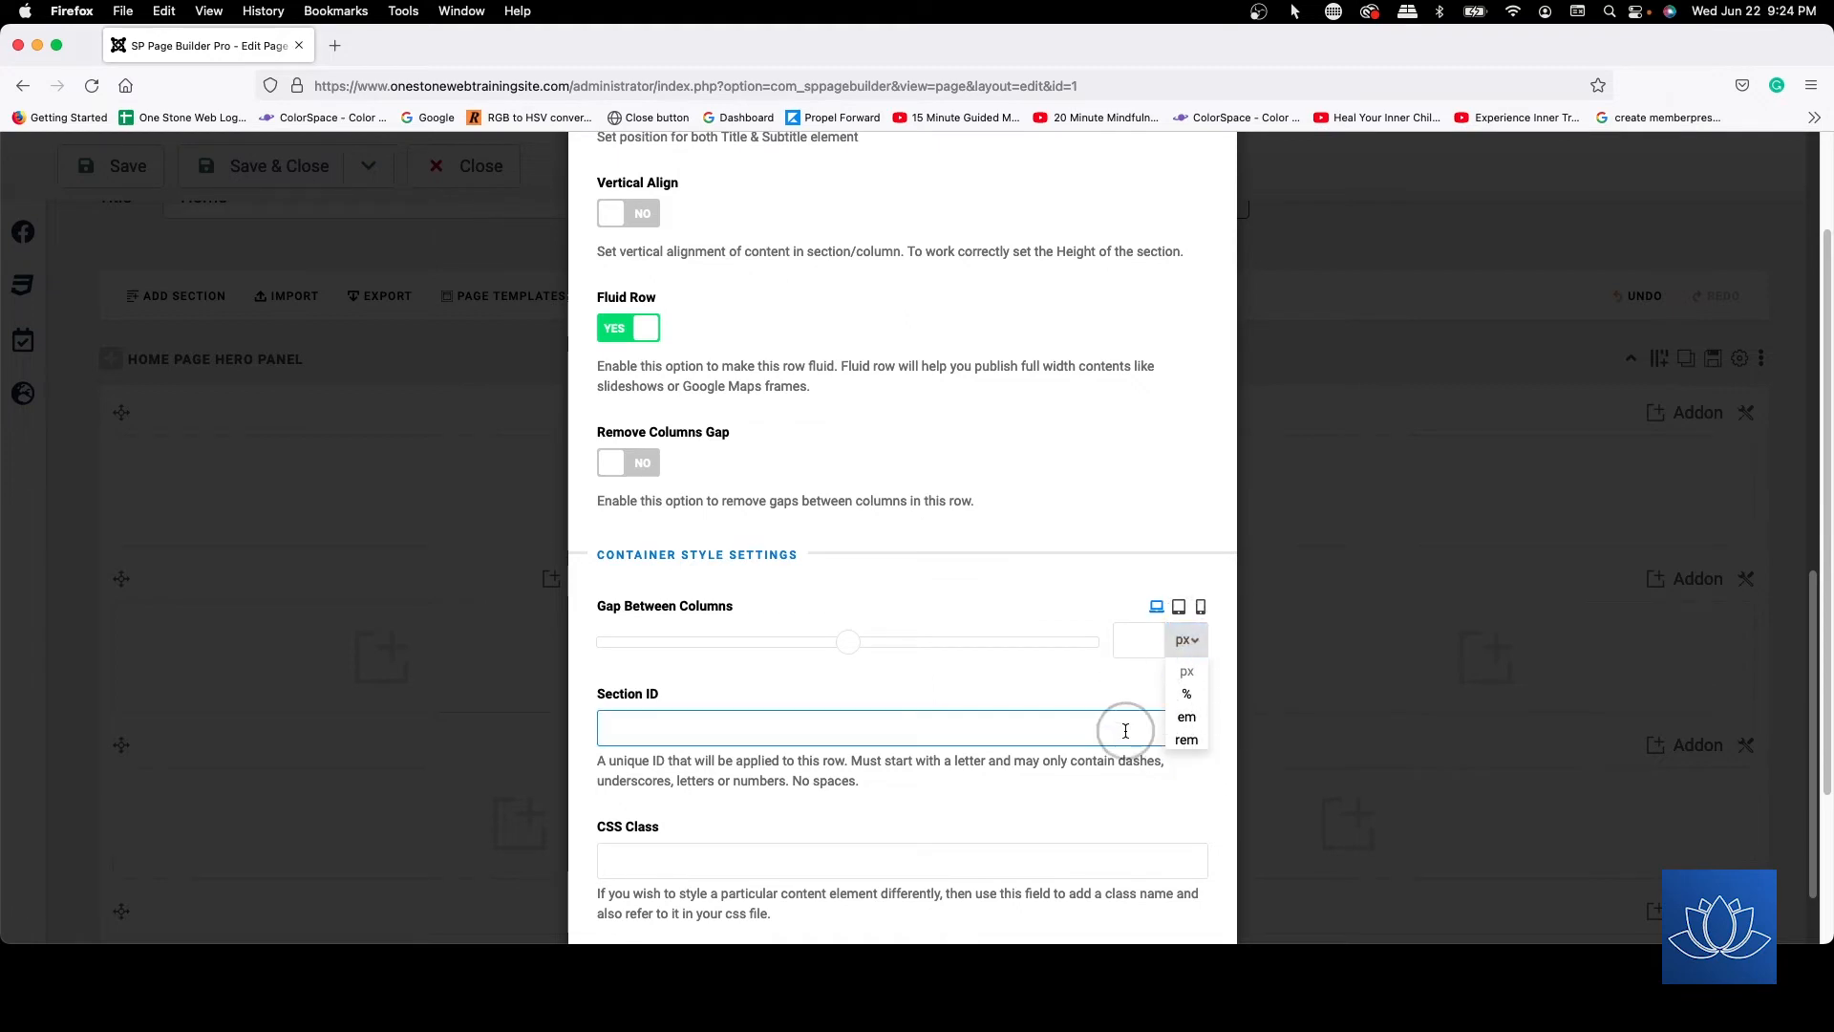
{"action": "left_click", "coordinate": [1096, 666]}
{"action": "scroll", "coordinate": [1094, 668], "scroll_direction": "down", "scroll_amount": 2}
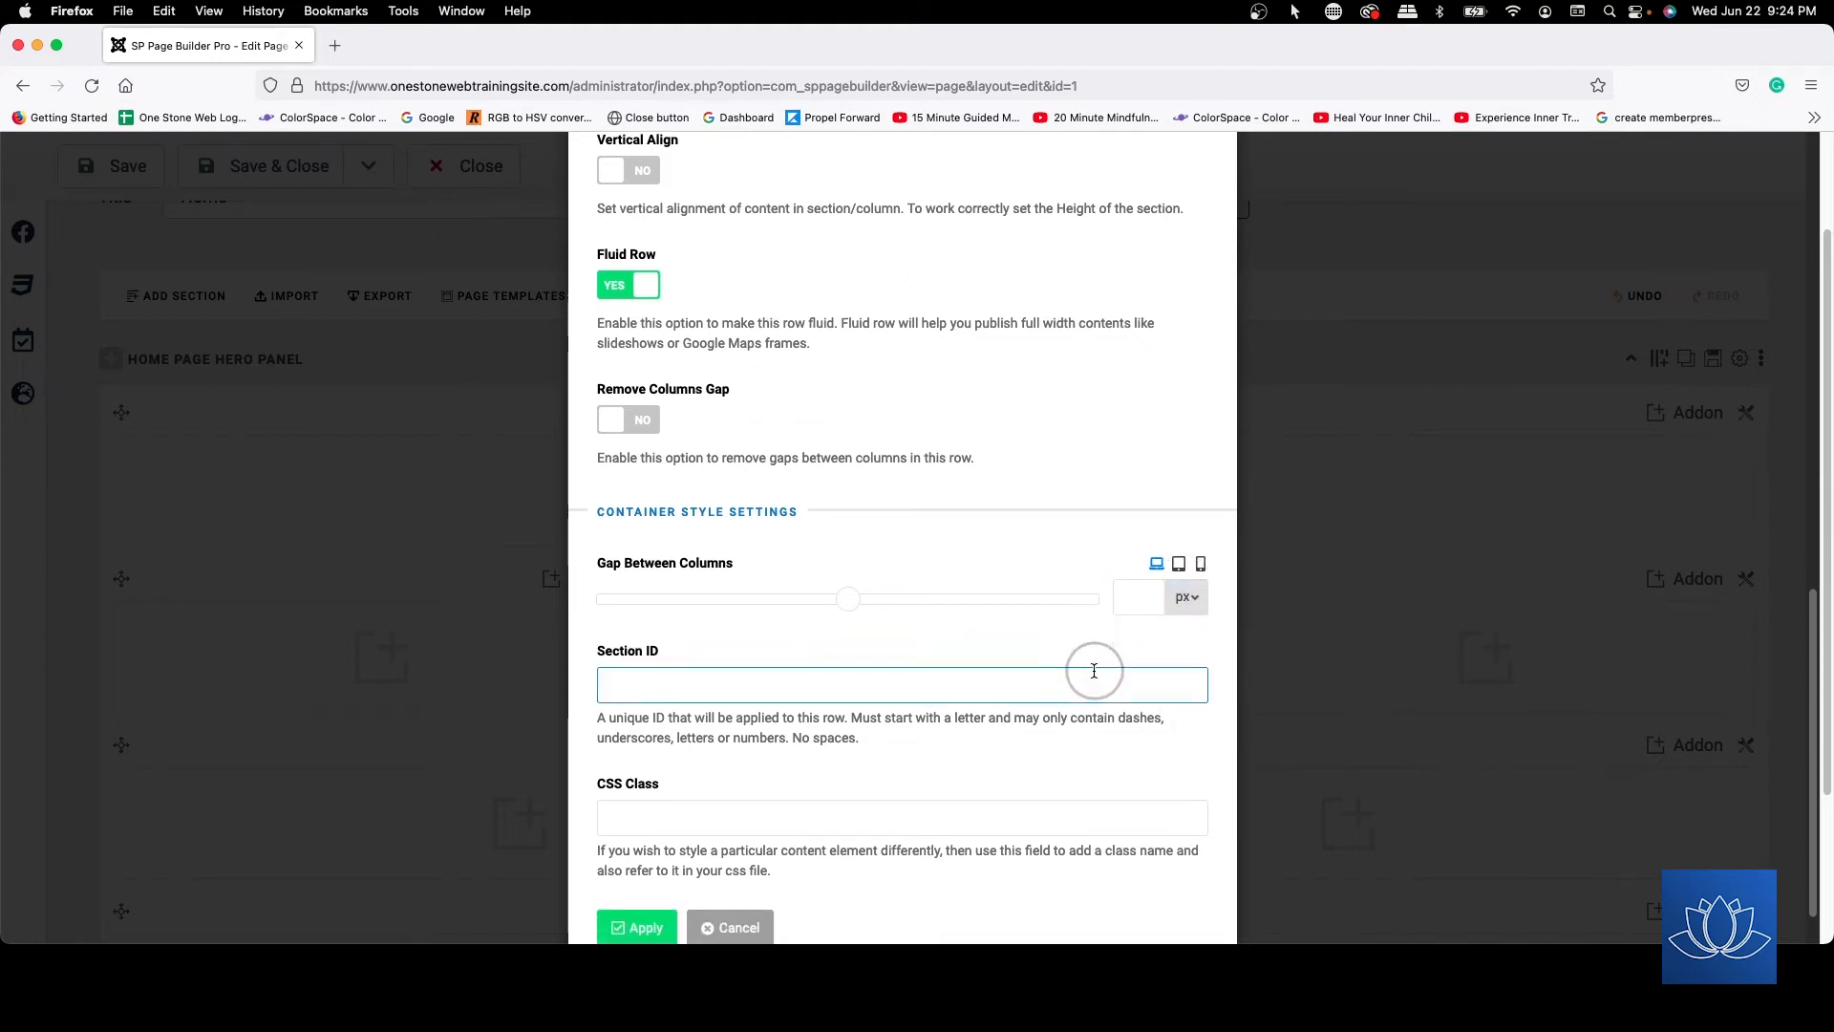
{"action": "left_click", "coordinate": [881, 657]}
{"action": "left_click", "coordinate": [662, 653]}
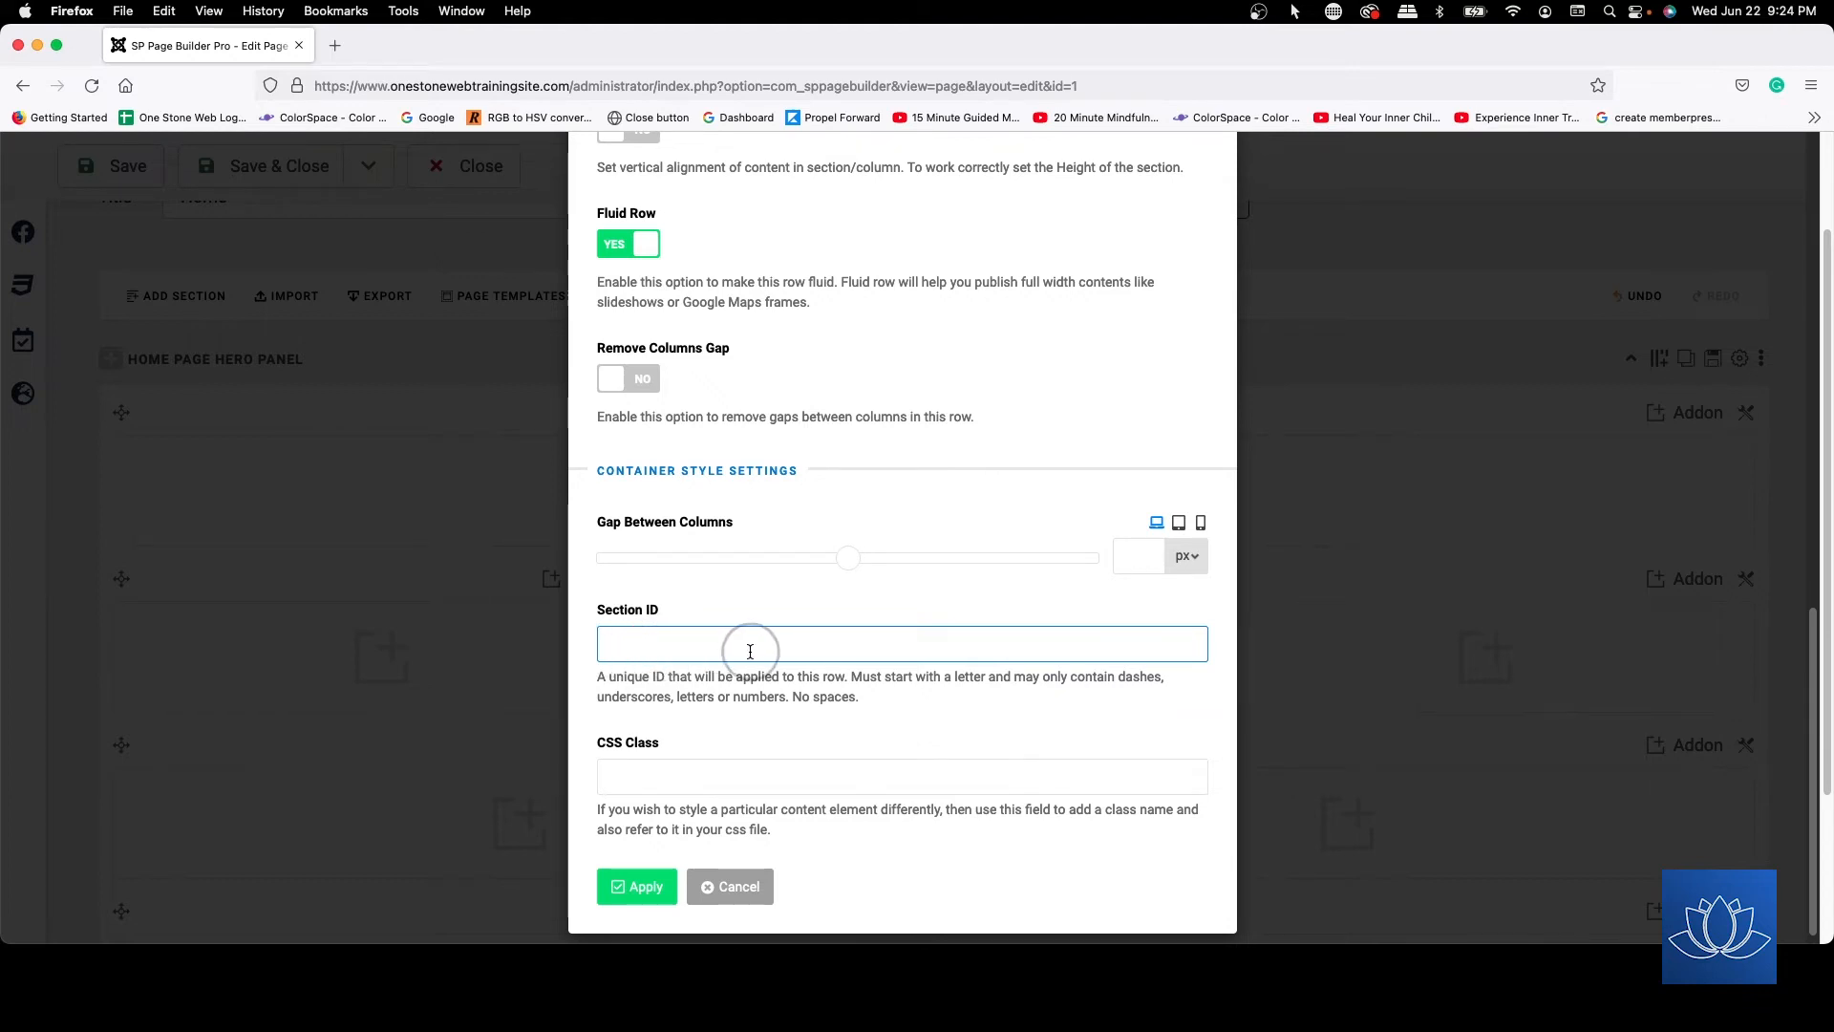
{"action": "left_click", "coordinate": [689, 770]}
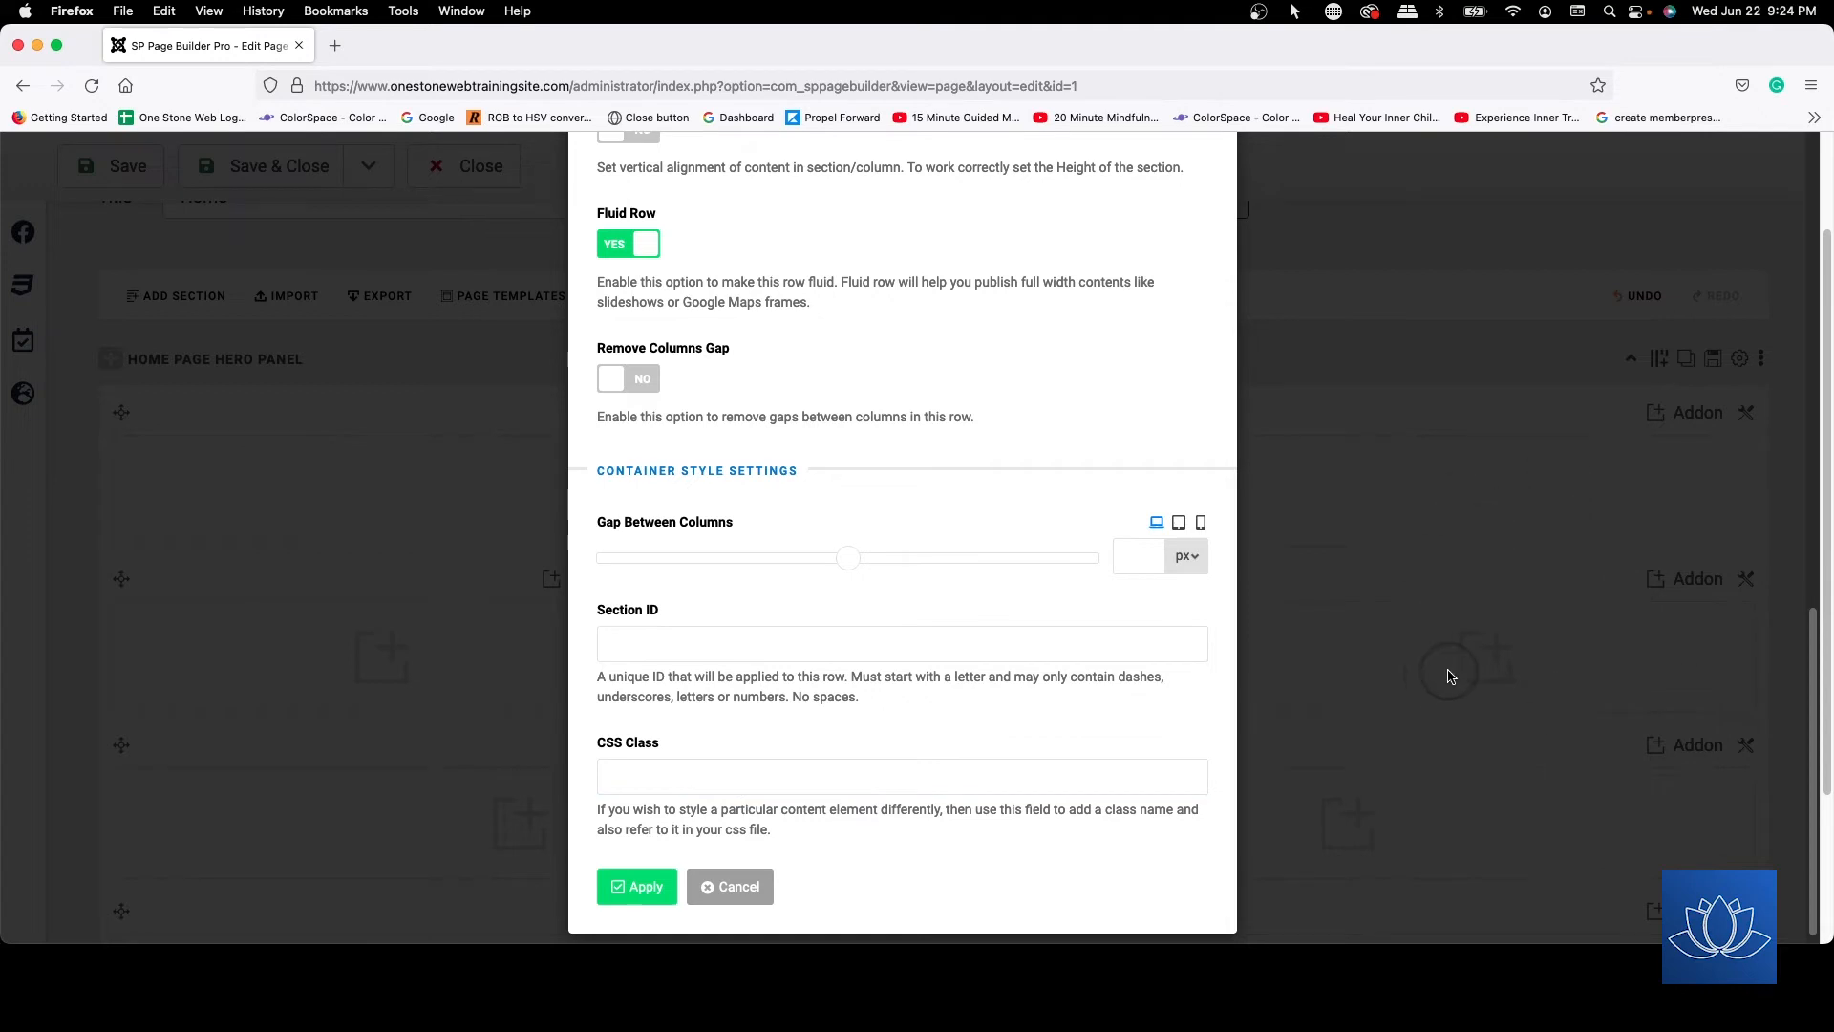
- Open the row's style options and examine the section height settings, including the Height Options choices and Minimum Height
{"action": "scroll", "coordinate": [950, 493], "scroll_direction": "up", "scroll_amount": 15}
{"action": "left_click", "coordinate": [720, 229]}
{"action": "scroll", "coordinate": [832, 283], "scroll_direction": "down", "scroll_amount": 2}
{"action": "scroll", "coordinate": [832, 283], "scroll_direction": "down", "scroll_amount": 1}
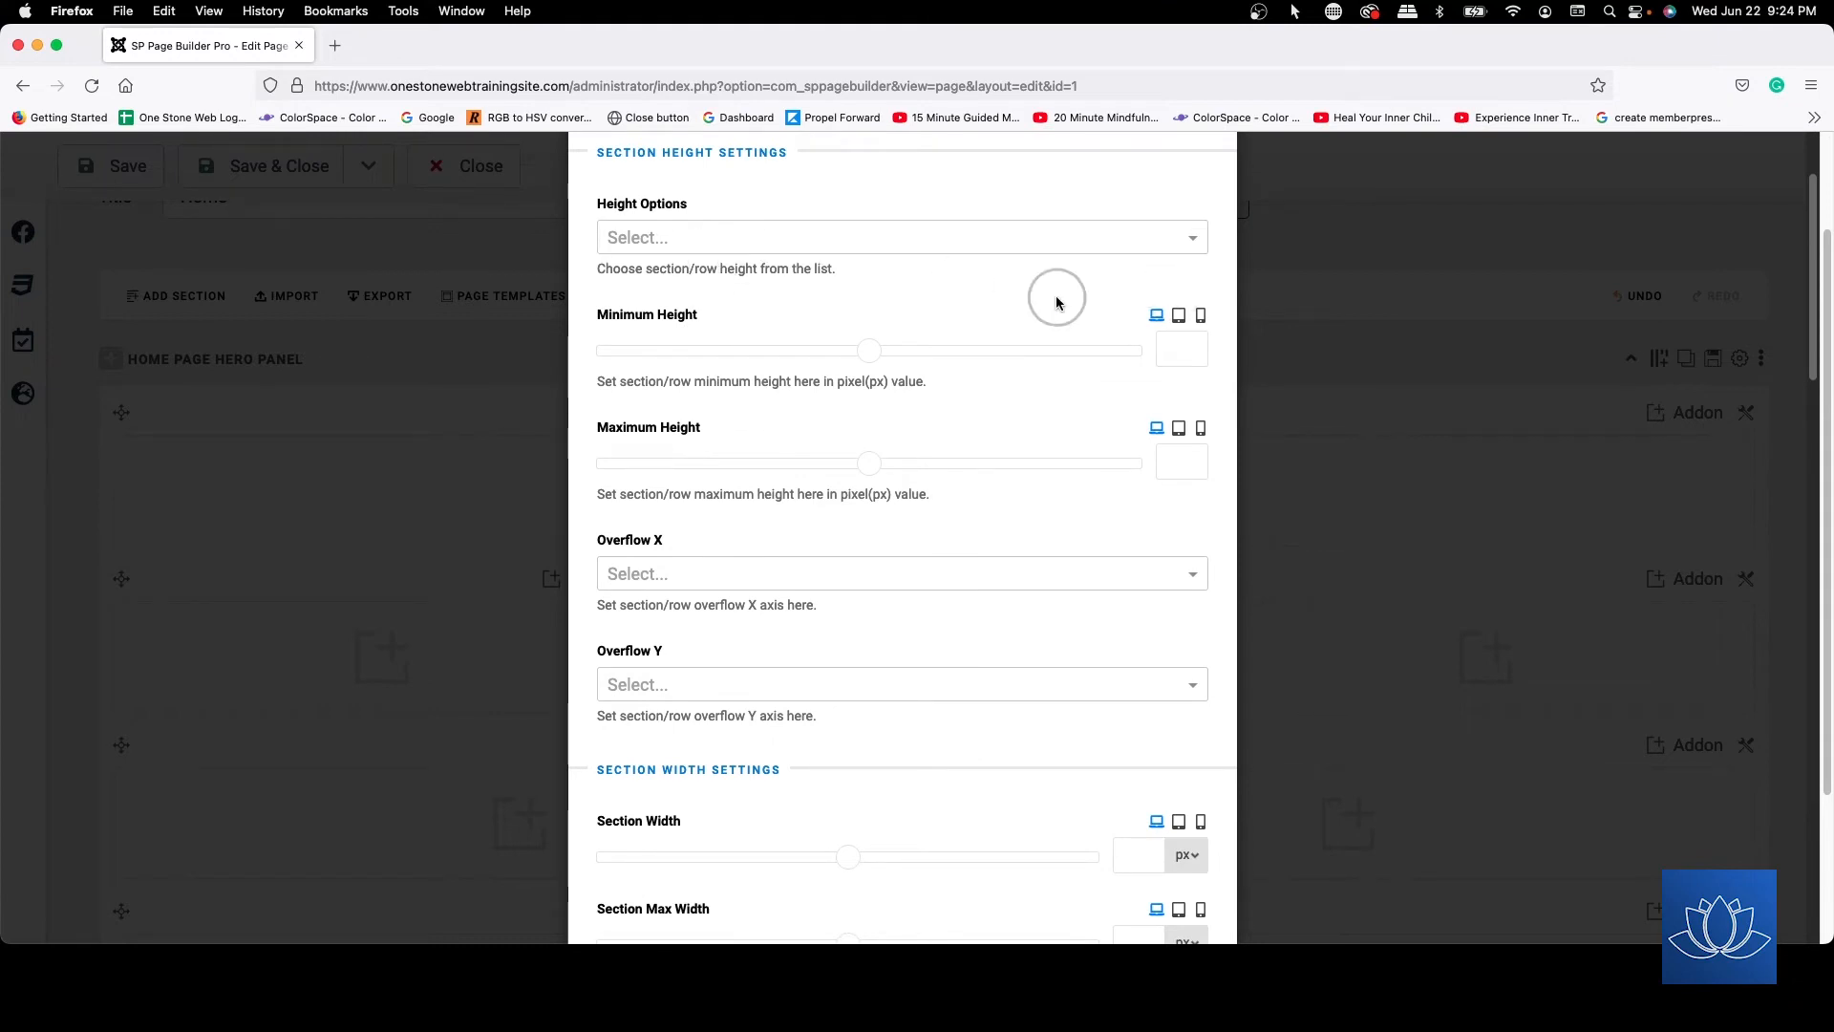
{"action": "scroll", "coordinate": [993, 294], "scroll_direction": "up", "scroll_amount": 2}
{"action": "left_click", "coordinate": [1180, 449]}
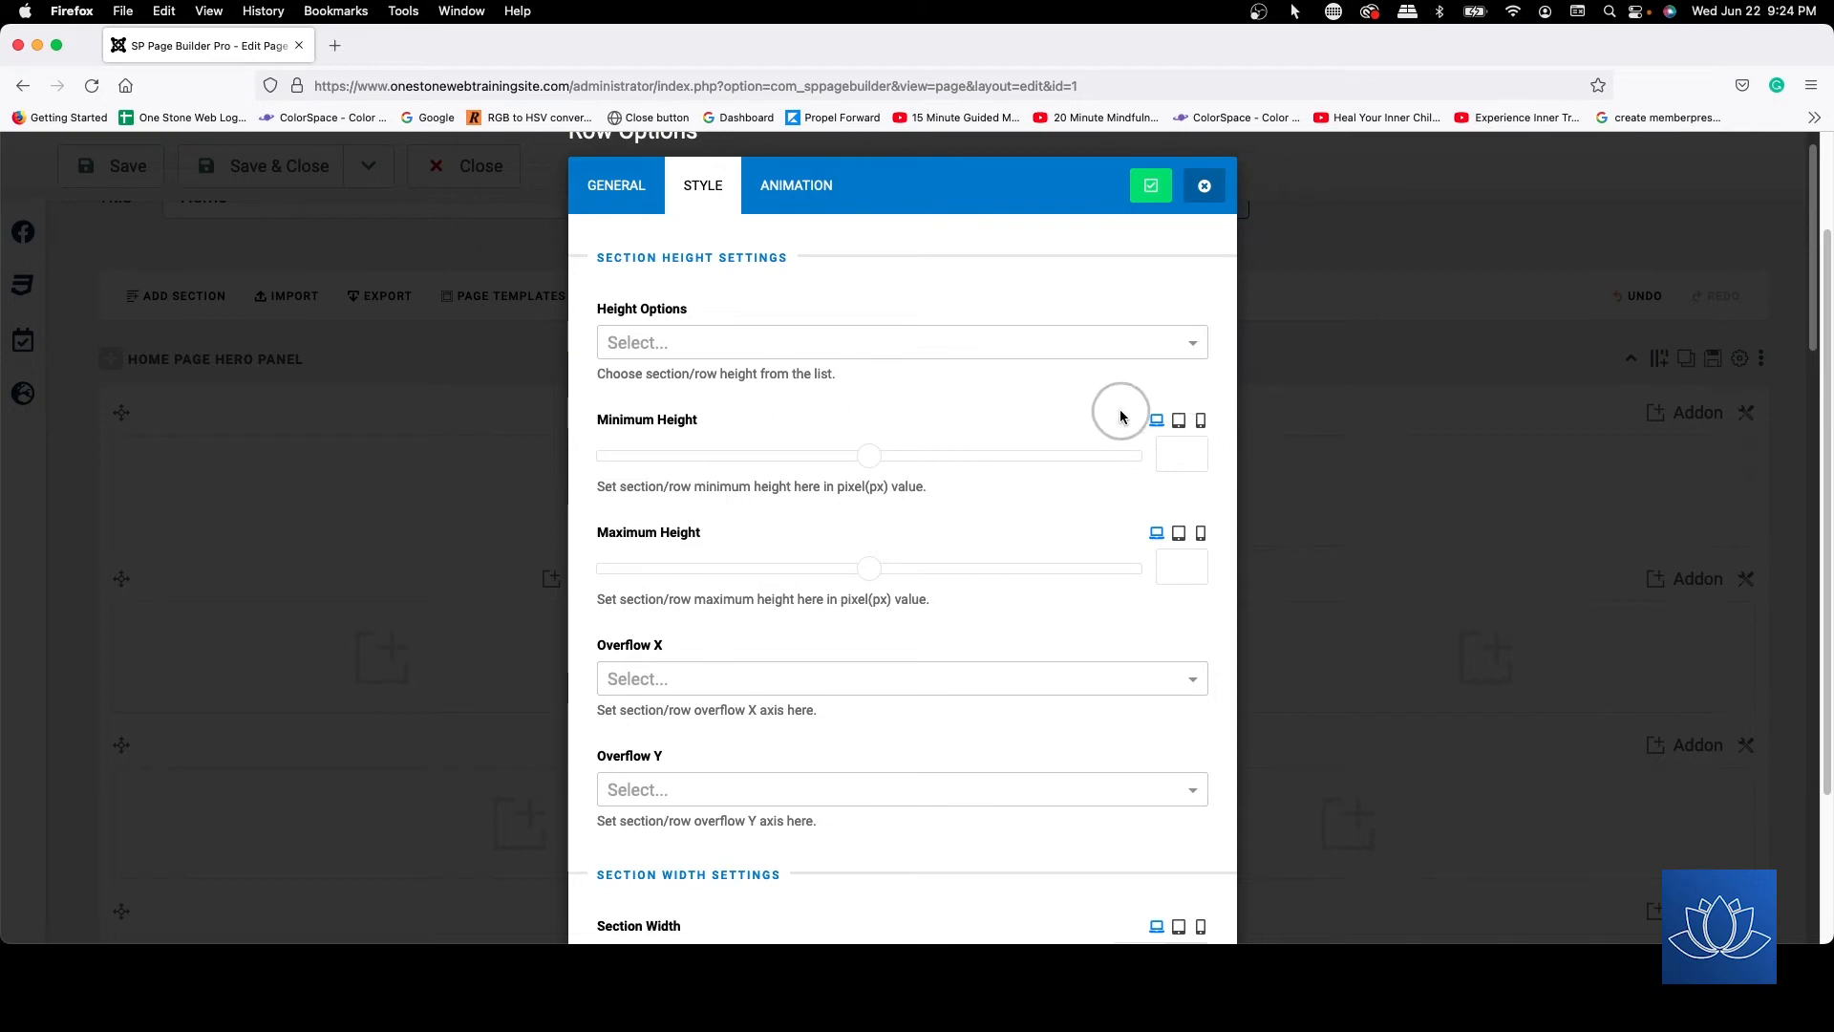
{"action": "left_click", "coordinate": [757, 336]}
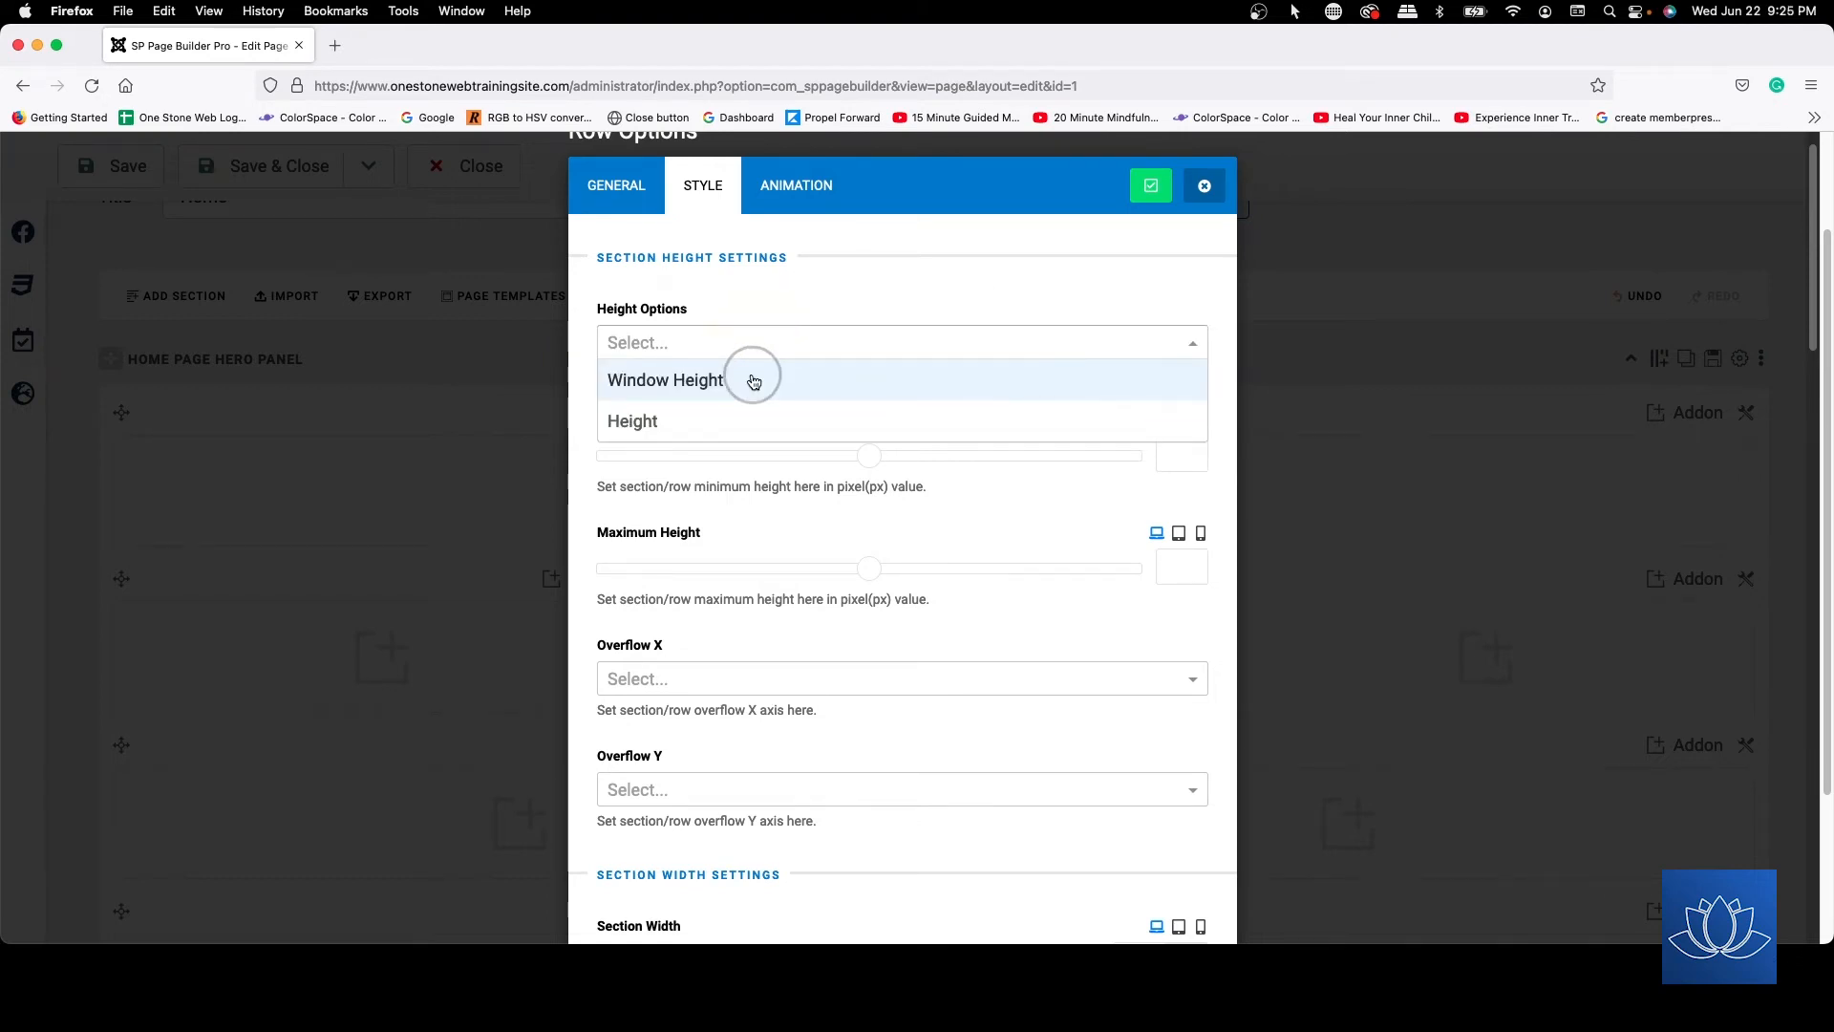
{"action": "left_click", "coordinate": [869, 280]}
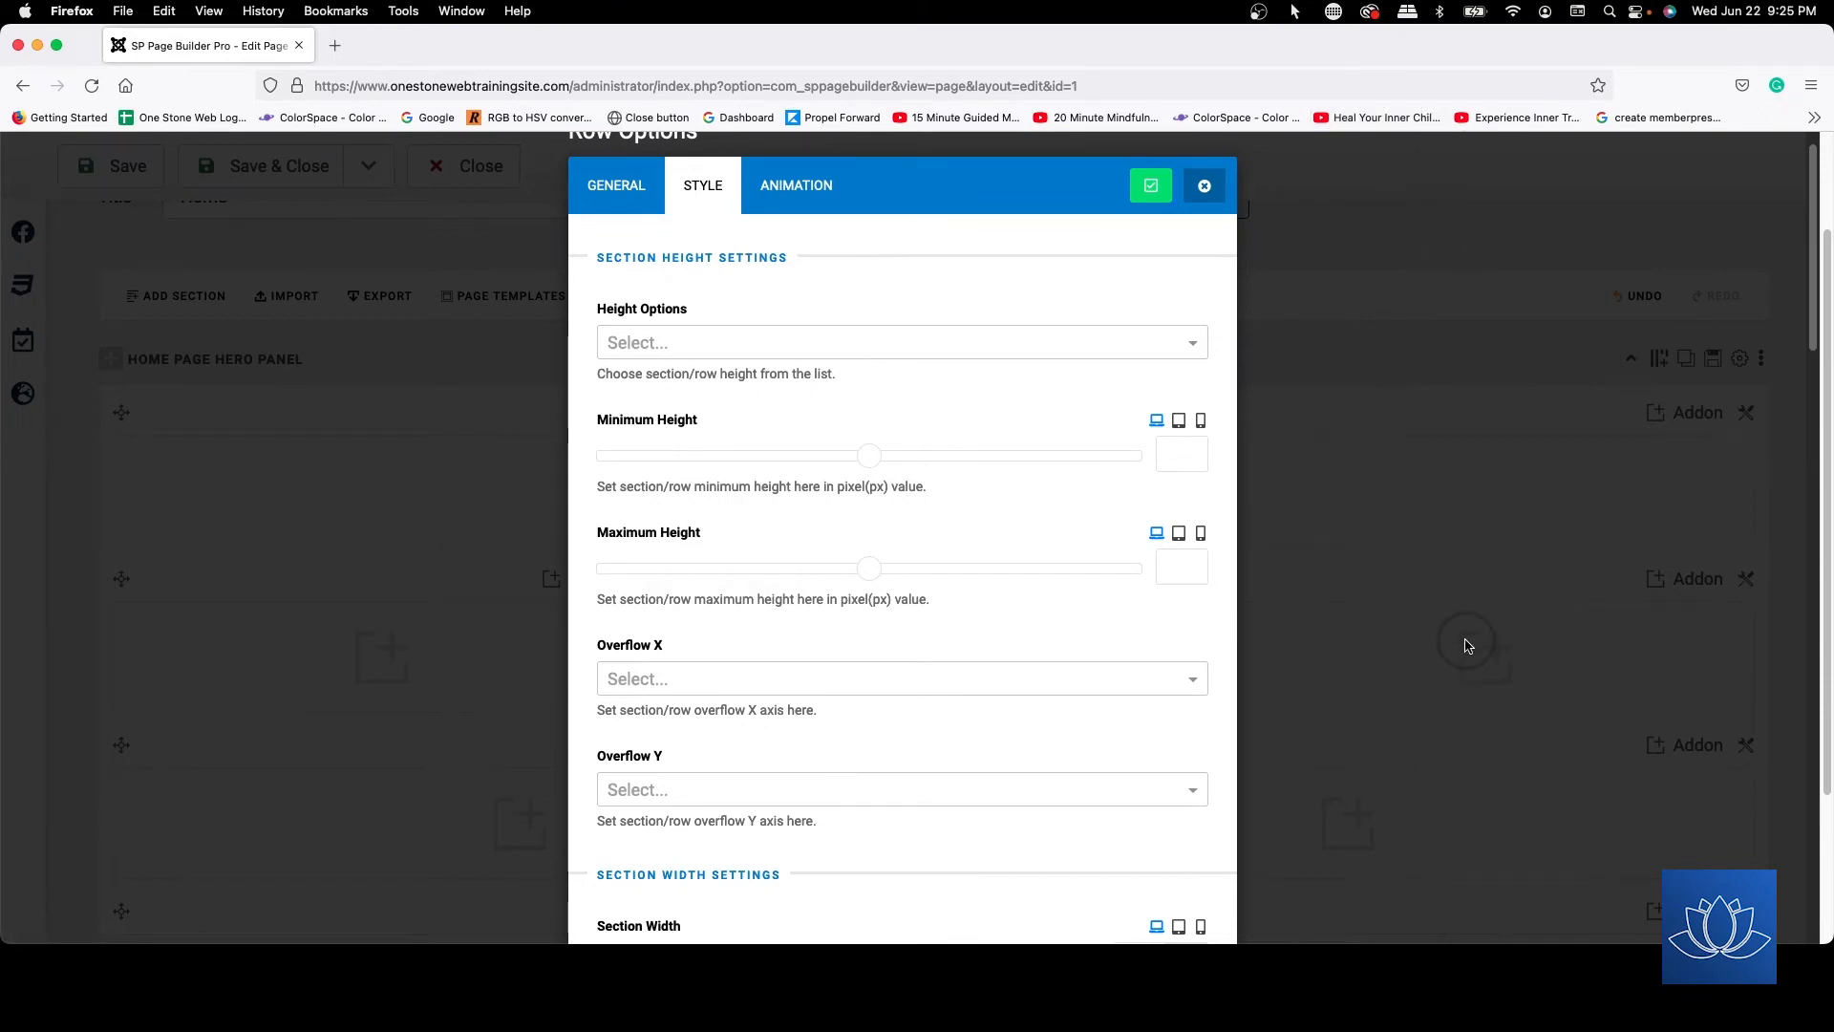
- Set the row's Height Options to Window Height, and clear that selection again
{"action": "left_click", "coordinate": [789, 340]}
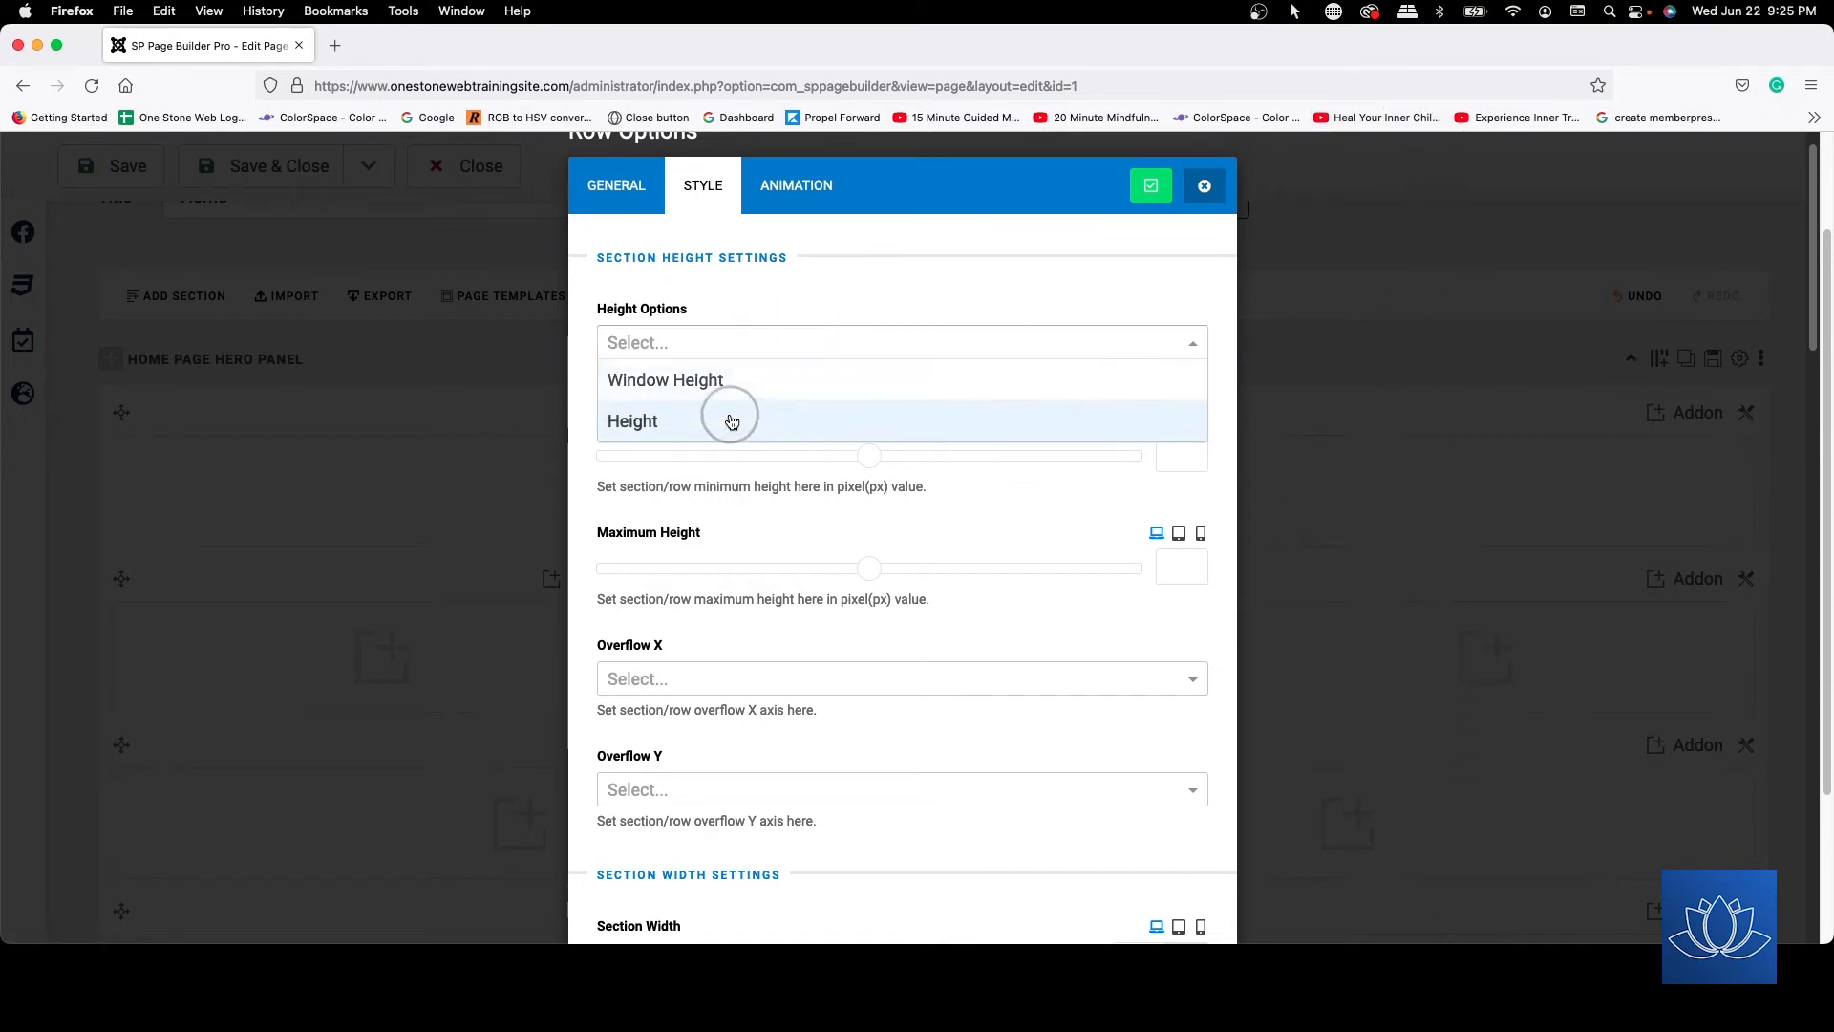
{"action": "left_click", "coordinate": [736, 383]}
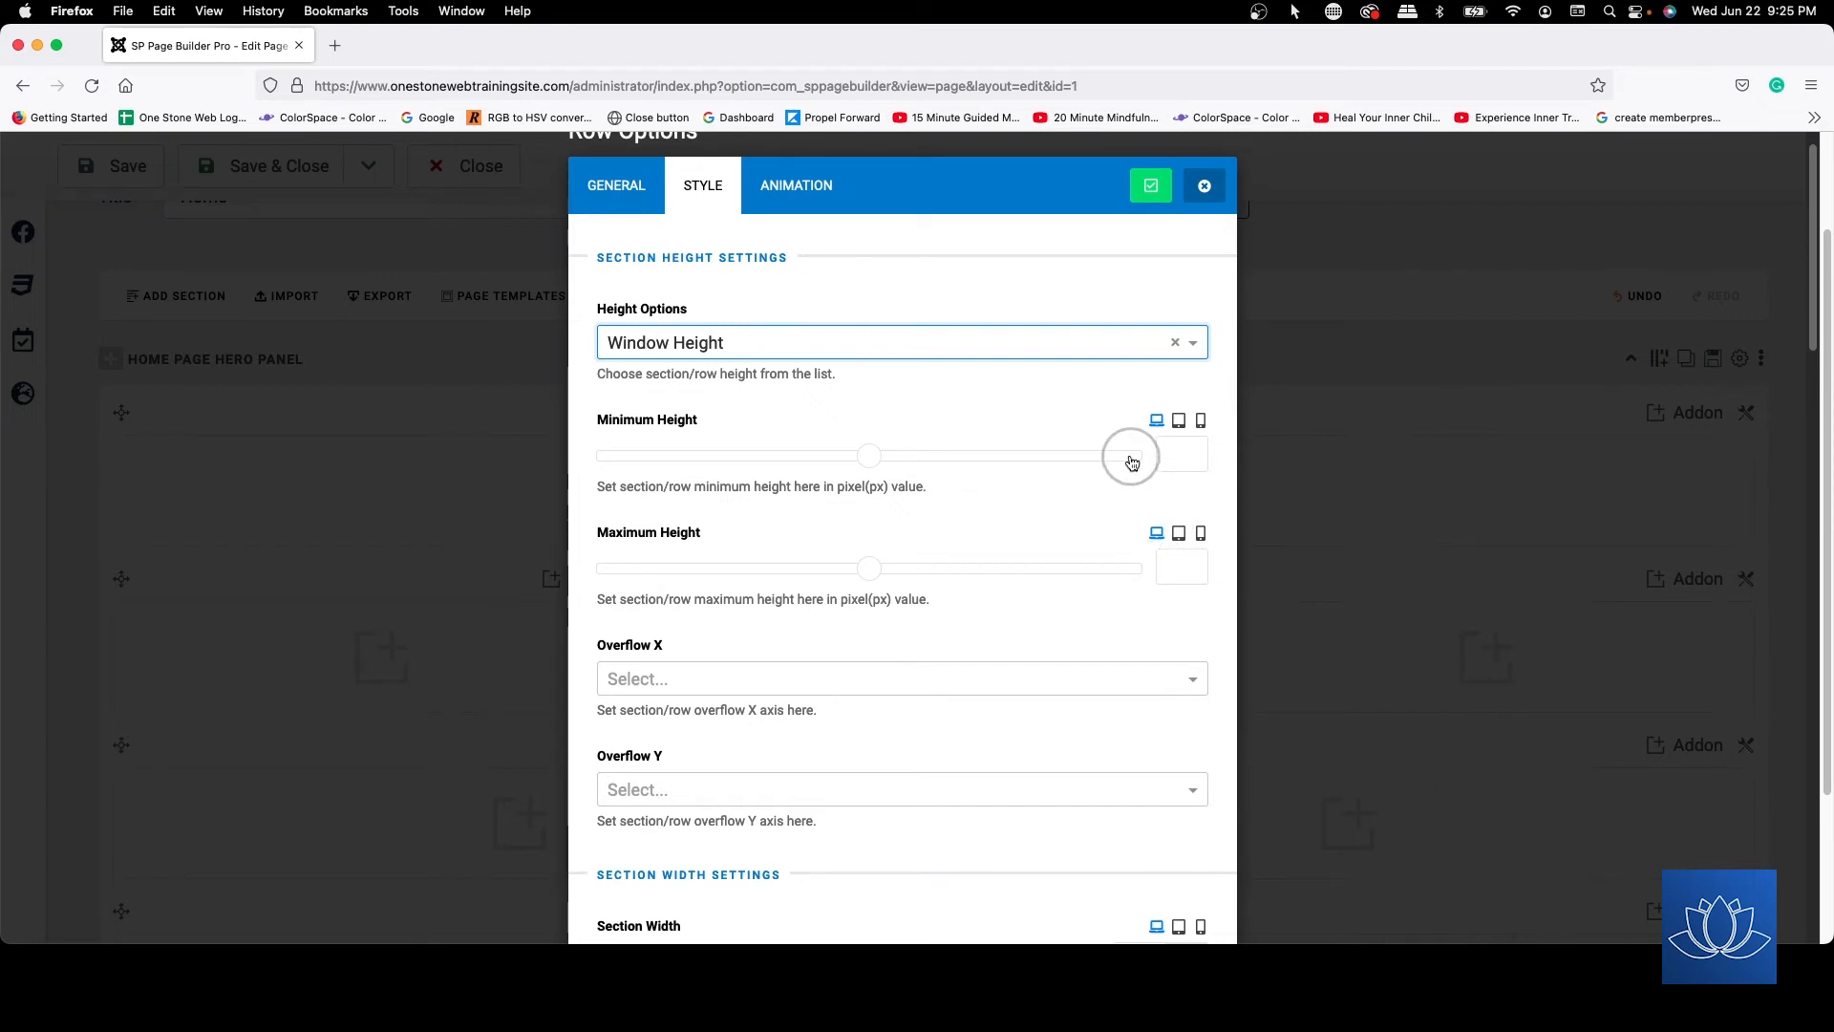
{"action": "left_click", "coordinate": [1170, 337]}
- Examine the row's section height, overflow, width, padding, and margin style settings
{"action": "scroll", "coordinate": [848, 410], "scroll_direction": "down", "scroll_amount": 1}
{"action": "scroll", "coordinate": [849, 411], "scroll_direction": "down", "scroll_amount": 4}
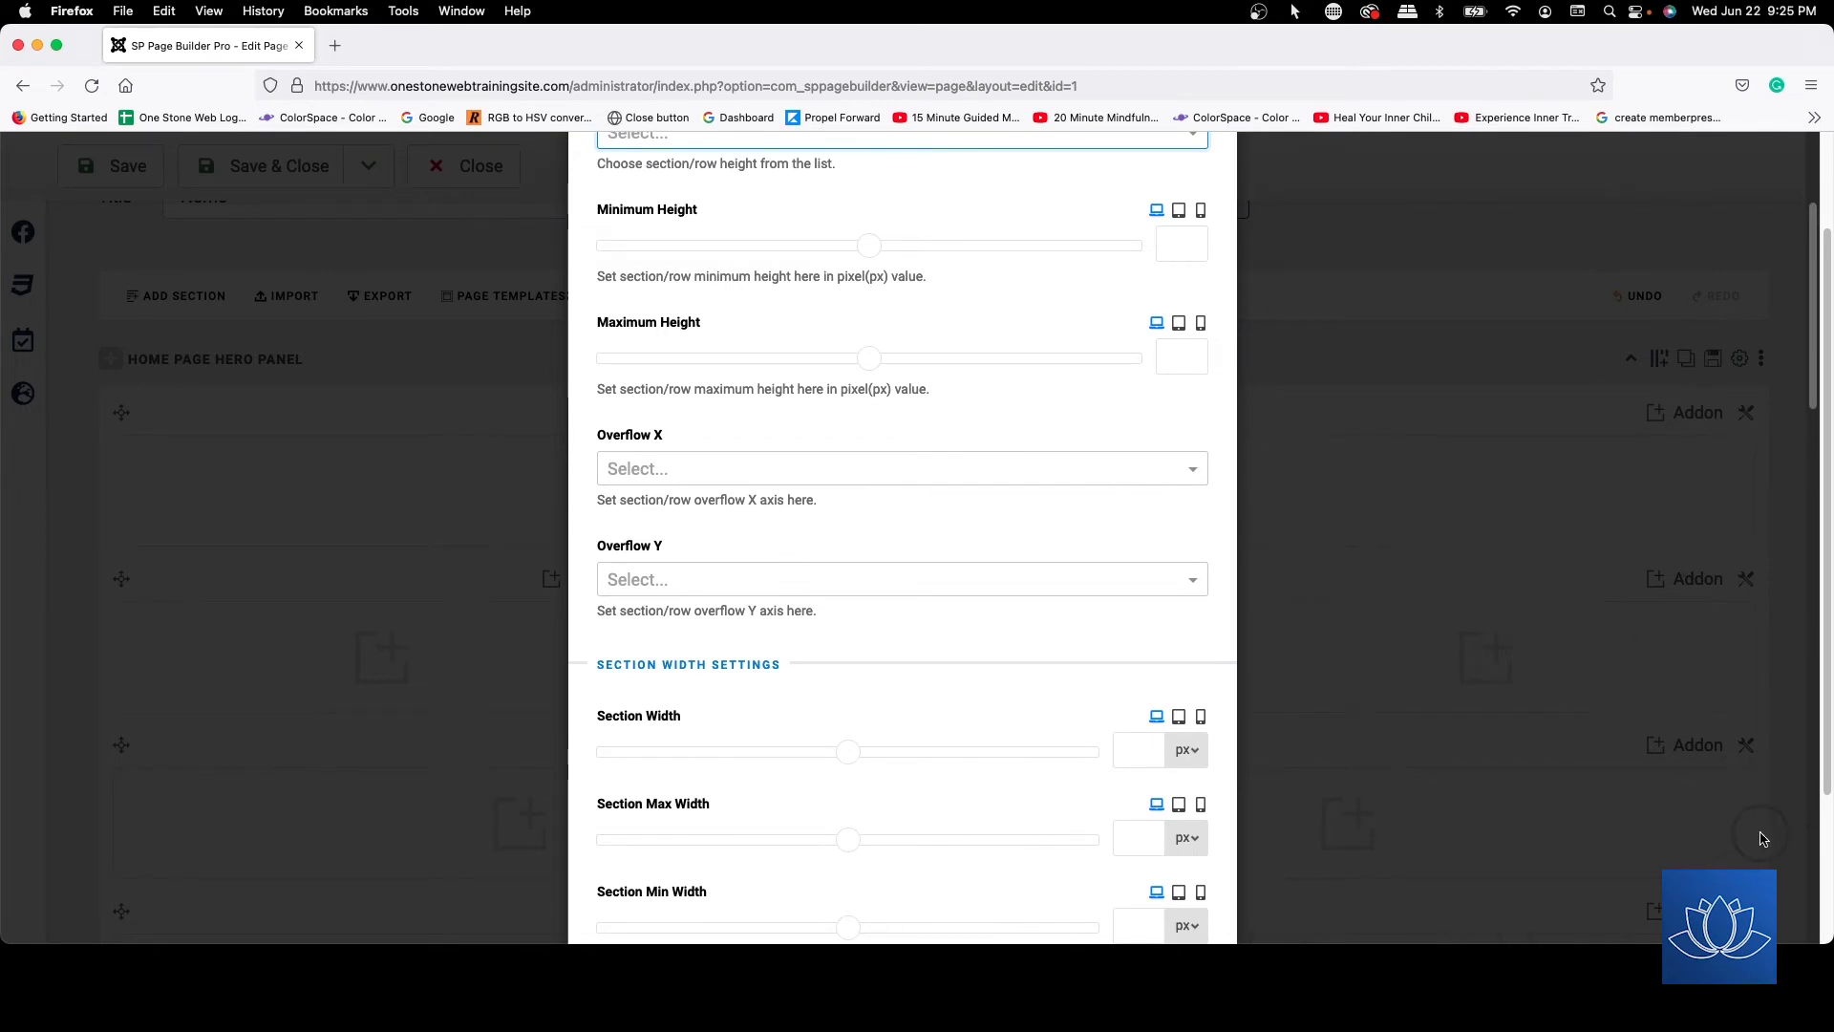
{"action": "scroll", "coordinate": [848, 463], "scroll_direction": "down", "scroll_amount": 4}
{"action": "scroll", "coordinate": [850, 467], "scroll_direction": "down", "scroll_amount": 4}
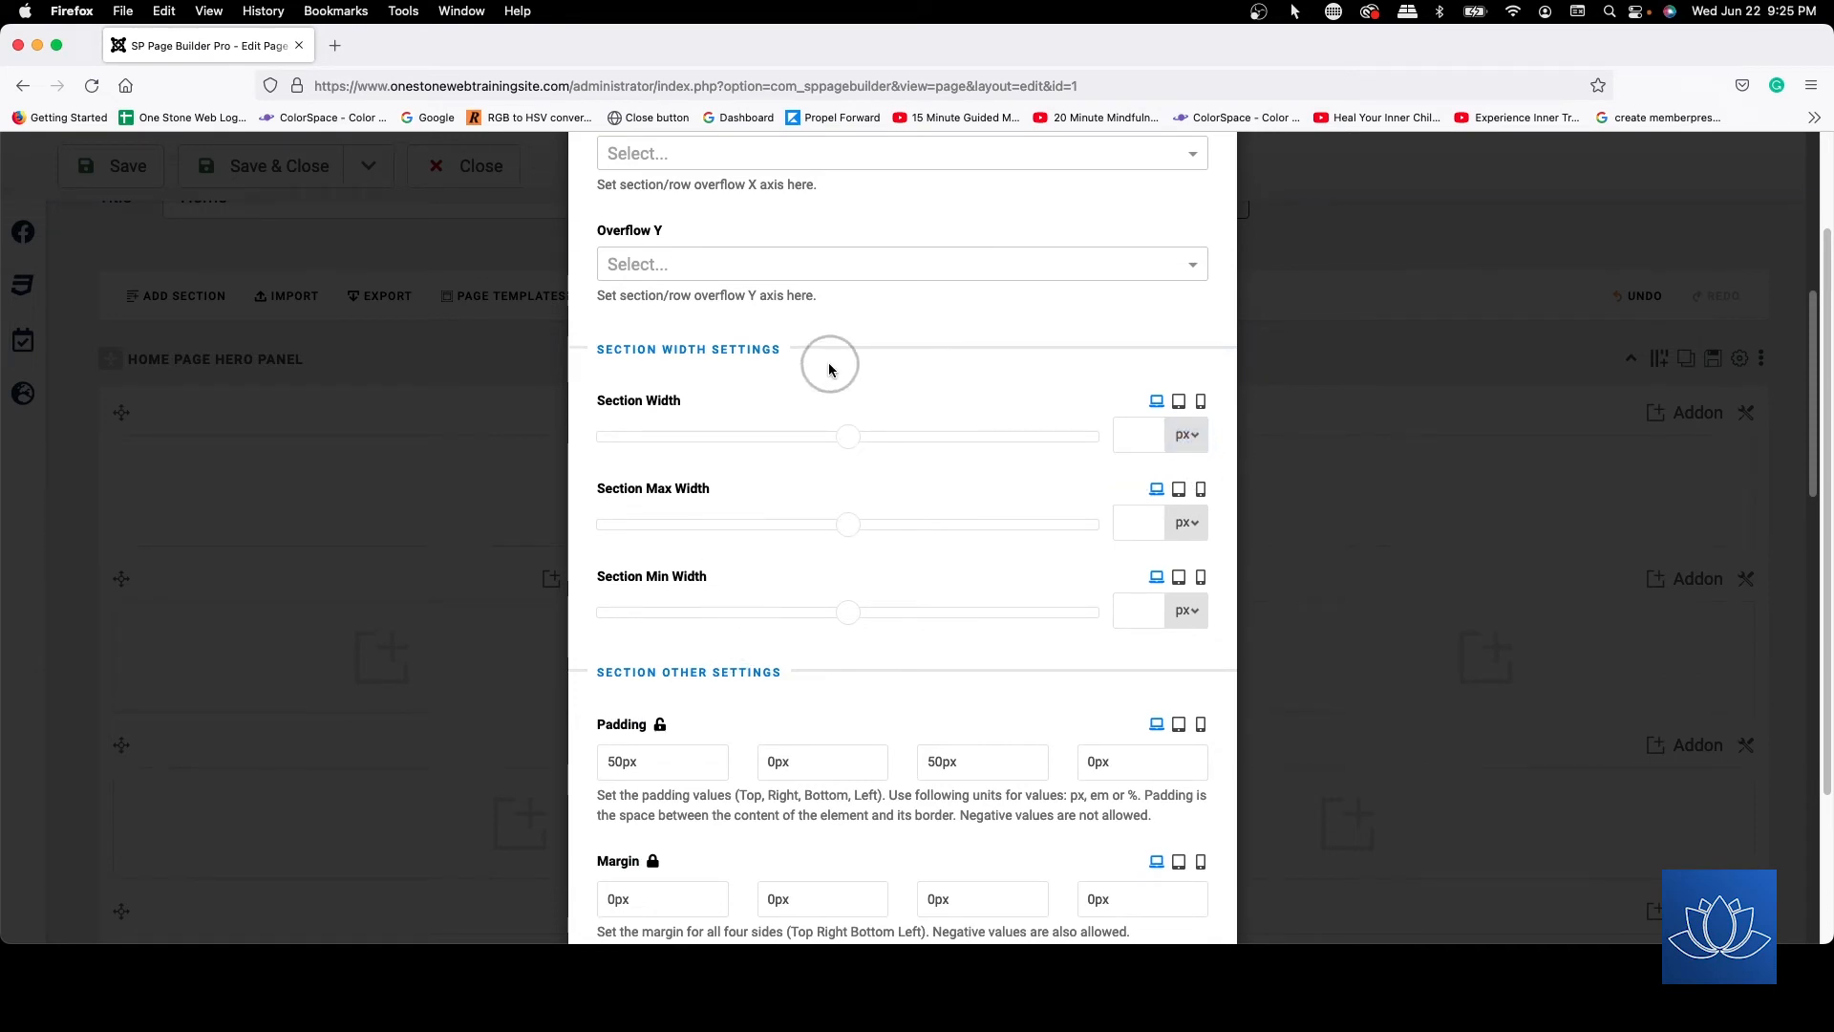
{"action": "scroll", "coordinate": [867, 399], "scroll_direction": "down", "scroll_amount": 4}
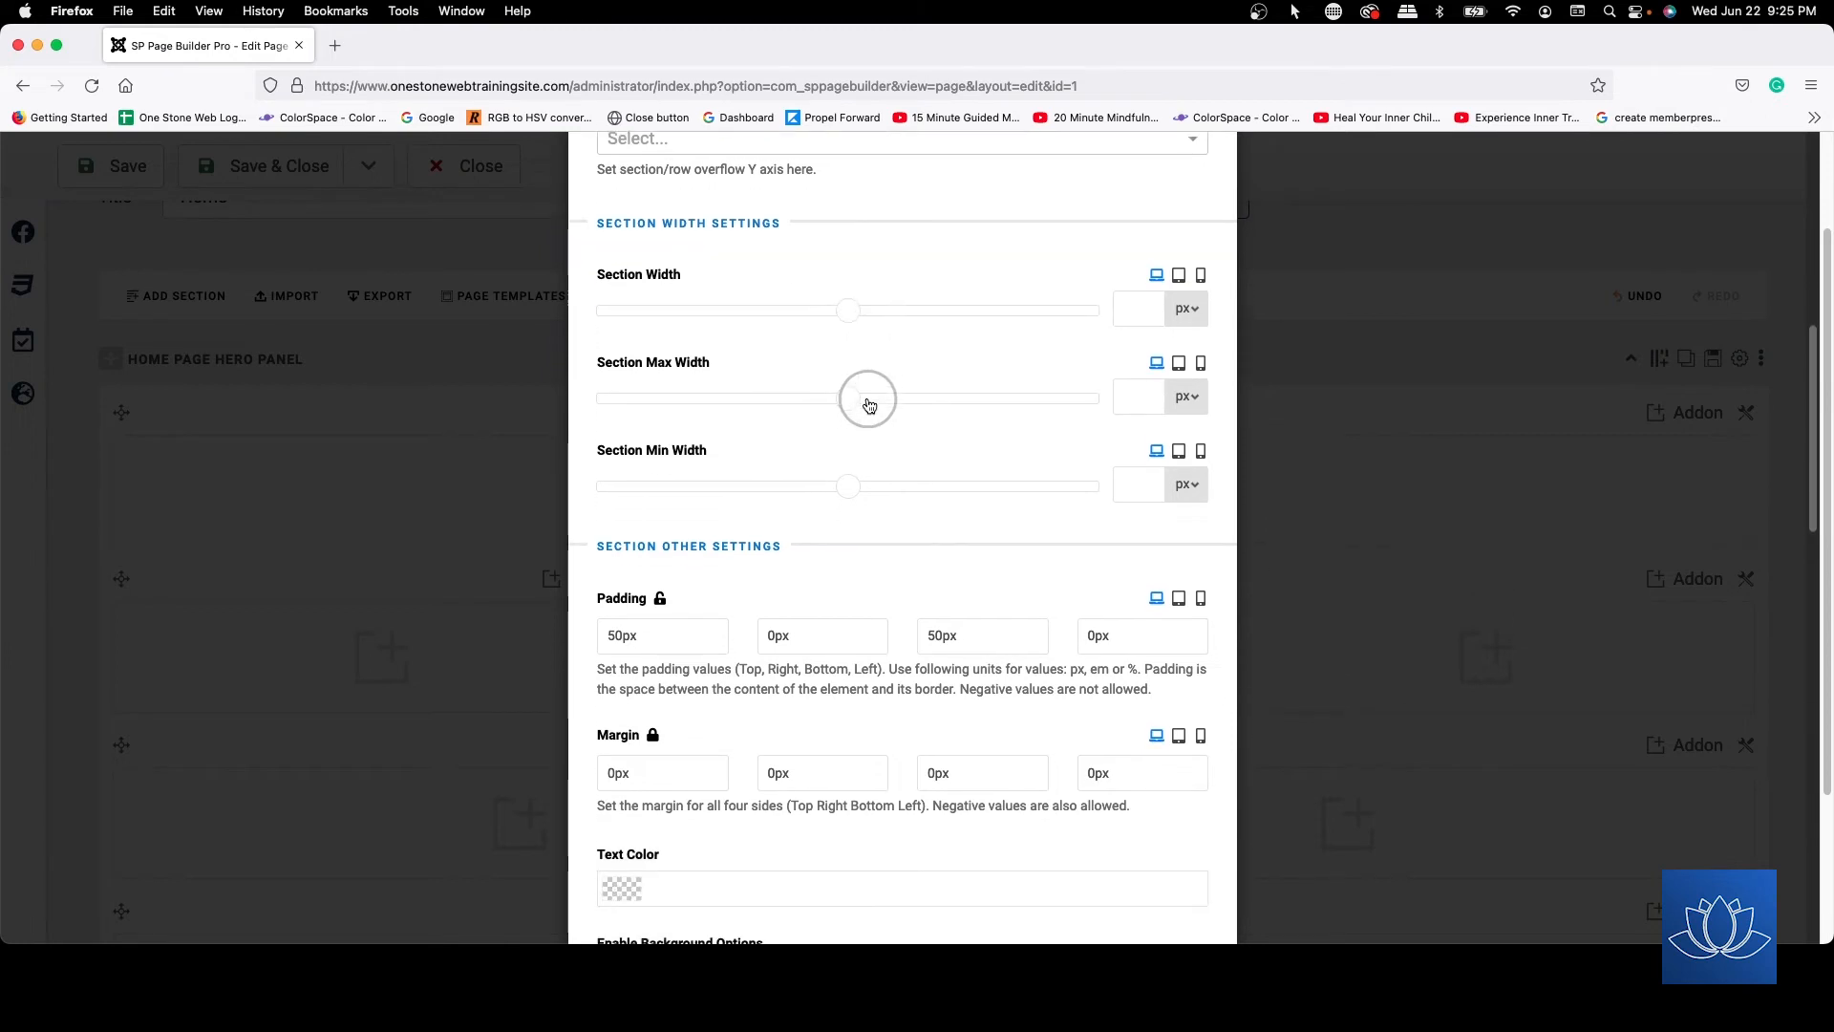
{"action": "scroll", "coordinate": [869, 401], "scroll_direction": "down", "scroll_amount": 3}
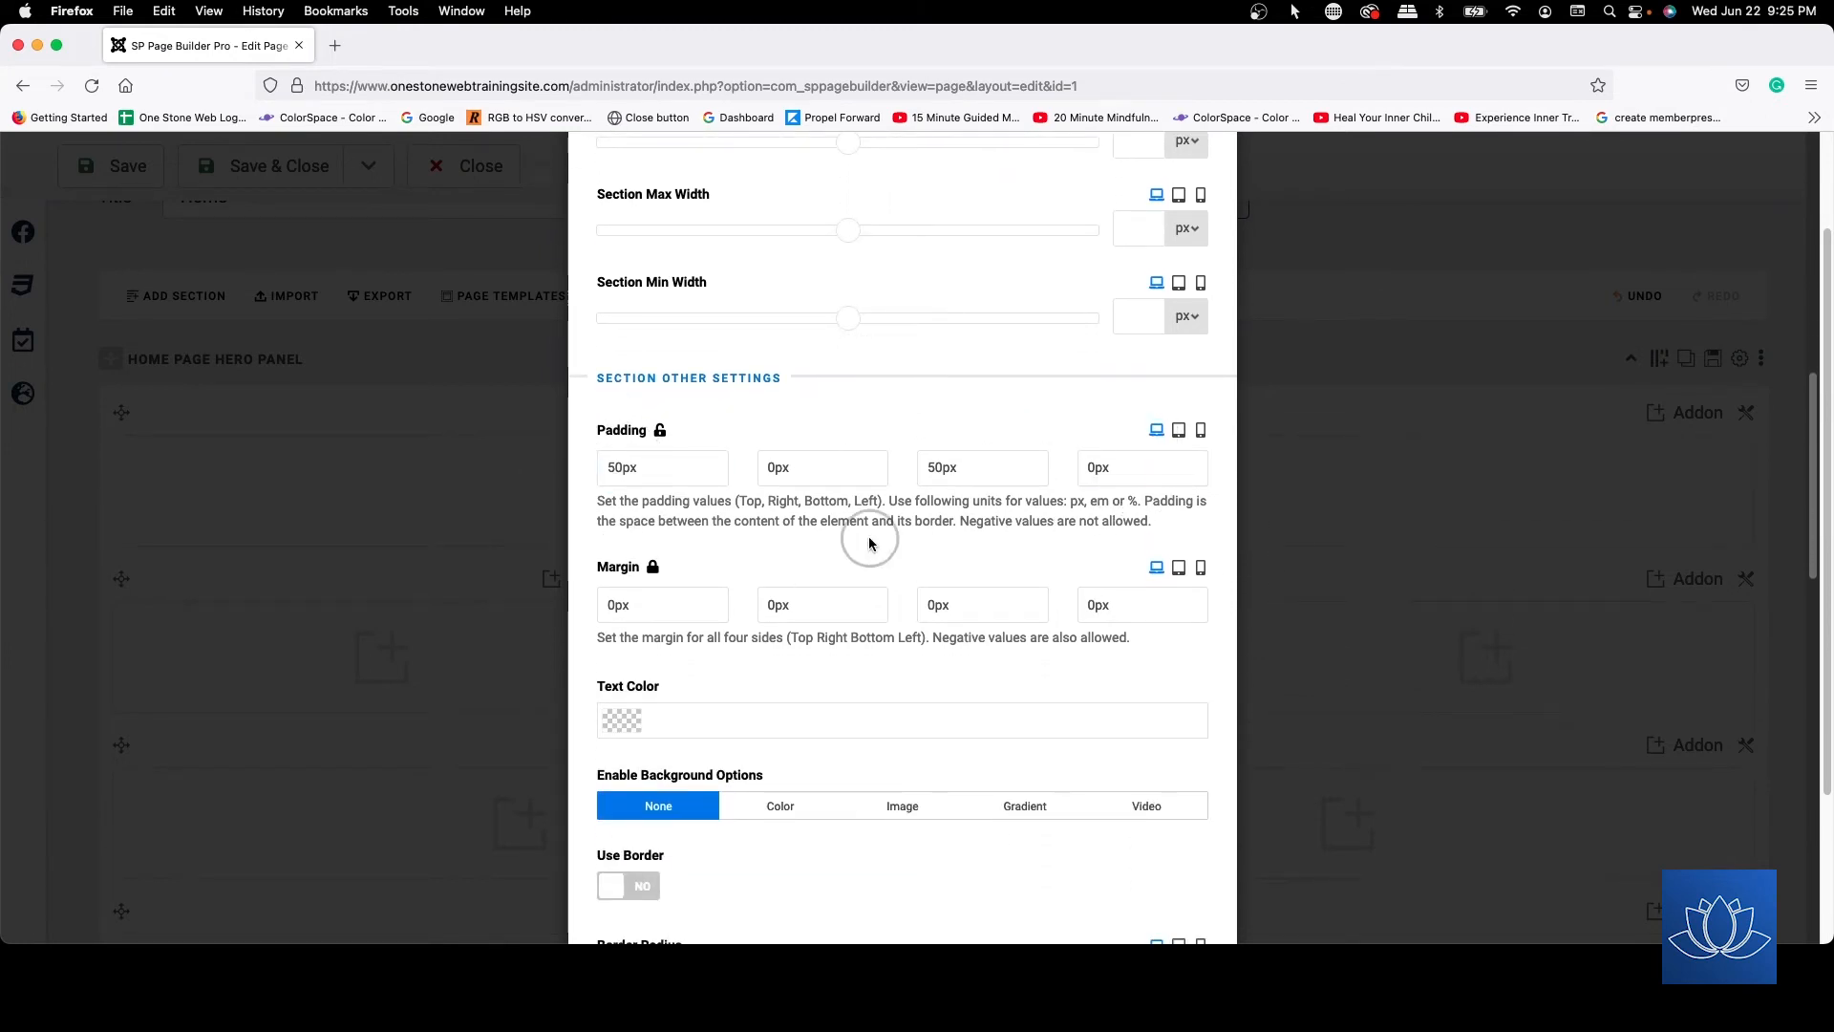
- Revisit the row's general options and check the Fluid Row and Remove Columns Gap settings
{"action": "scroll", "coordinate": [869, 538], "scroll_direction": "up", "scroll_amount": 10}
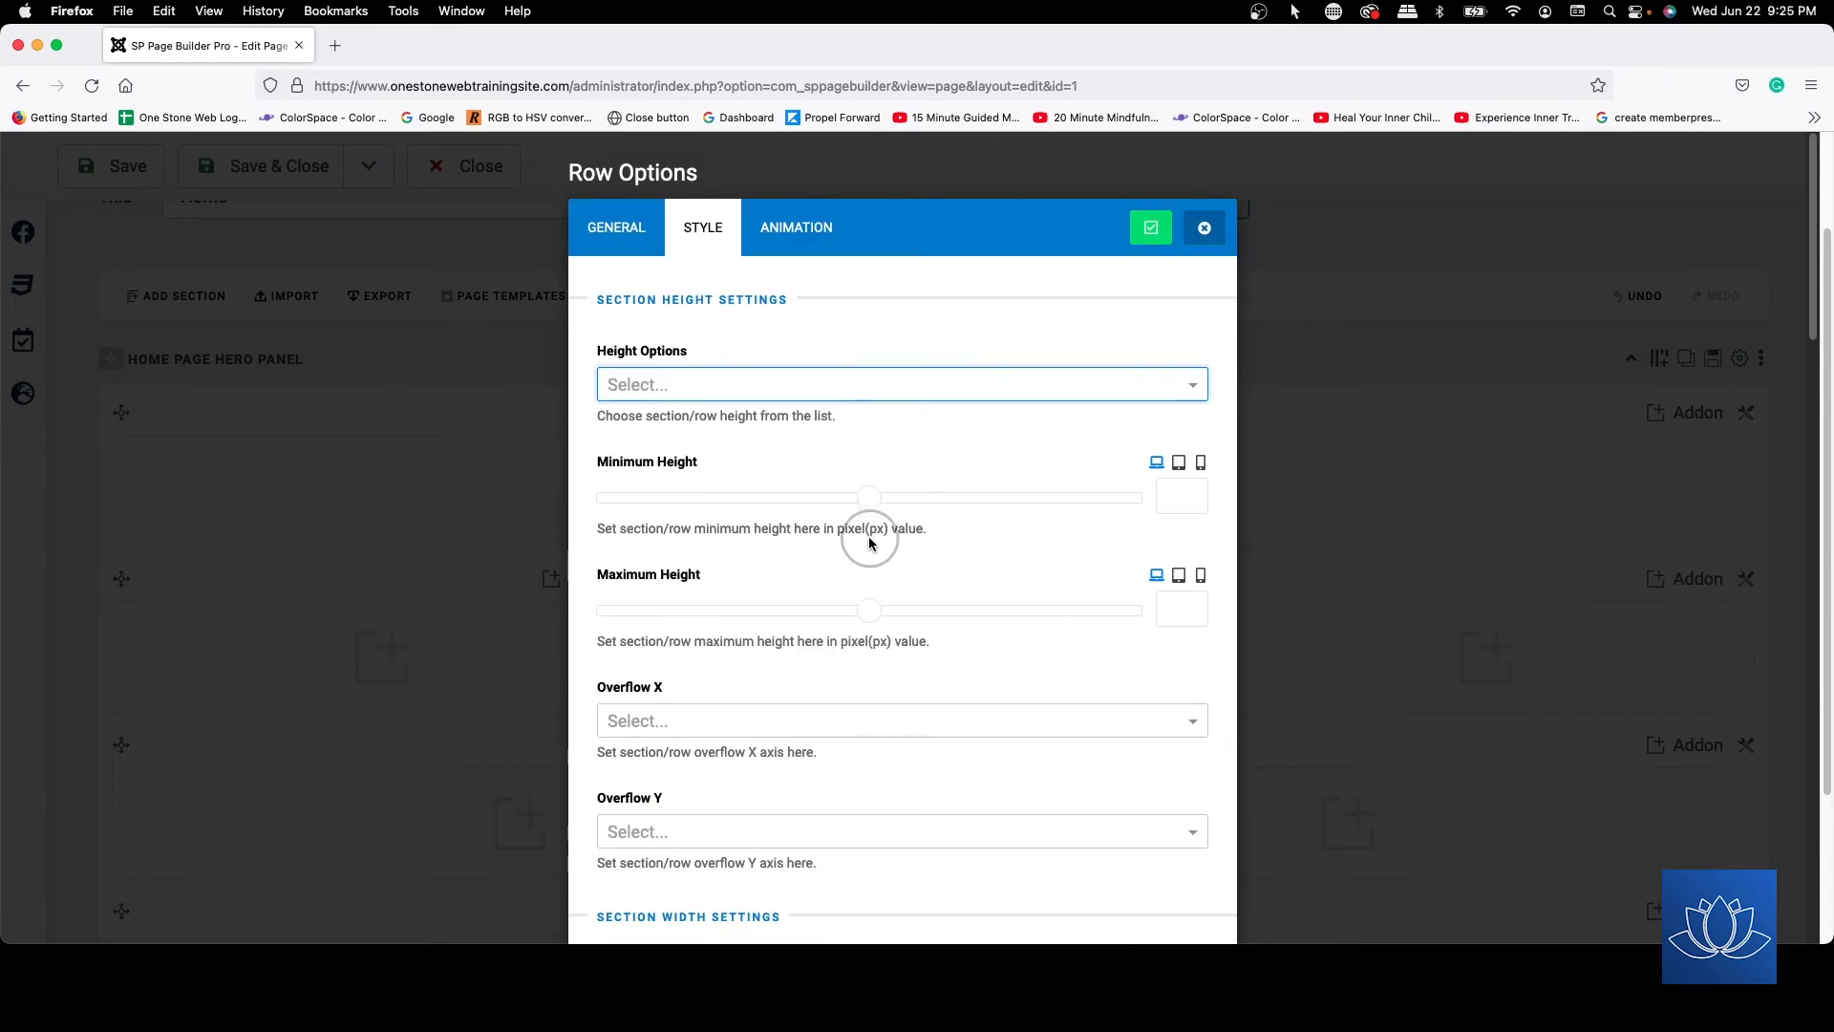
{"action": "left_click", "coordinate": [640, 212]}
{"action": "scroll", "coordinate": [726, 582], "scroll_direction": "down", "scroll_amount": 15}
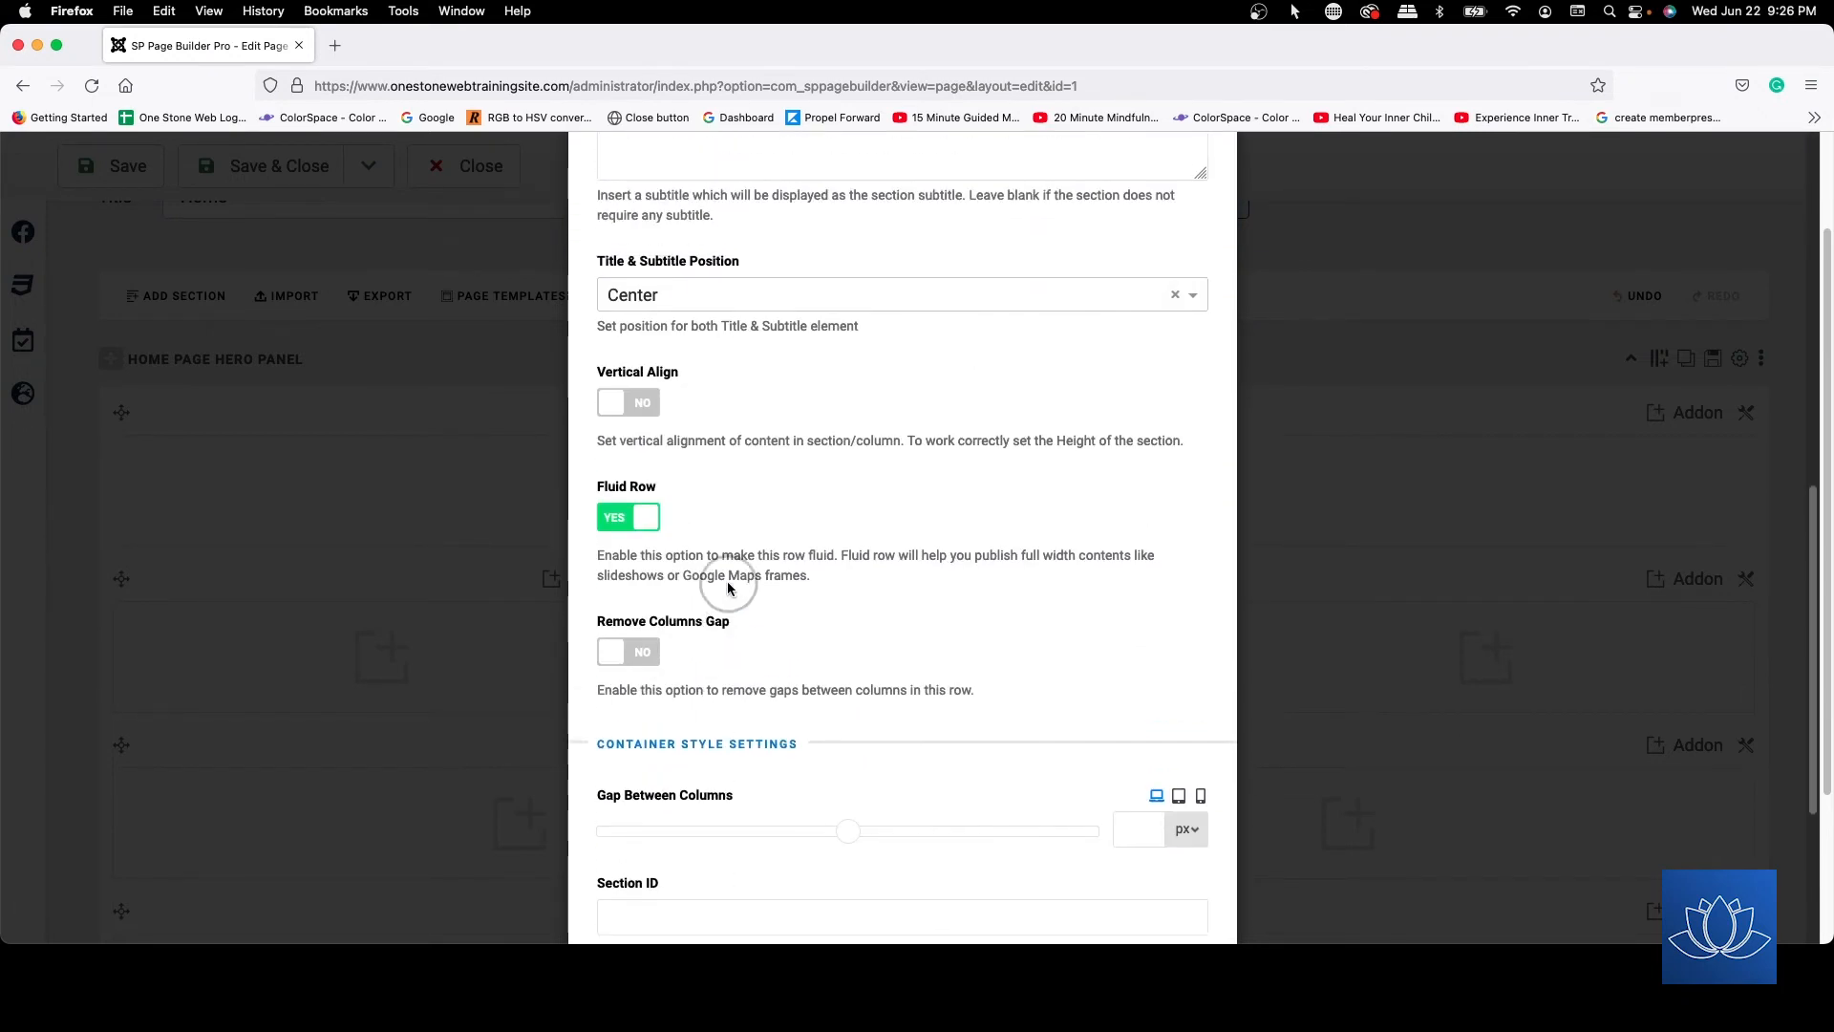
{"action": "scroll", "coordinate": [708, 520], "scroll_direction": "up", "scroll_amount": 10}
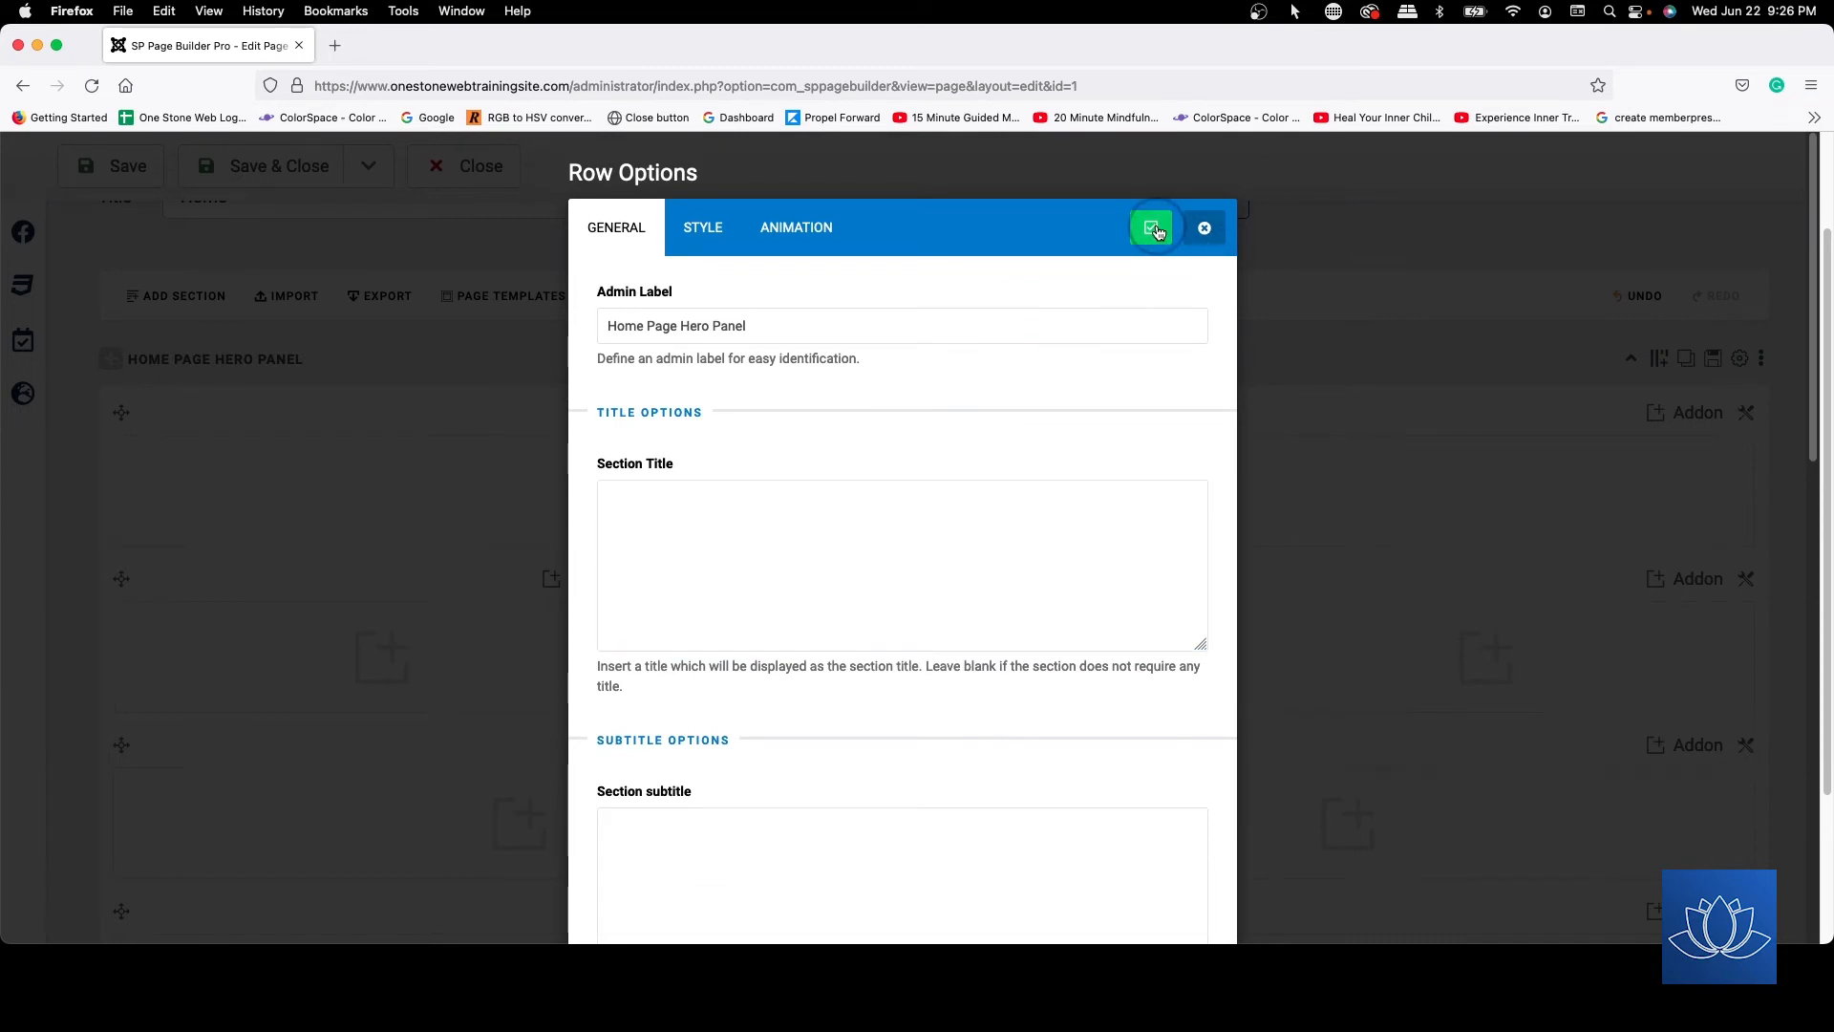
- Return to the row's style options and examine the top, right, bottom, and left padding values
{"action": "left_click", "coordinate": [726, 229]}
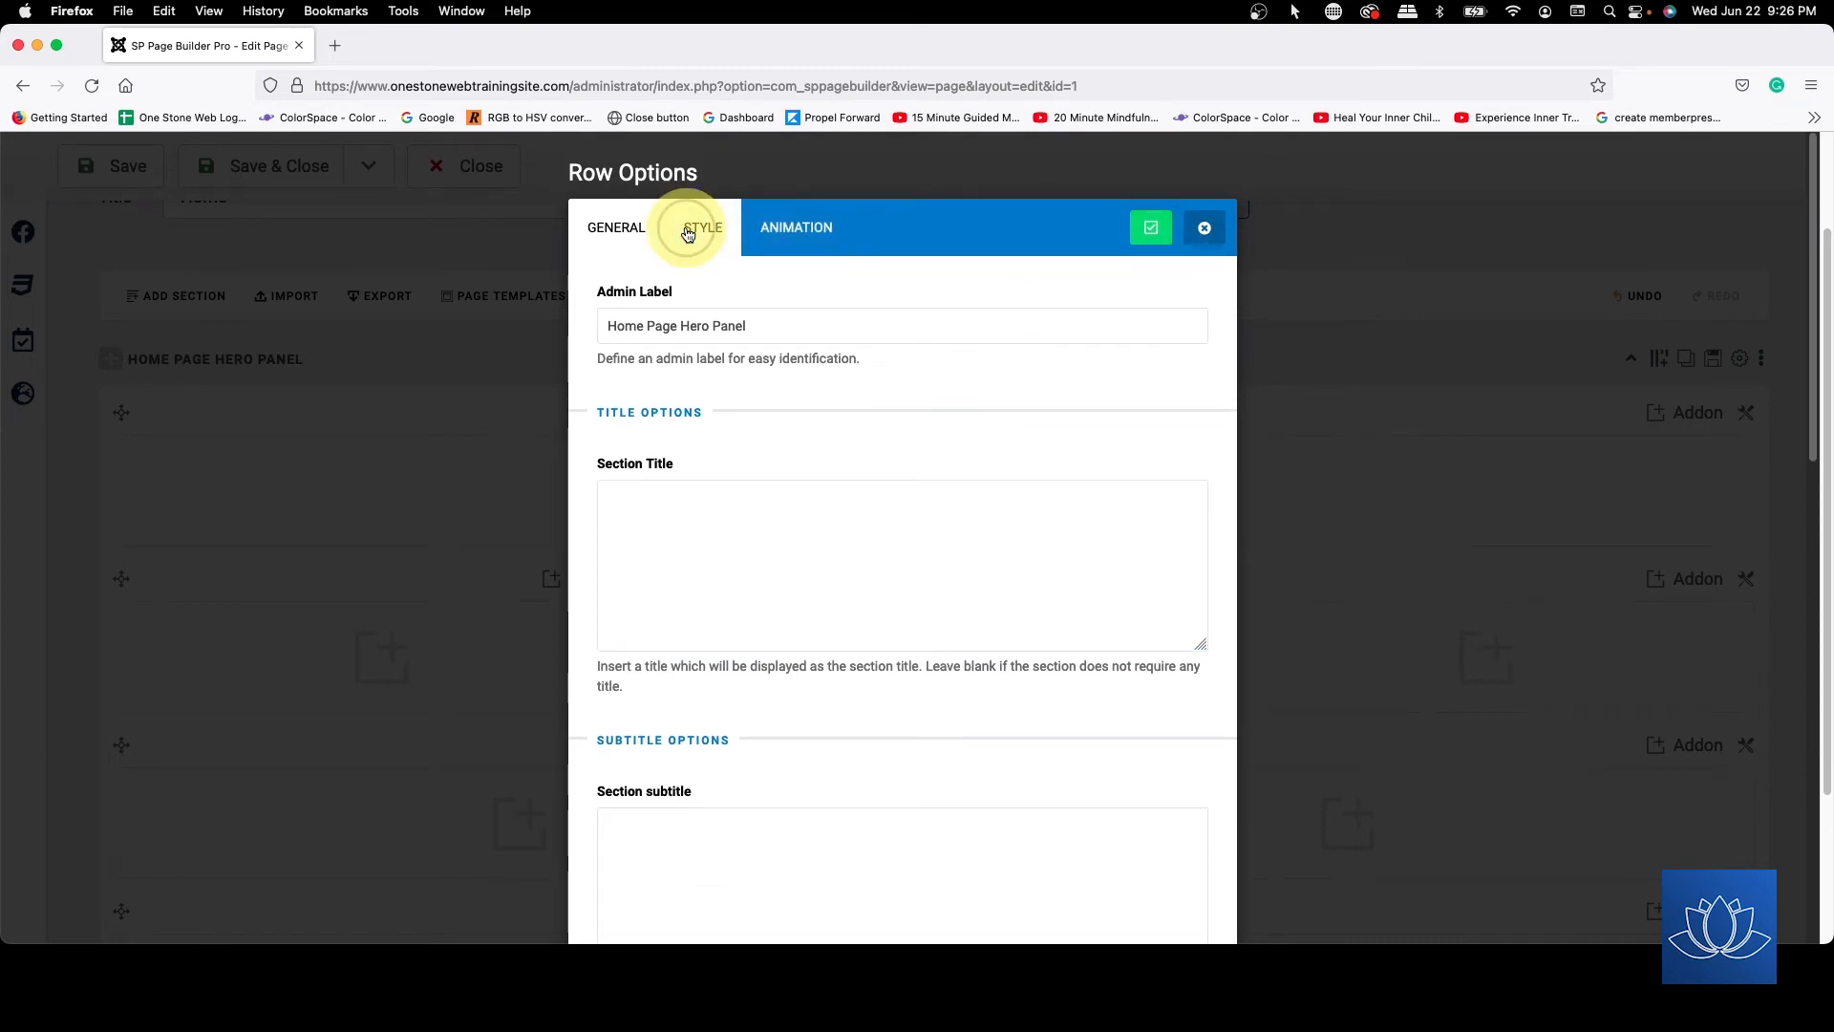
{"action": "scroll", "coordinate": [941, 628], "scroll_direction": "down", "scroll_amount": 6}
{"action": "scroll", "coordinate": [943, 632], "scroll_direction": "down", "scroll_amount": 3}
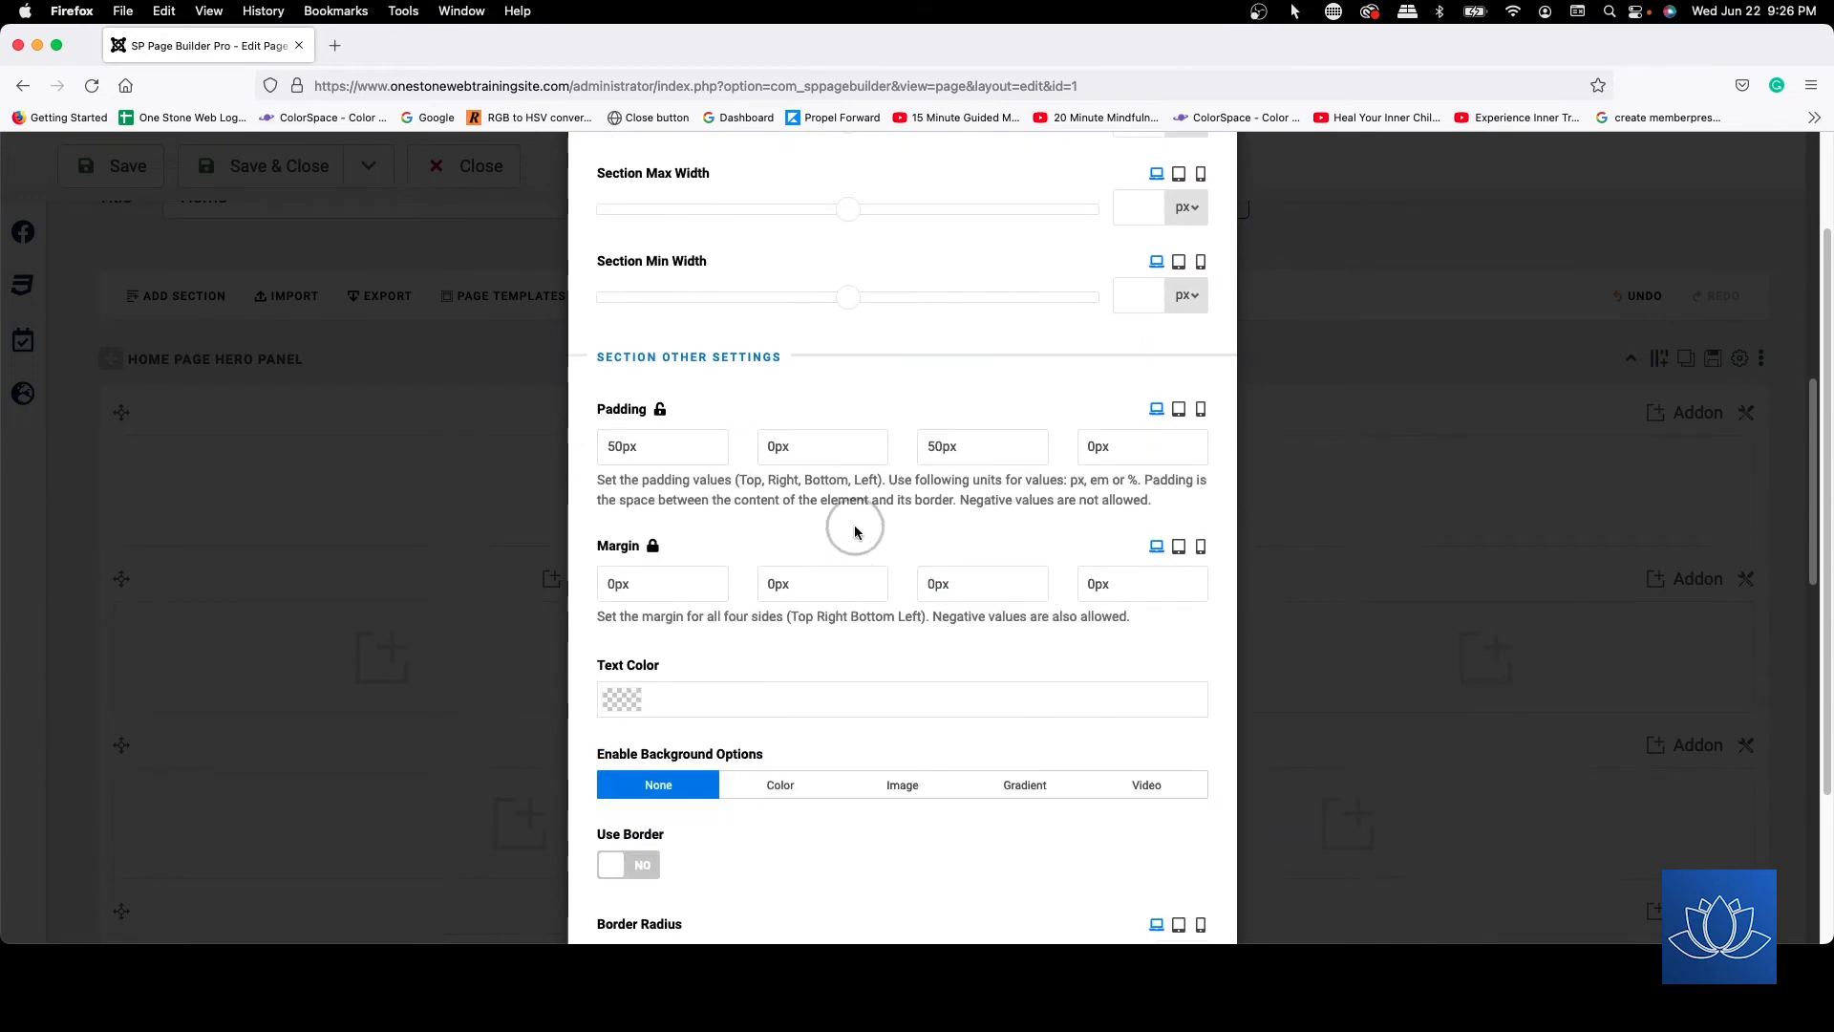
{"action": "left_click", "coordinate": [655, 448]}
{"action": "left_click", "coordinate": [602, 445]}
{"action": "left_click", "coordinate": [870, 454]}
{"action": "left_click", "coordinate": [1003, 446]}
{"action": "left_click", "coordinate": [1135, 445]}
{"action": "left_click", "coordinate": [573, 594]}
{"action": "left_click", "coordinate": [621, 446]}
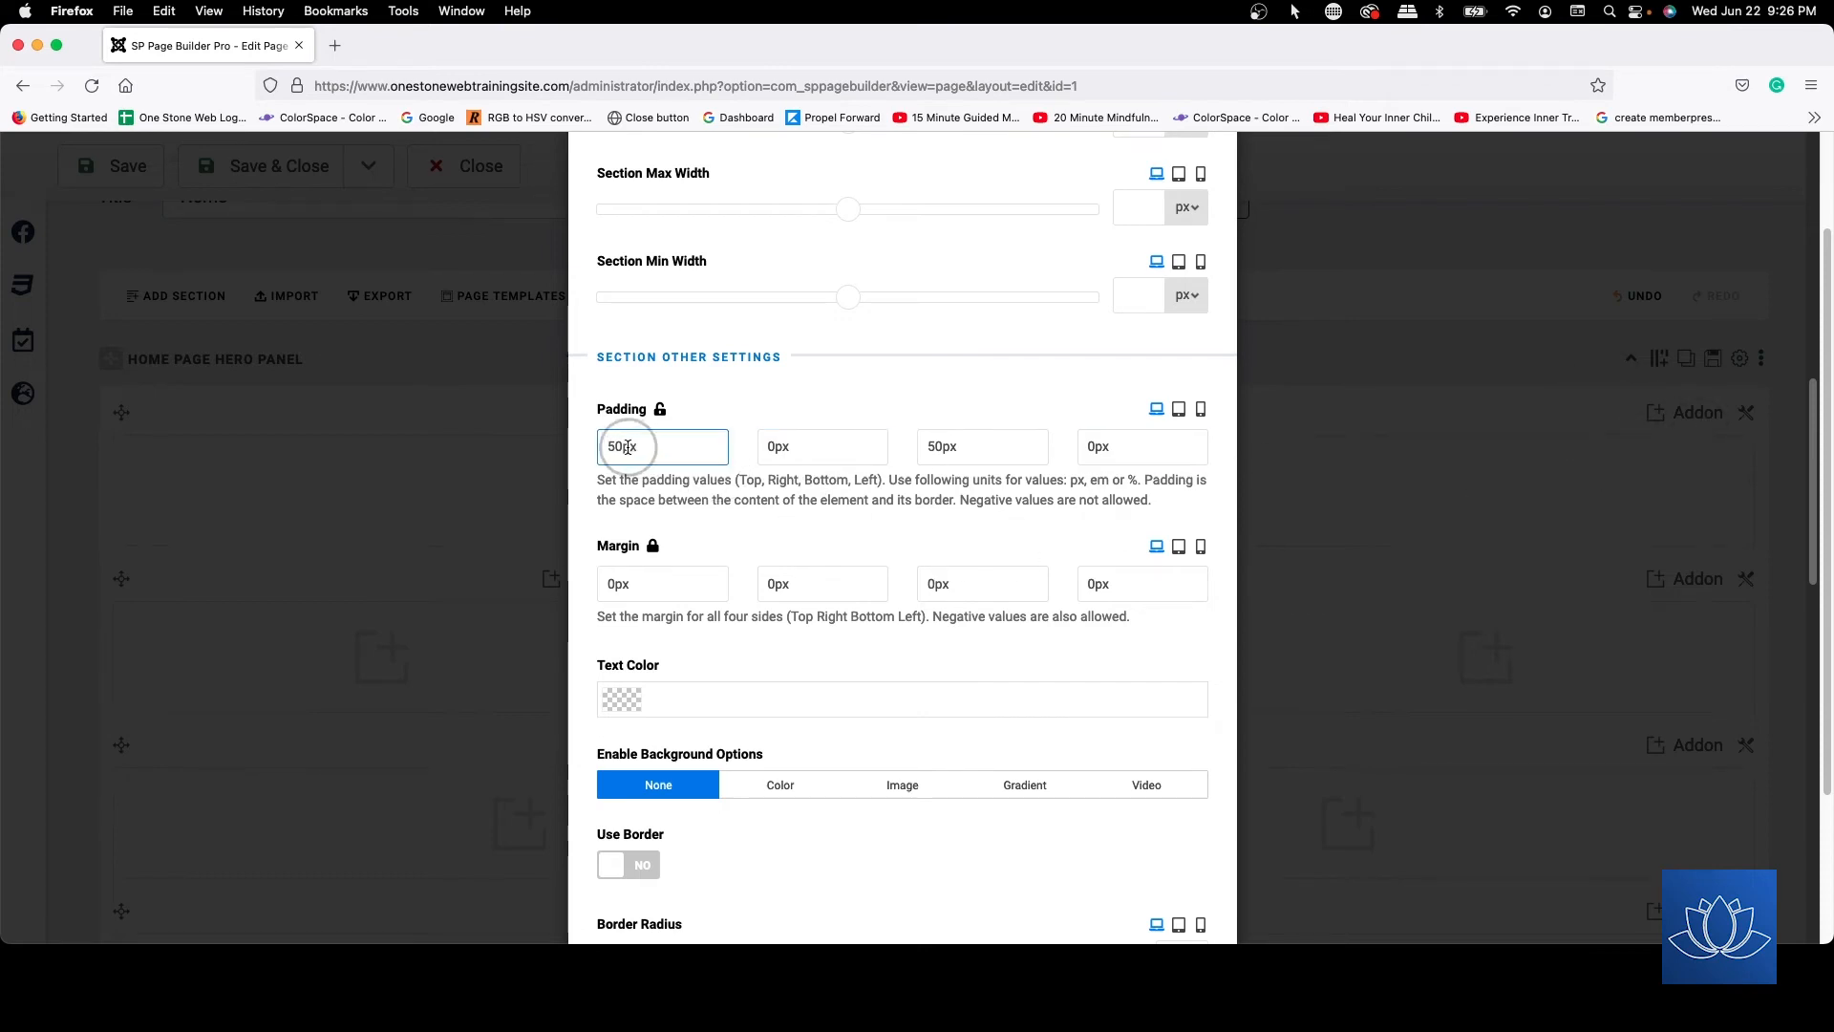
{"action": "left_click", "coordinate": [946, 443]}
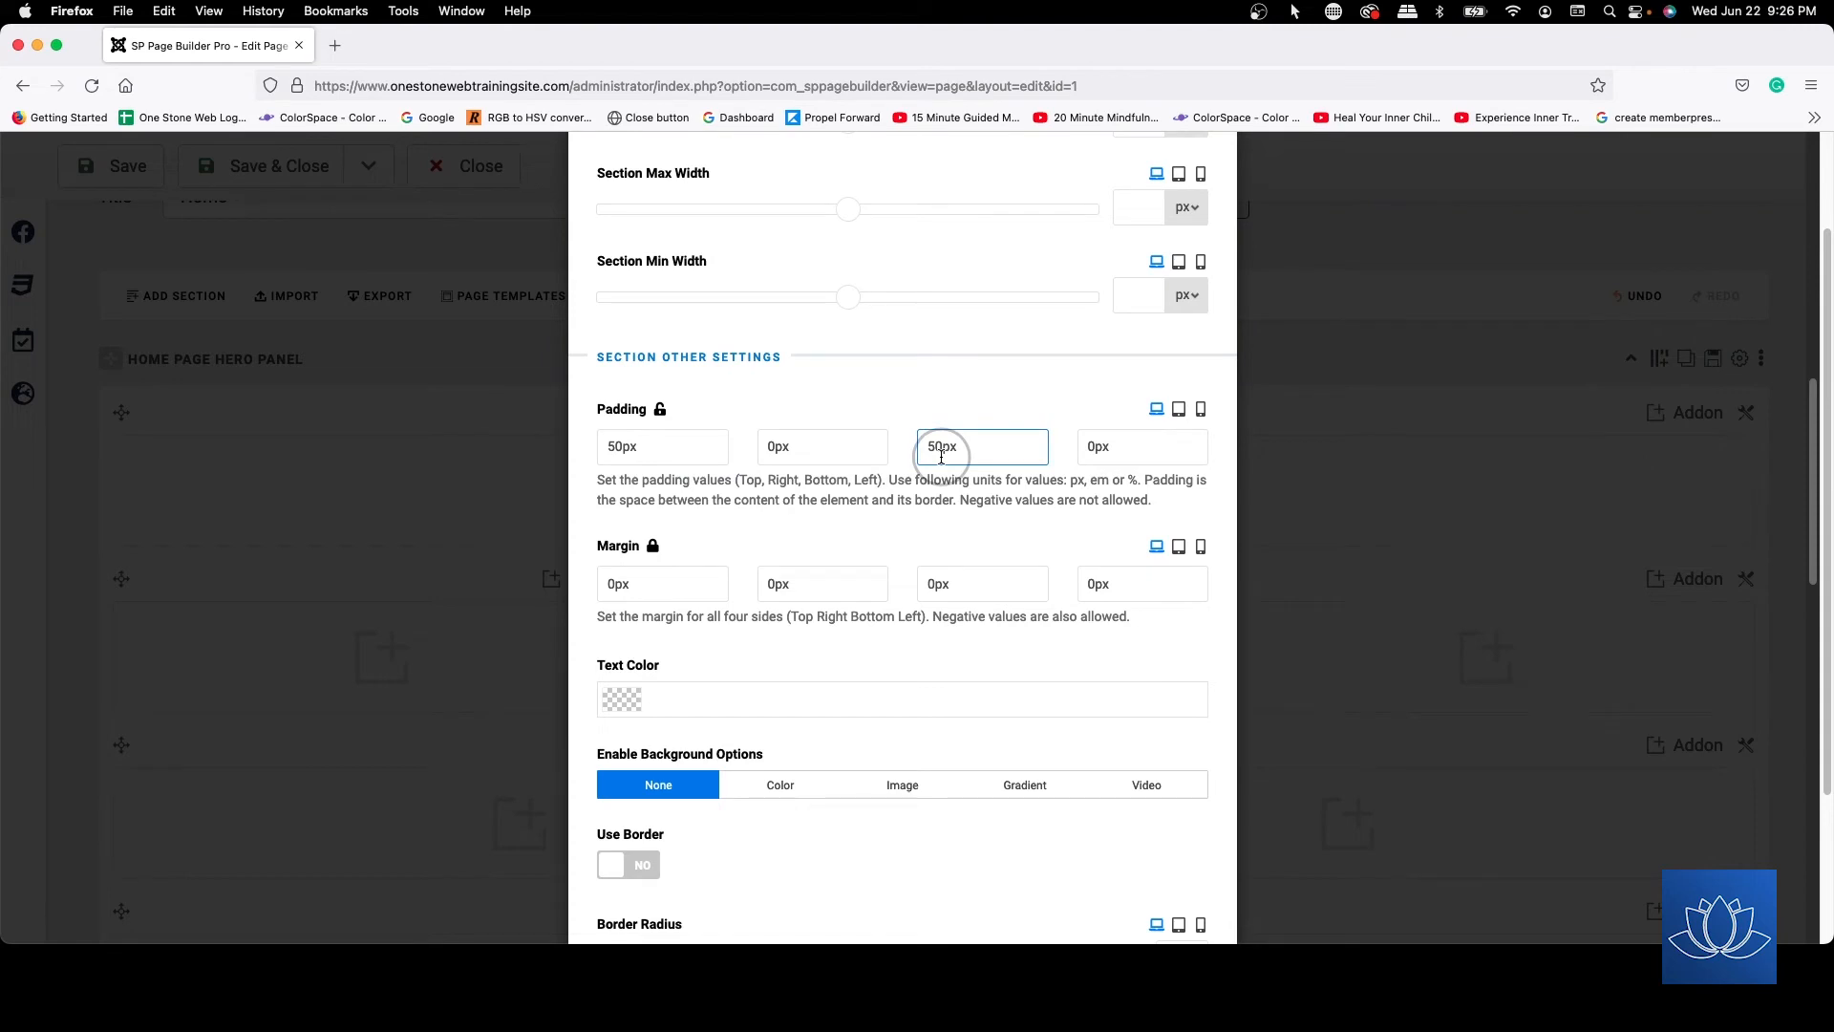
{"action": "left_click", "coordinate": [847, 446]}
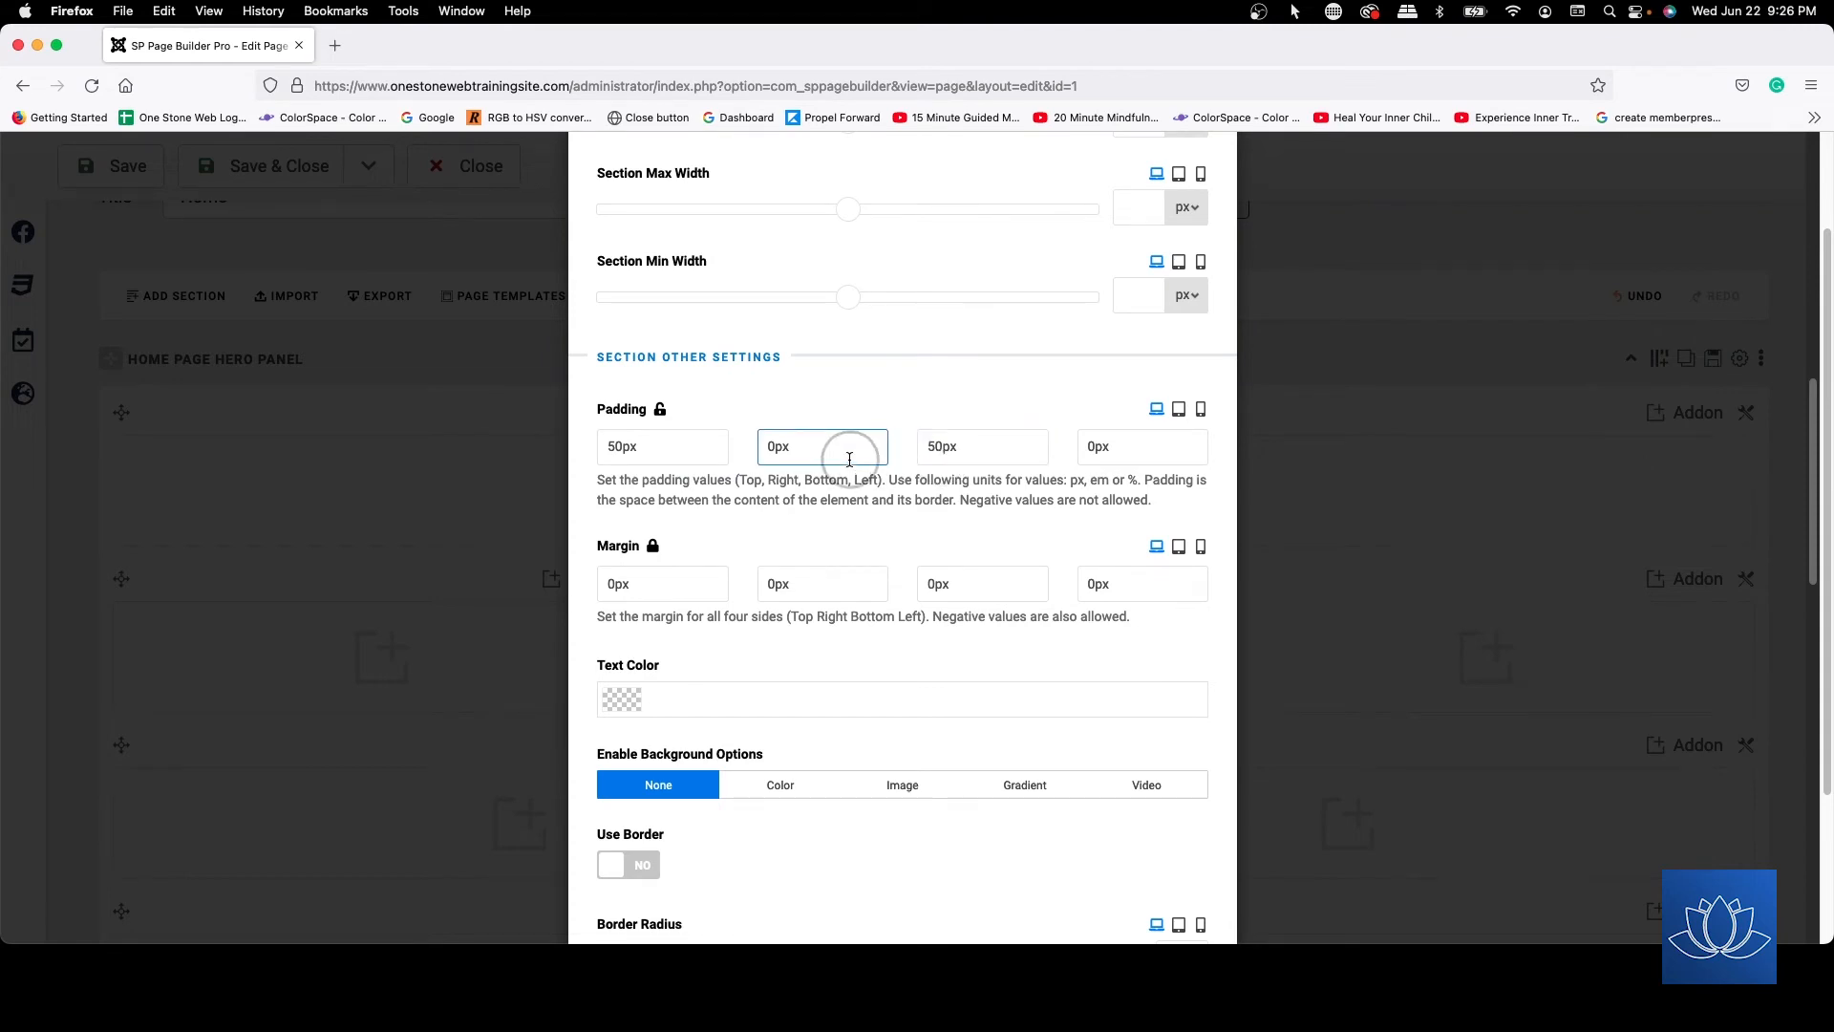
- Set the row's right and left padding to 20px
{"action": "left_click", "coordinate": [769, 447]}
{"action": "type", "text": "2"}
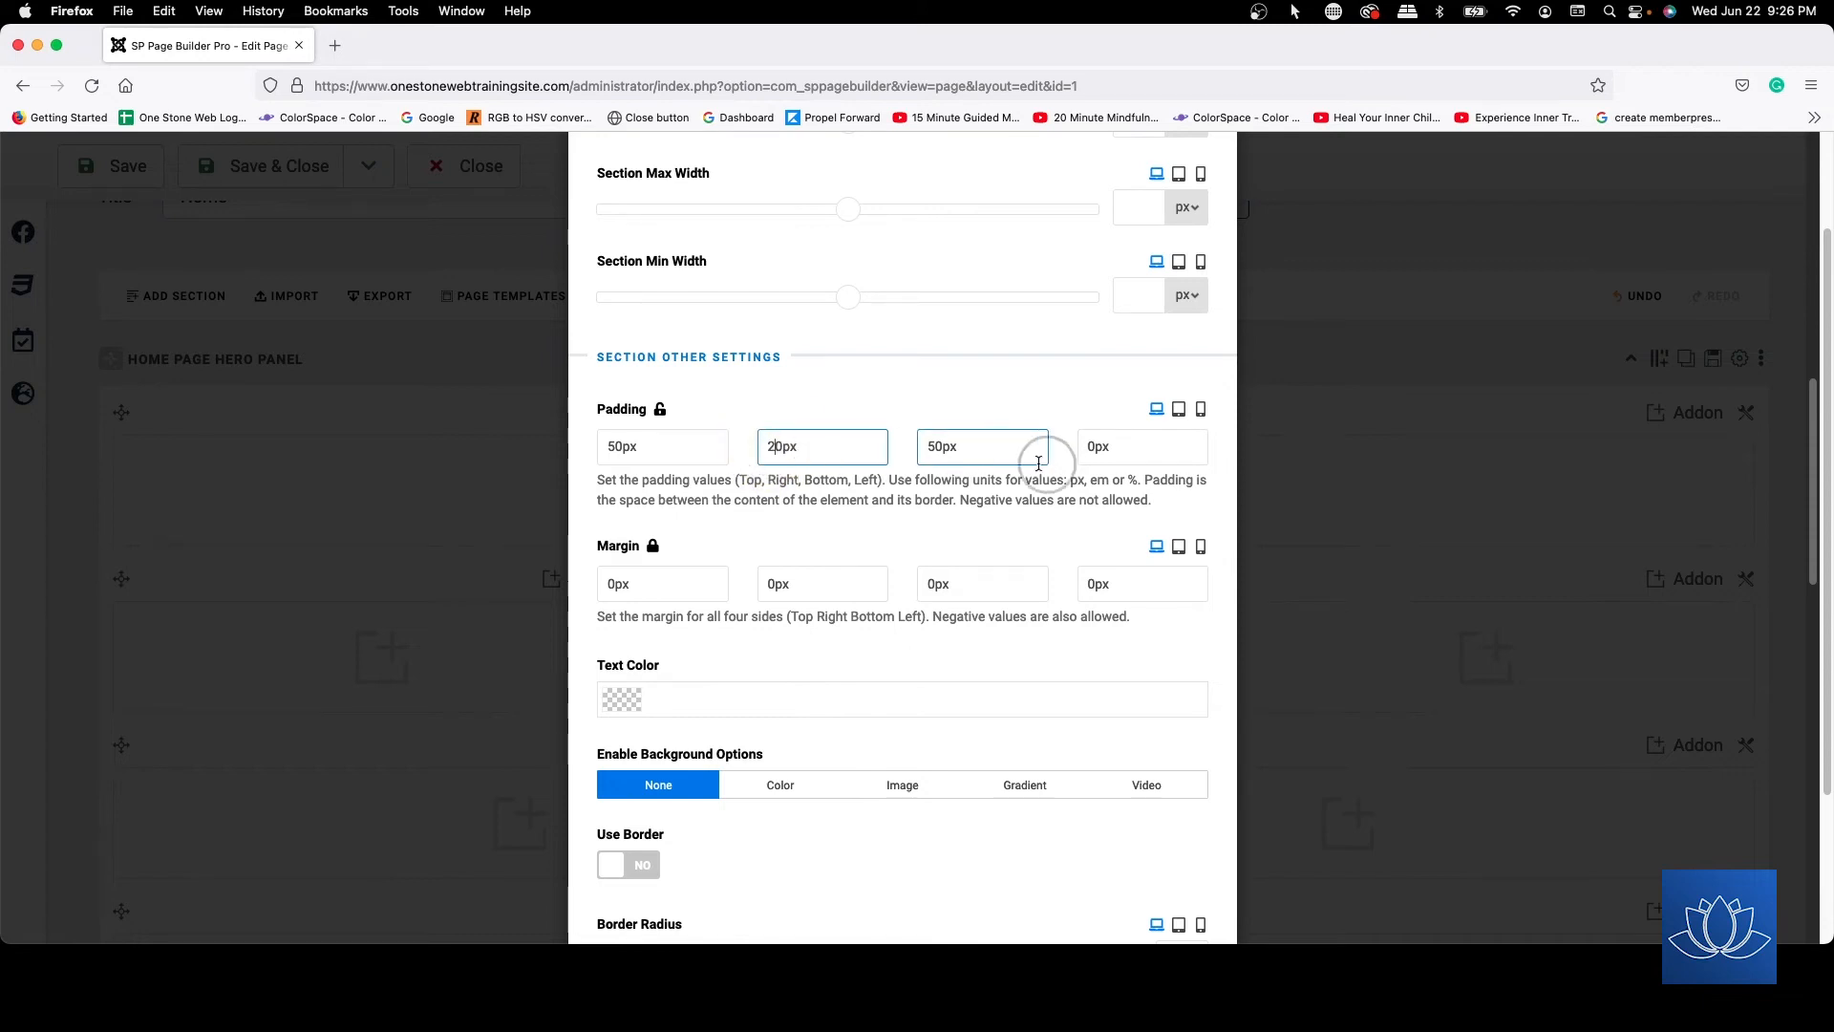
{"action": "left_click", "coordinate": [1087, 446]}
{"action": "type", "text": "2"}
- Set the row's right and left padding to 10%
{"action": "double_click", "coordinate": [806, 449]}
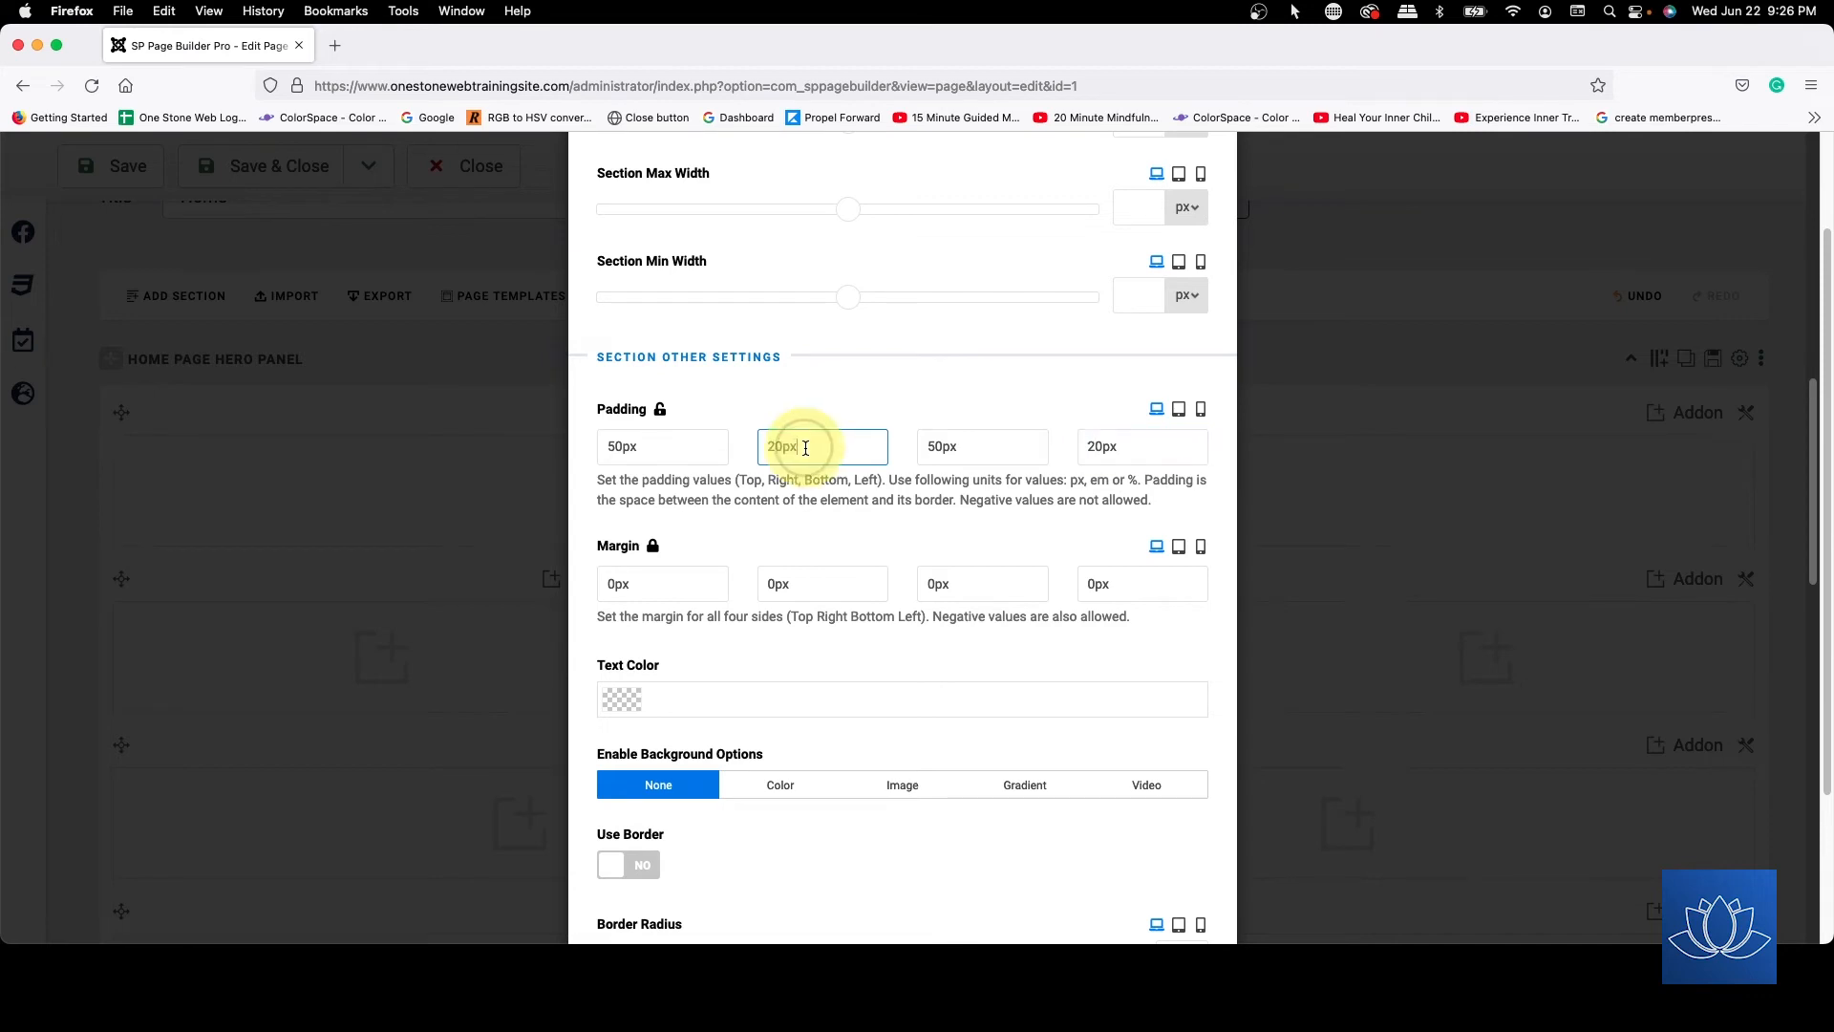
{"action": "type", "text": "10"}
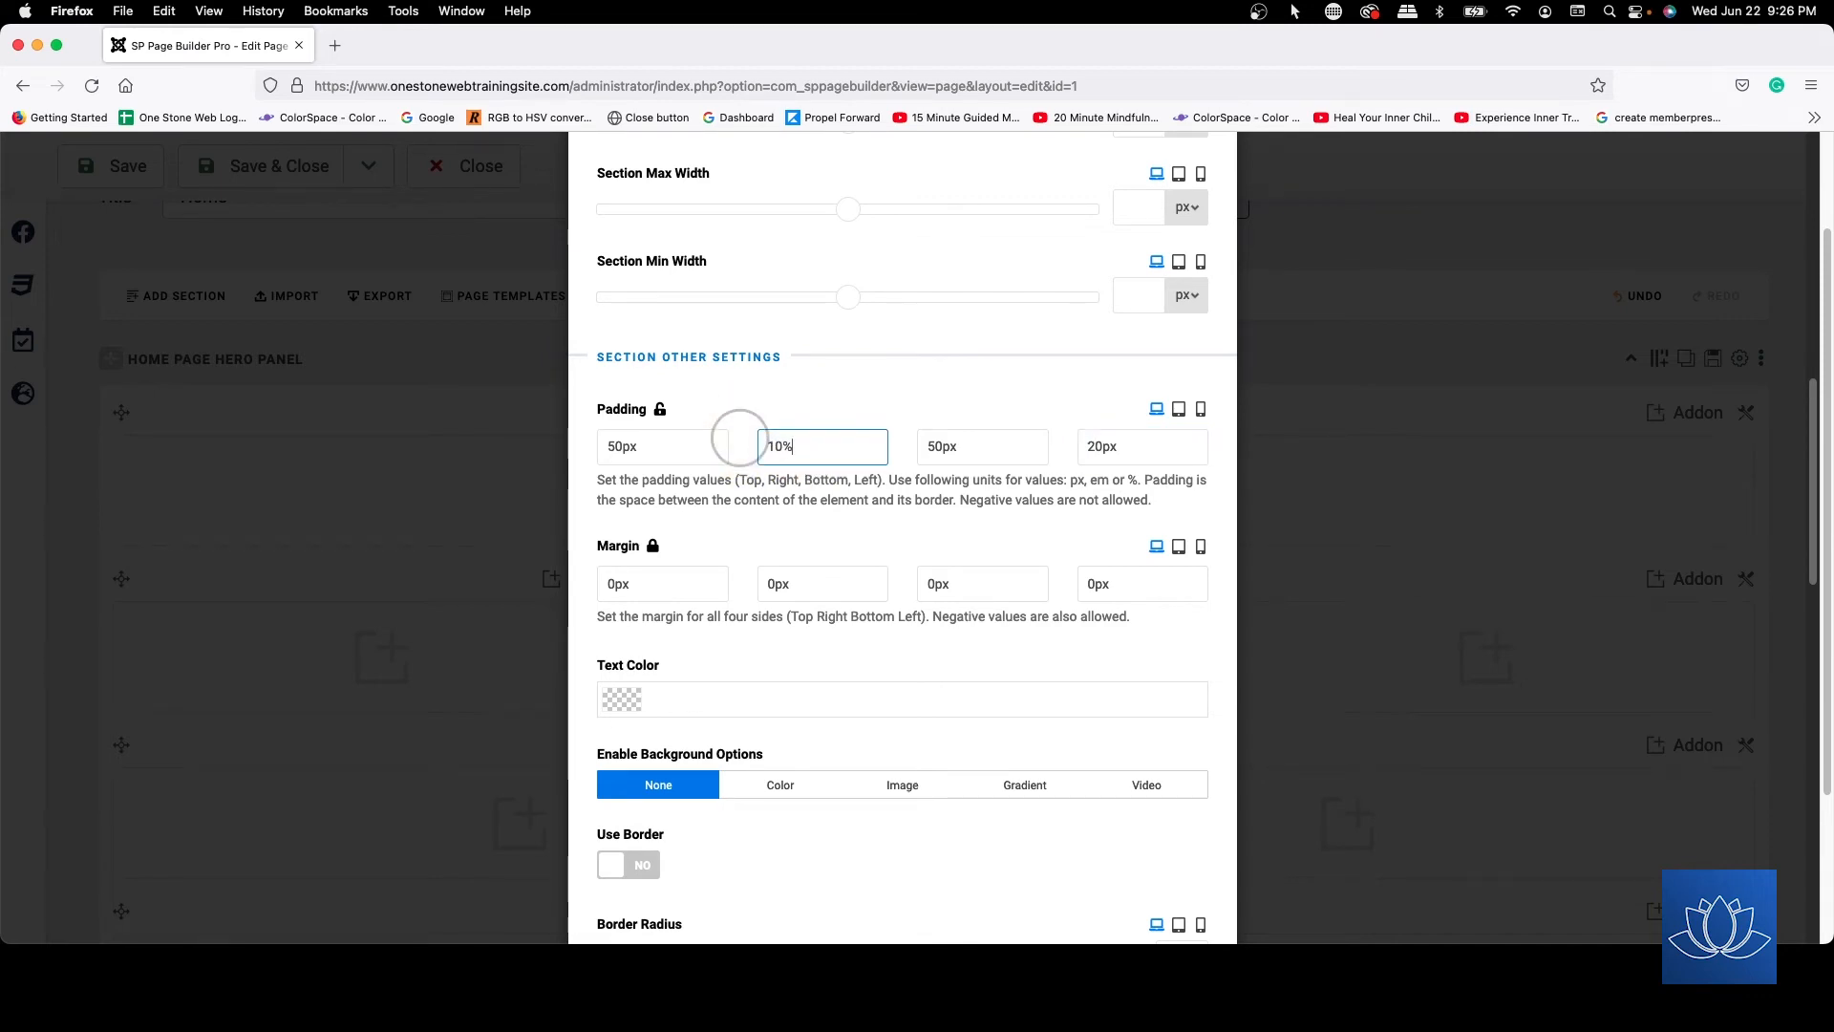
{"action": "double_click", "coordinate": [1110, 446]}
{"action": "type", "text": "10"}
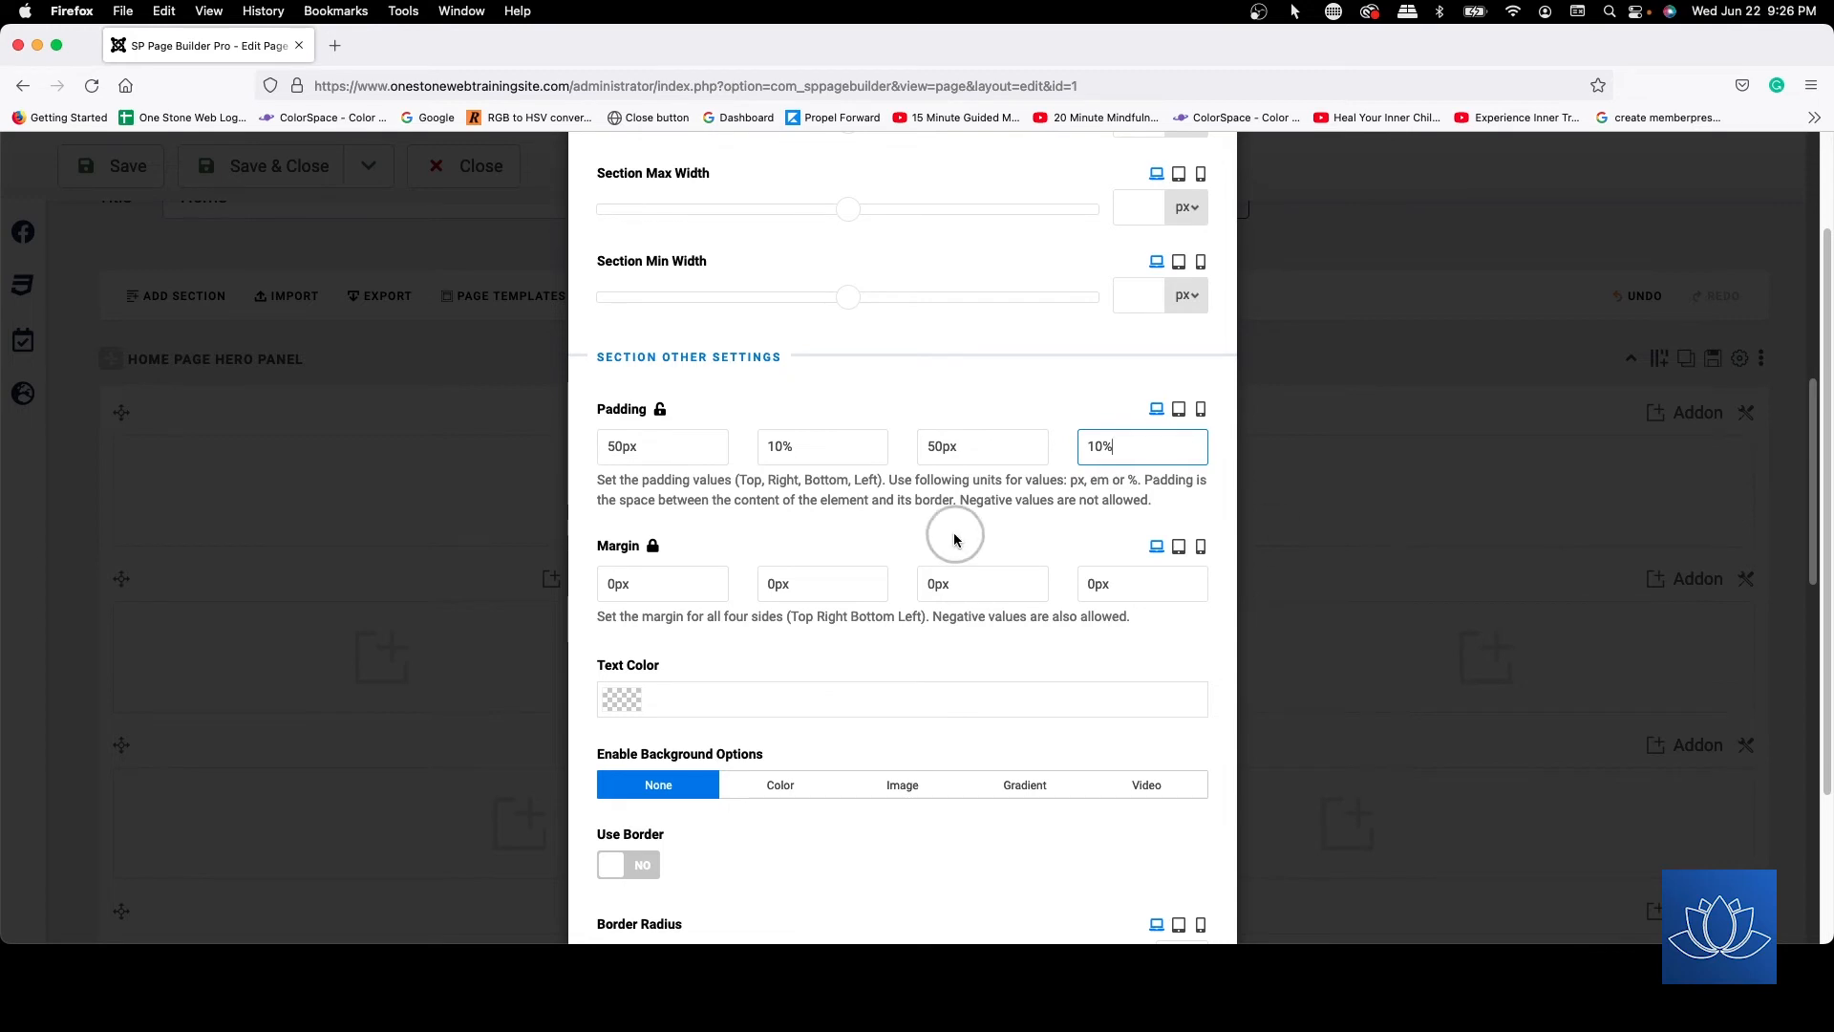
- Examine the row's margin, text color, background, border, and box shadow settings, and glance back at the general options
{"action": "scroll", "coordinate": [953, 539], "scroll_direction": "down", "scroll_amount": 5}
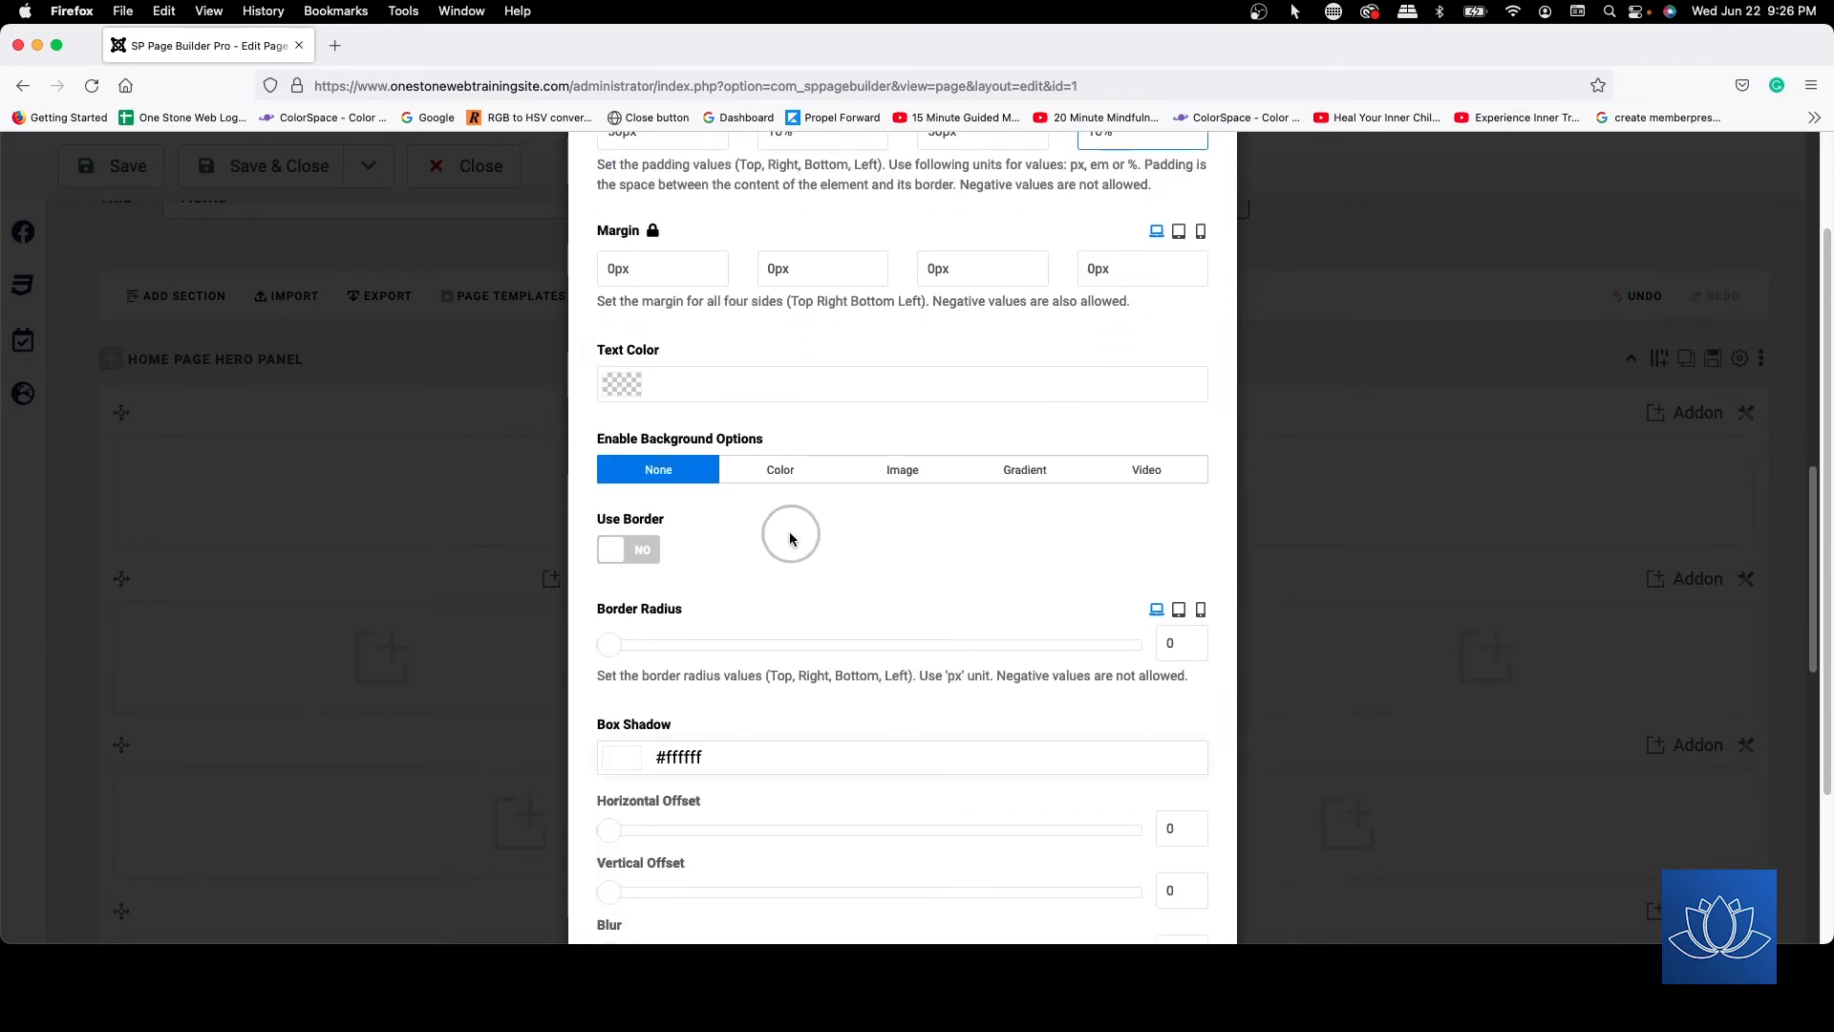
{"action": "scroll", "coordinate": [789, 531], "scroll_direction": "up", "scroll_amount": 5}
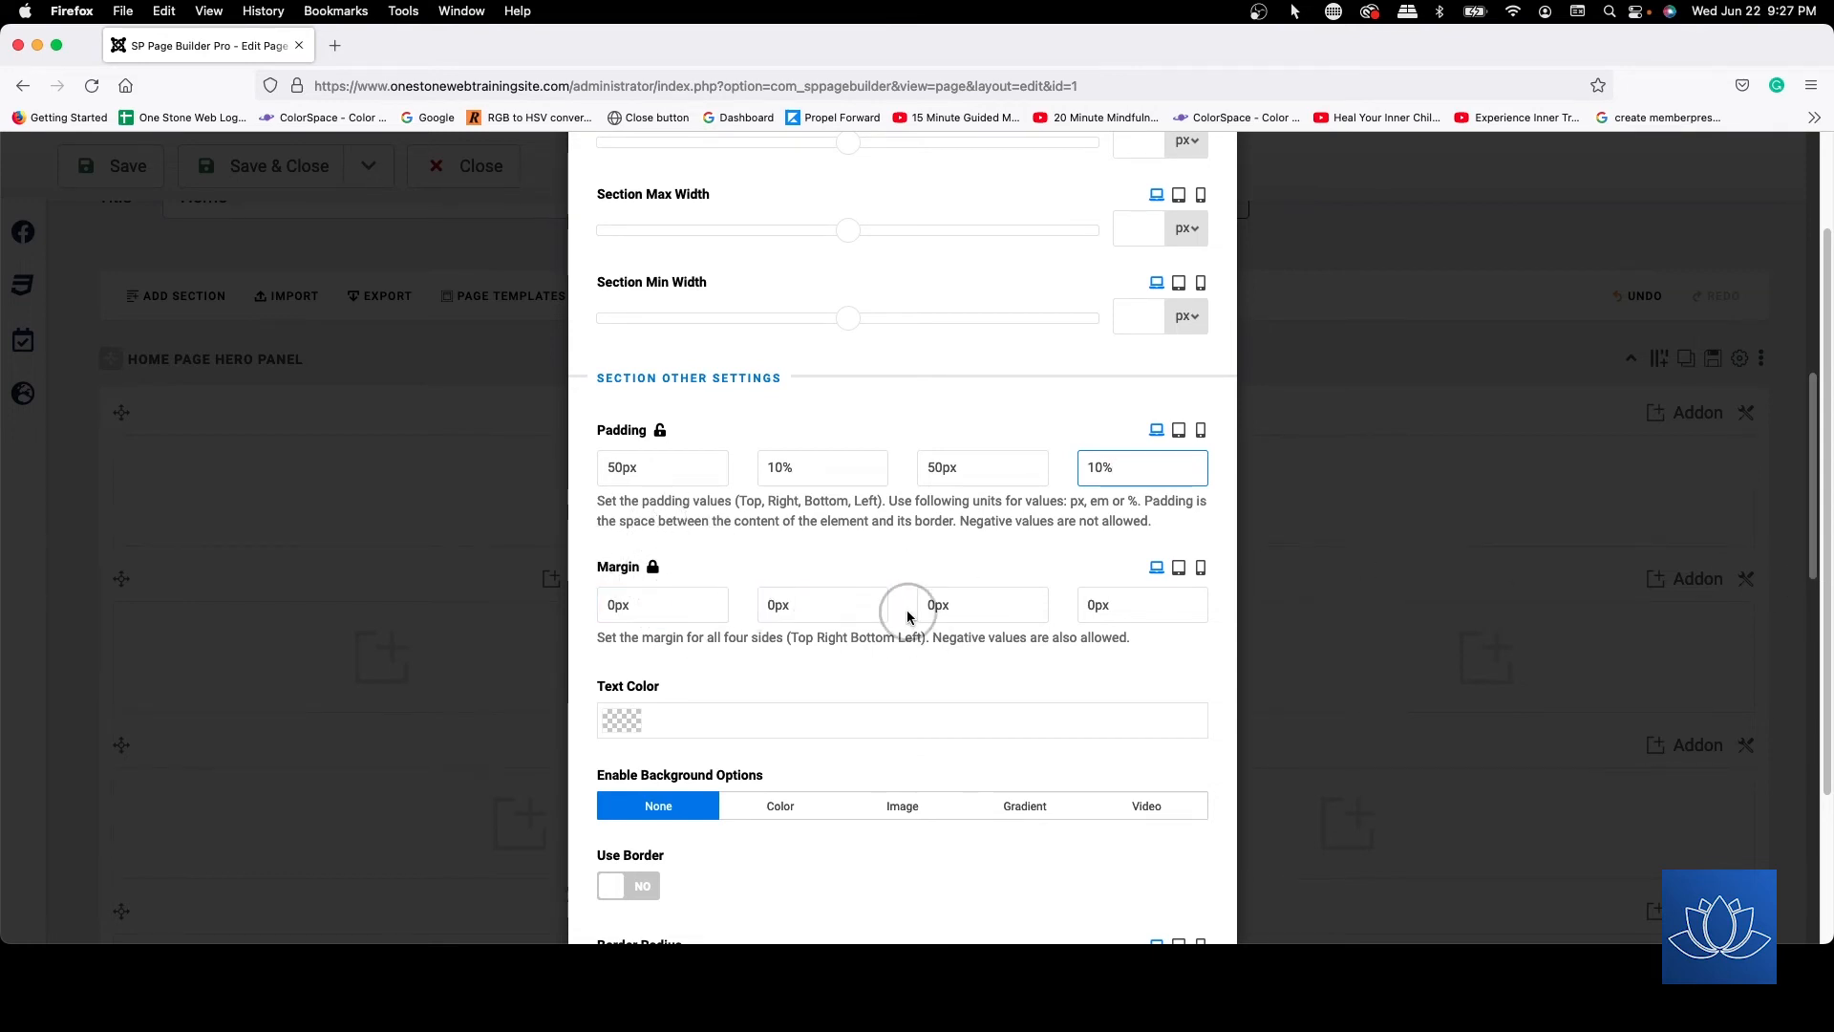
{"action": "scroll", "coordinate": [970, 525], "scroll_direction": "down", "scroll_amount": 5}
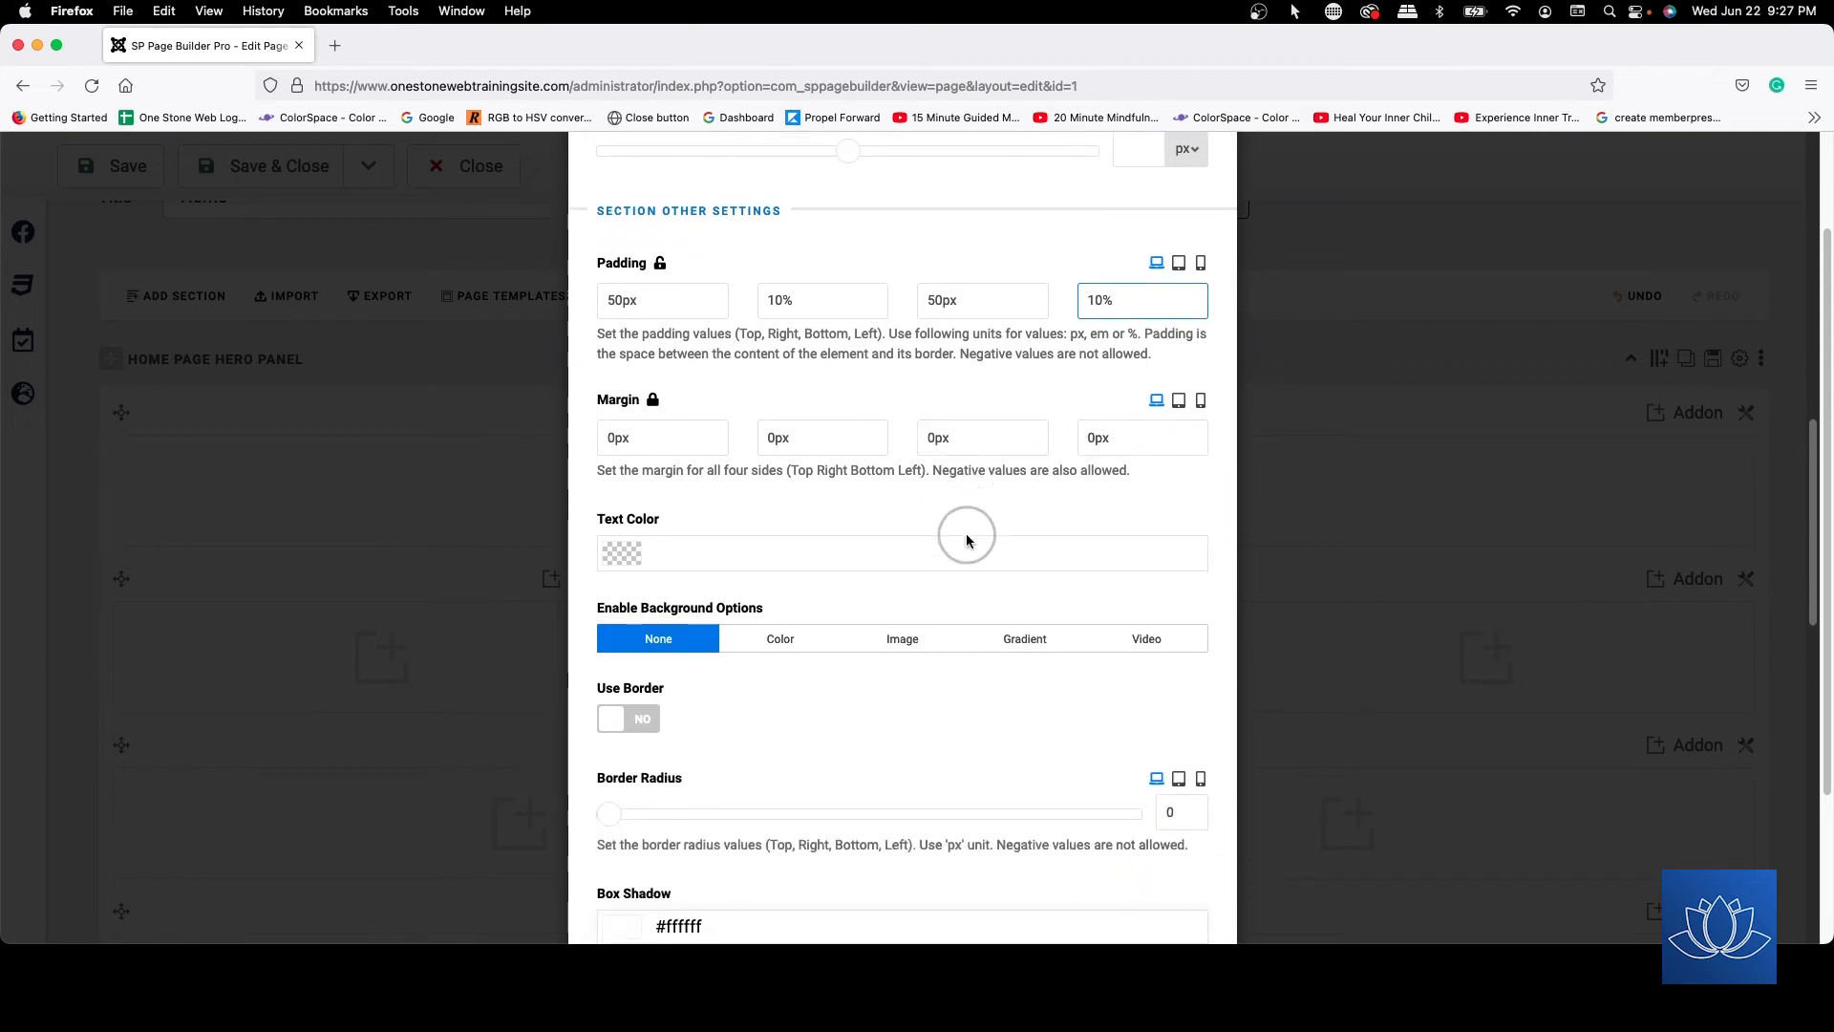
{"action": "scroll", "coordinate": [888, 497], "scroll_direction": "down", "scroll_amount": 1}
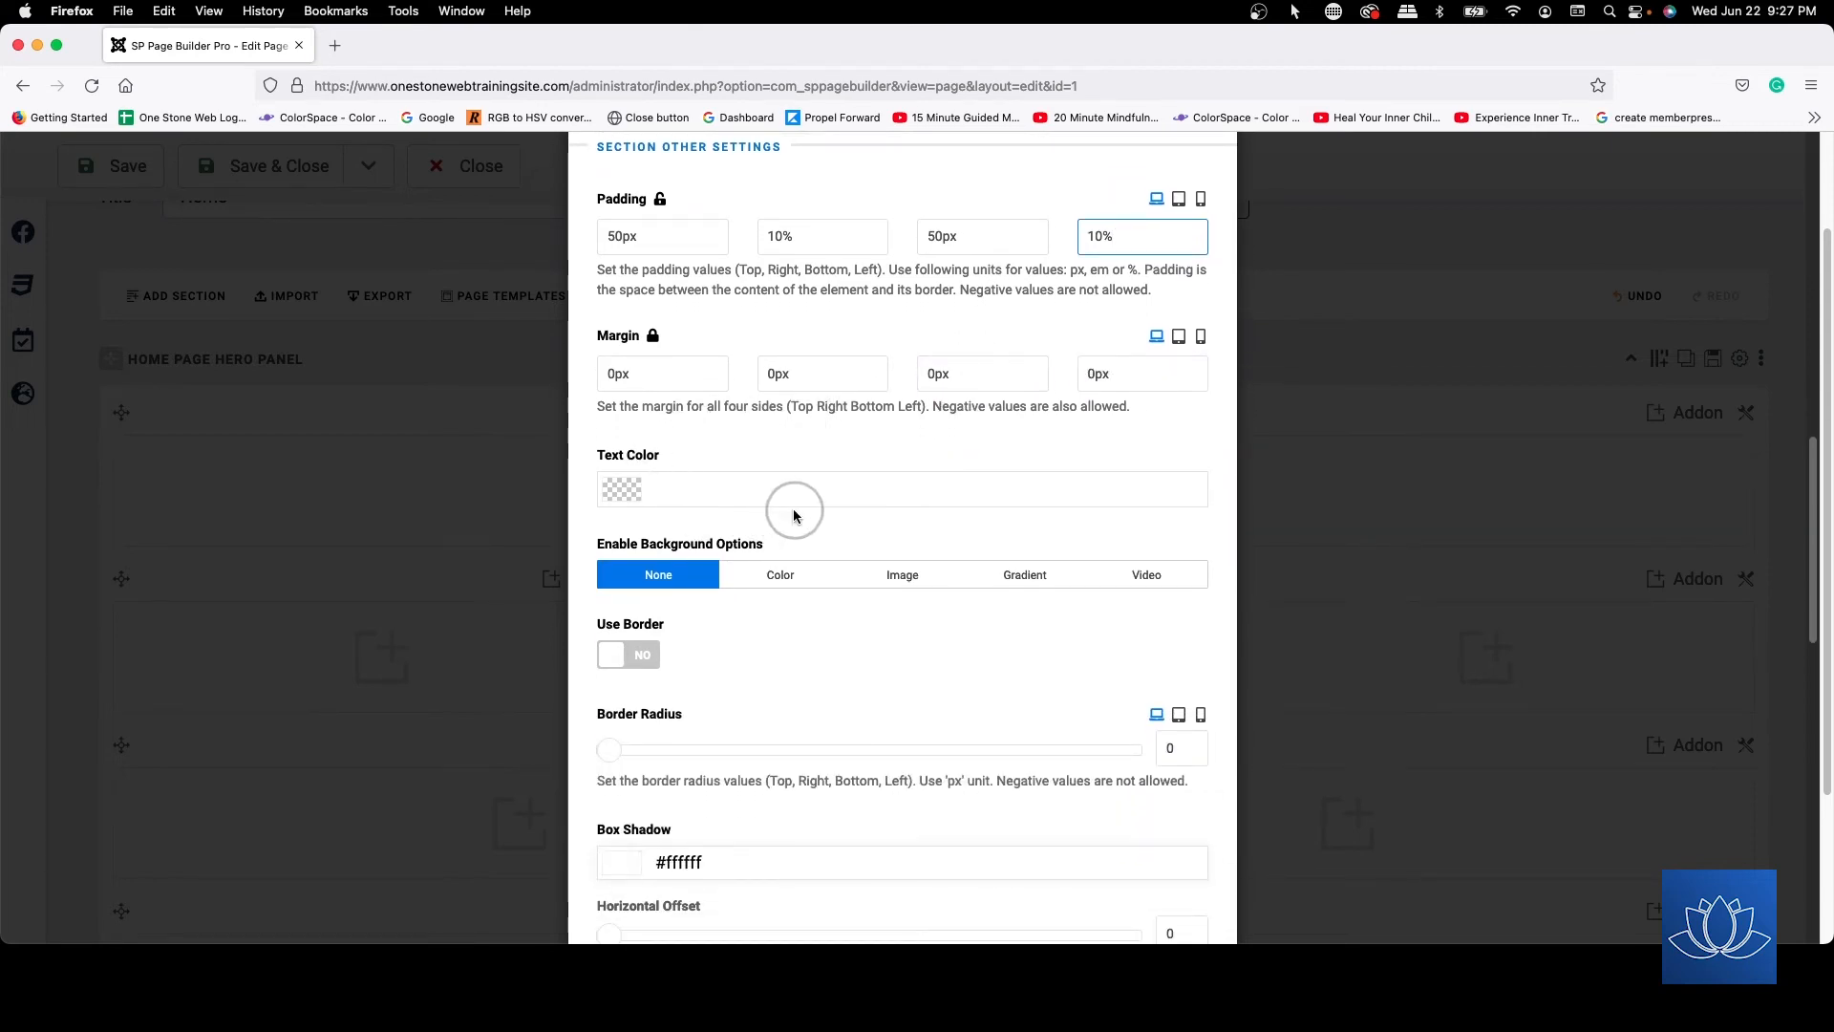
{"action": "scroll", "coordinate": [834, 489], "scroll_direction": "down", "scroll_amount": 1}
{"action": "scroll", "coordinate": [836, 493], "scroll_direction": "down", "scroll_amount": 2}
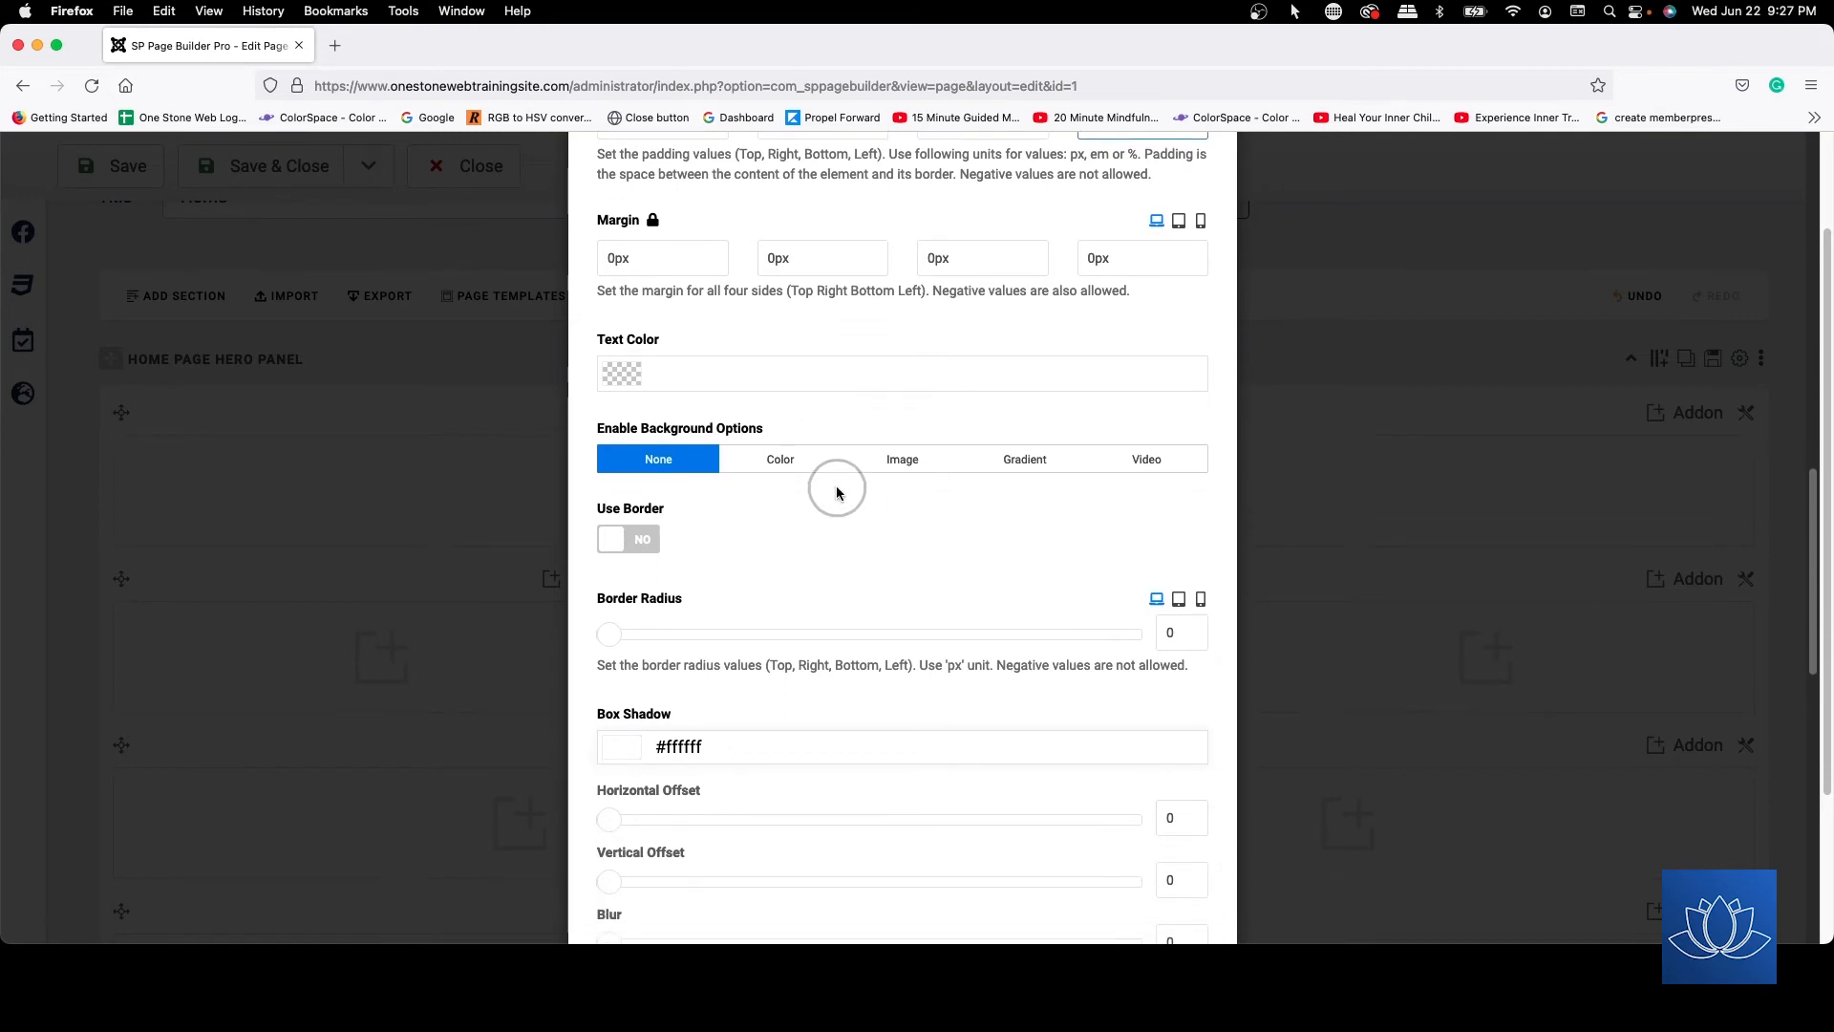
{"action": "scroll", "coordinate": [836, 492], "scroll_direction": "up", "scroll_amount": 10}
{"action": "left_click", "coordinate": [616, 227]}
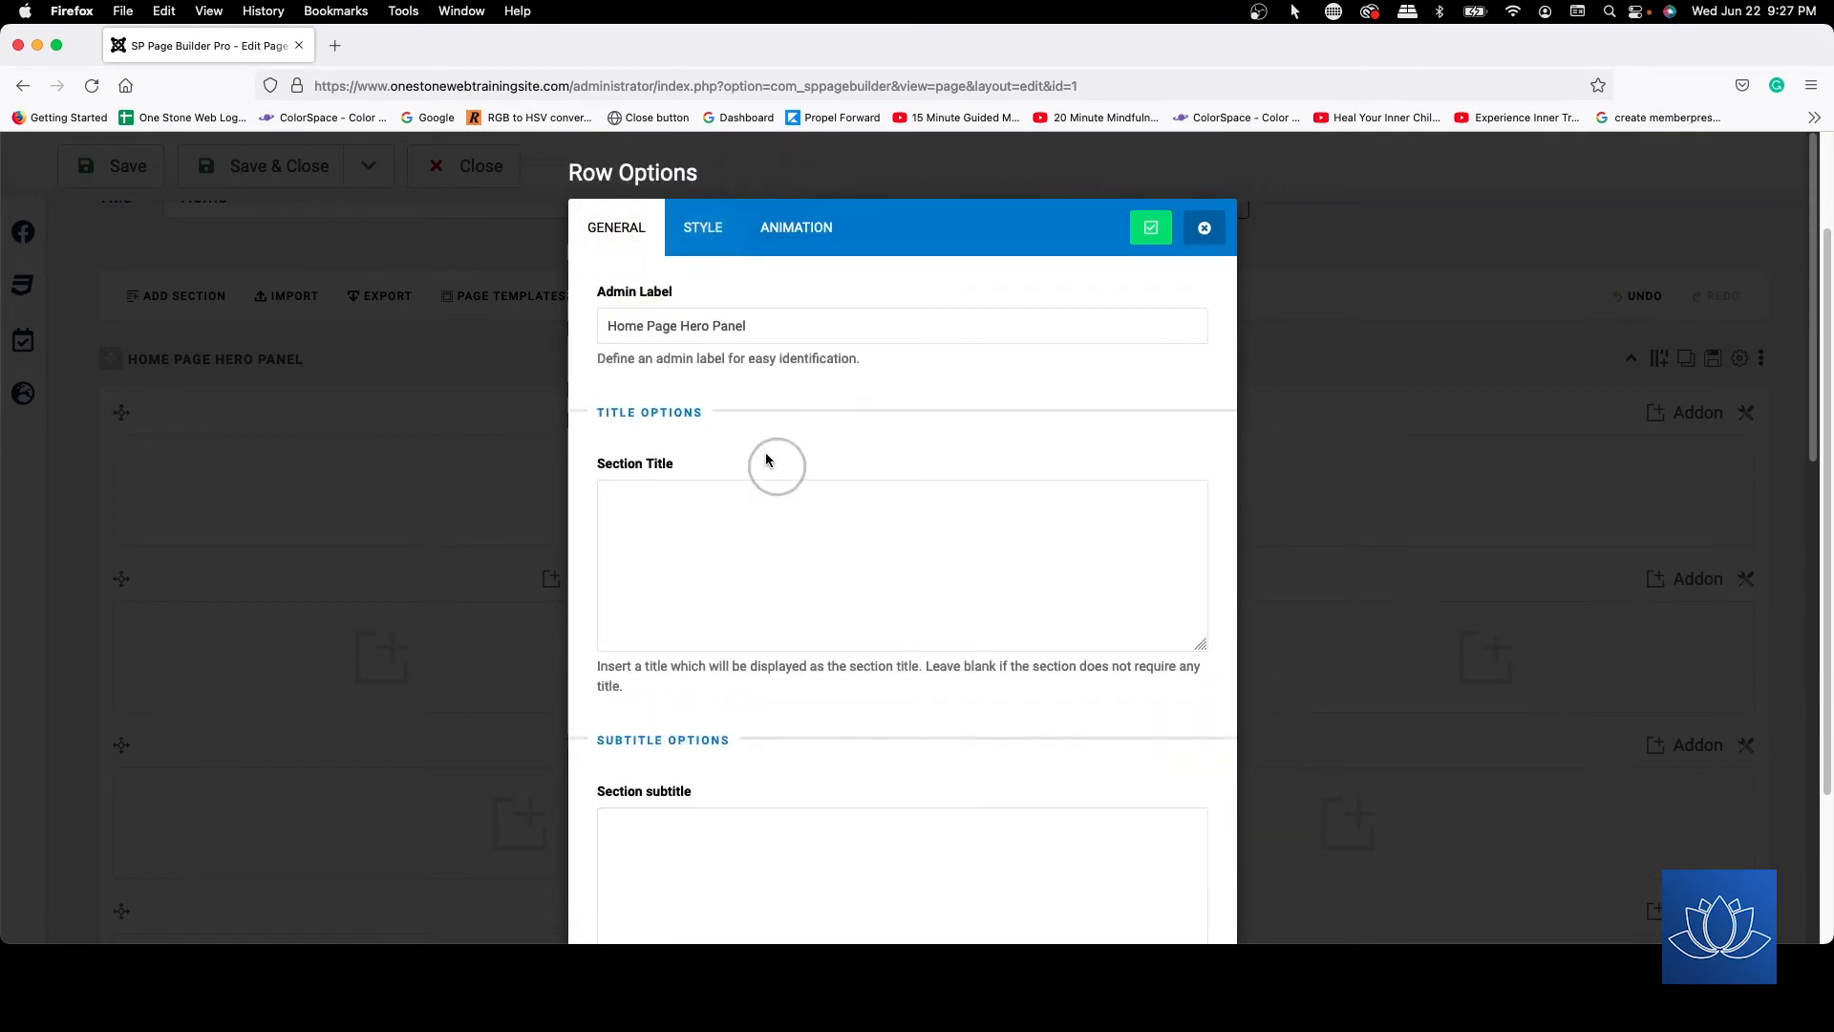
- In the row's style options, enable a color background and pick the teal #00aec1 at full opacity
{"action": "left_click", "coordinate": [730, 237]}
{"action": "scroll", "coordinate": [810, 483], "scroll_direction": "down", "scroll_amount": 10}
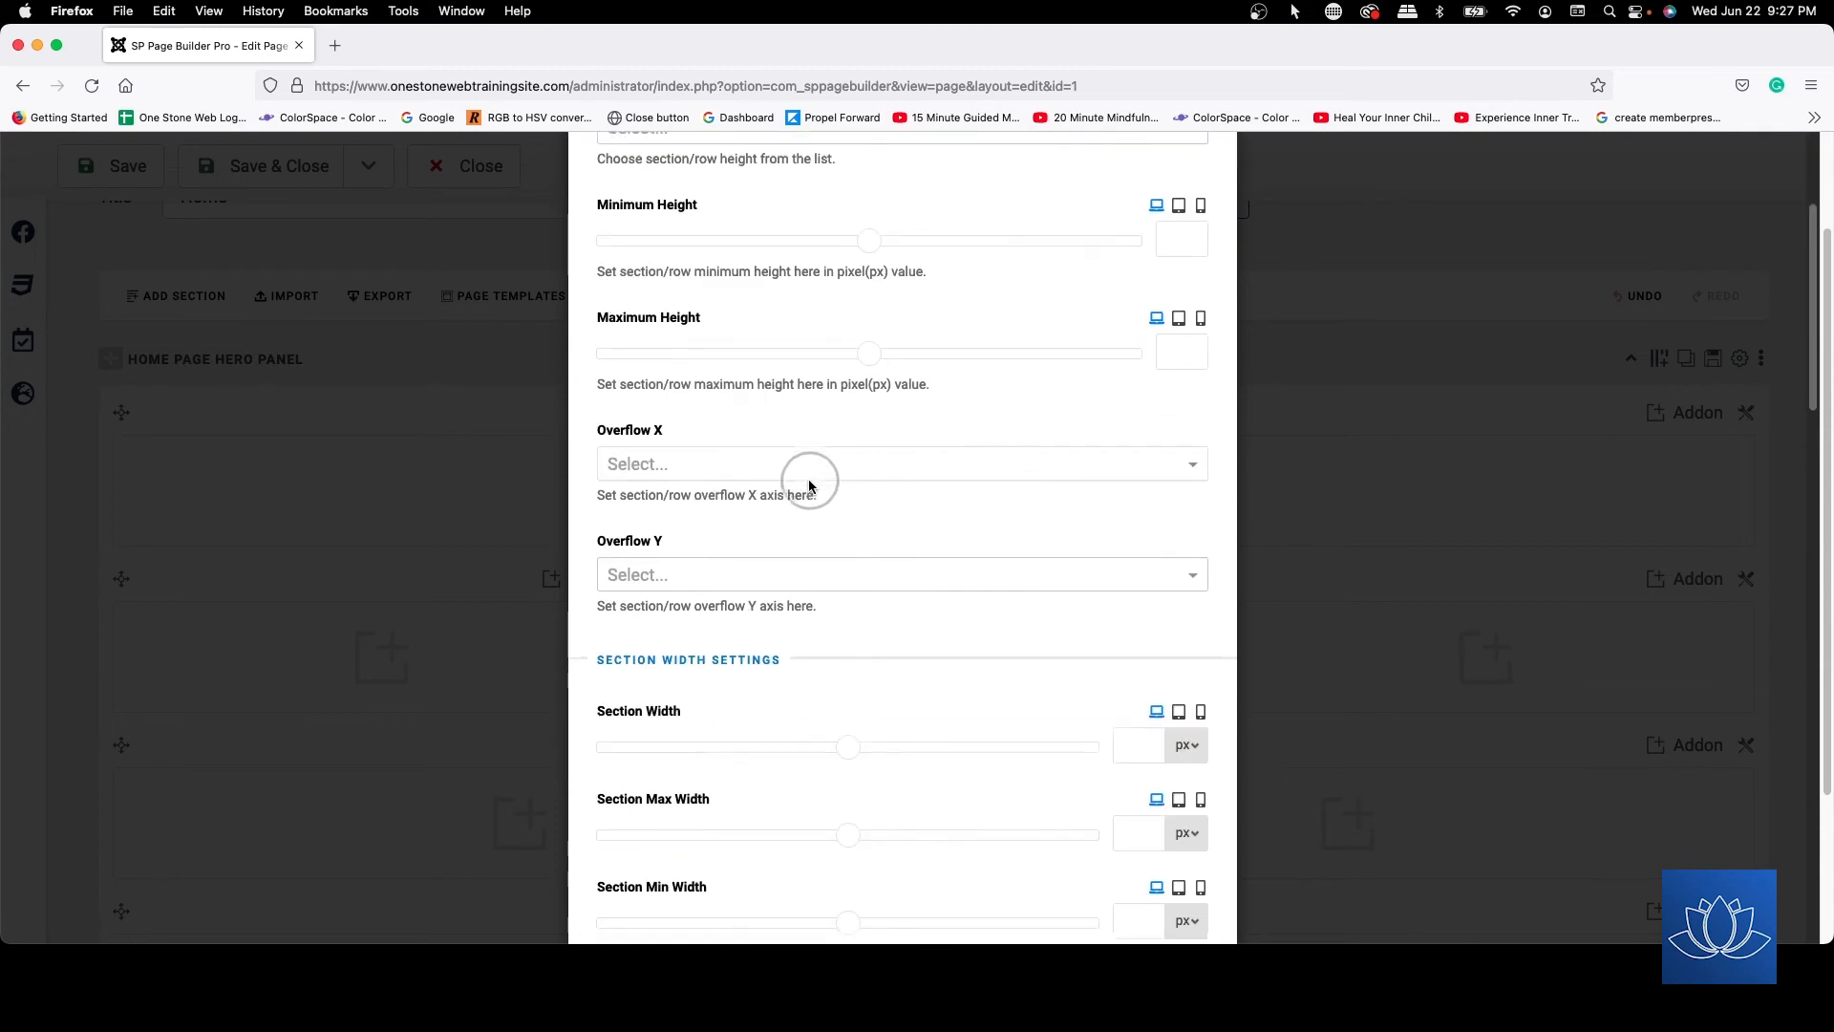
{"action": "scroll", "coordinate": [810, 483], "scroll_direction": "down", "scroll_amount": 5}
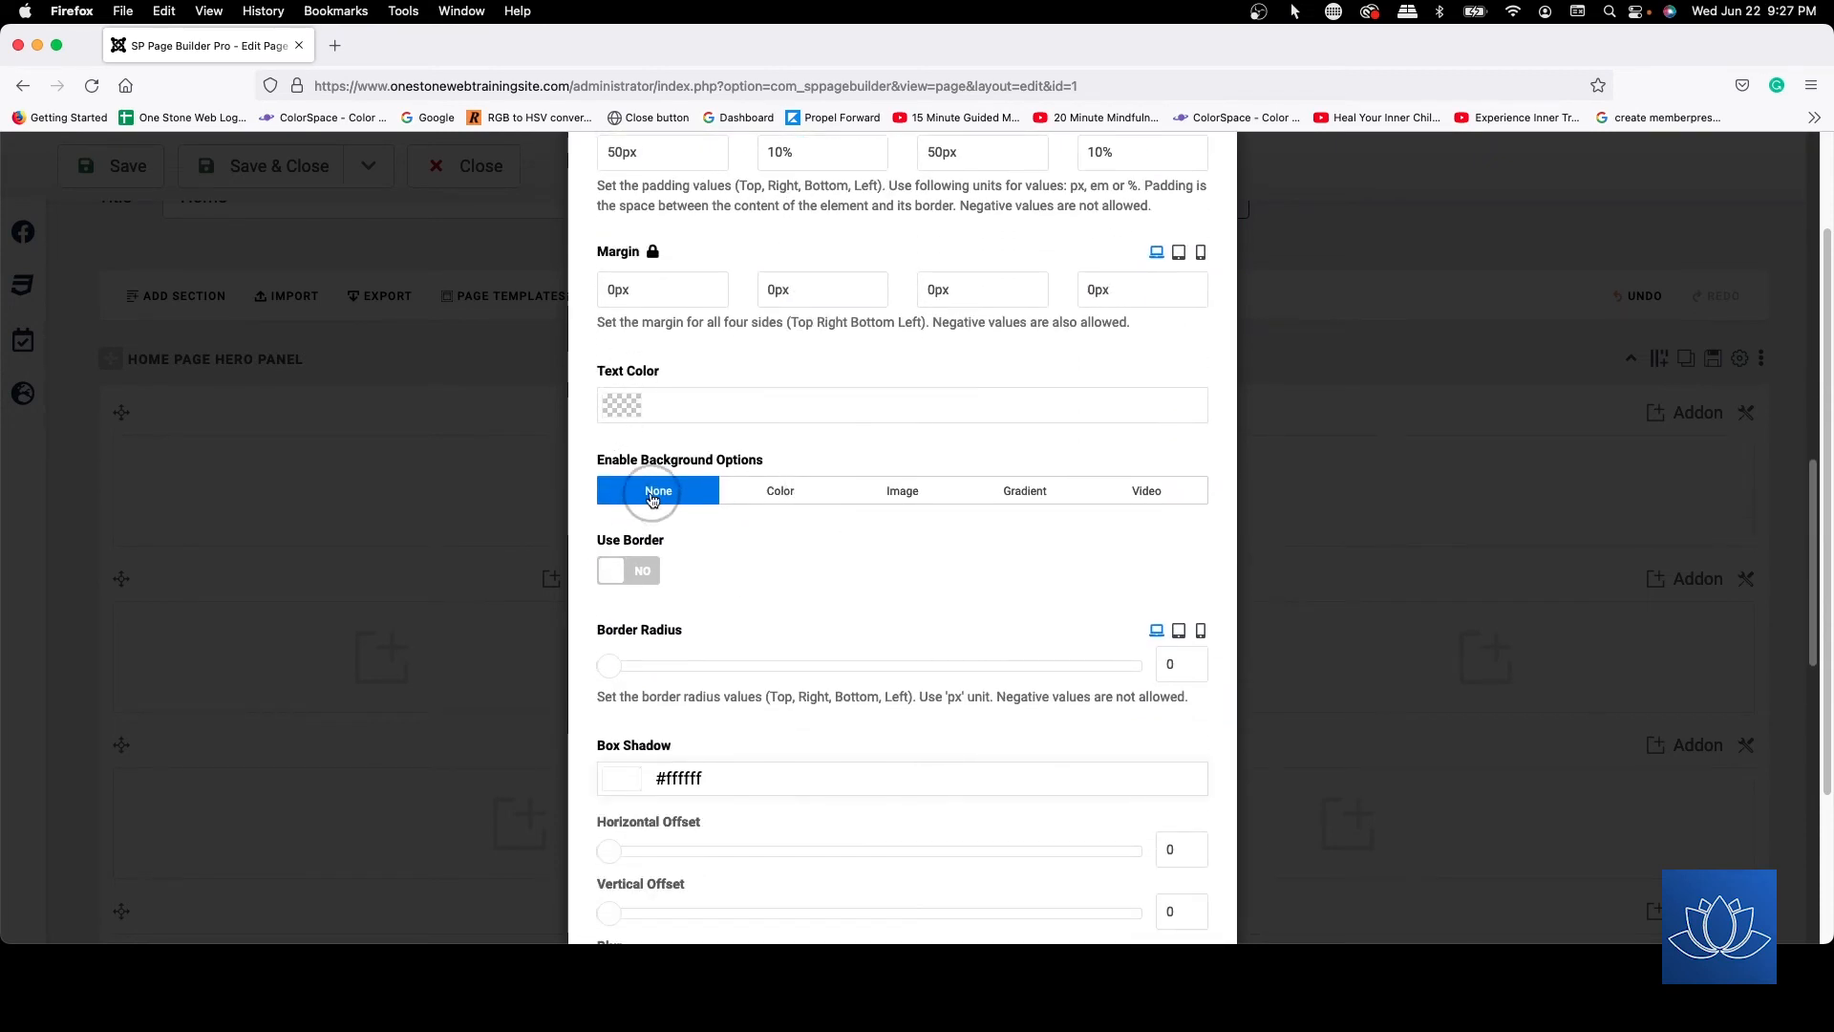
{"action": "left_click", "coordinate": [797, 489]}
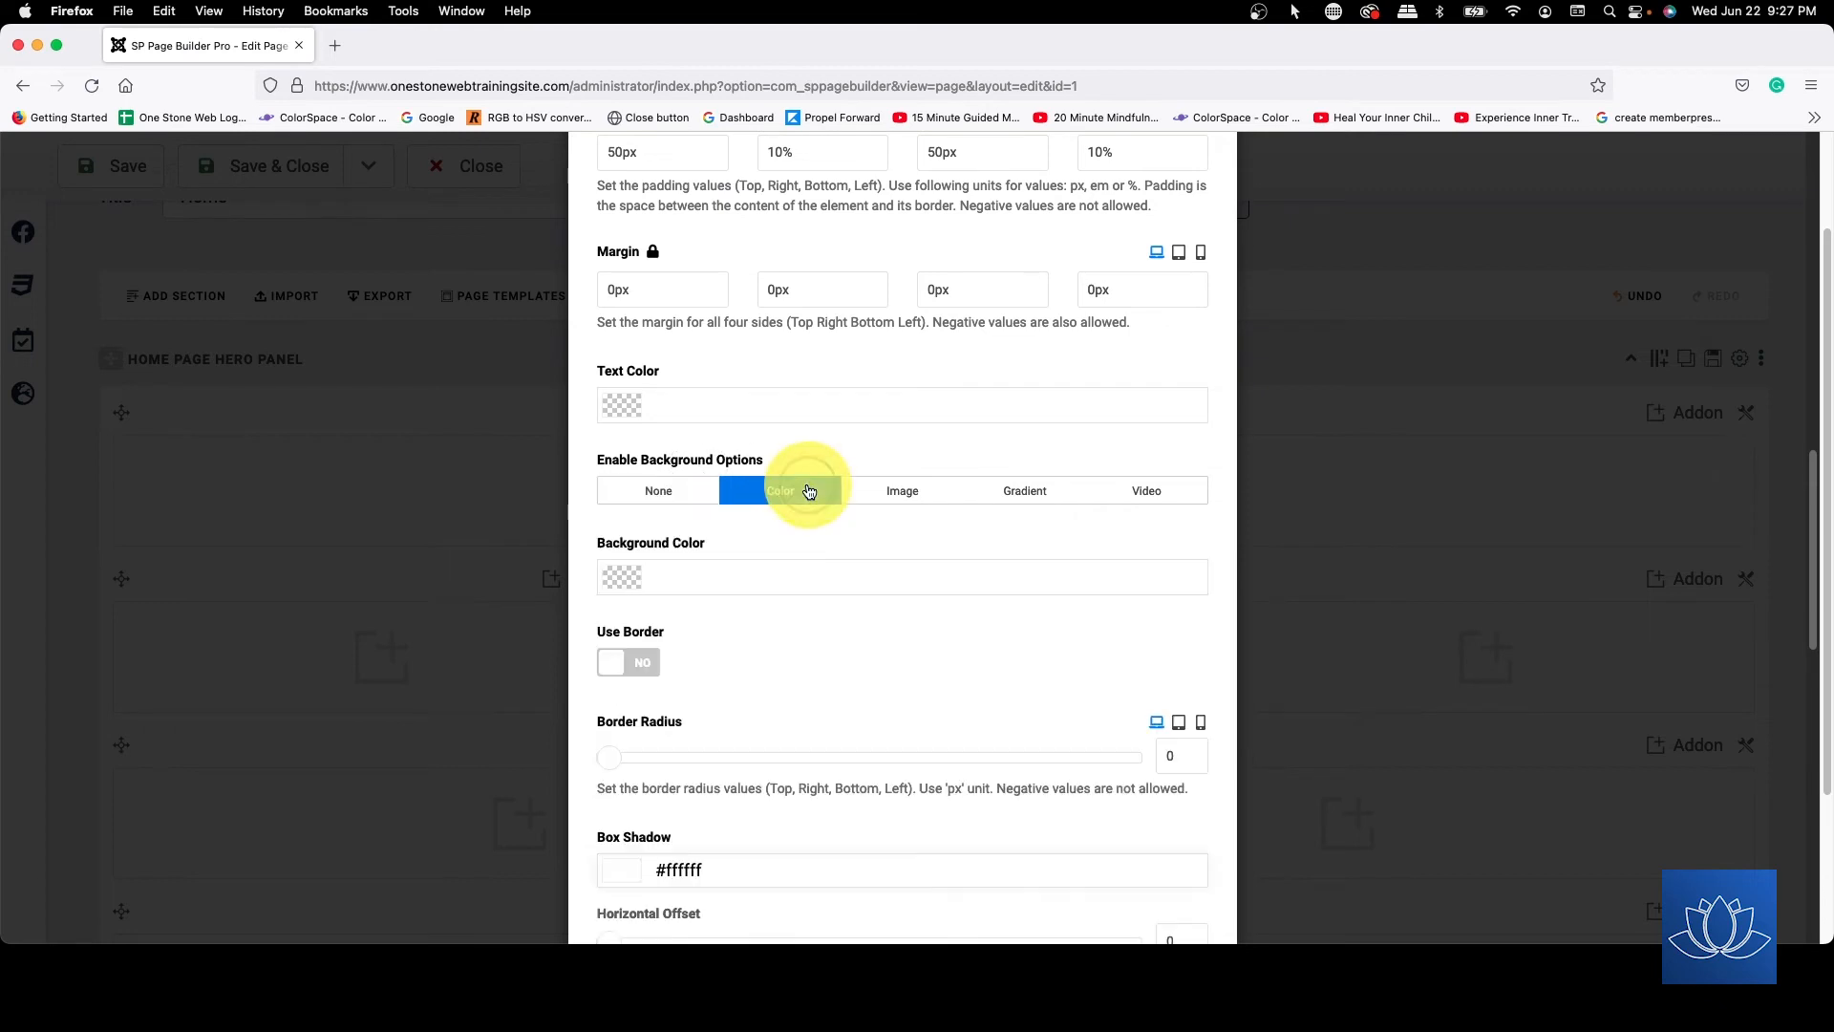
{"action": "left_click", "coordinate": [640, 582]}
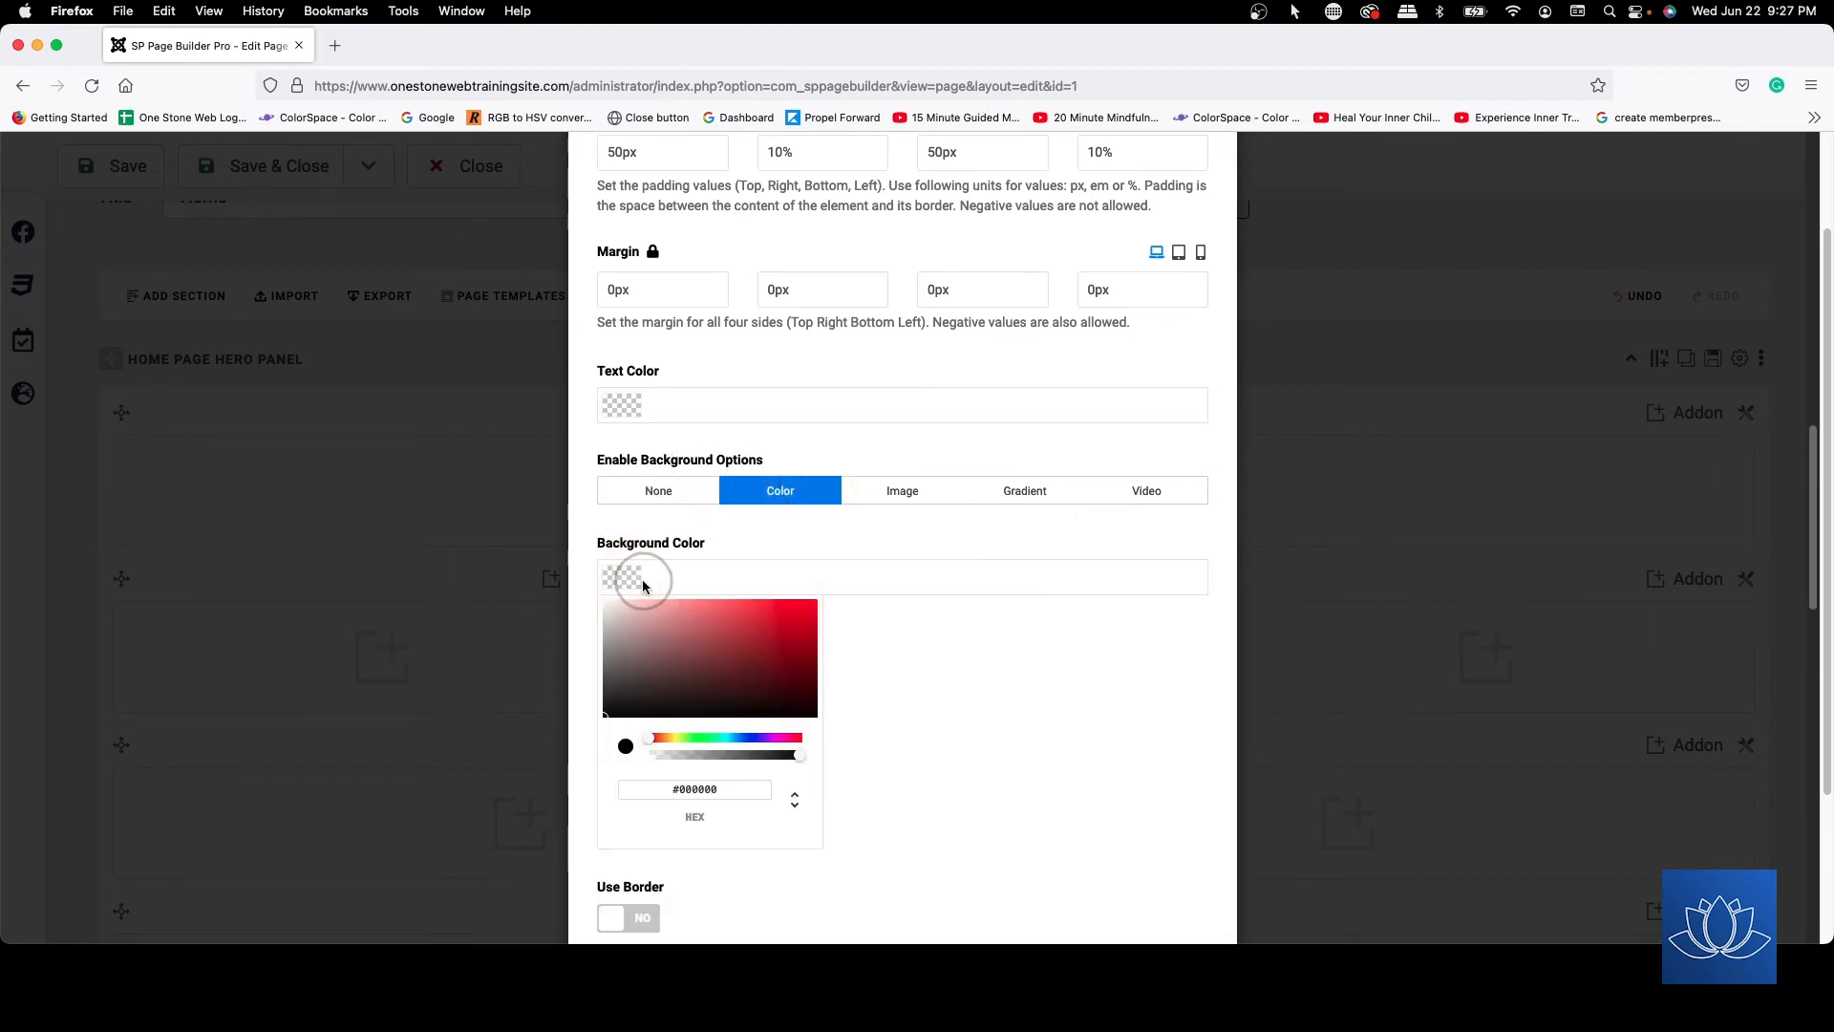
{"action": "left_click", "coordinate": [728, 738]}
{"action": "left_click_drag", "start_coordinate": [768, 633], "coordinate": [817, 630]}
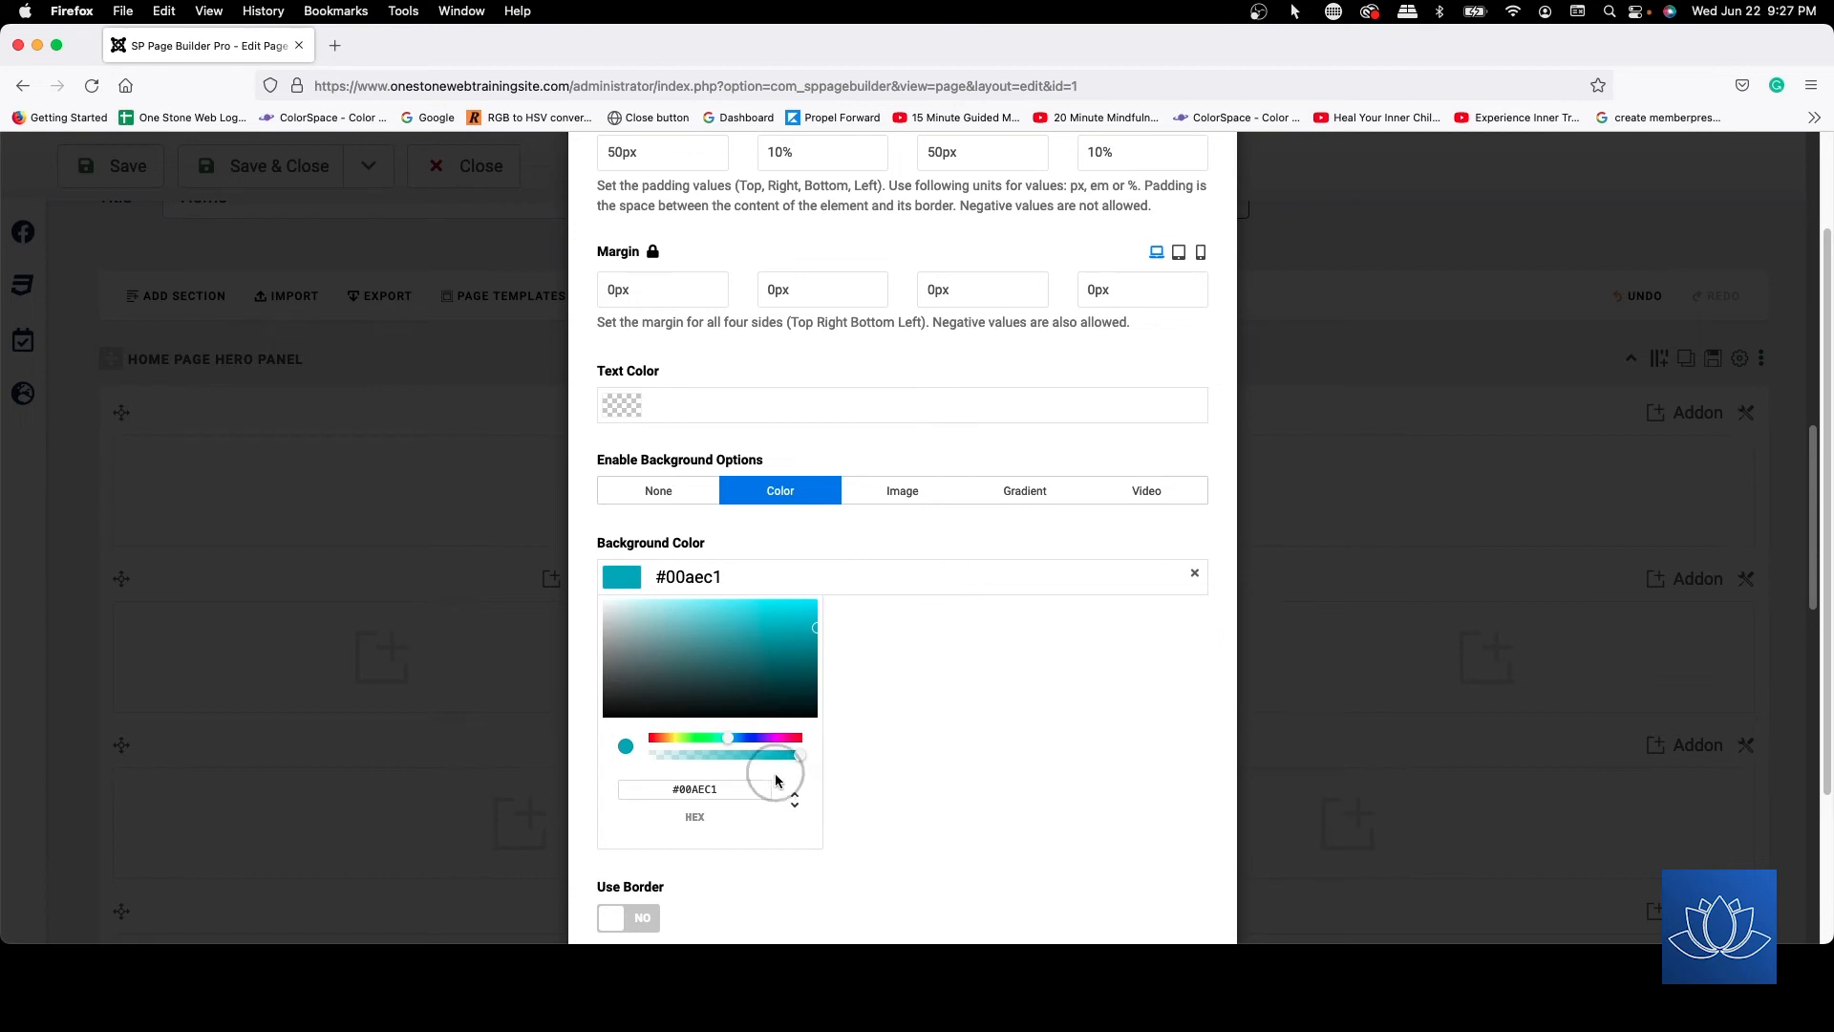
{"action": "left_click_drag", "start_coordinate": [800, 757], "coordinate": [874, 763]}
{"action": "left_click", "coordinate": [918, 668]}
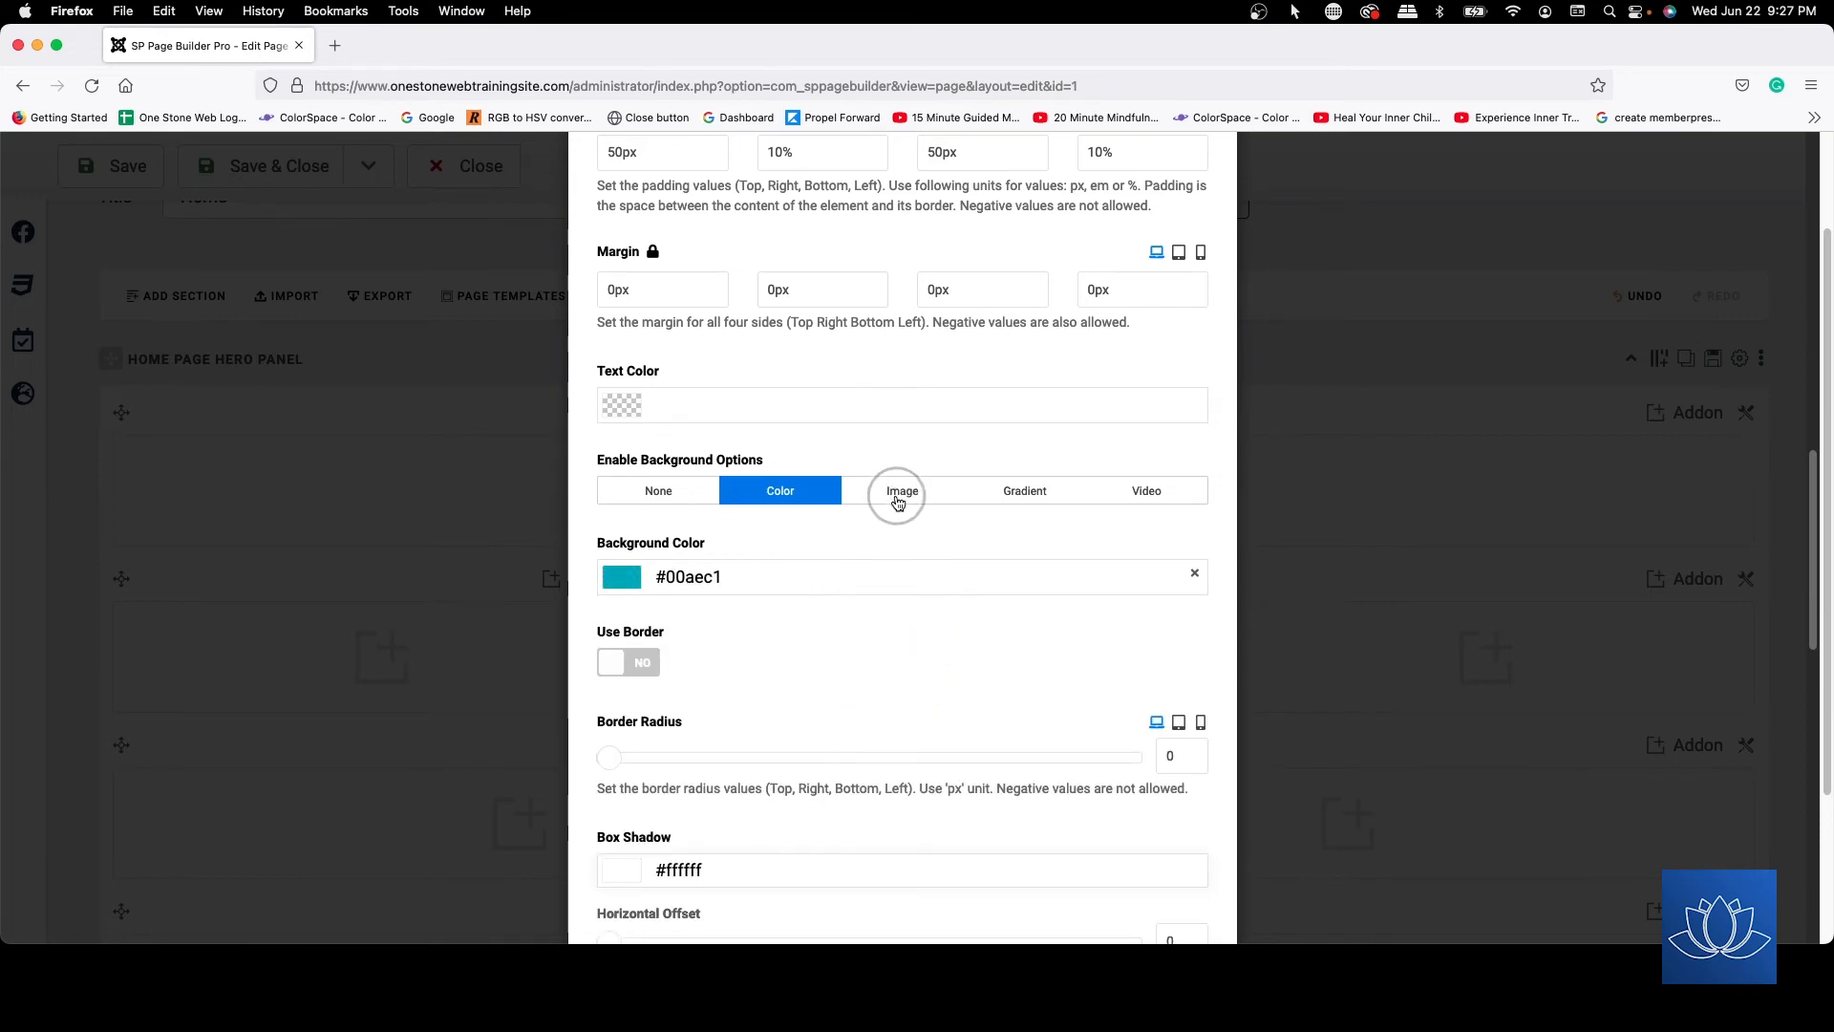
- Switch the row's background to a gradient and set its Gradient Type to Radial
{"action": "left_click", "coordinate": [1036, 493]}
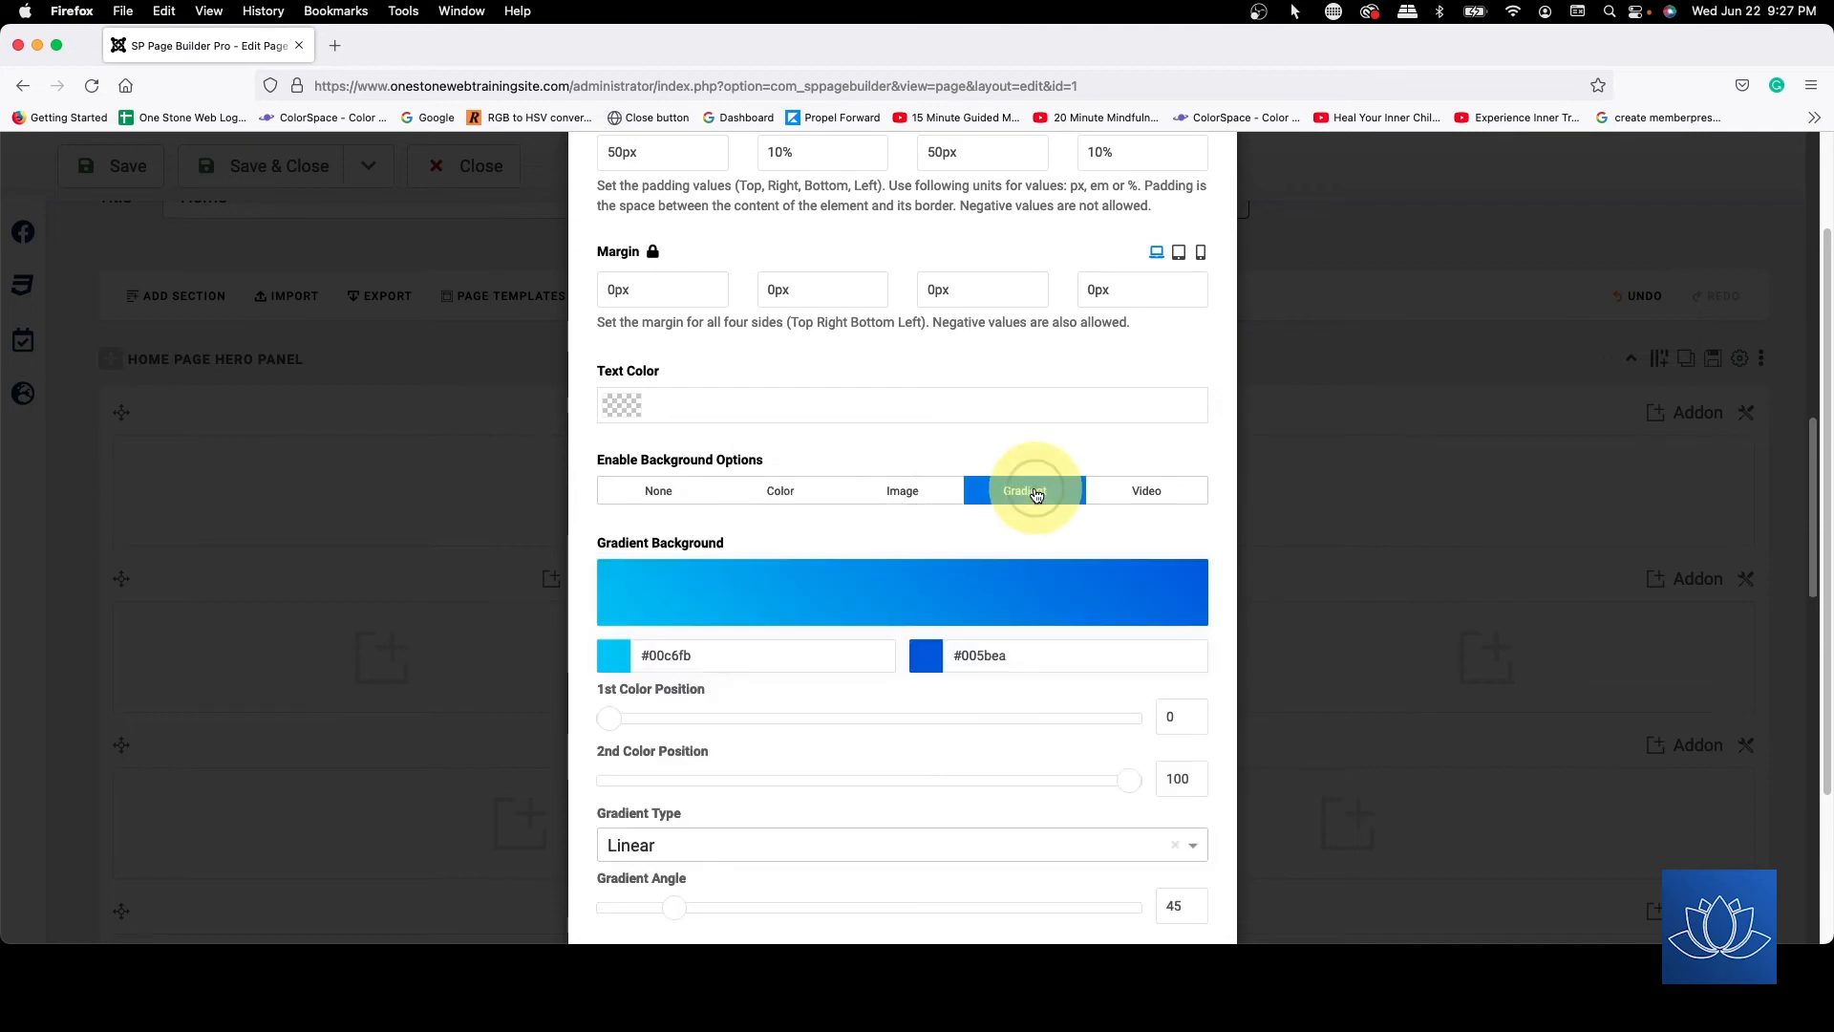
{"action": "scroll", "coordinate": [860, 598], "scroll_direction": "down", "scroll_amount": 2}
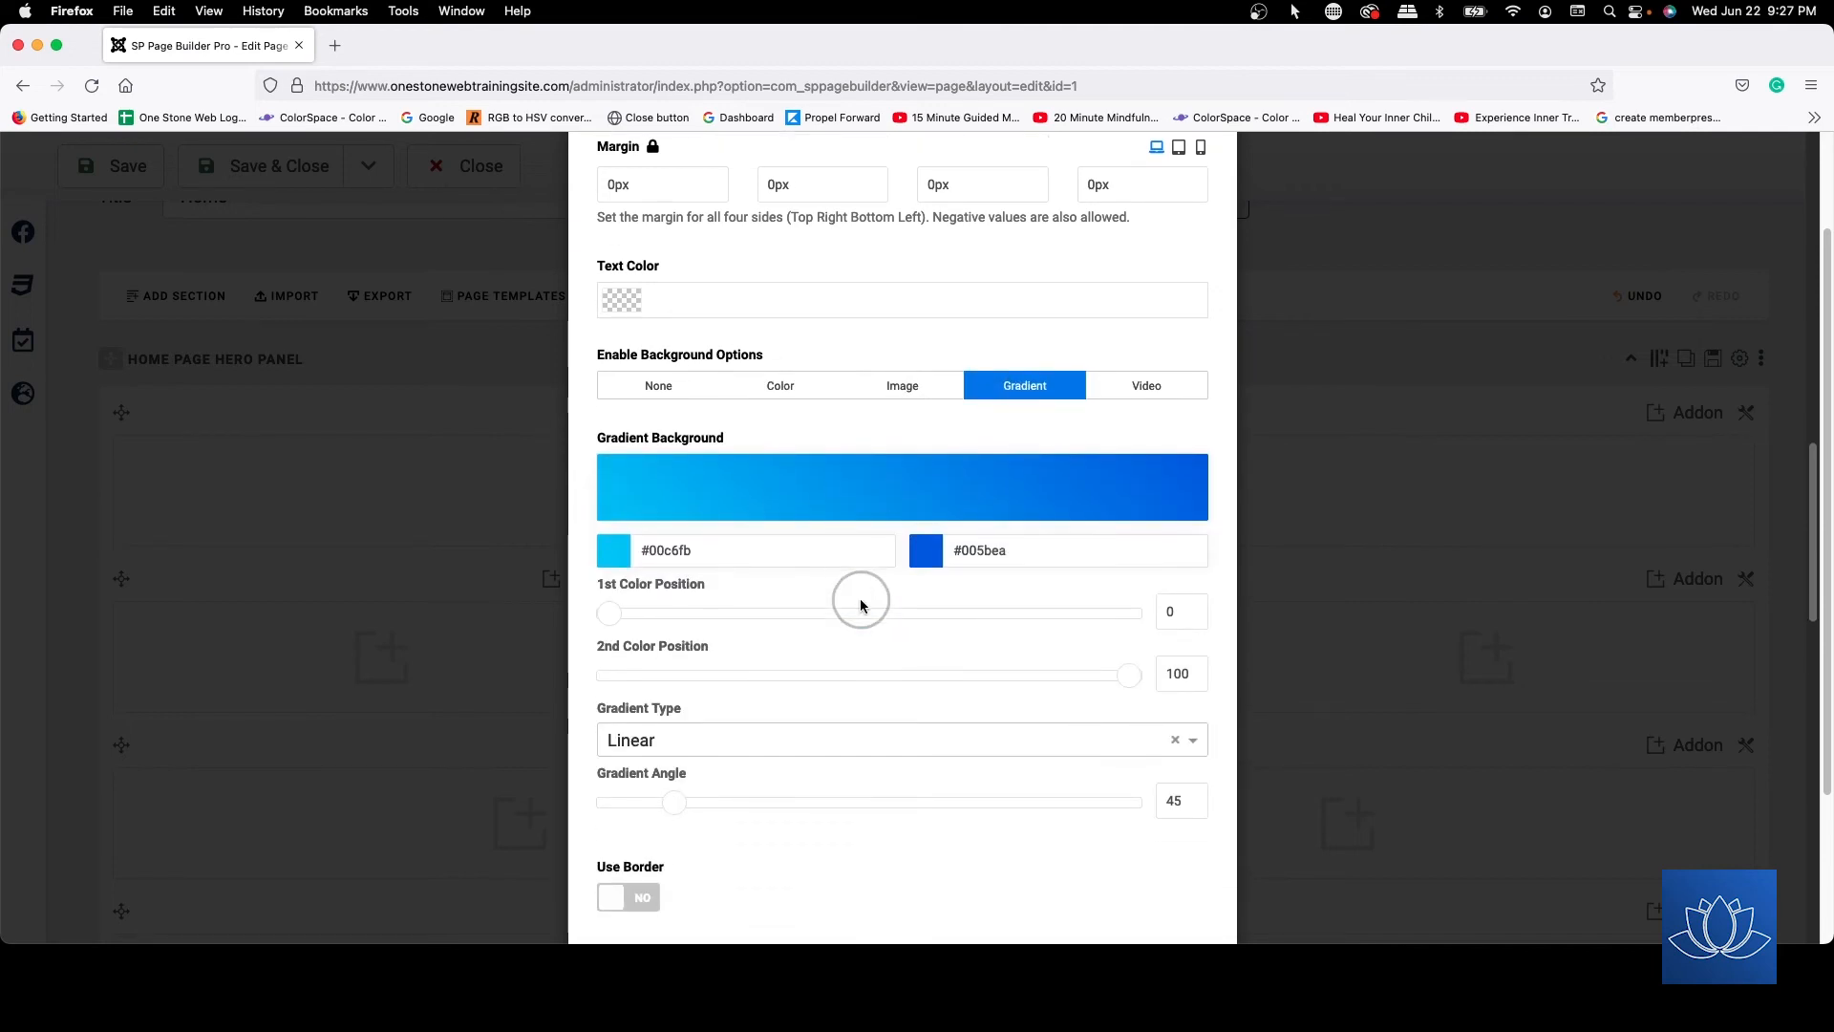
{"action": "scroll", "coordinate": [860, 598], "scroll_direction": "down", "scroll_amount": 2}
{"action": "left_click", "coordinate": [803, 614]}
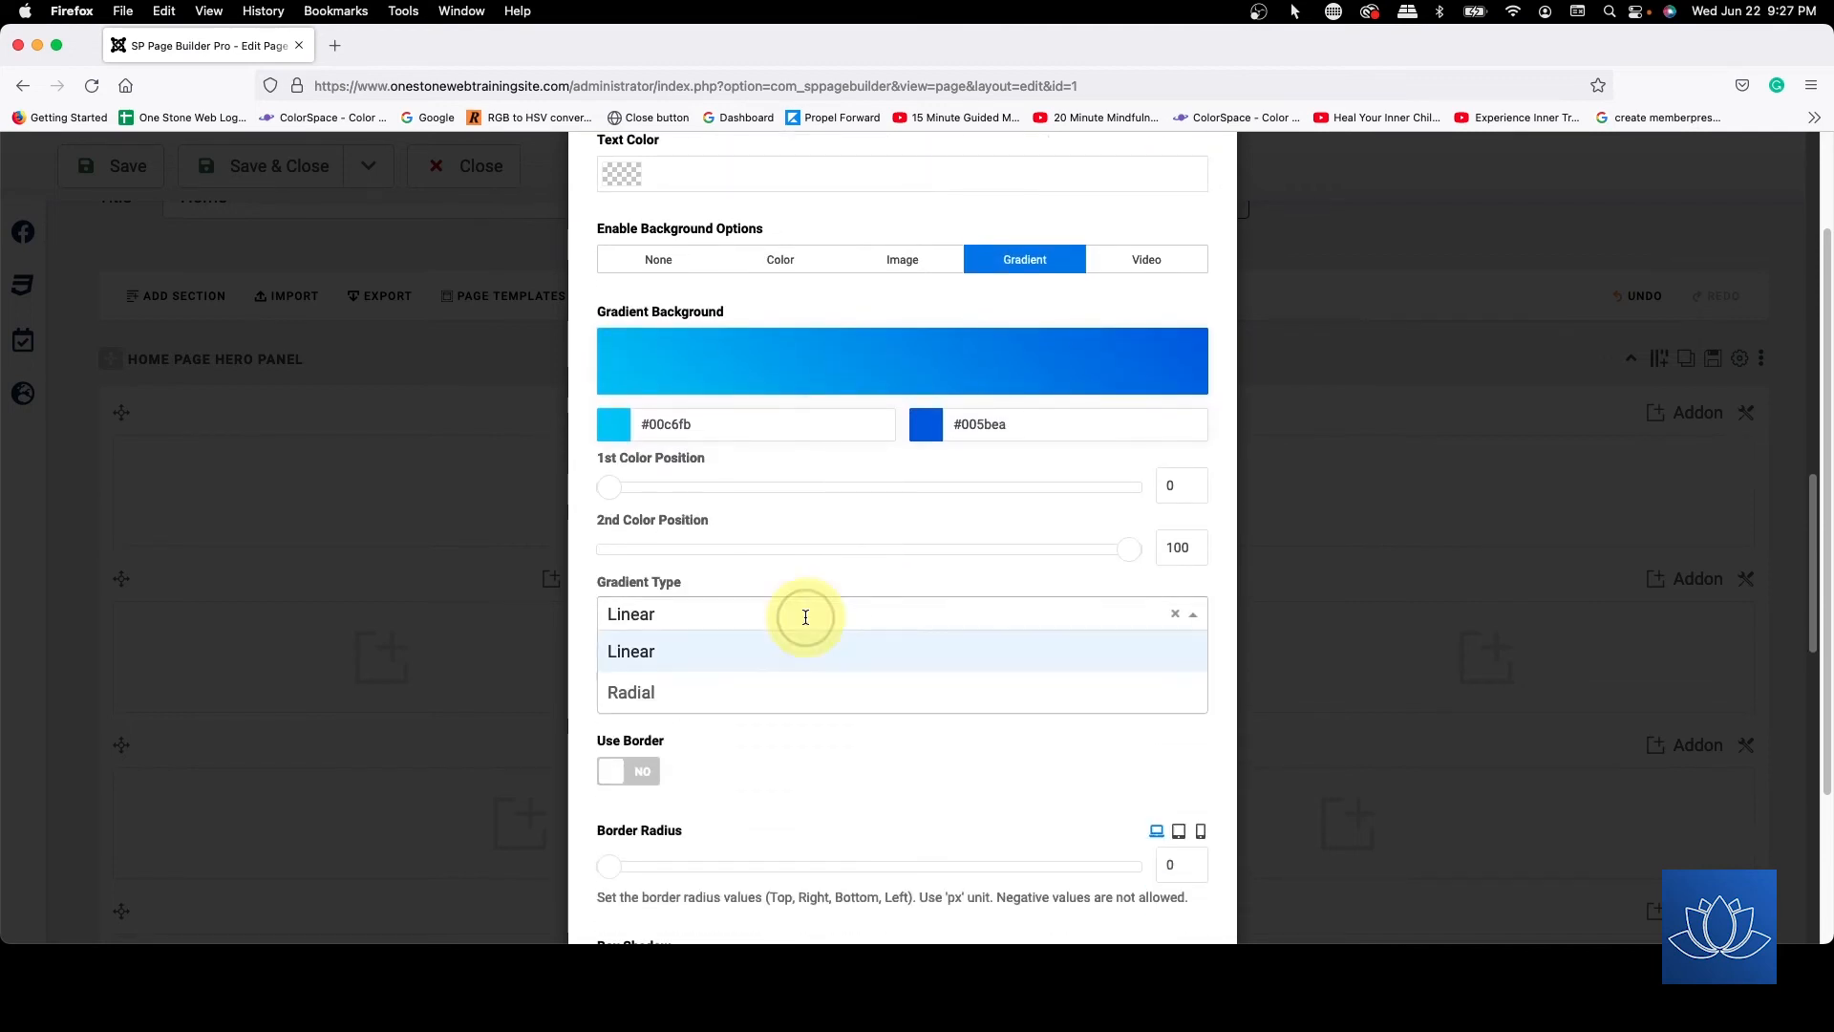
{"action": "left_click", "coordinate": [782, 694]}
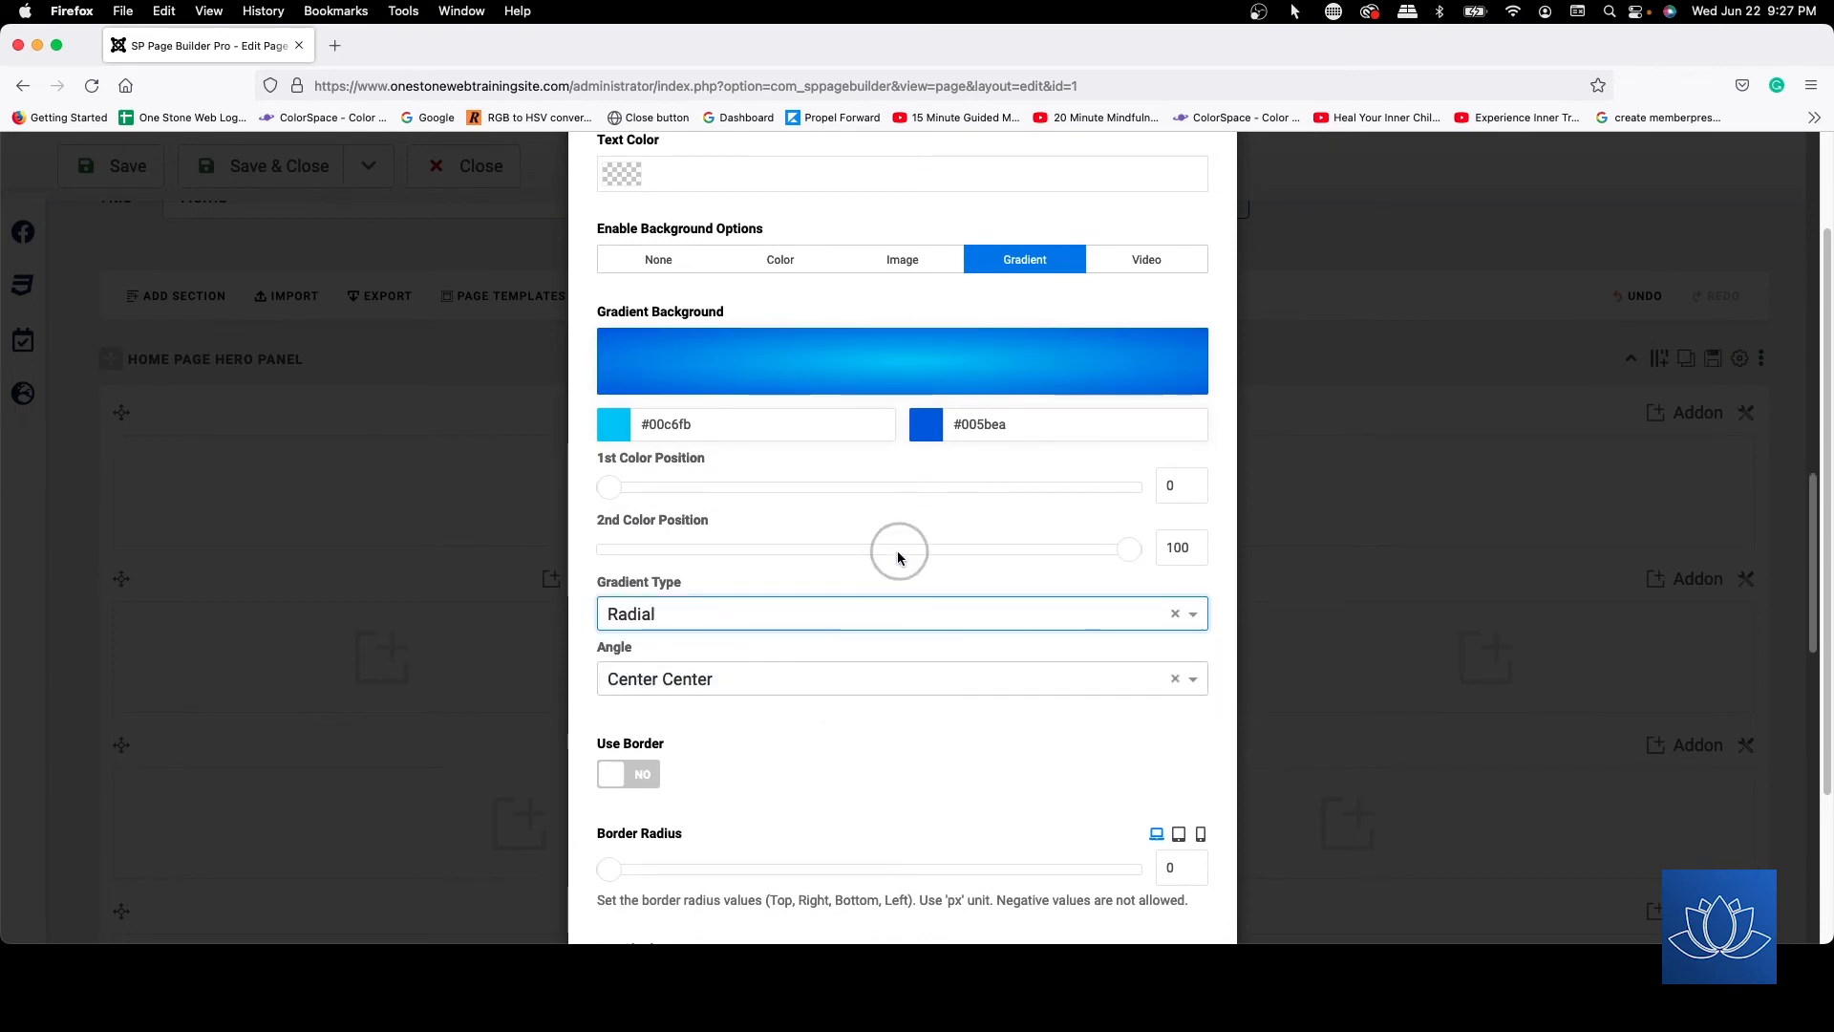
- Set the gradient's 2nd Color Position to 74 and its 1st Color Position to 33
{"action": "left_click_drag", "start_coordinate": [1131, 552], "coordinate": [989, 578]}
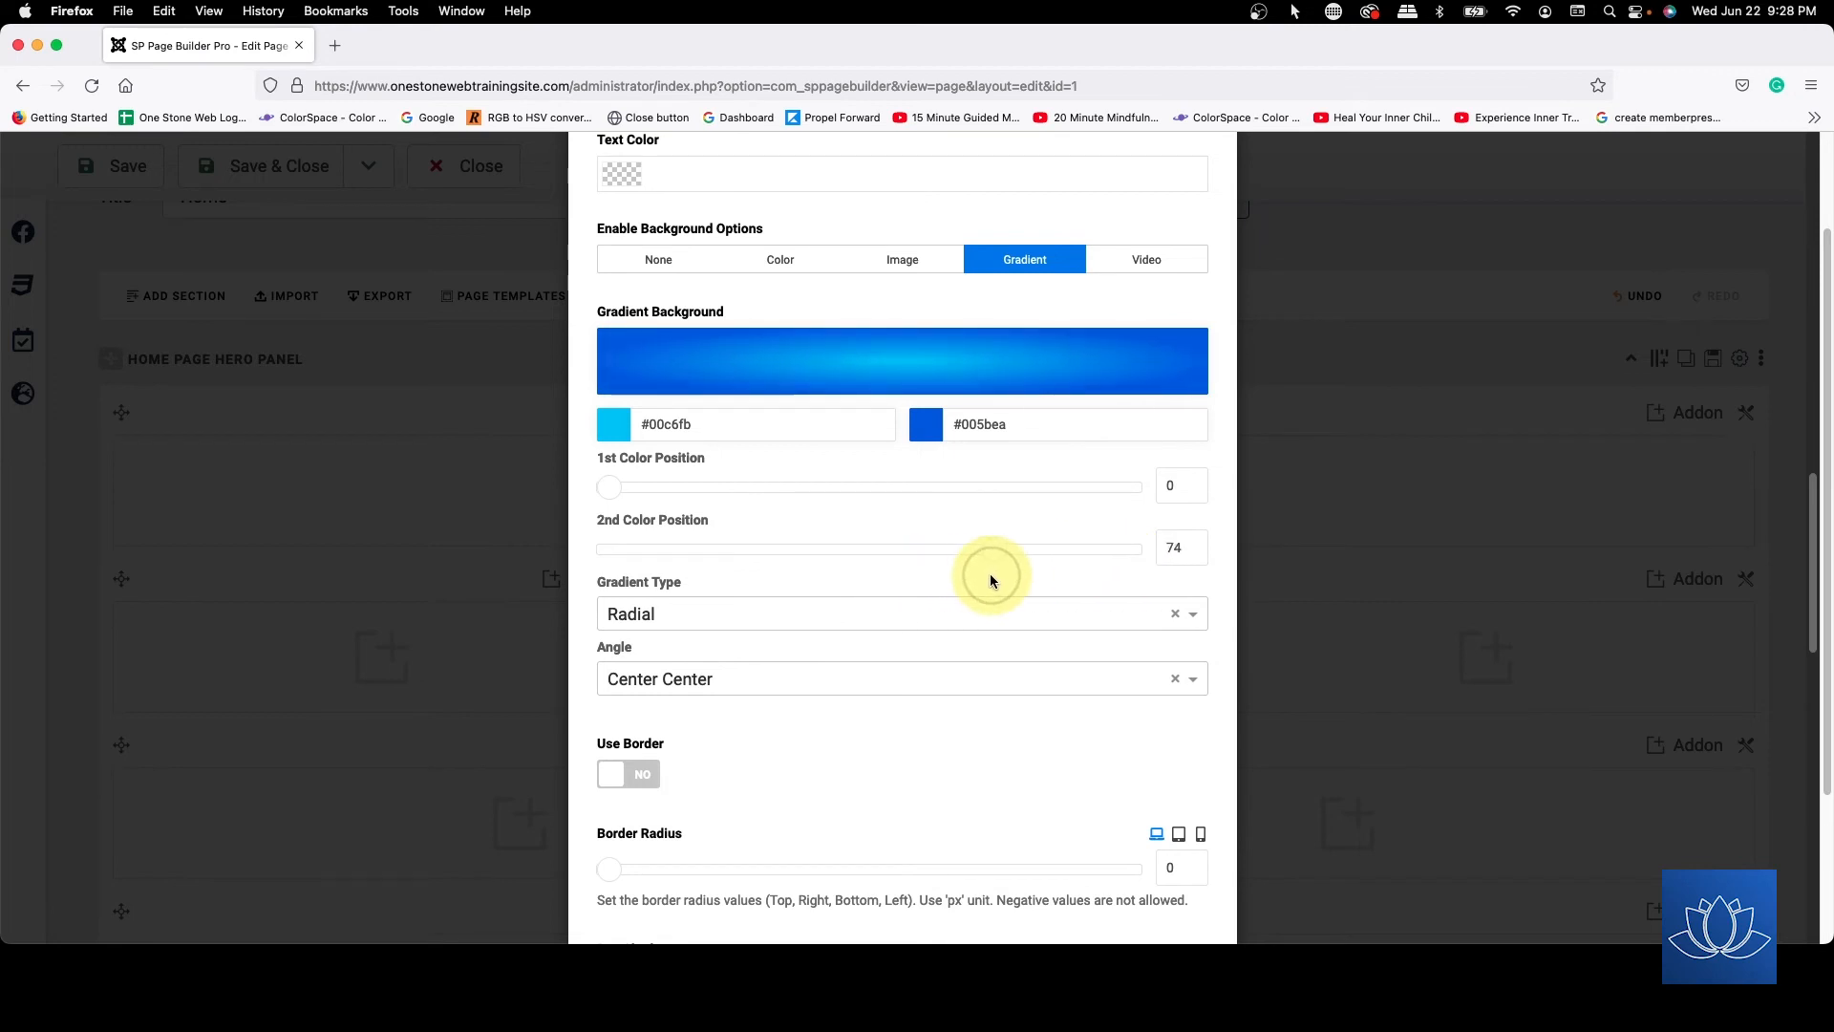
{"action": "left_click_drag", "start_coordinate": [608, 488], "coordinate": [768, 431]}
- Change the gradient's first color to red #fb0004 and its second color to blue #0065ff
{"action": "left_click", "coordinate": [676, 423]}
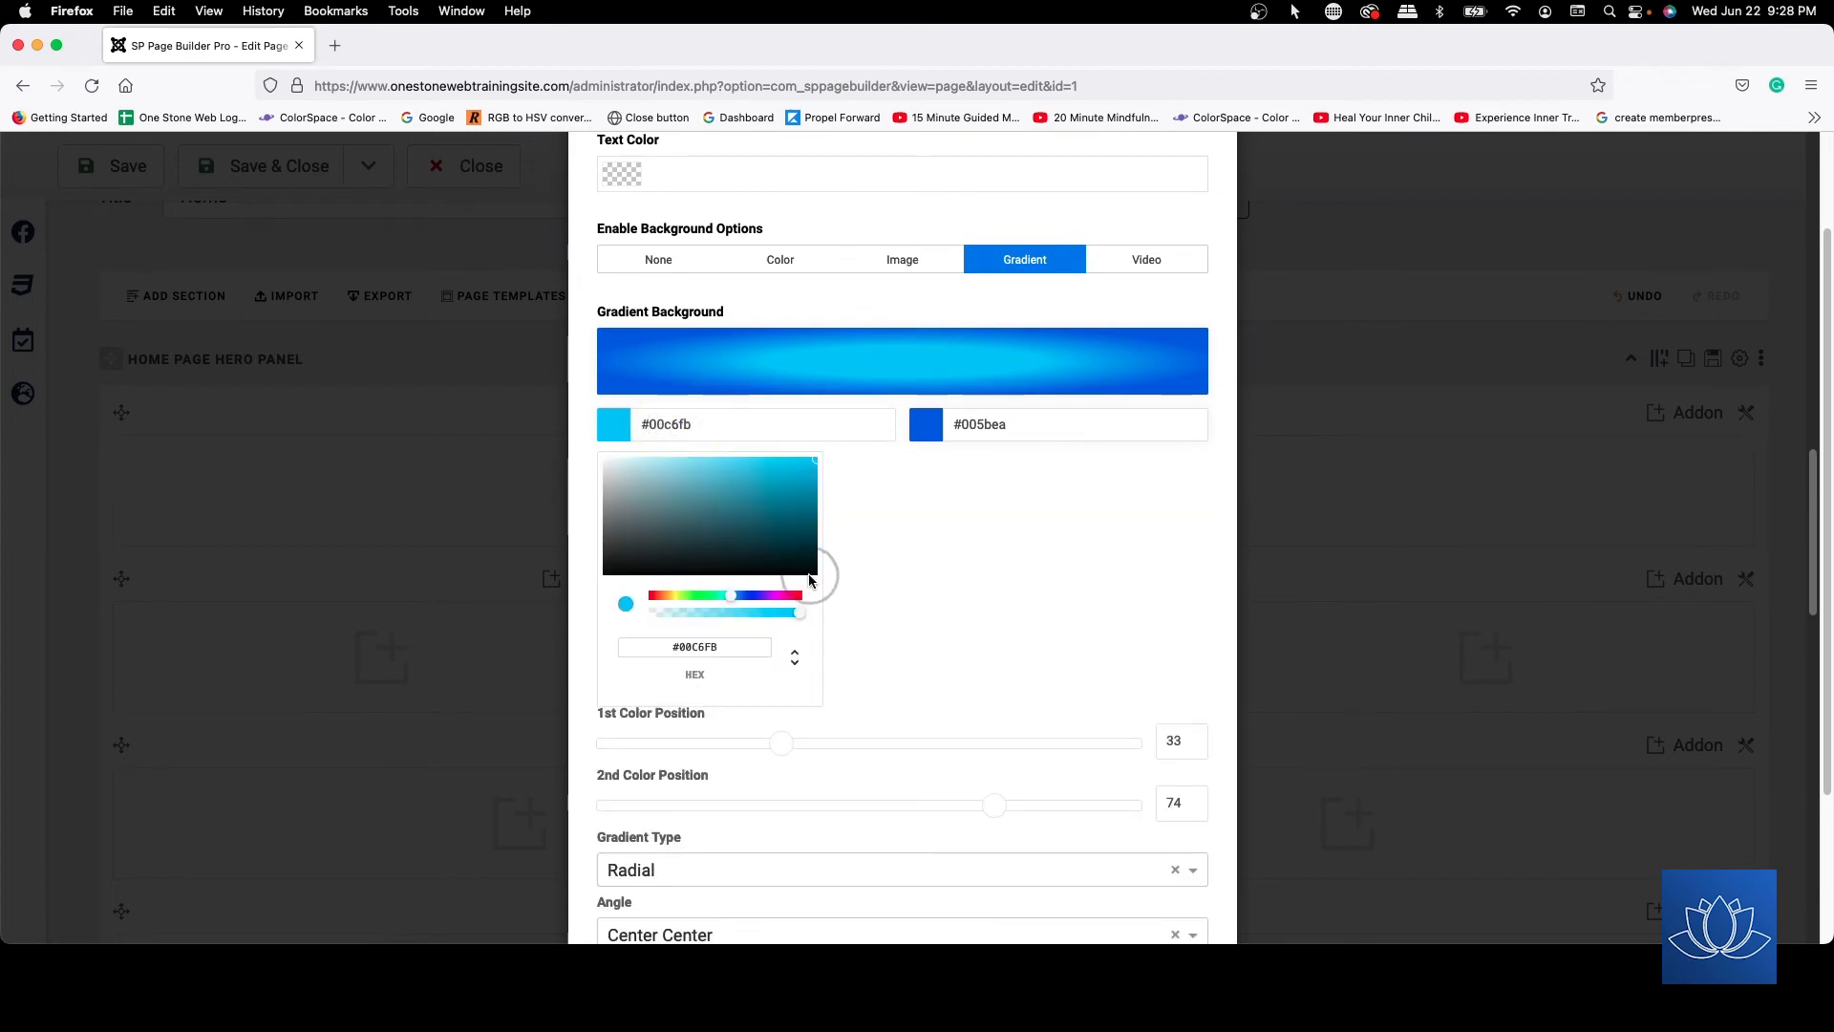
{"action": "left_click", "coordinate": [800, 597]}
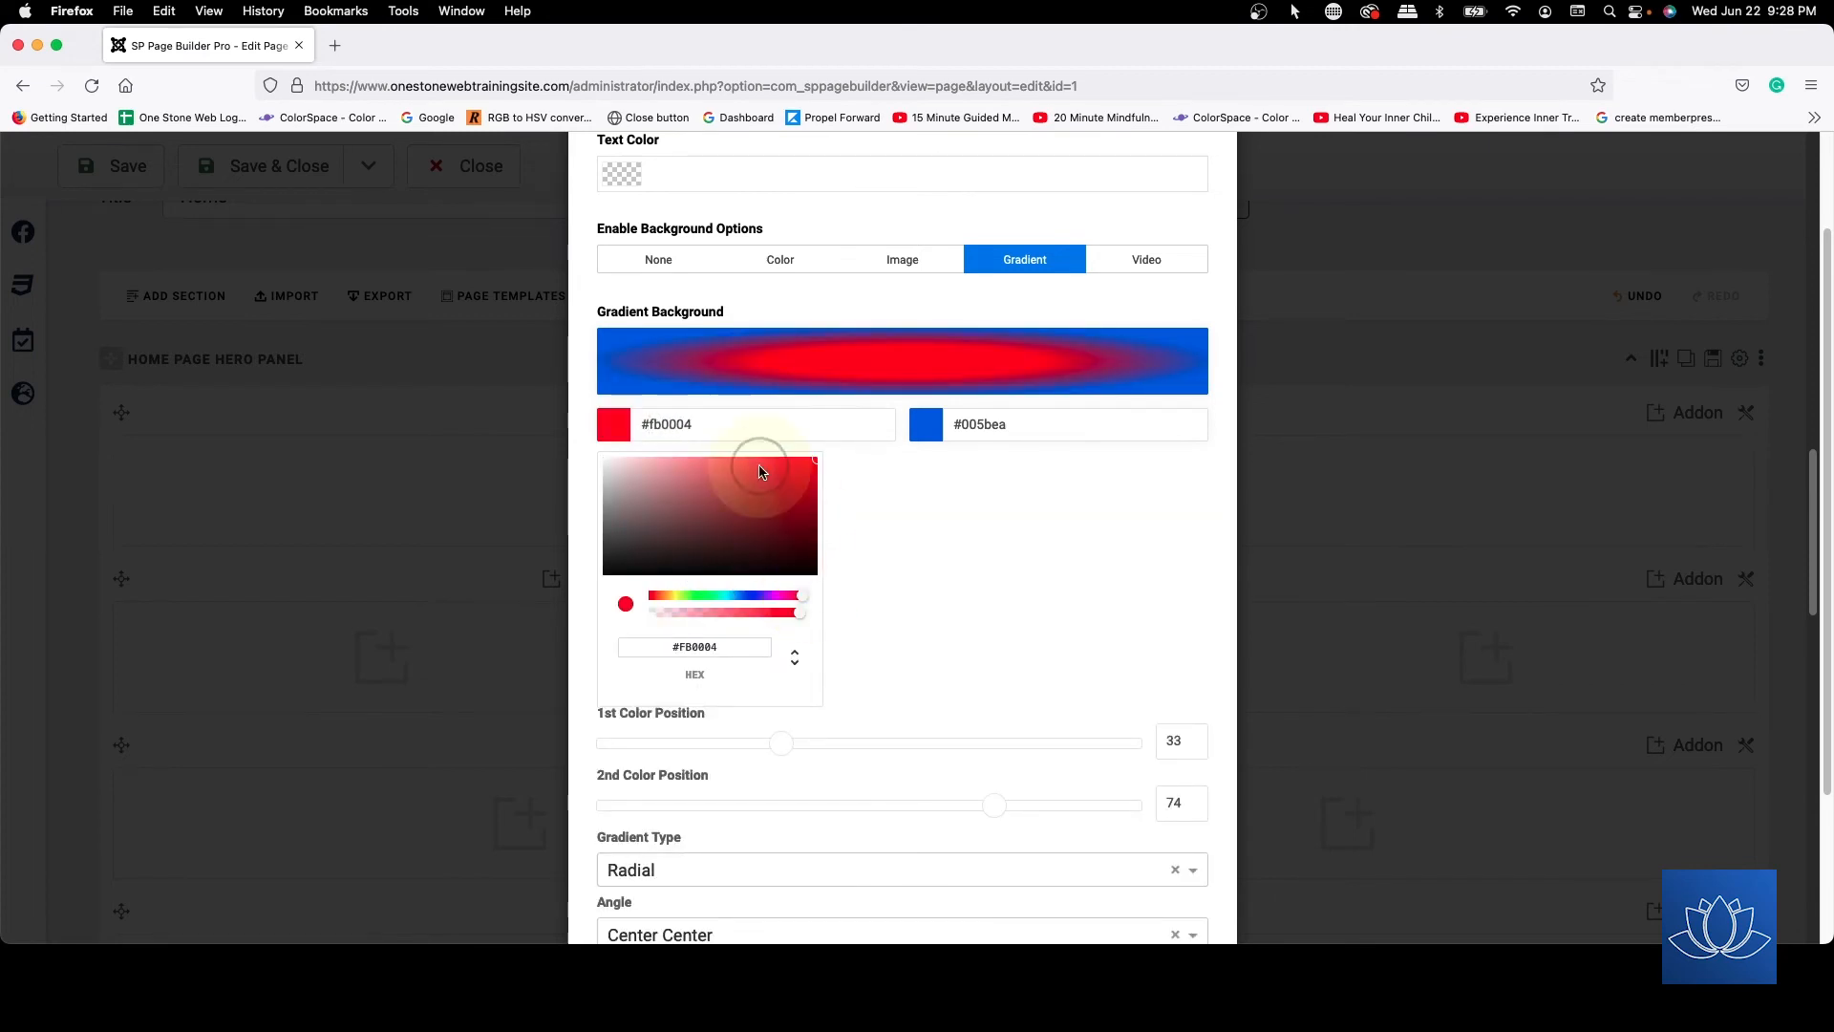
{"action": "left_click", "coordinate": [988, 422]}
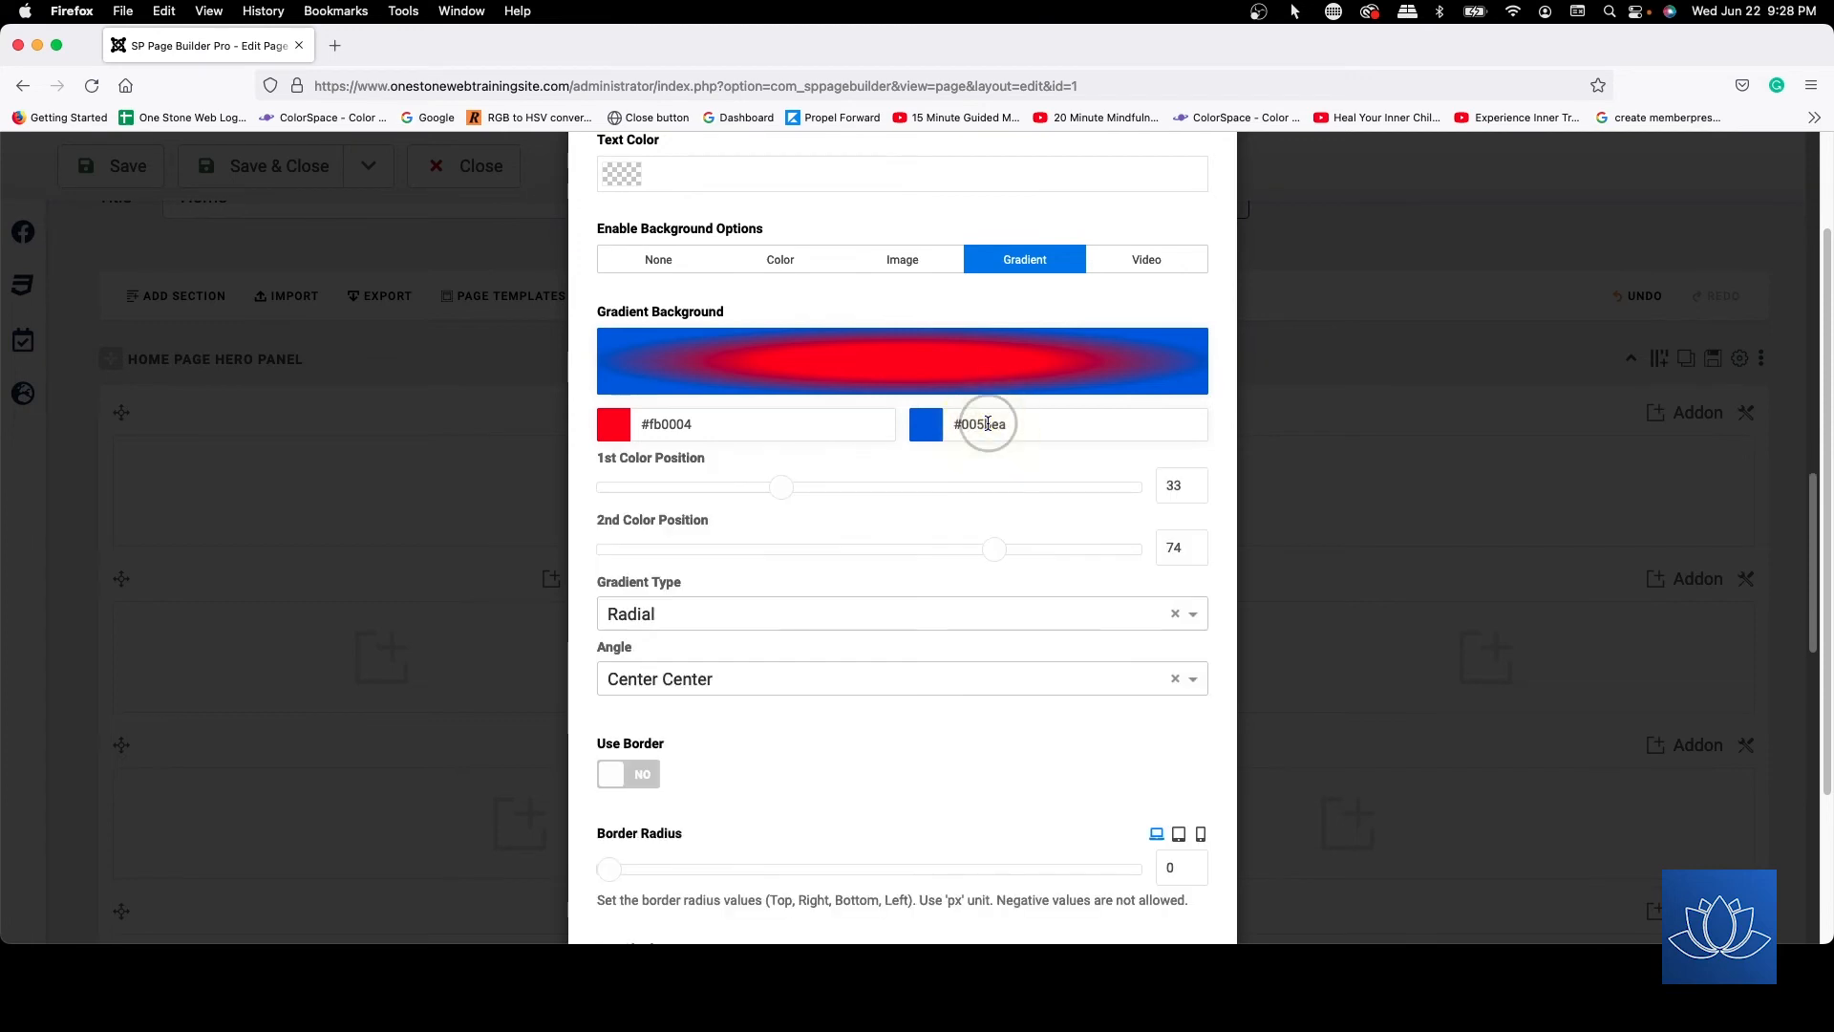
{"action": "left_click", "coordinate": [925, 424]}
{"action": "left_click_drag", "start_coordinate": [1157, 501], "coordinate": [1175, 456]}
{"action": "left_click", "coordinate": [831, 535]}
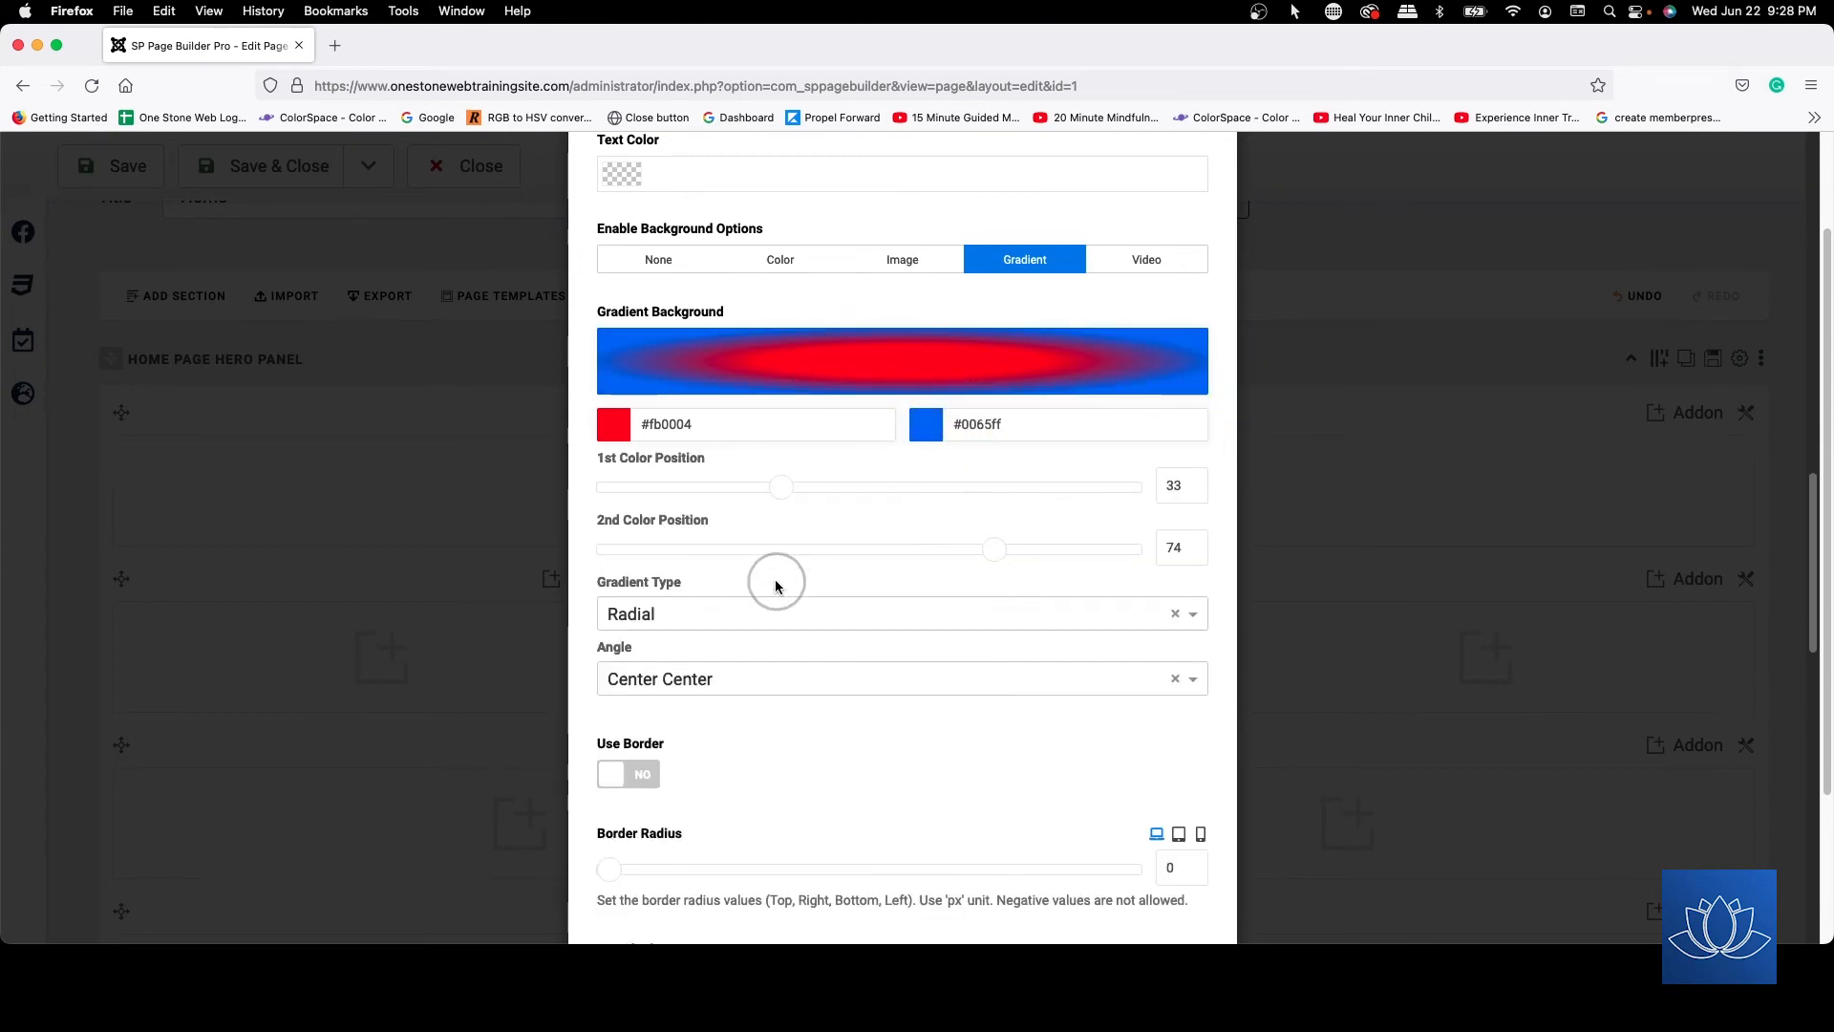
- Set the gradient's 1st Color Position to 0 and its 2nd Color Position to 100
{"action": "left_click_drag", "start_coordinate": [772, 489], "coordinate": [579, 525]}
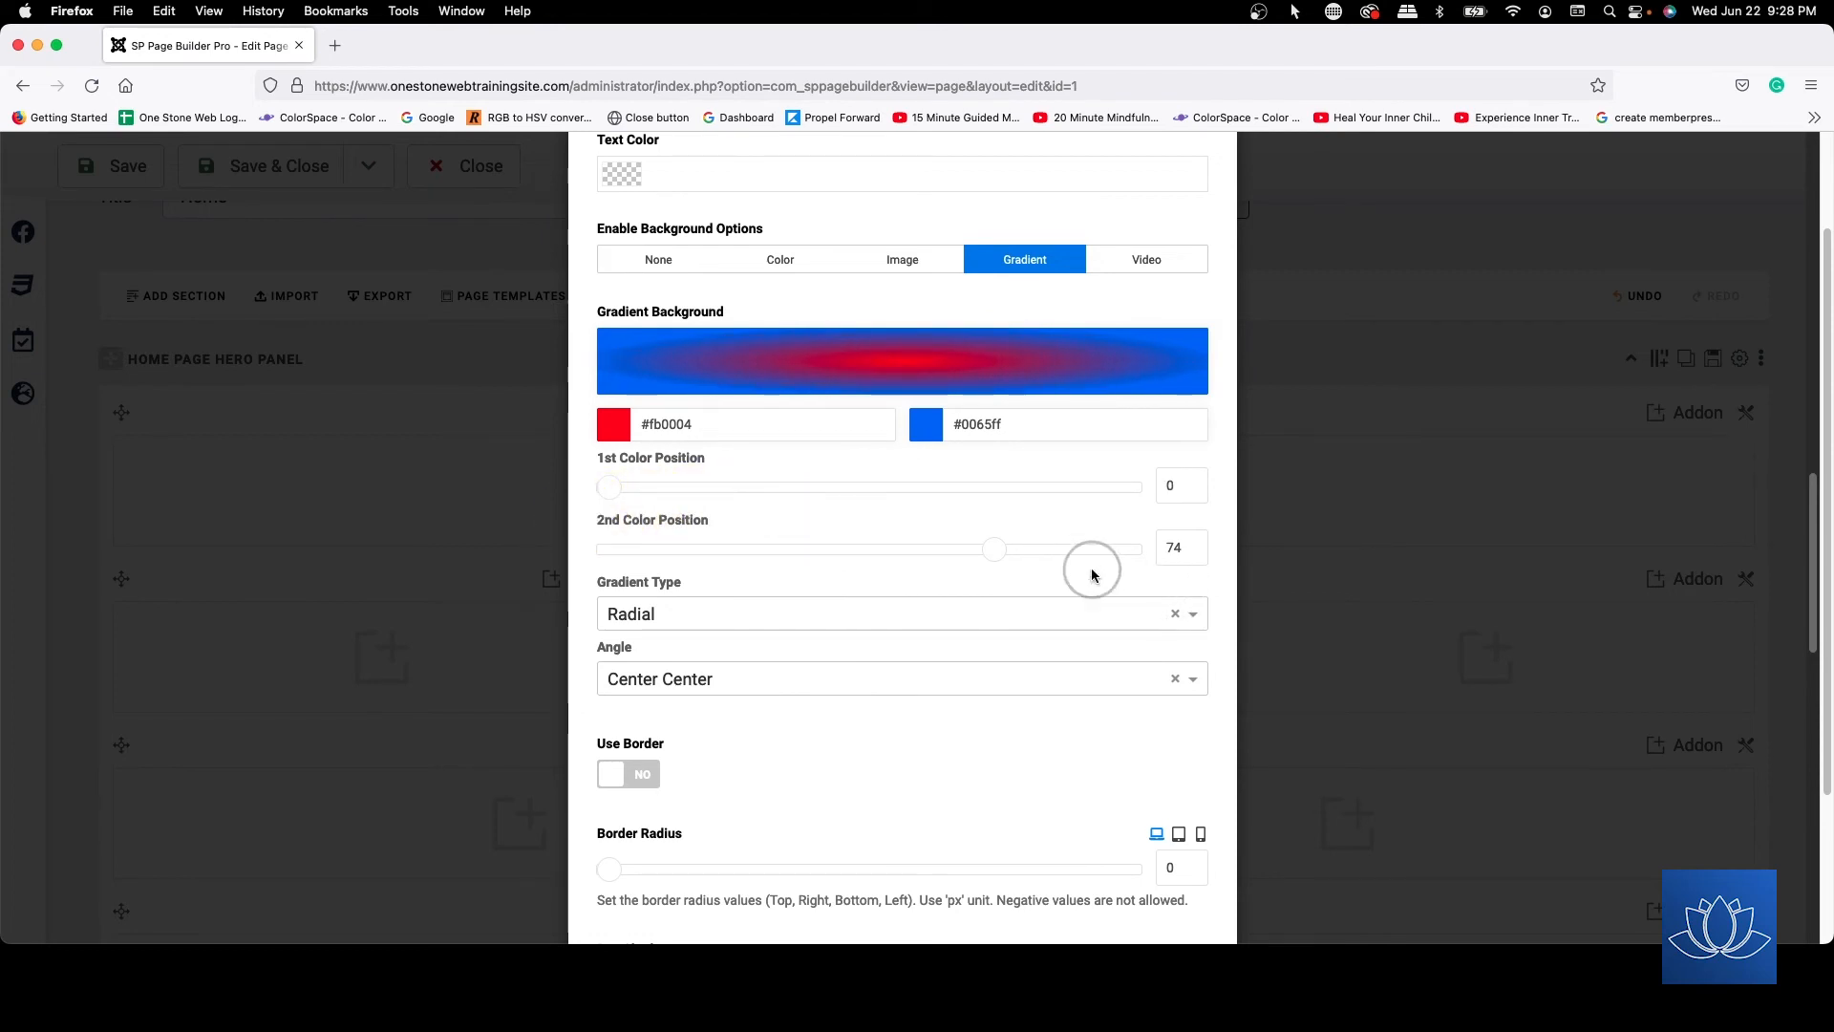
{"action": "left_click_drag", "start_coordinate": [997, 551], "coordinate": [1154, 559]}
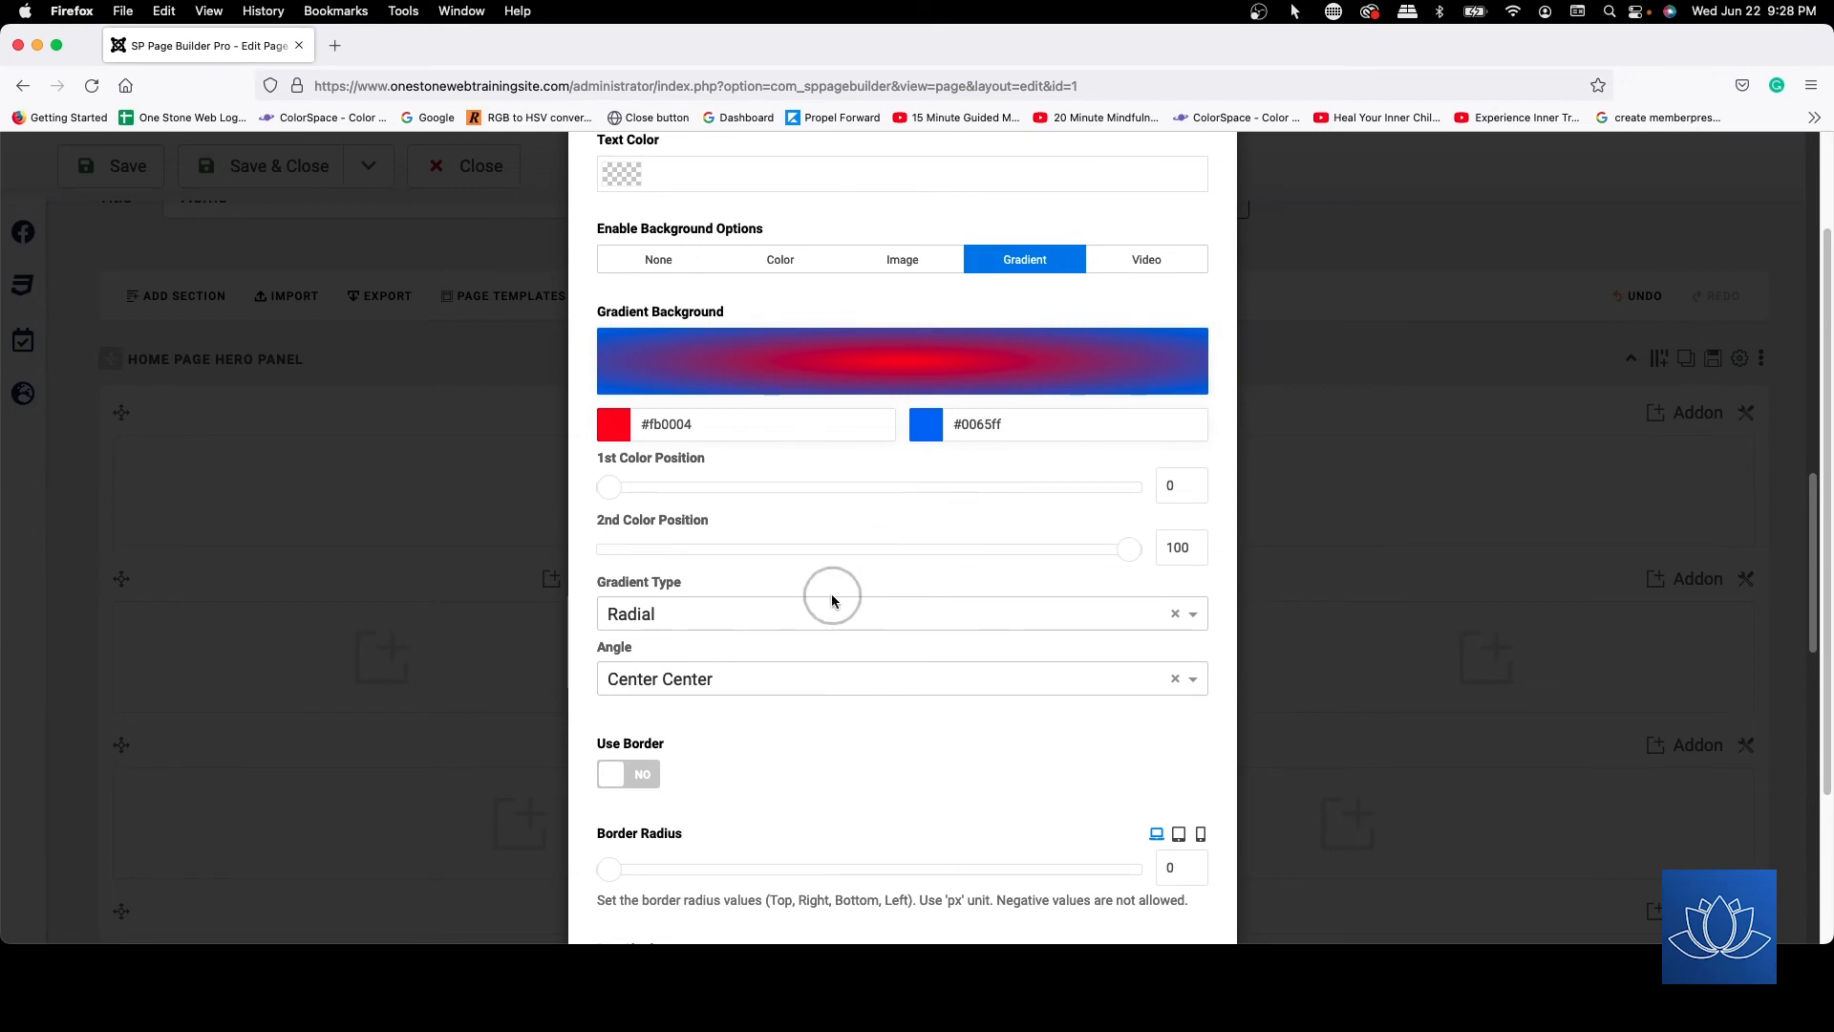
- Try the Top Center, Top Left and Bottom Left angles on the row's radial gradient
{"action": "left_click", "coordinate": [790, 678]}
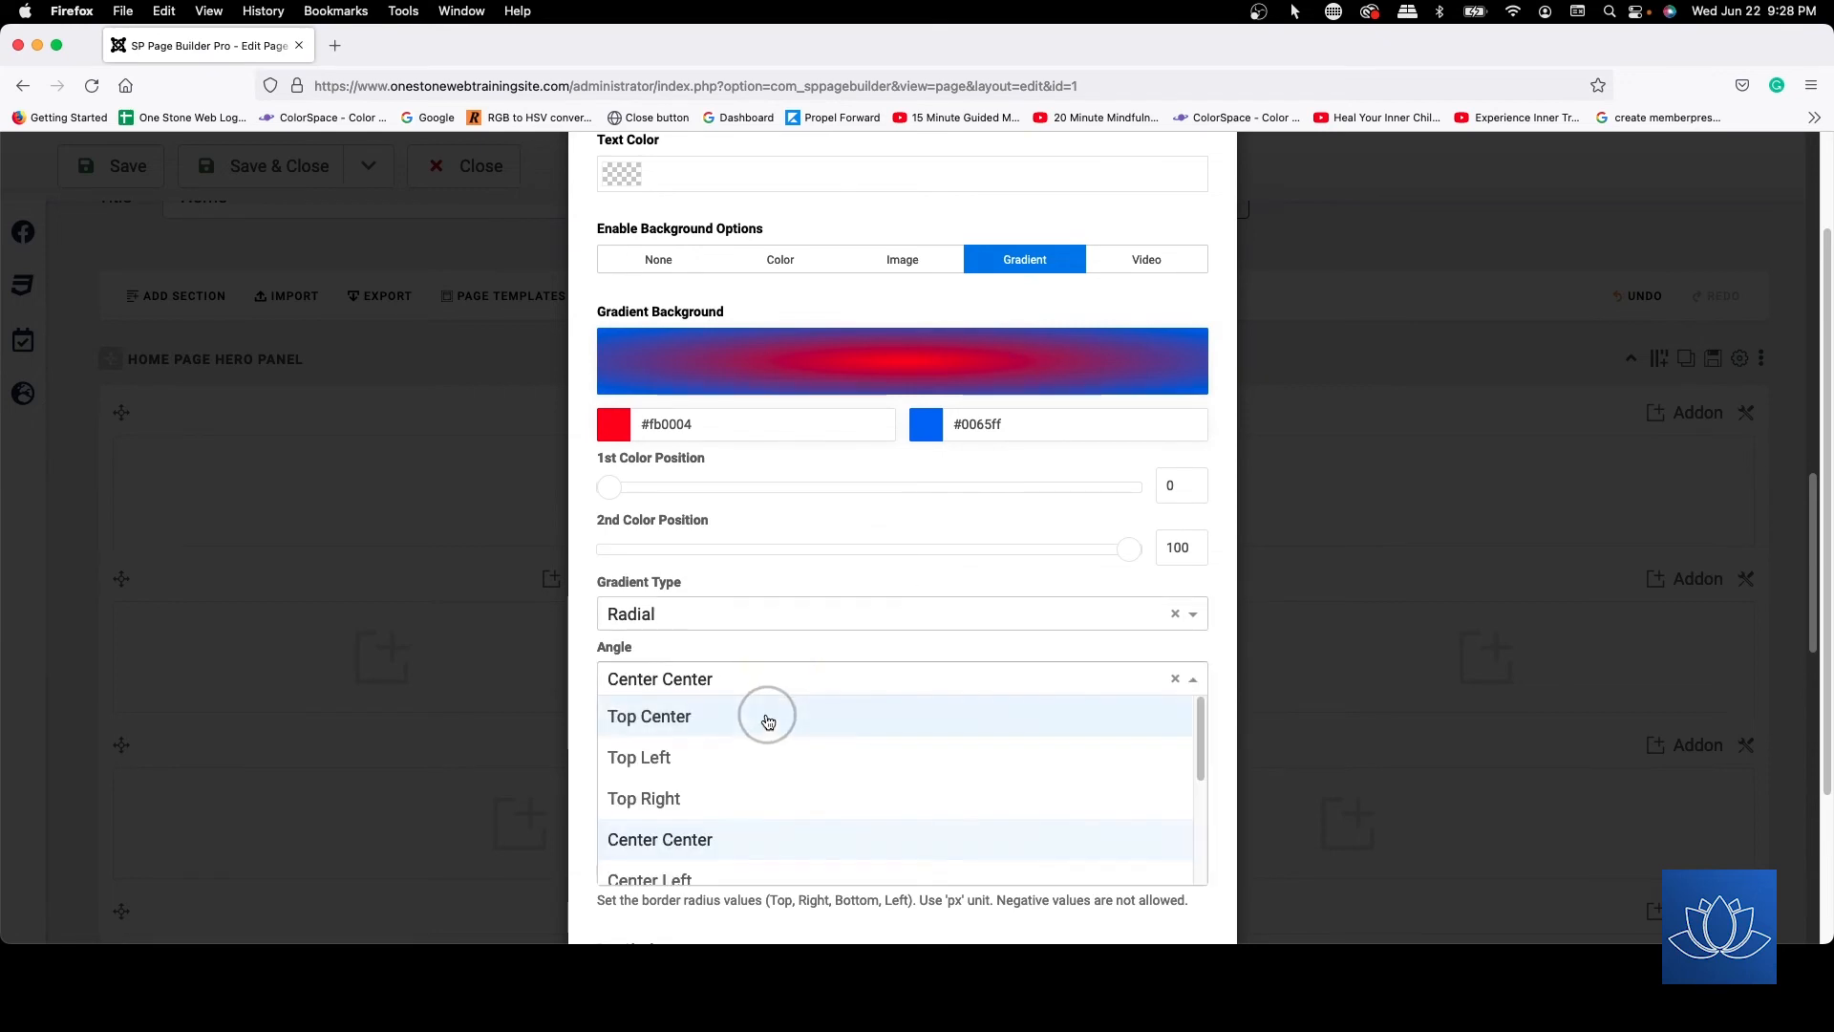
{"action": "left_click", "coordinate": [769, 718]}
{"action": "left_click", "coordinate": [762, 685]}
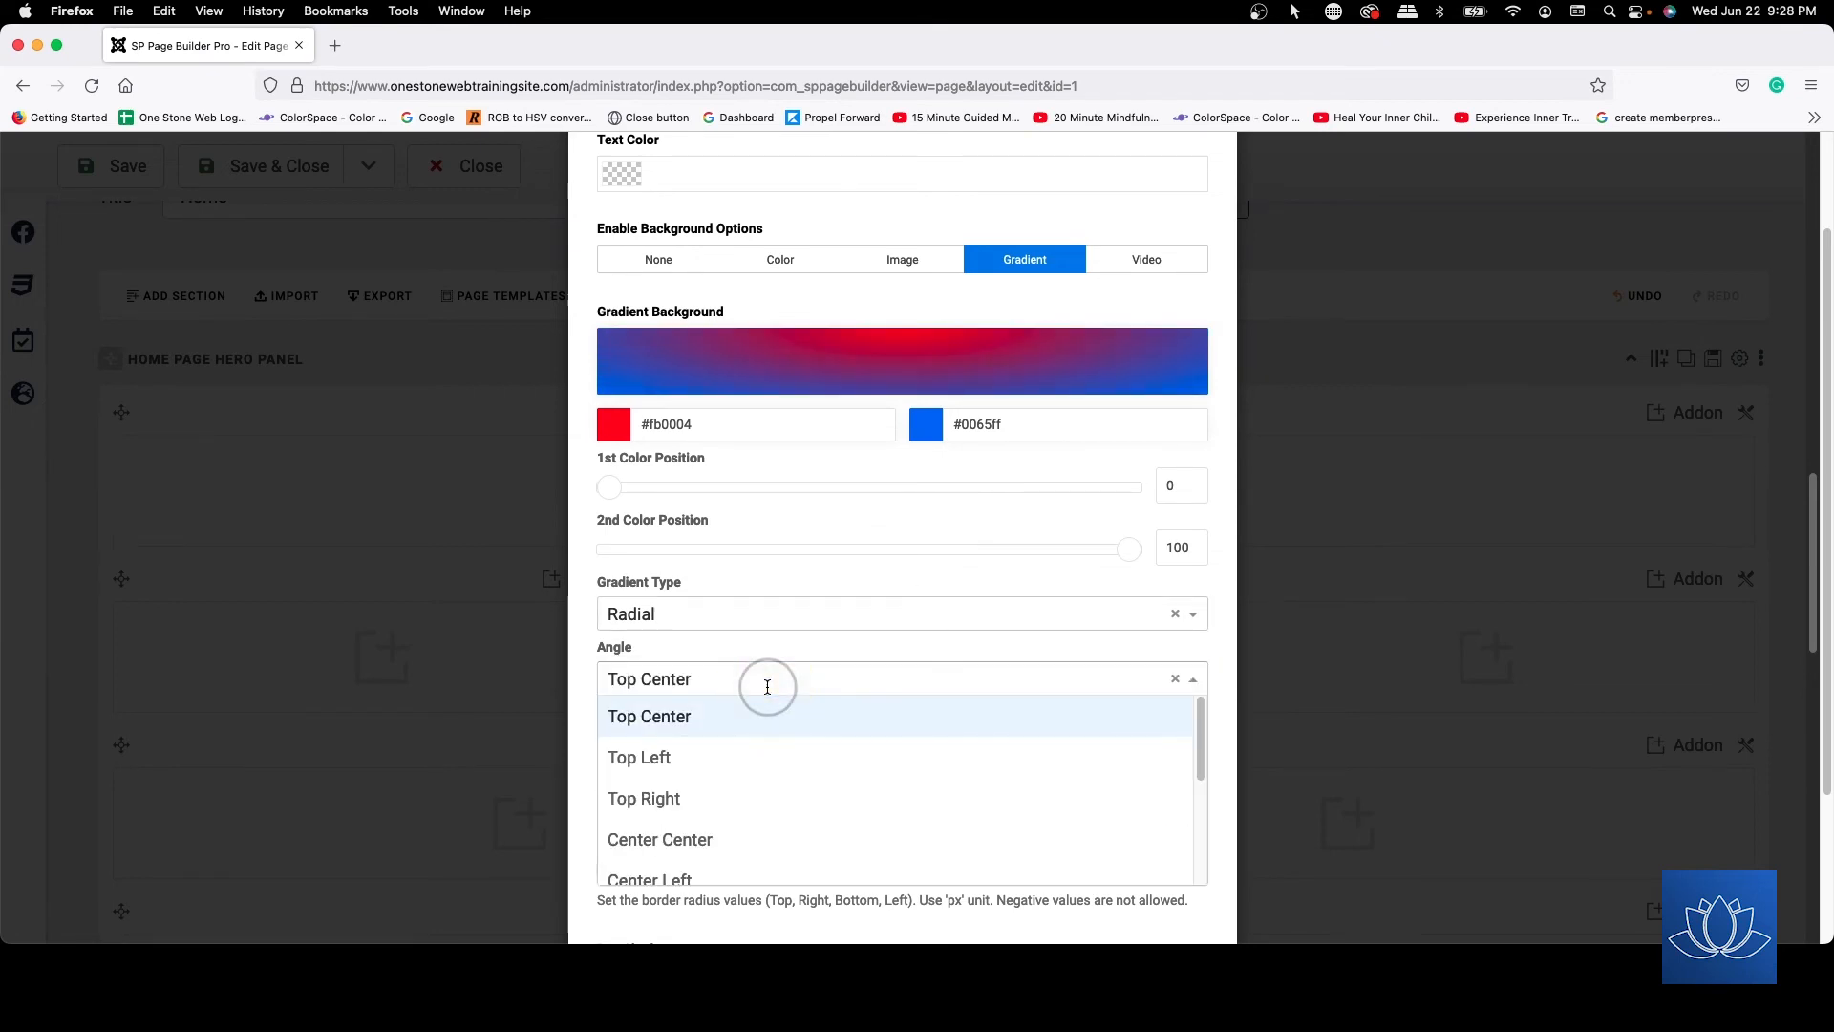
{"action": "left_click", "coordinate": [749, 760]}
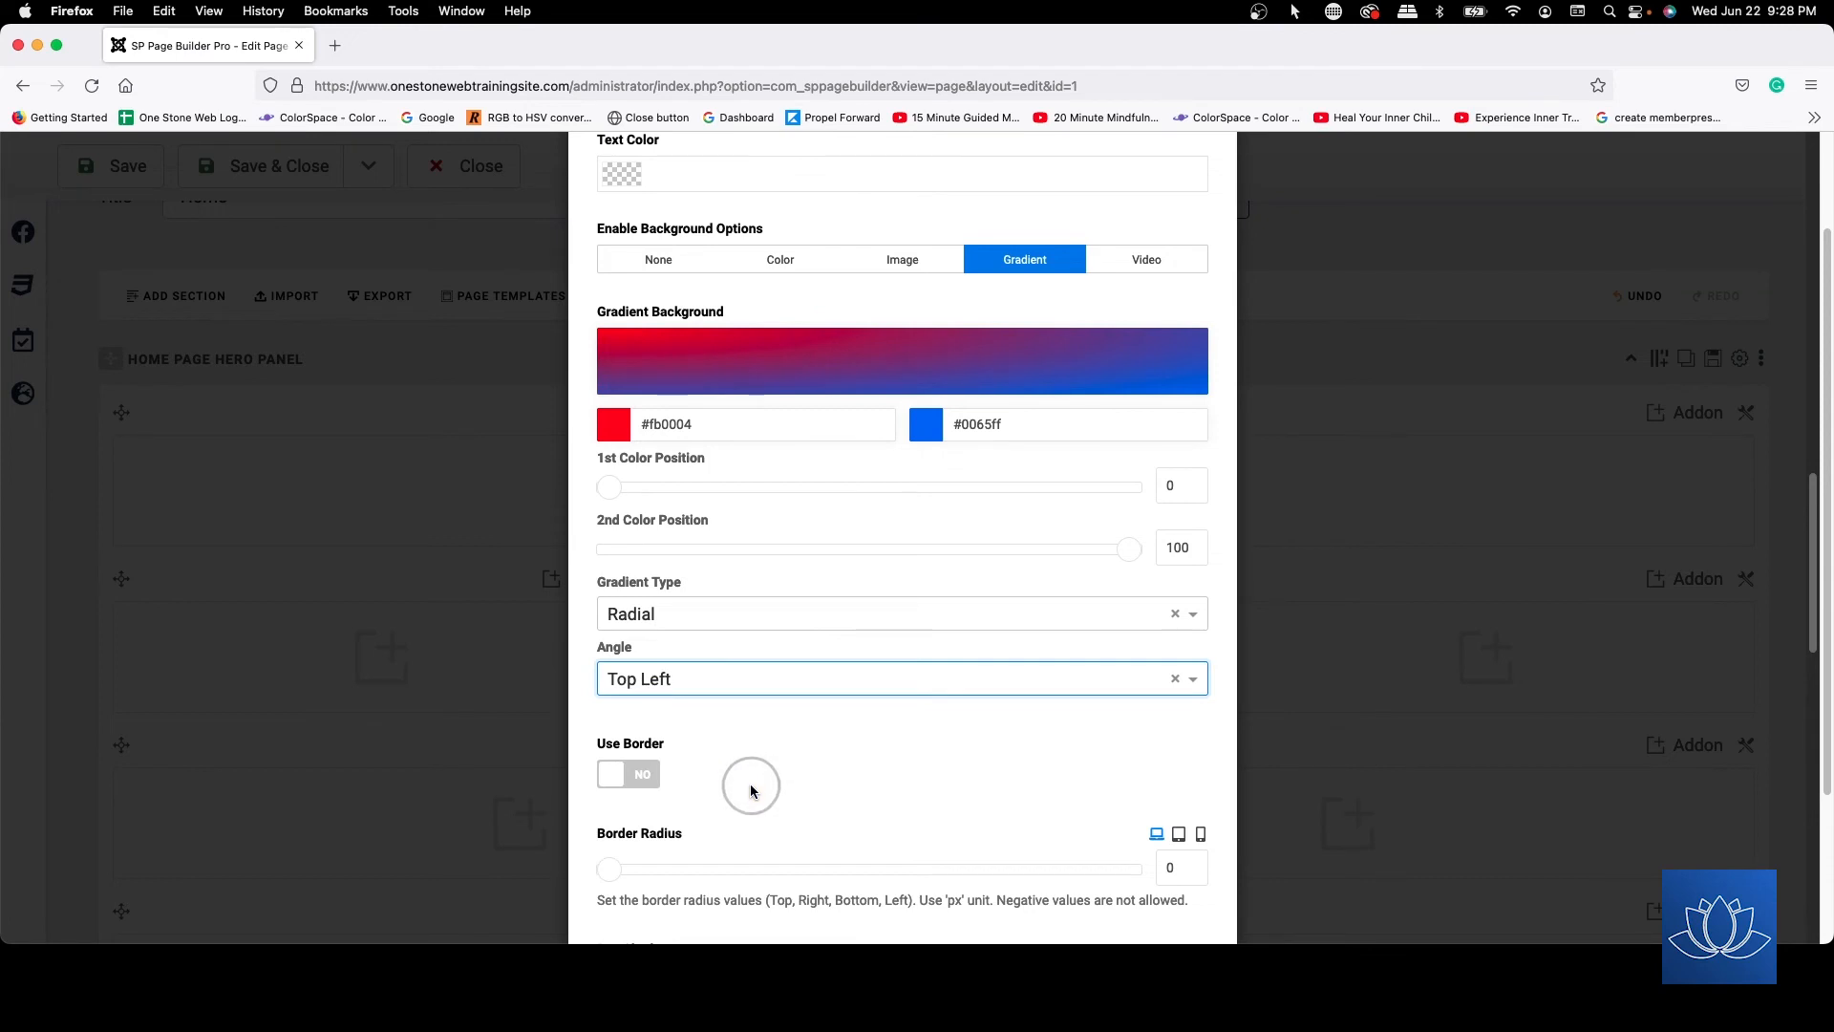
{"action": "left_click", "coordinate": [753, 674]}
{"action": "scroll", "coordinate": [771, 750], "scroll_direction": "down", "scroll_amount": 5}
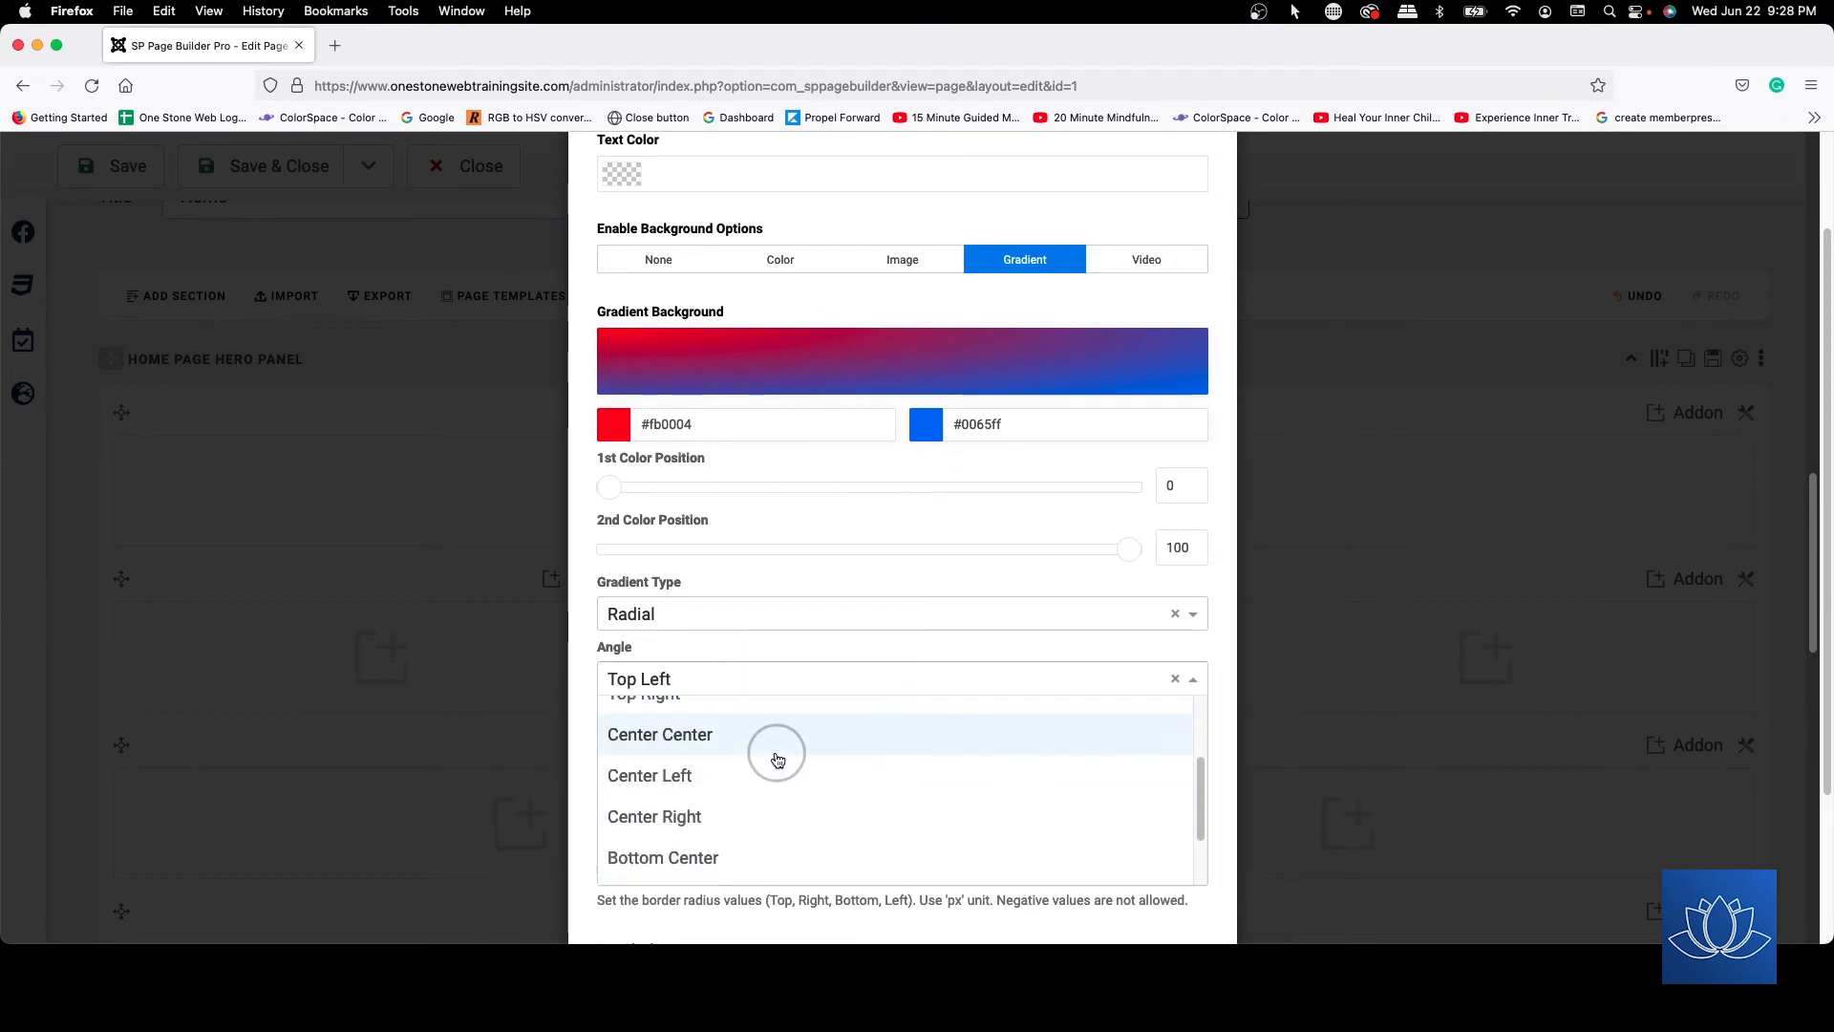
{"action": "scroll", "coordinate": [772, 753], "scroll_direction": "up", "scroll_amount": 5}
{"action": "scroll", "coordinate": [775, 759], "scroll_direction": "down", "scroll_amount": 3}
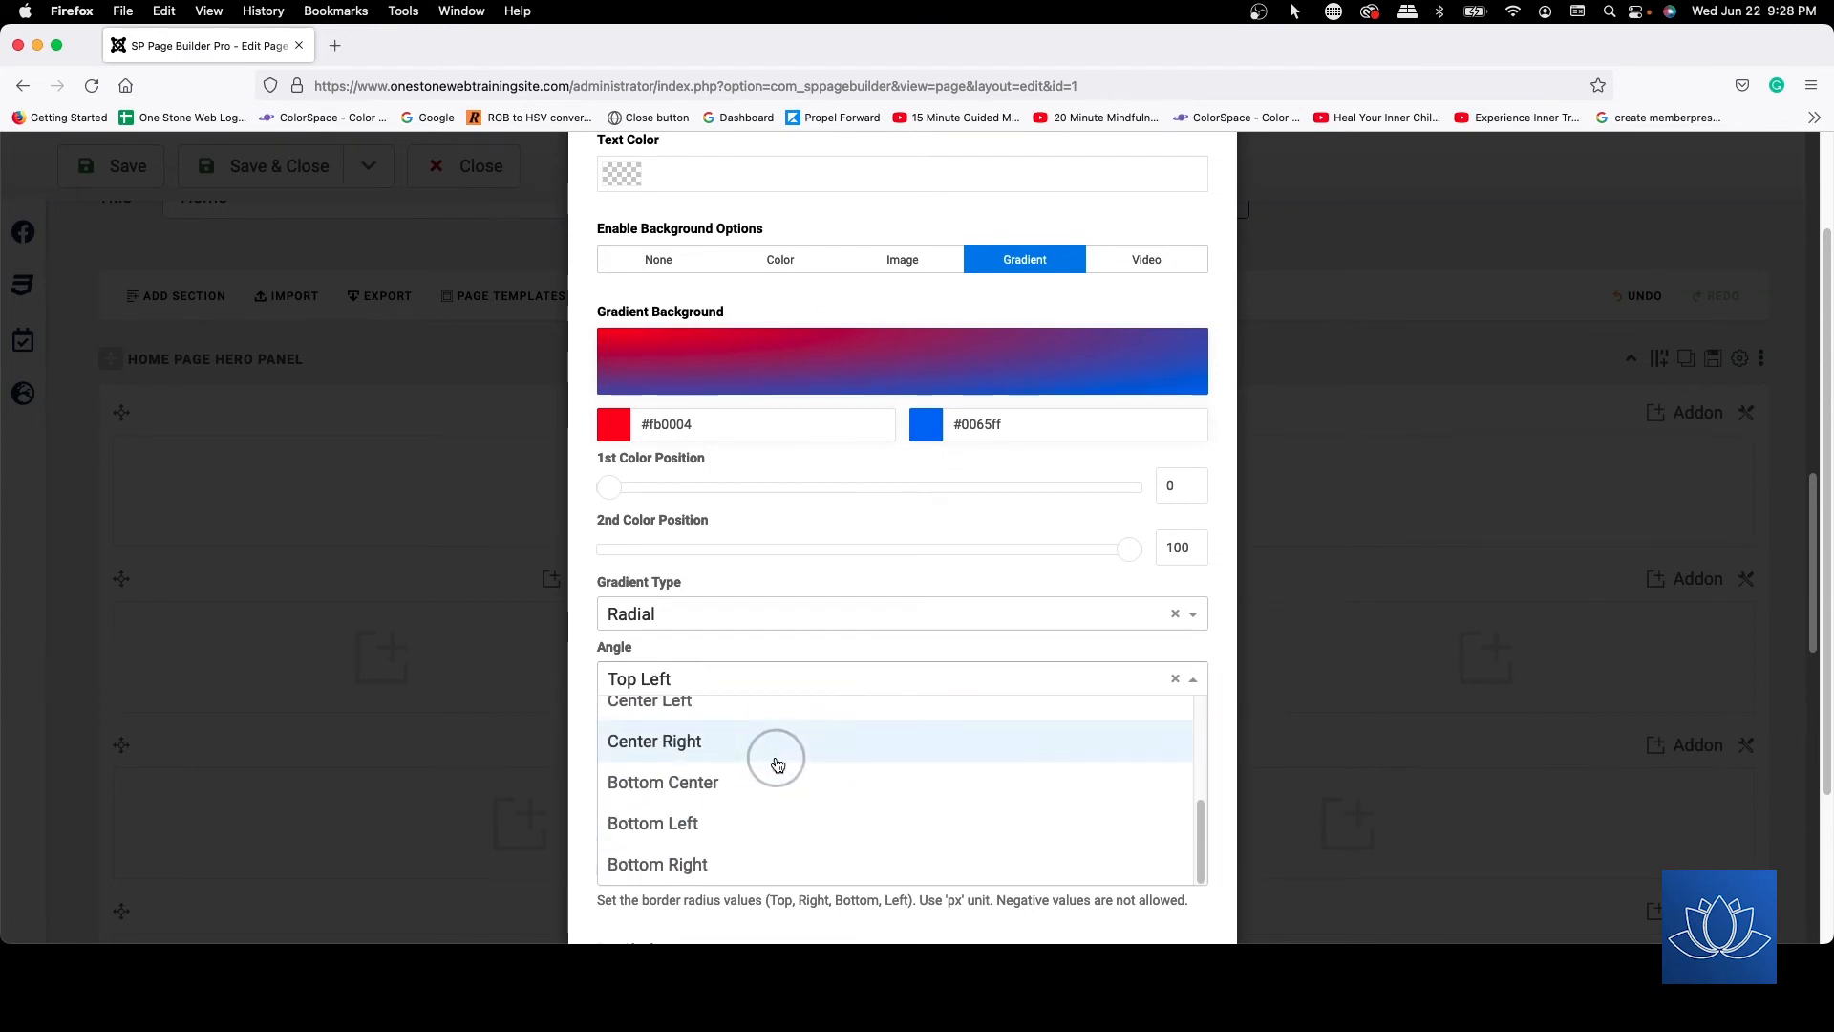
{"action": "scroll", "coordinate": [773, 757], "scroll_direction": "up", "scroll_amount": 1}
{"action": "scroll", "coordinate": [774, 757], "scroll_direction": "down", "scroll_amount": 1}
{"action": "left_click", "coordinate": [761, 825]}
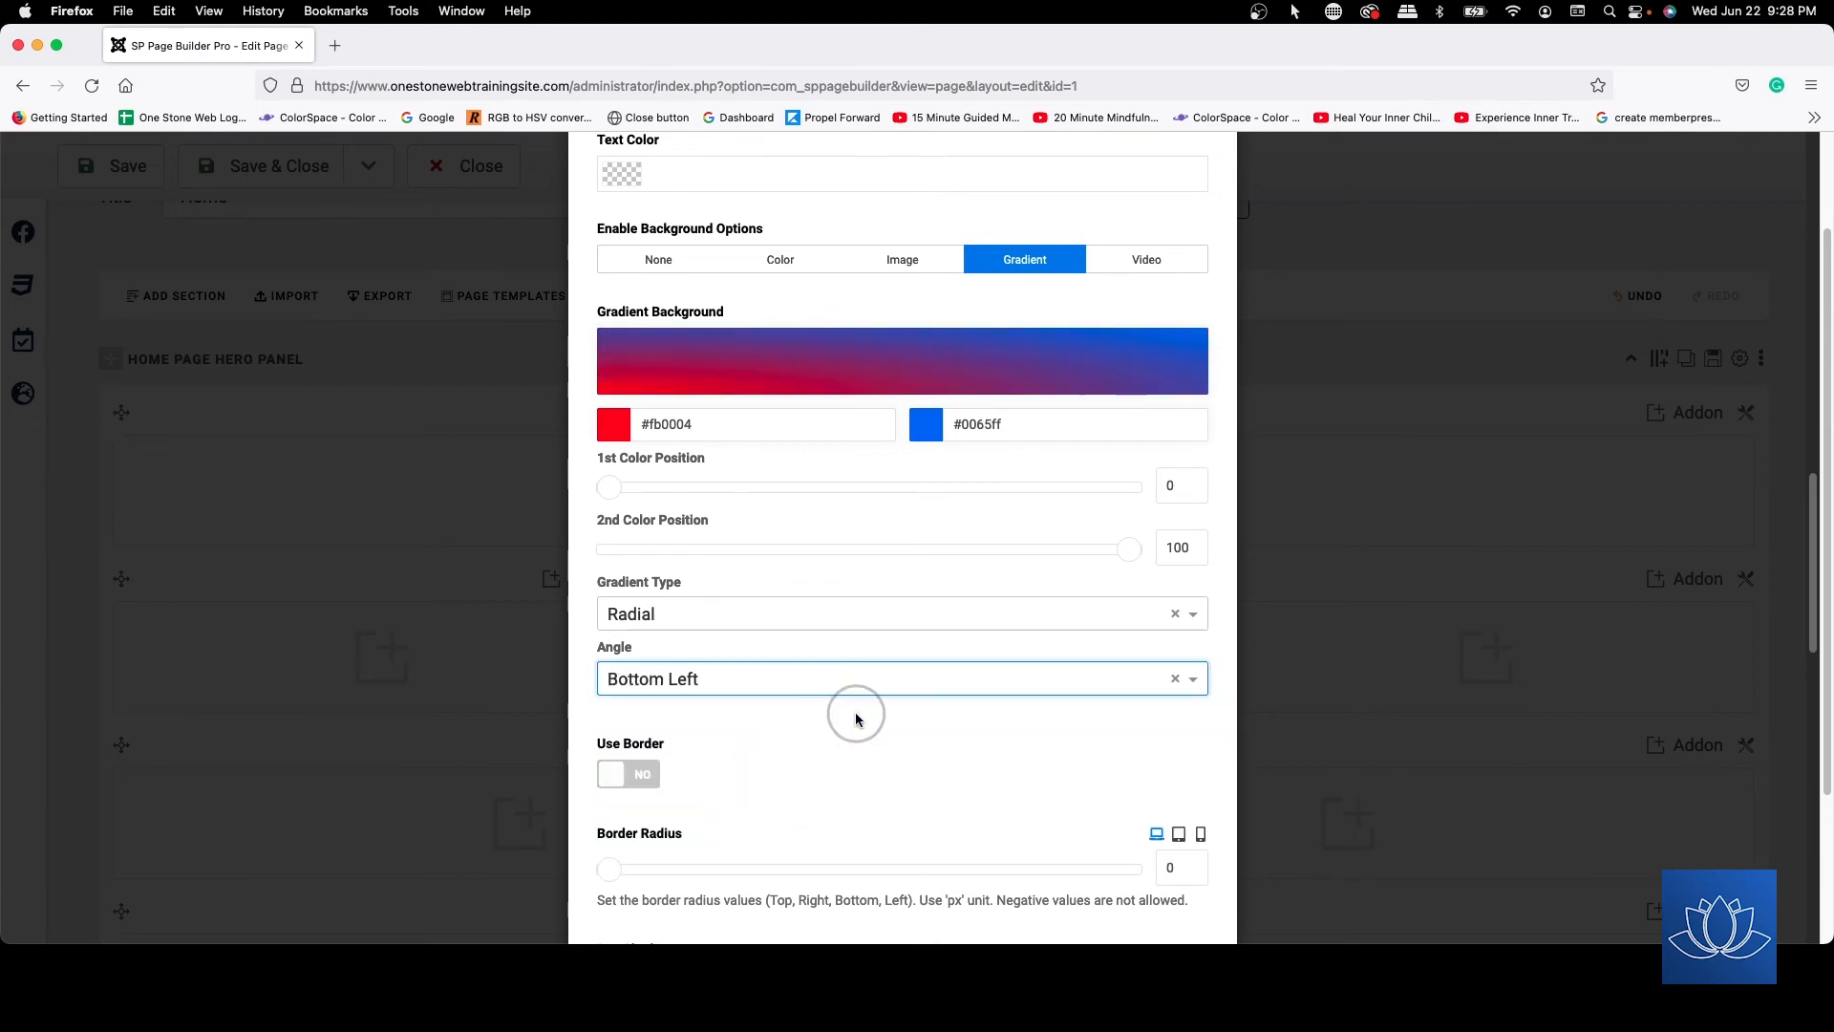
- Switch the row's Gradient Type to Linear and set its Gradient Angle to 156
{"action": "left_click", "coordinate": [807, 610]}
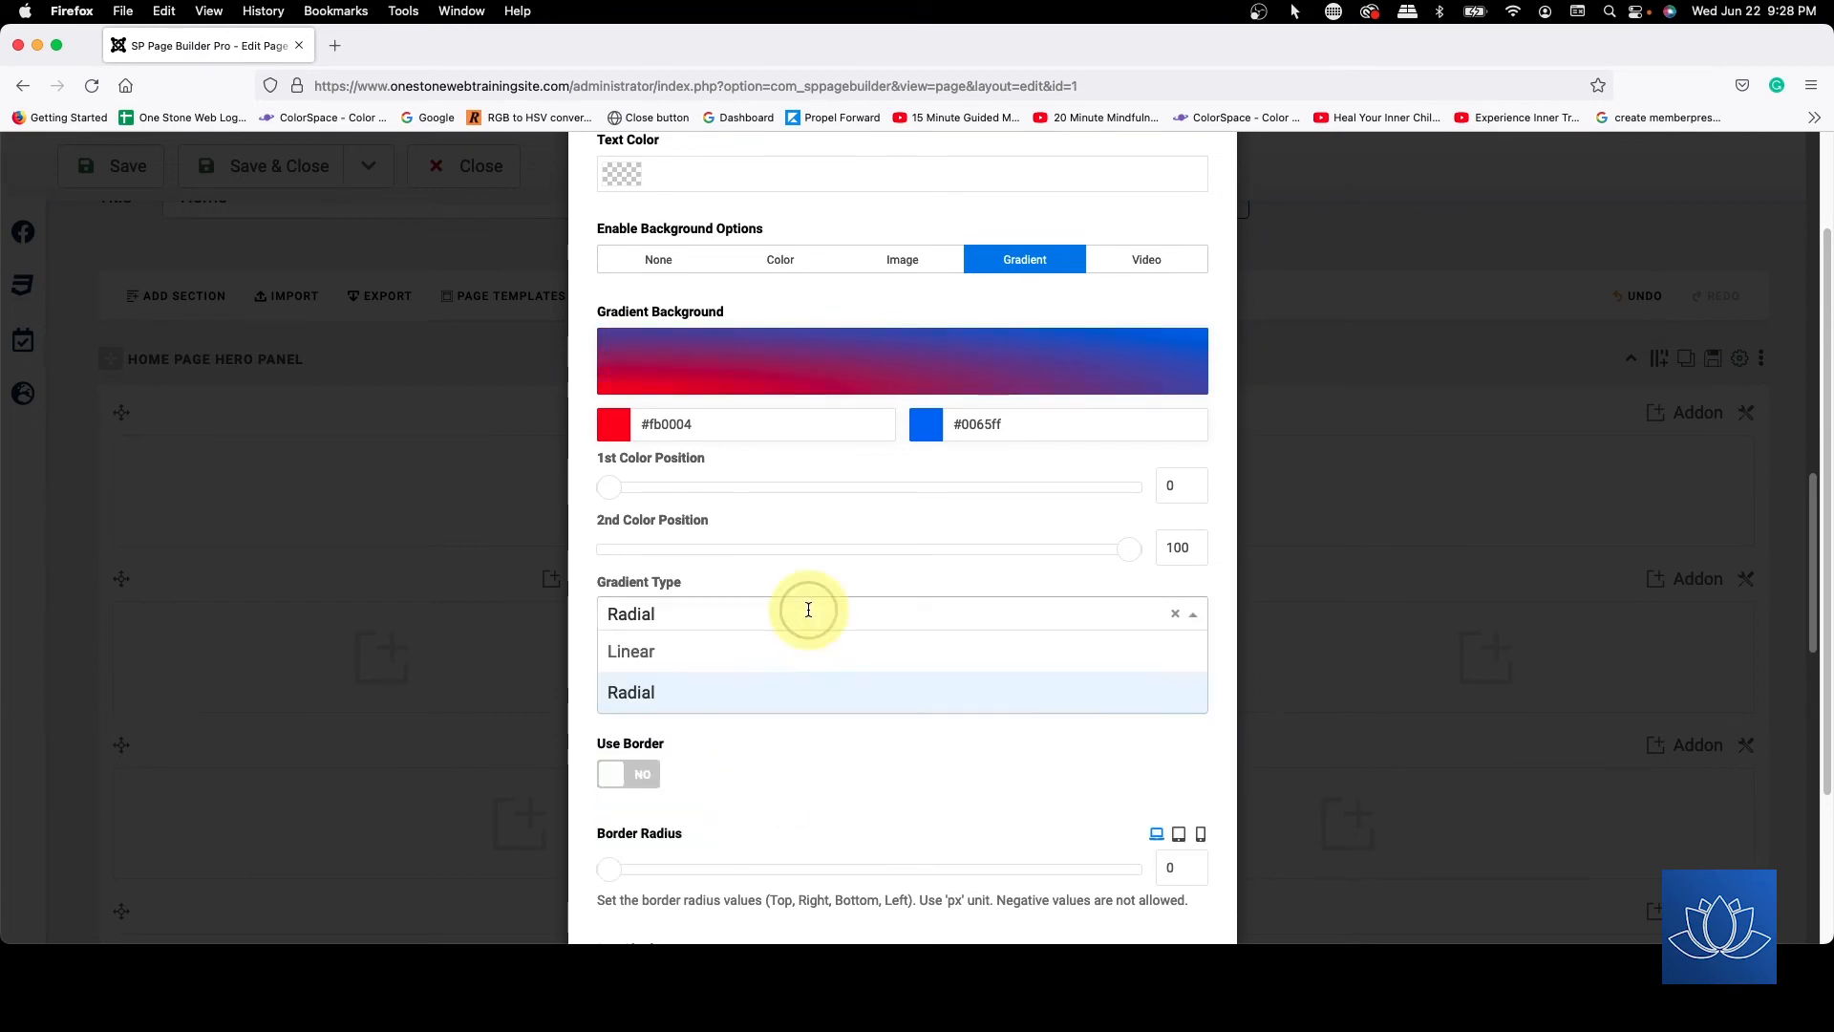
{"action": "left_click", "coordinate": [806, 645]}
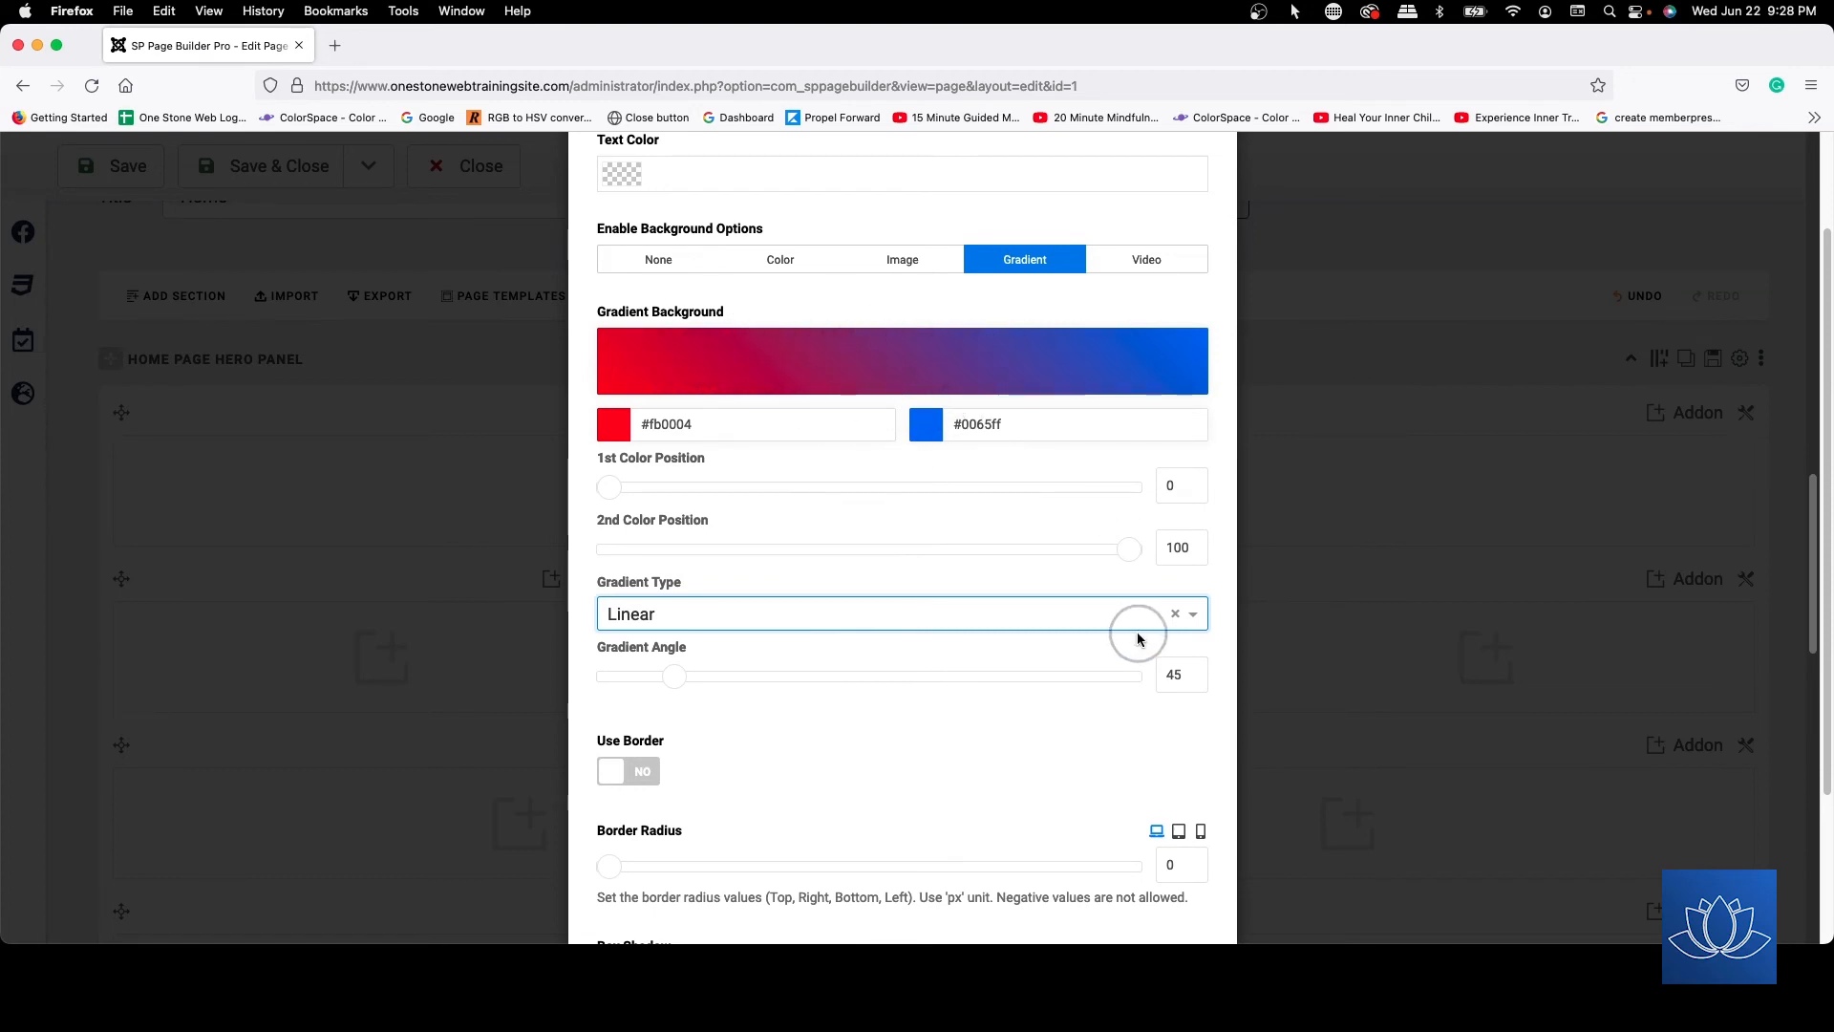
{"action": "left_click_drag", "start_coordinate": [677, 676], "coordinate": [894, 695]}
{"action": "left_click_drag", "start_coordinate": [1012, 686], "coordinate": [831, 684]}
{"action": "left_click_drag", "start_coordinate": [1132, 547], "coordinate": [1175, 553]}
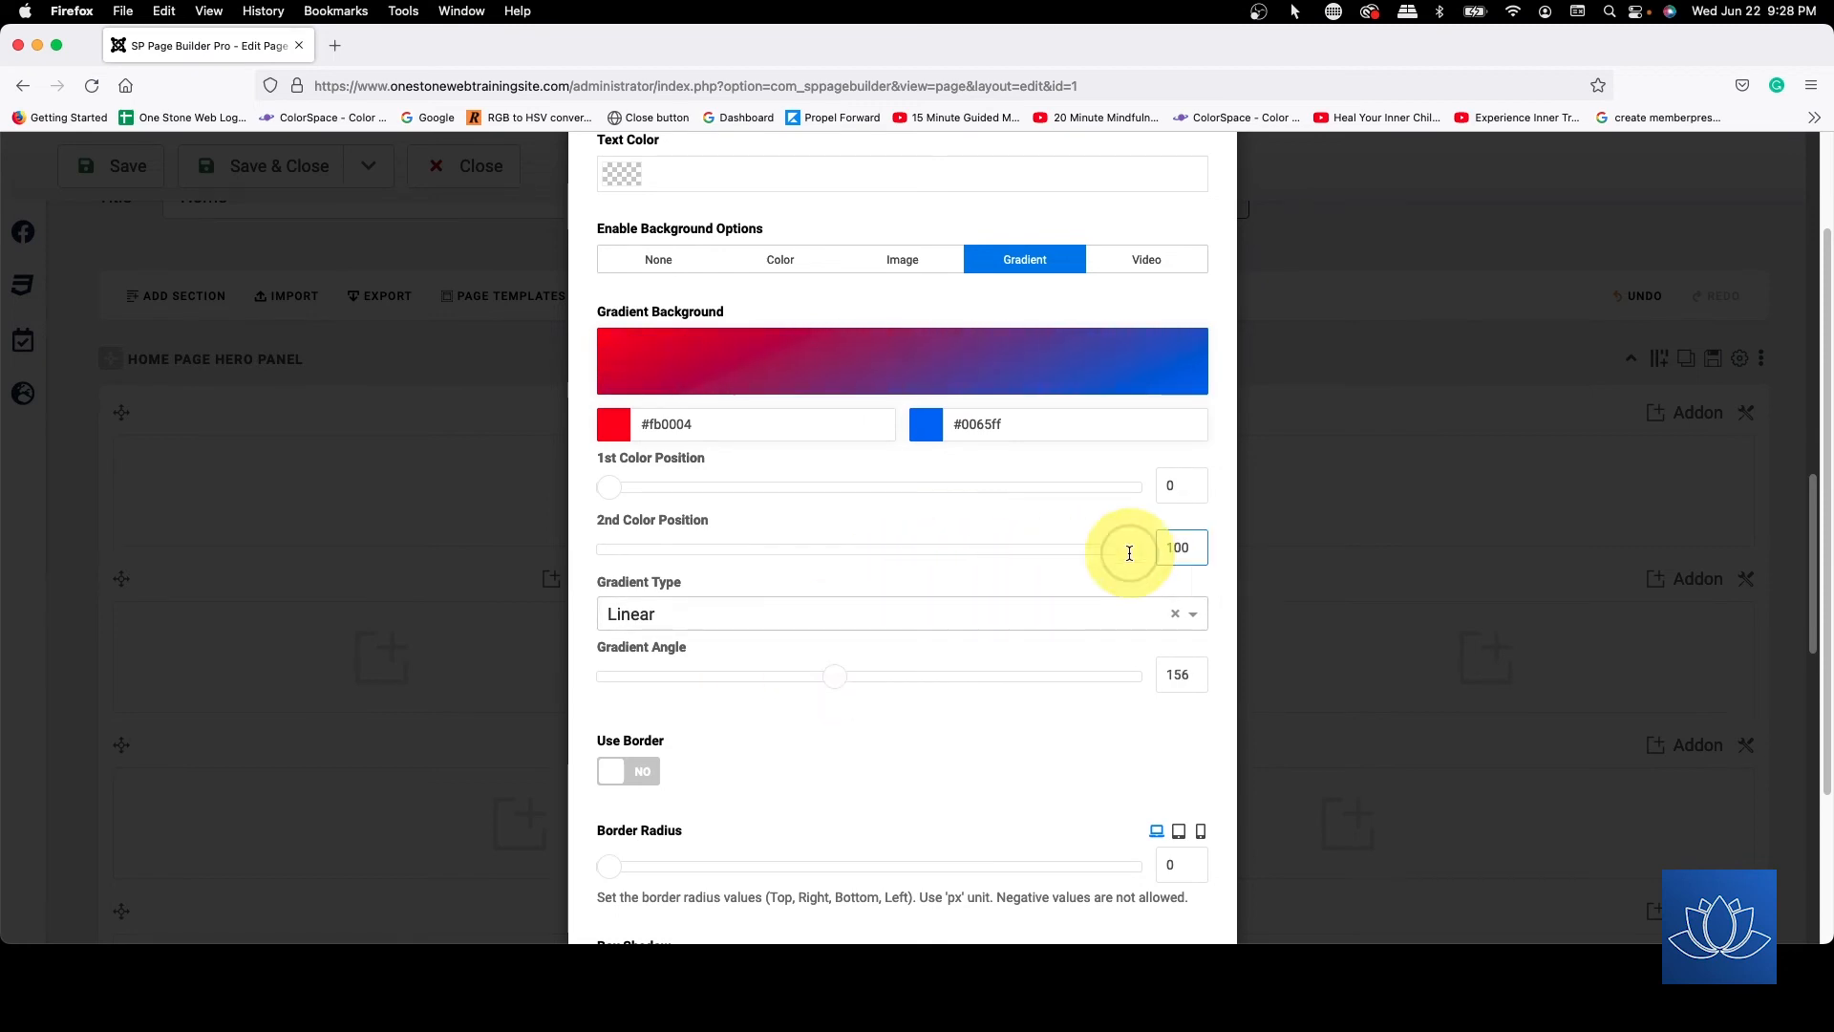
{"action": "mouse_move", "coordinate": [602, 494]}
{"action": "left_mouse_down"}
{"action": "mouse_move", "coordinate": [782, 487]}
{"action": "mouse_move", "coordinate": [696, 512]}
{"action": "mouse_move", "coordinate": [573, 497]}
{"action": "left_mouse_up"}
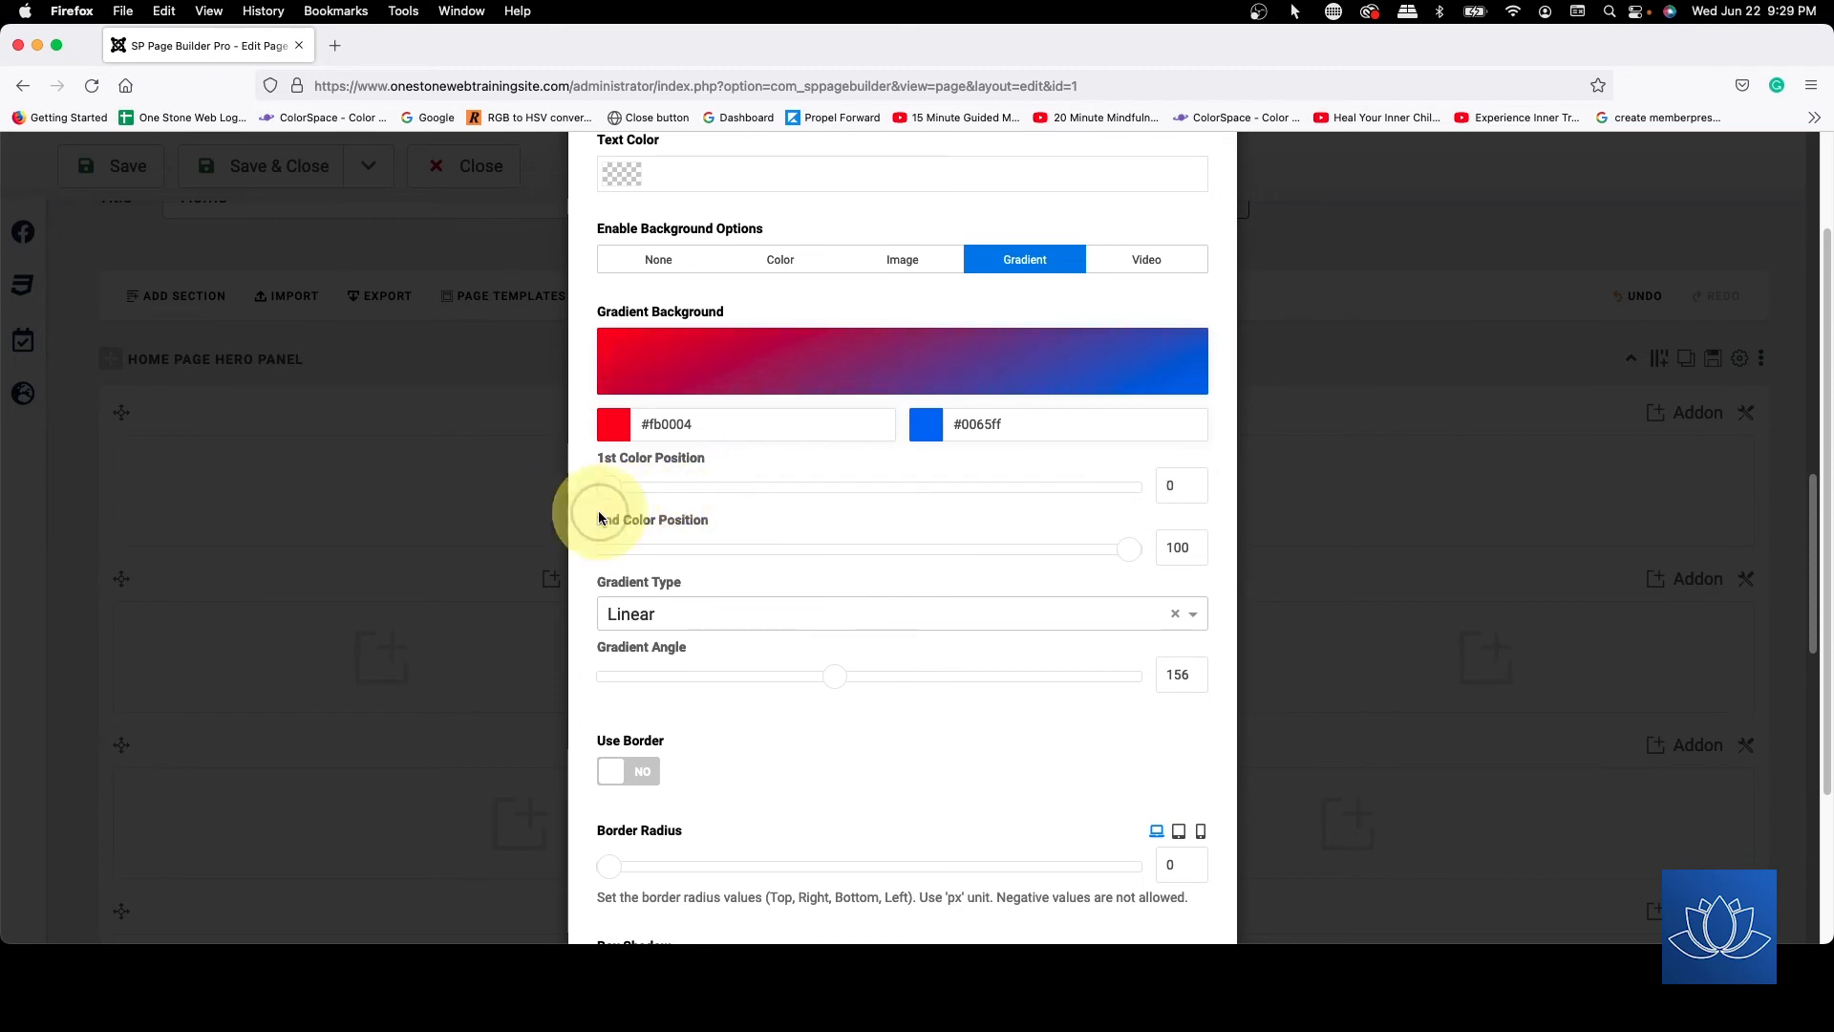
- Enable the row's border and set its top border width to 10px
{"action": "scroll", "coordinate": [854, 639], "scroll_direction": "down", "scroll_amount": 1}
{"action": "scroll", "coordinate": [854, 639], "scroll_direction": "down", "scroll_amount": 4}
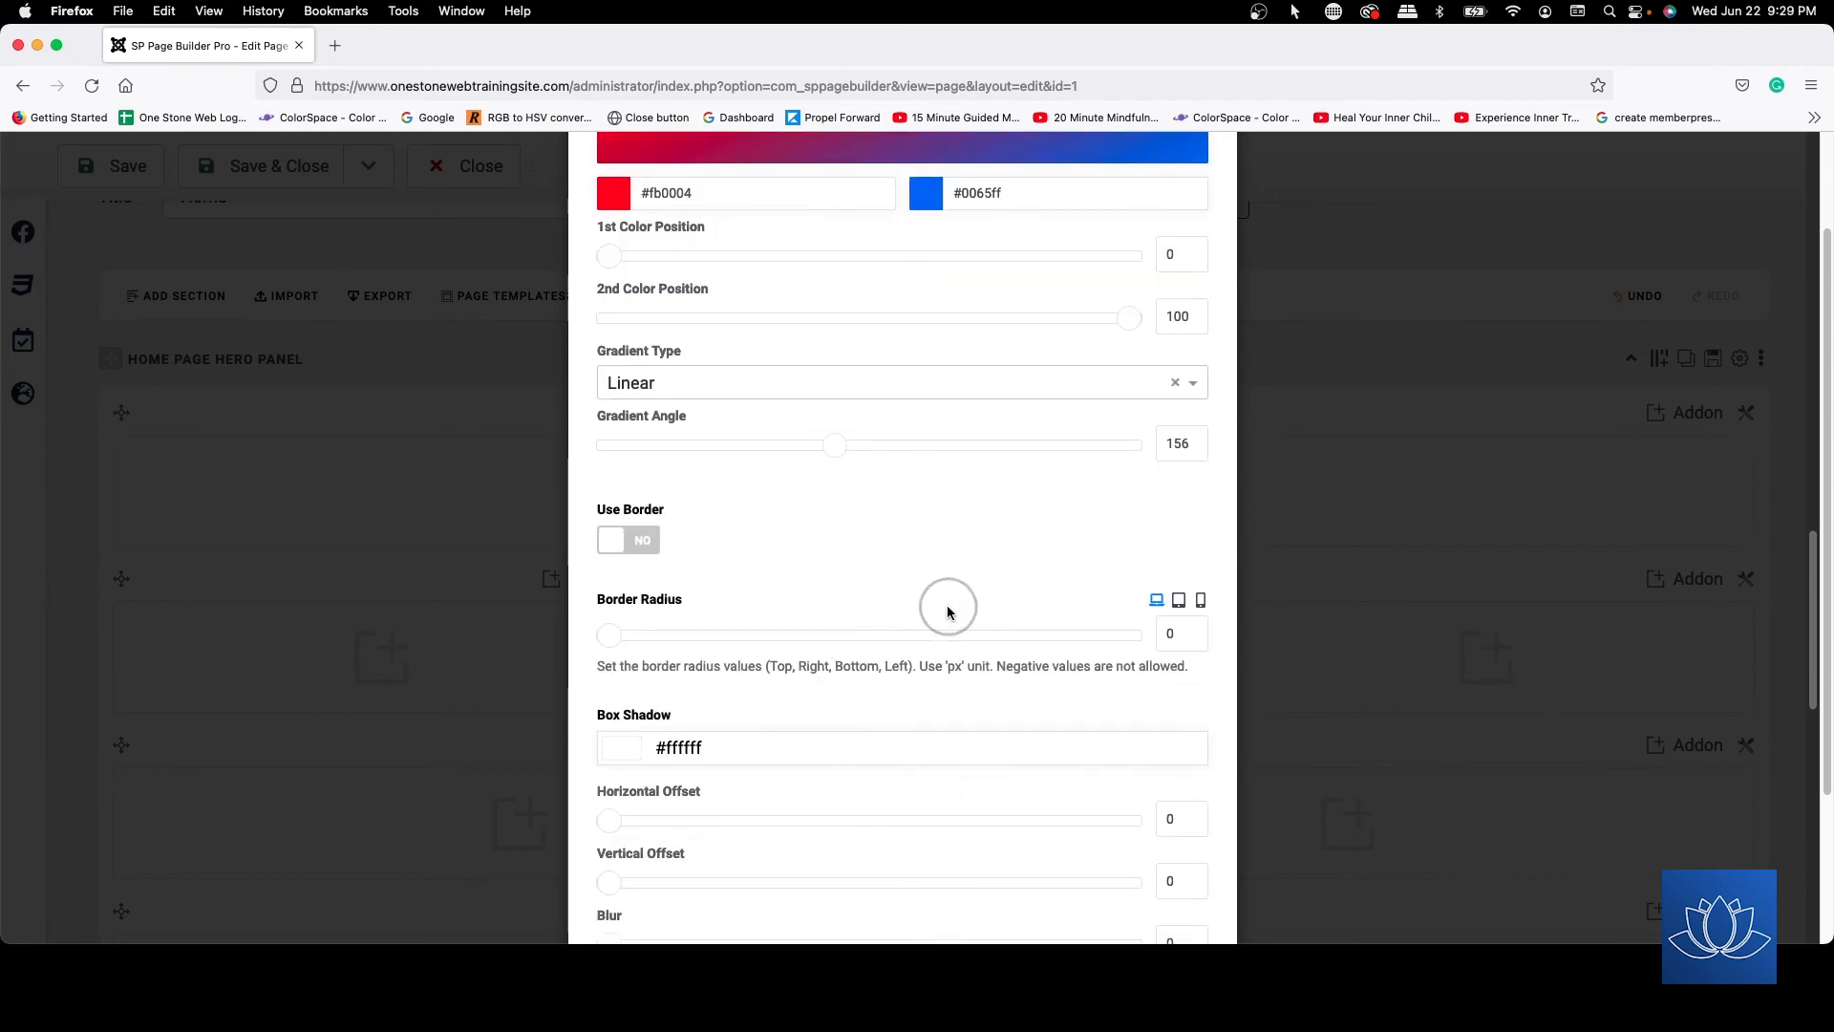
{"action": "left_click", "coordinate": [636, 543]}
{"action": "scroll", "coordinate": [915, 525], "scroll_direction": "down", "scroll_amount": 3}
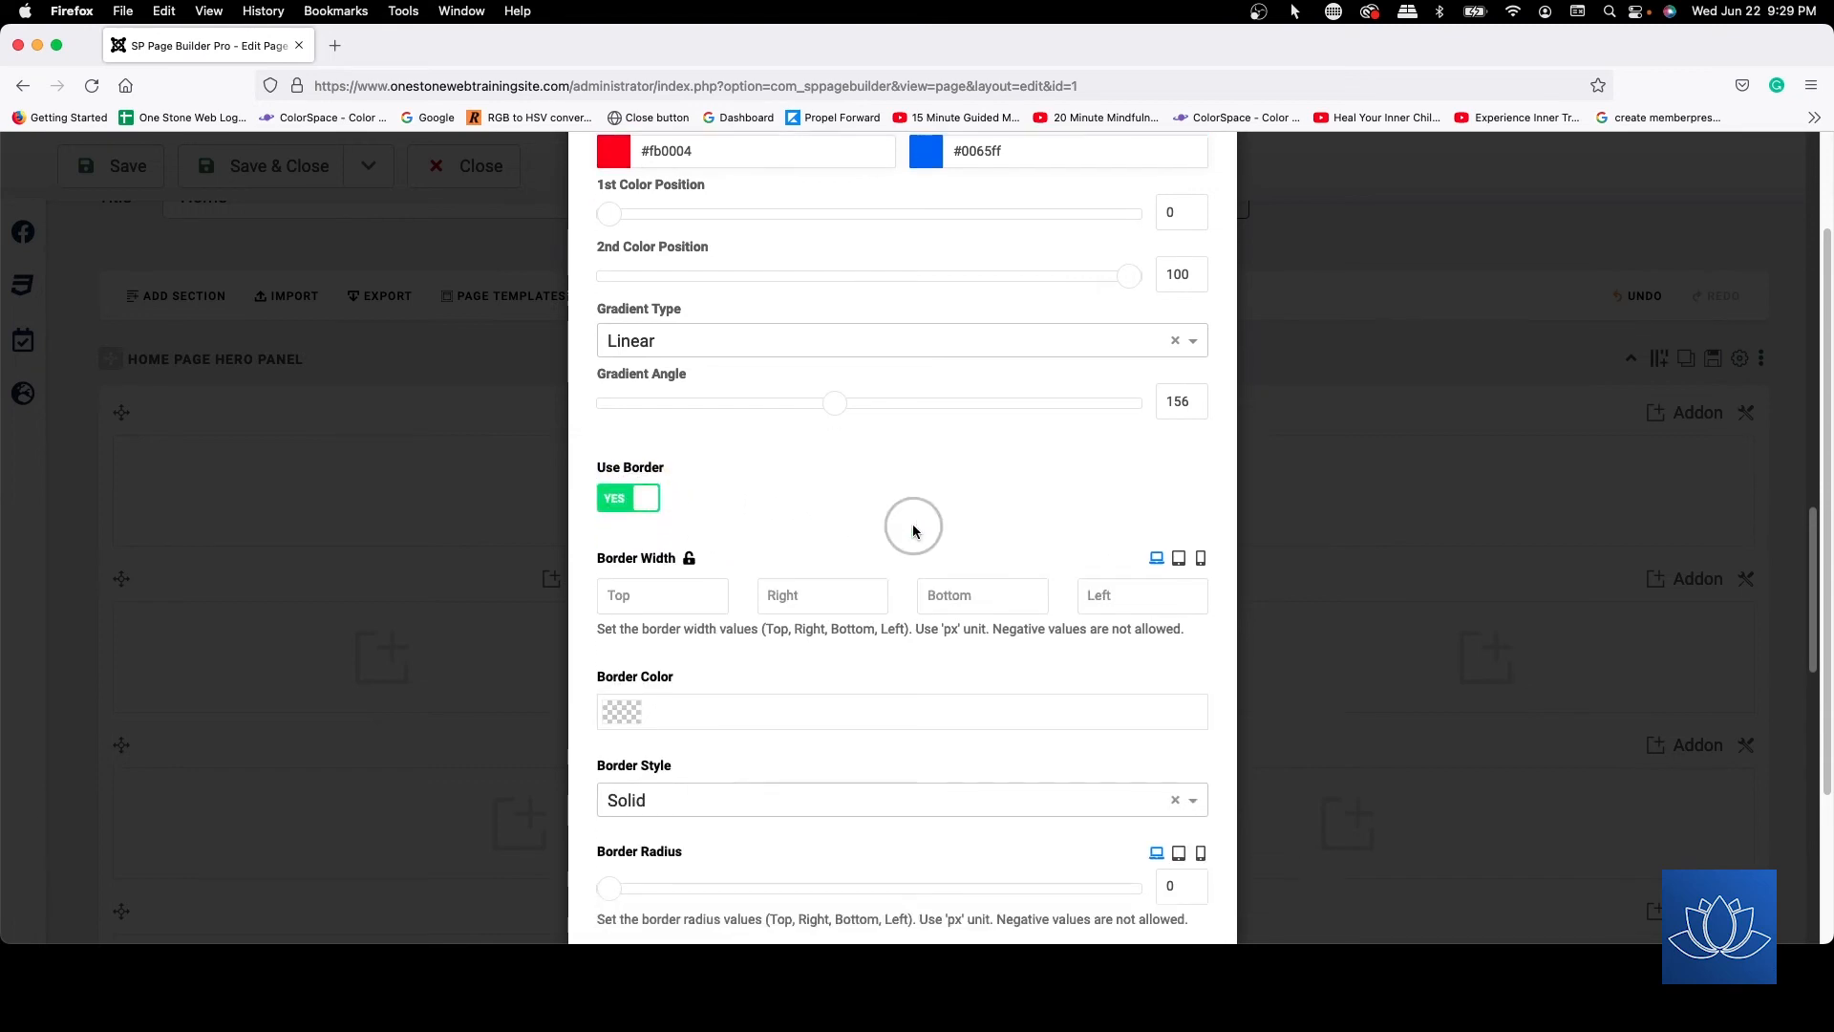
{"action": "left_click", "coordinate": [625, 469]}
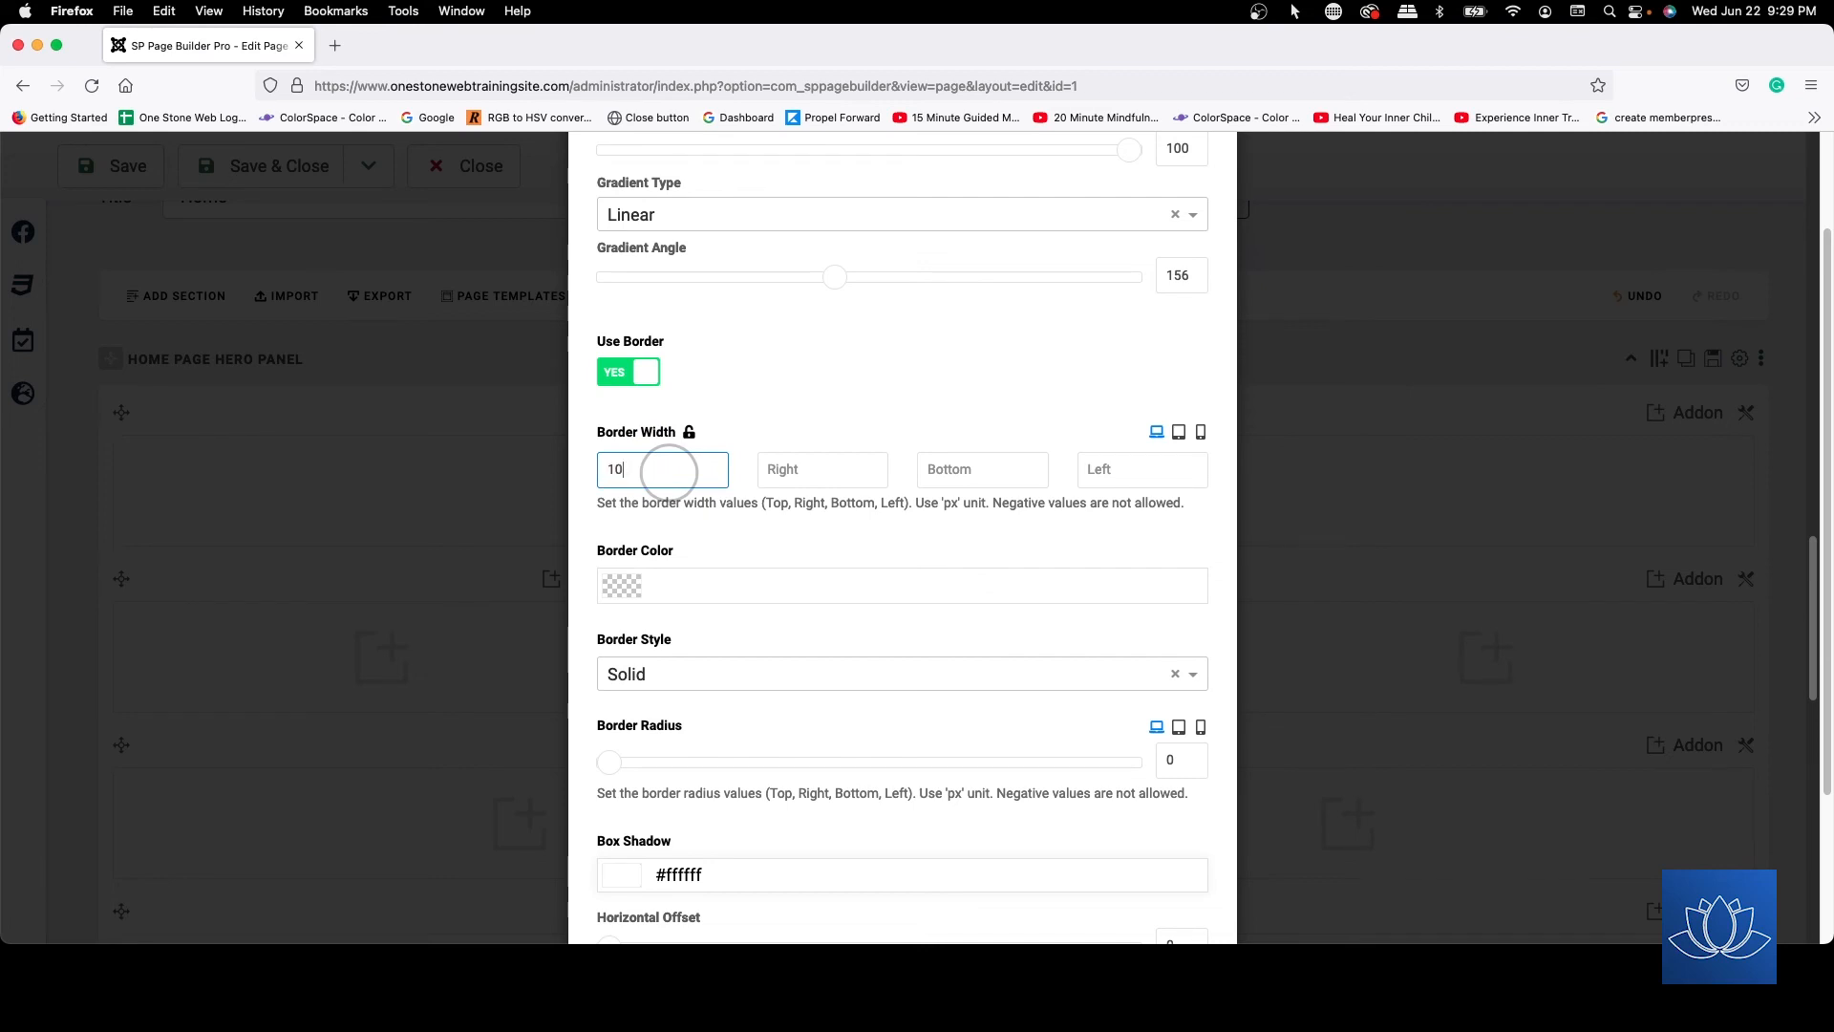
{"action": "scroll", "coordinate": [667, 472], "scroll_direction": "up", "scroll_amount": 7}
{"action": "scroll", "coordinate": [668, 472], "scroll_direction": "down", "scroll_amount": 5}
{"action": "scroll", "coordinate": [668, 471], "scroll_direction": "down", "scroll_amount": 3}
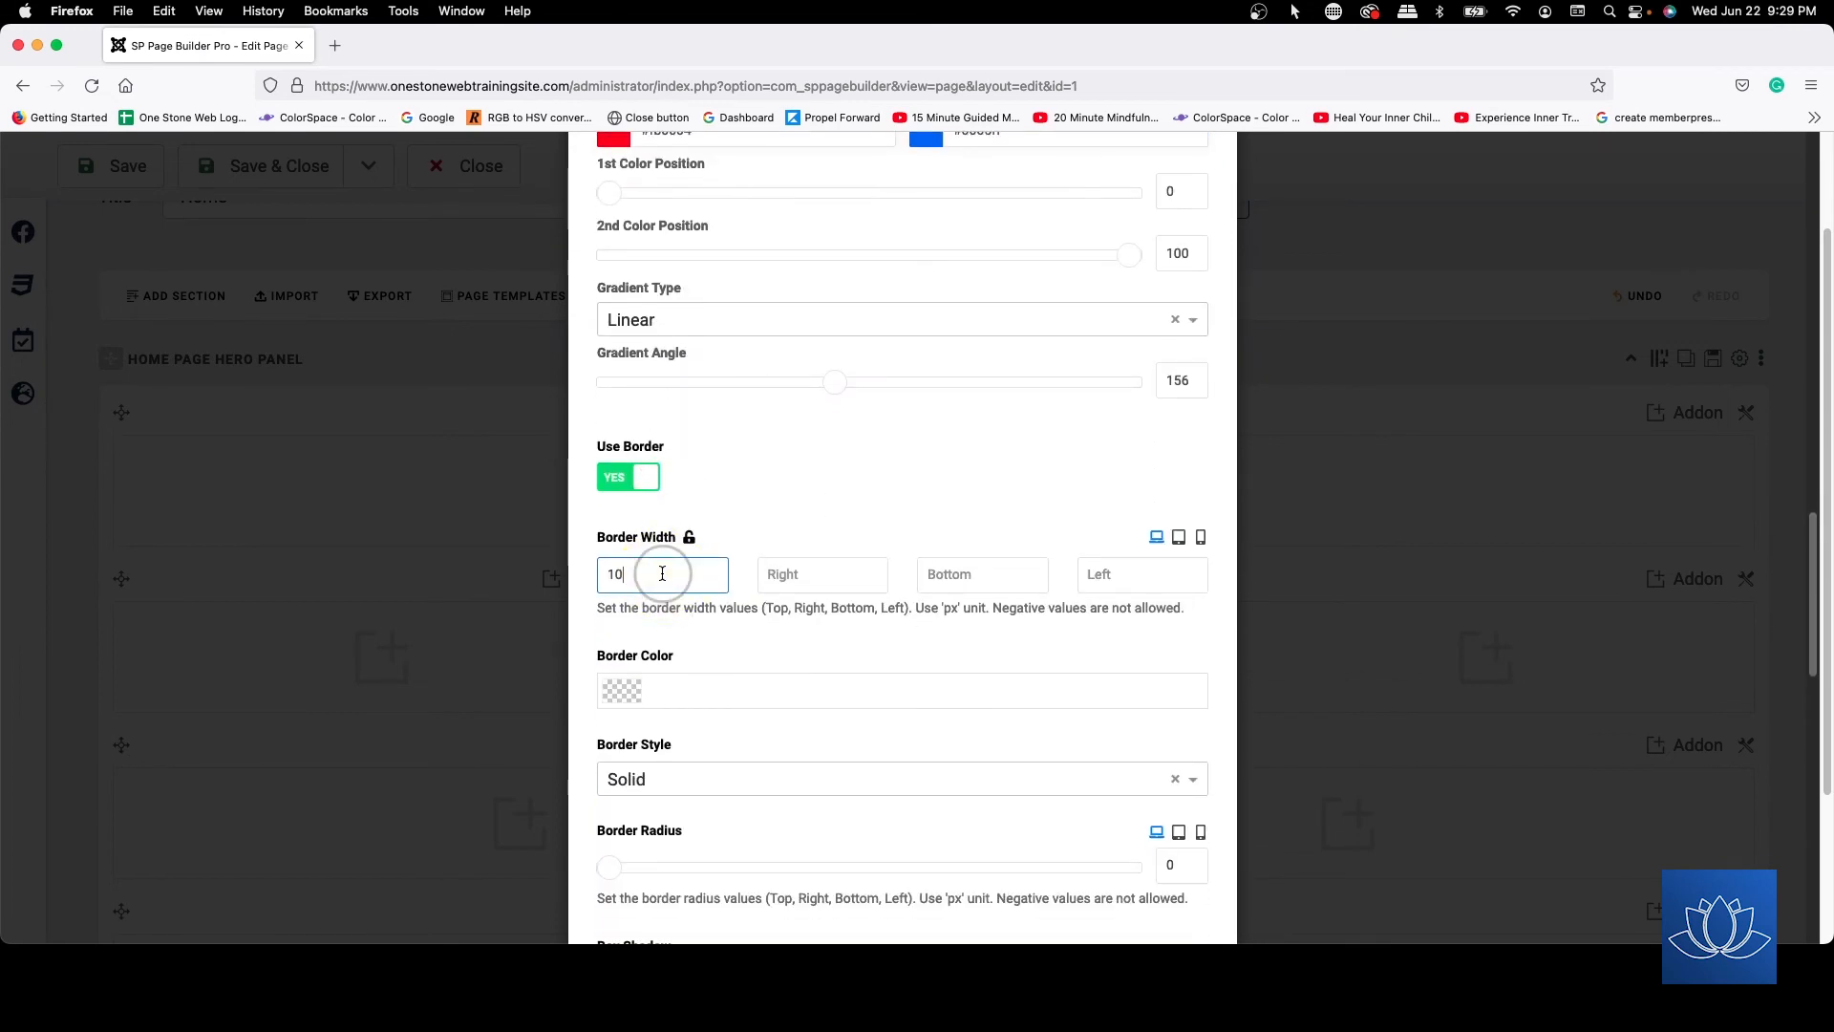
- Set the row's right border width to 5px, bottom to 10px, and left to 5px
{"action": "left_click", "coordinate": [836, 573]}
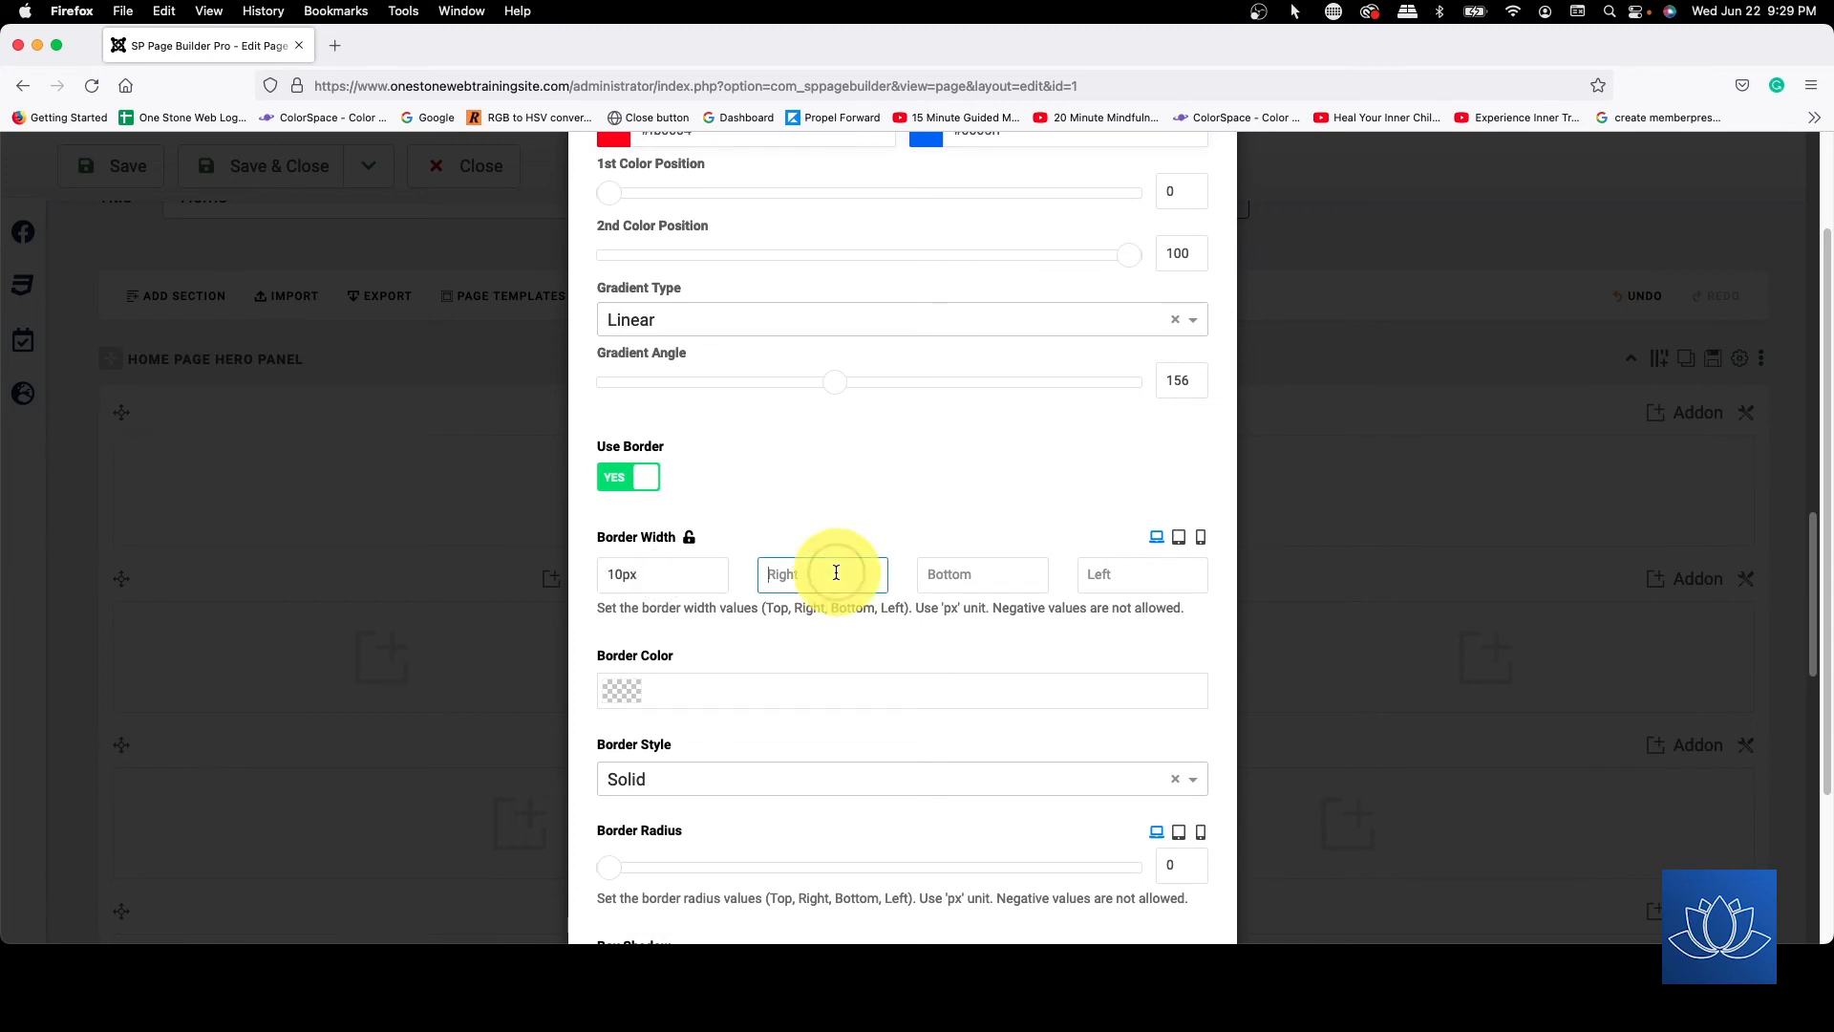
{"action": "type", "text": "5px"}
{"action": "left_click", "coordinate": [977, 571]}
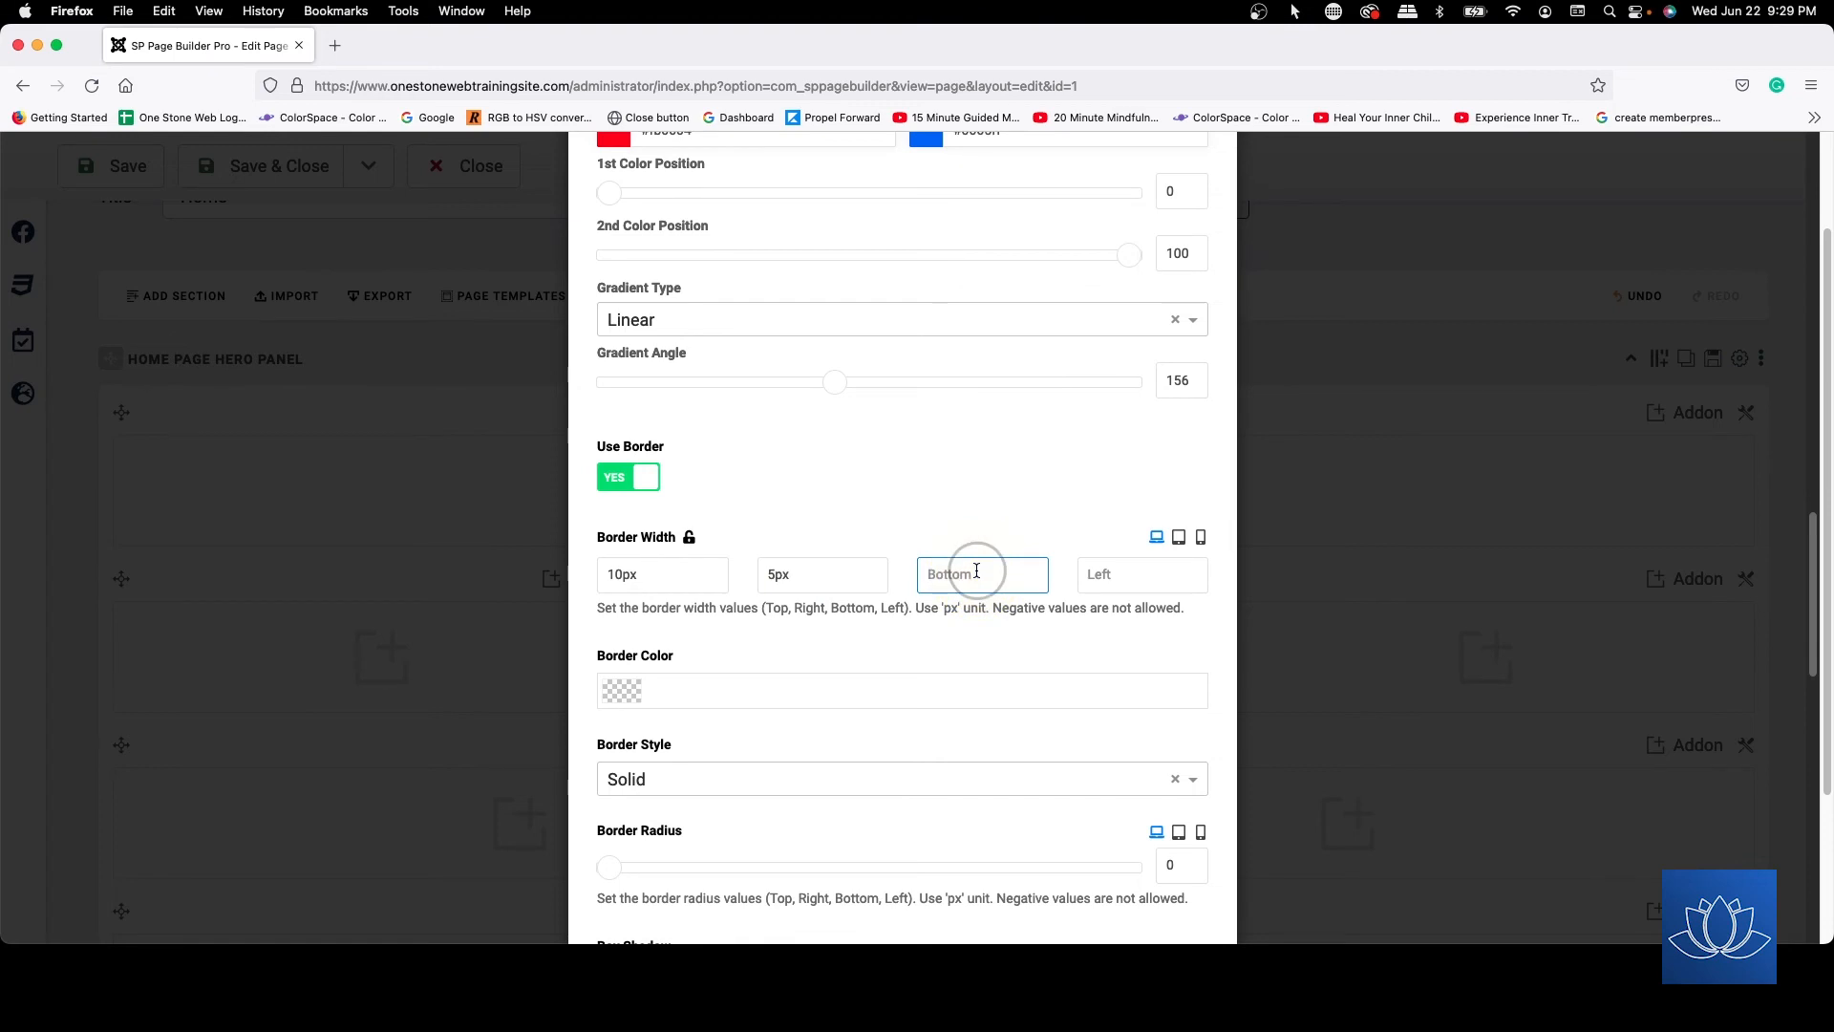
{"action": "type", "text": "1`0px"}
{"action": "left_click", "coordinate": [946, 568]}
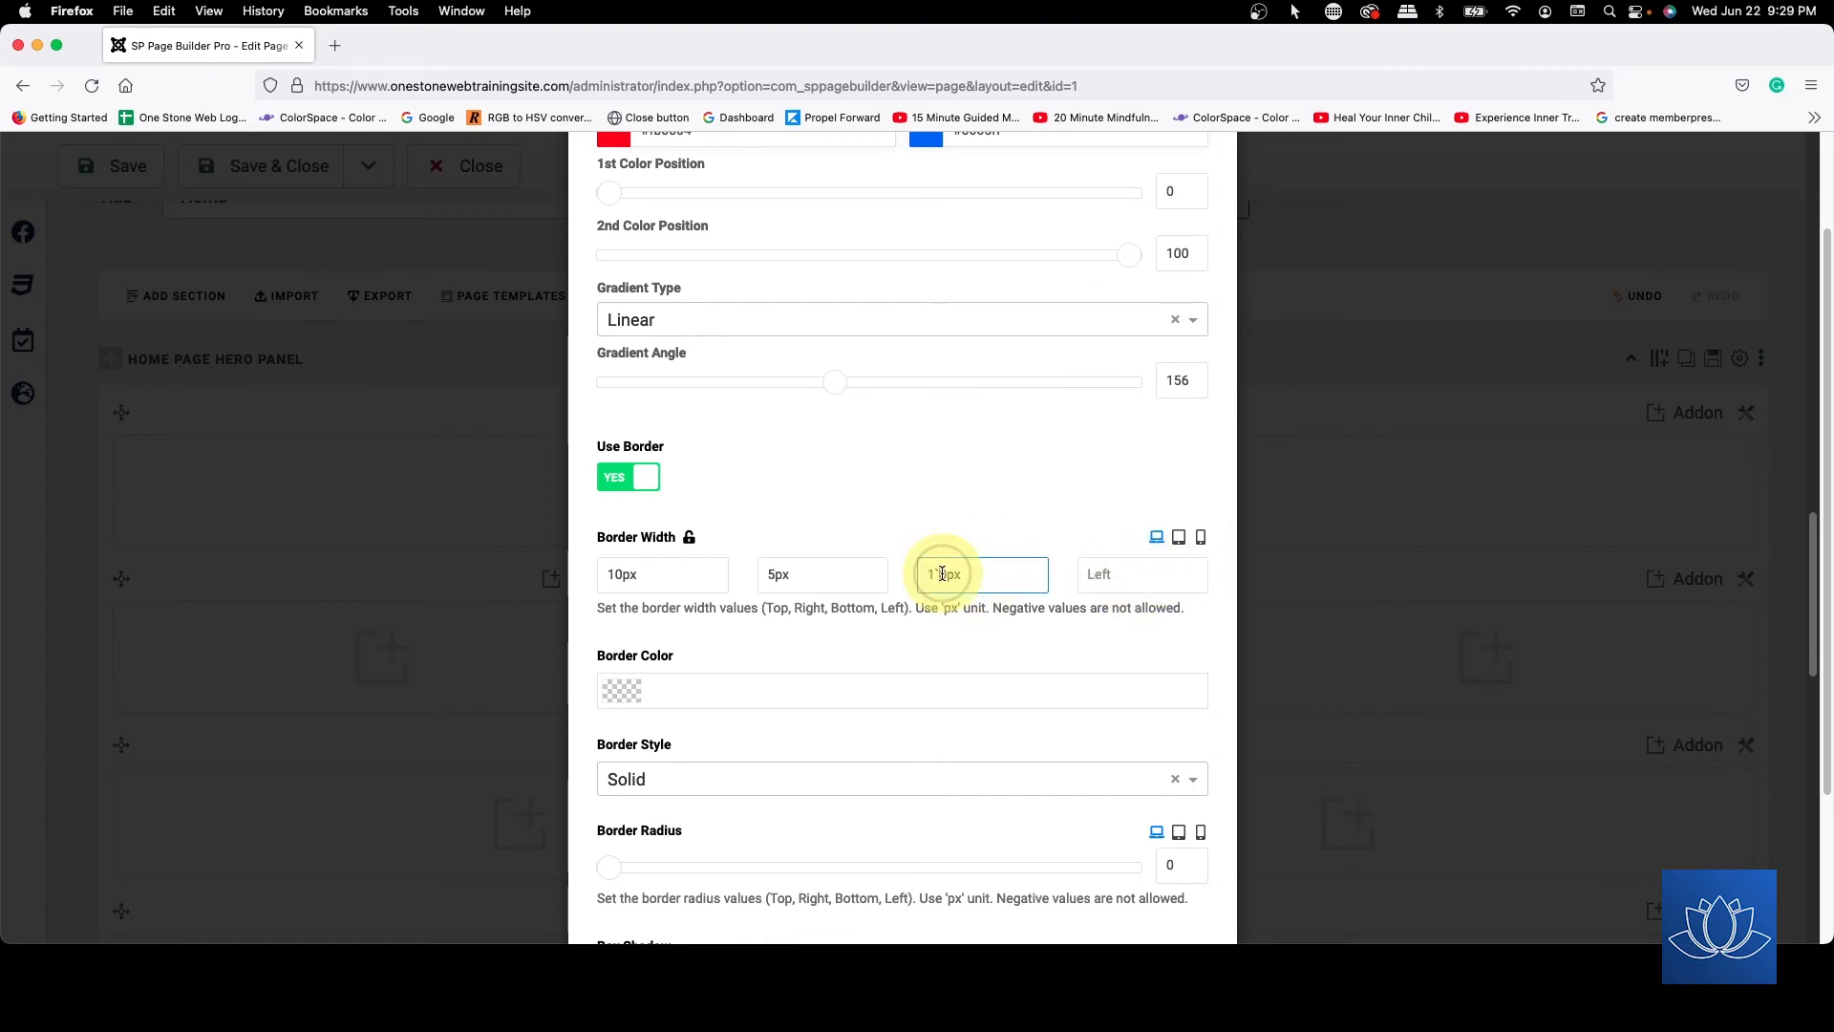
{"action": "key", "text": "BackSpace"}
{"action": "left_click", "coordinate": [1124, 570]}
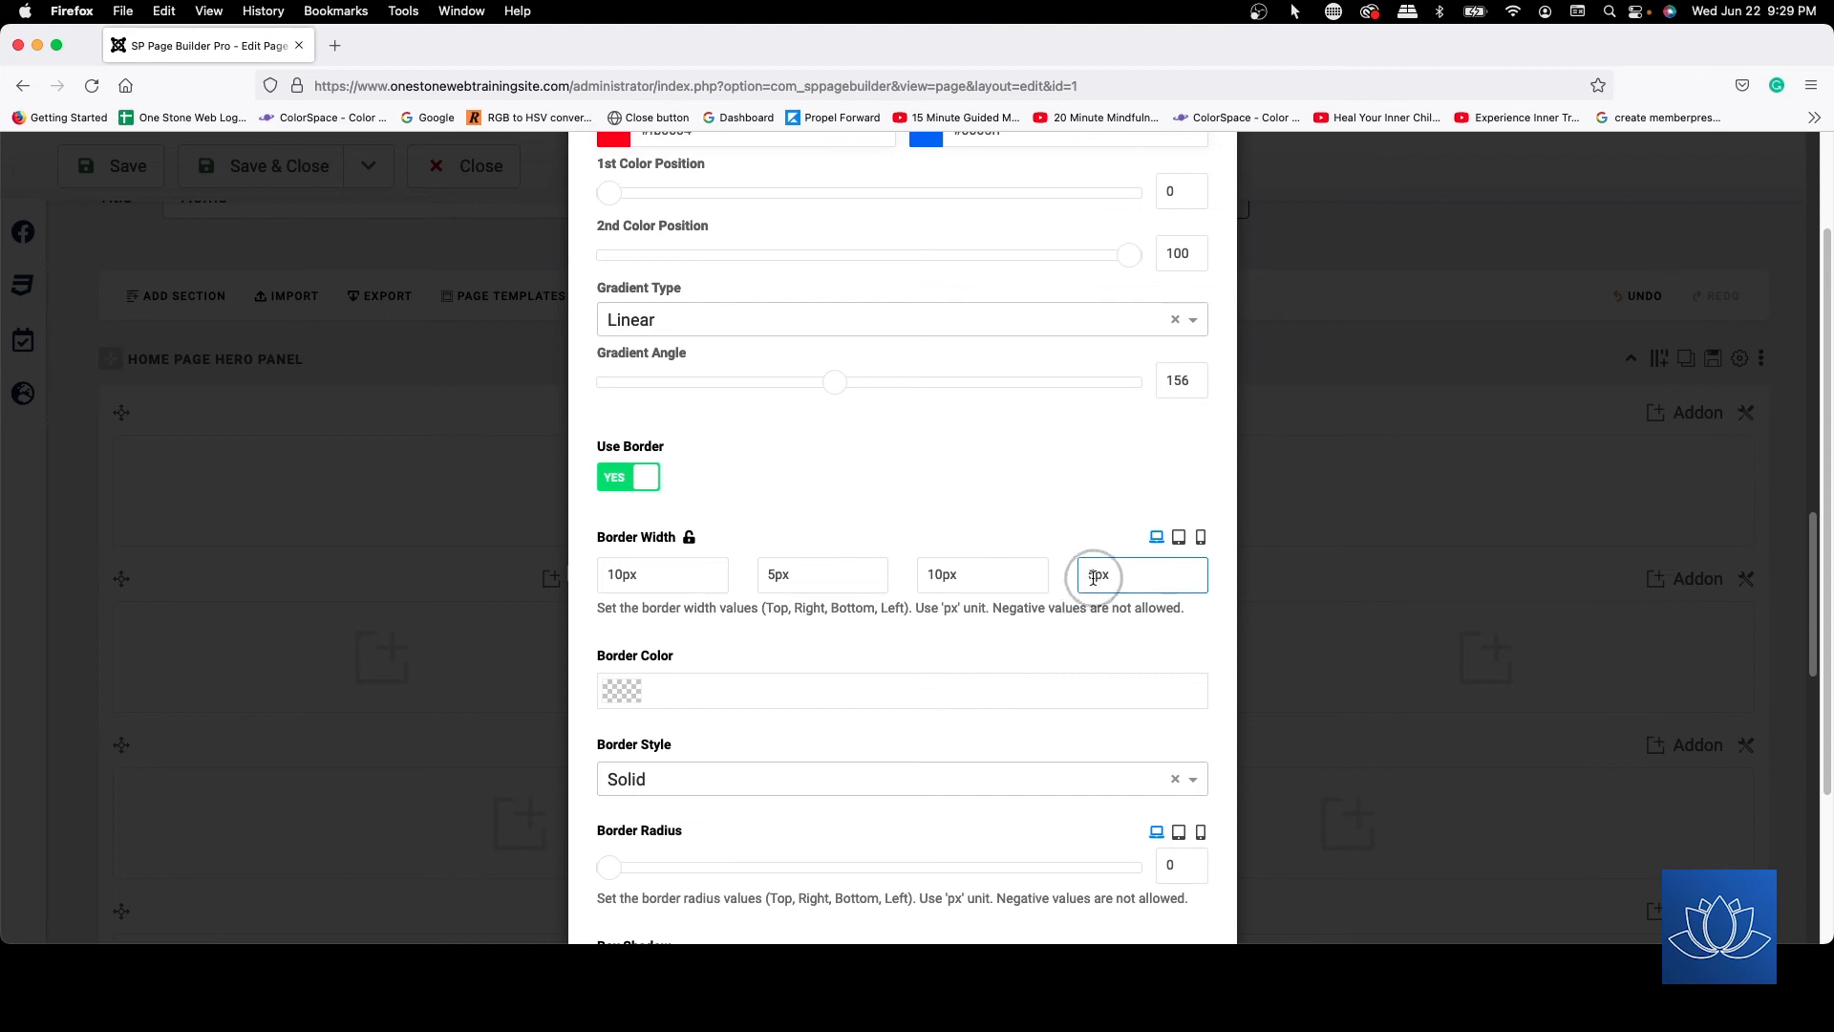
- Set the row's border color to the dark red #ba1414
{"action": "scroll", "coordinate": [787, 656], "scroll_direction": "down", "scroll_amount": 1}
{"action": "scroll", "coordinate": [787, 656], "scroll_direction": "down", "scroll_amount": 2}
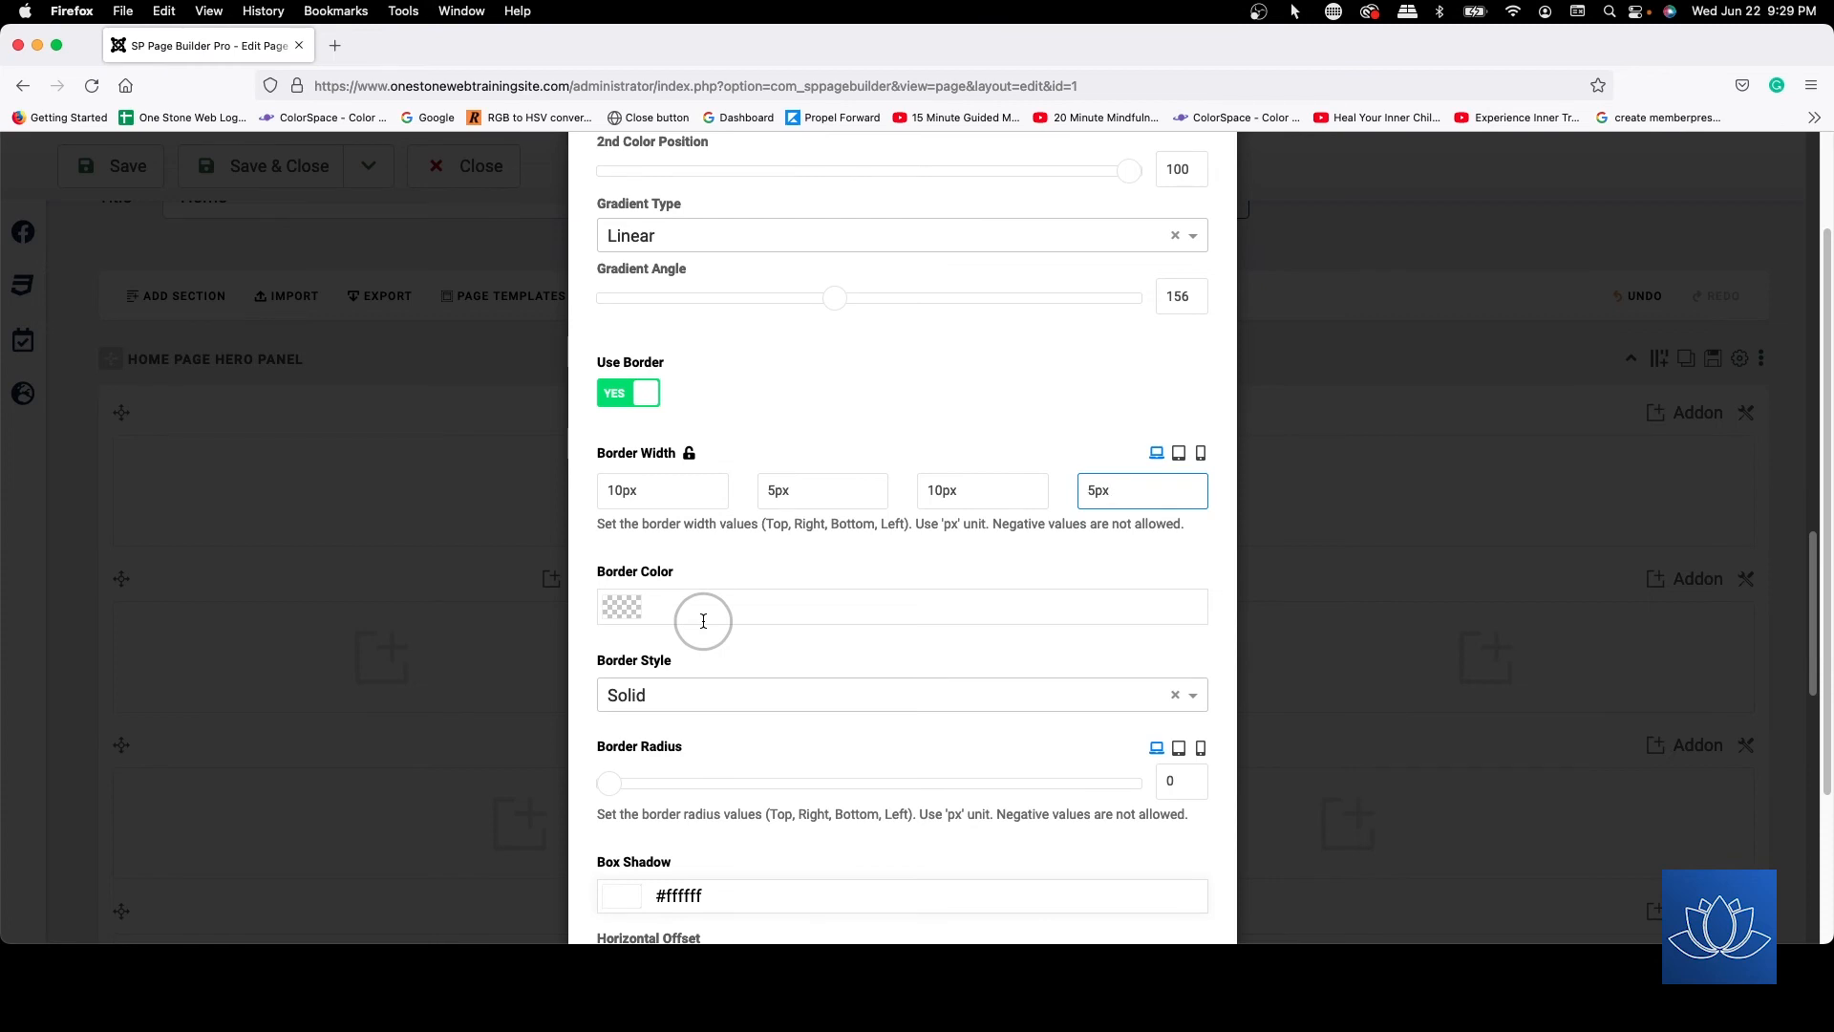
{"action": "left_click", "coordinate": [703, 620]}
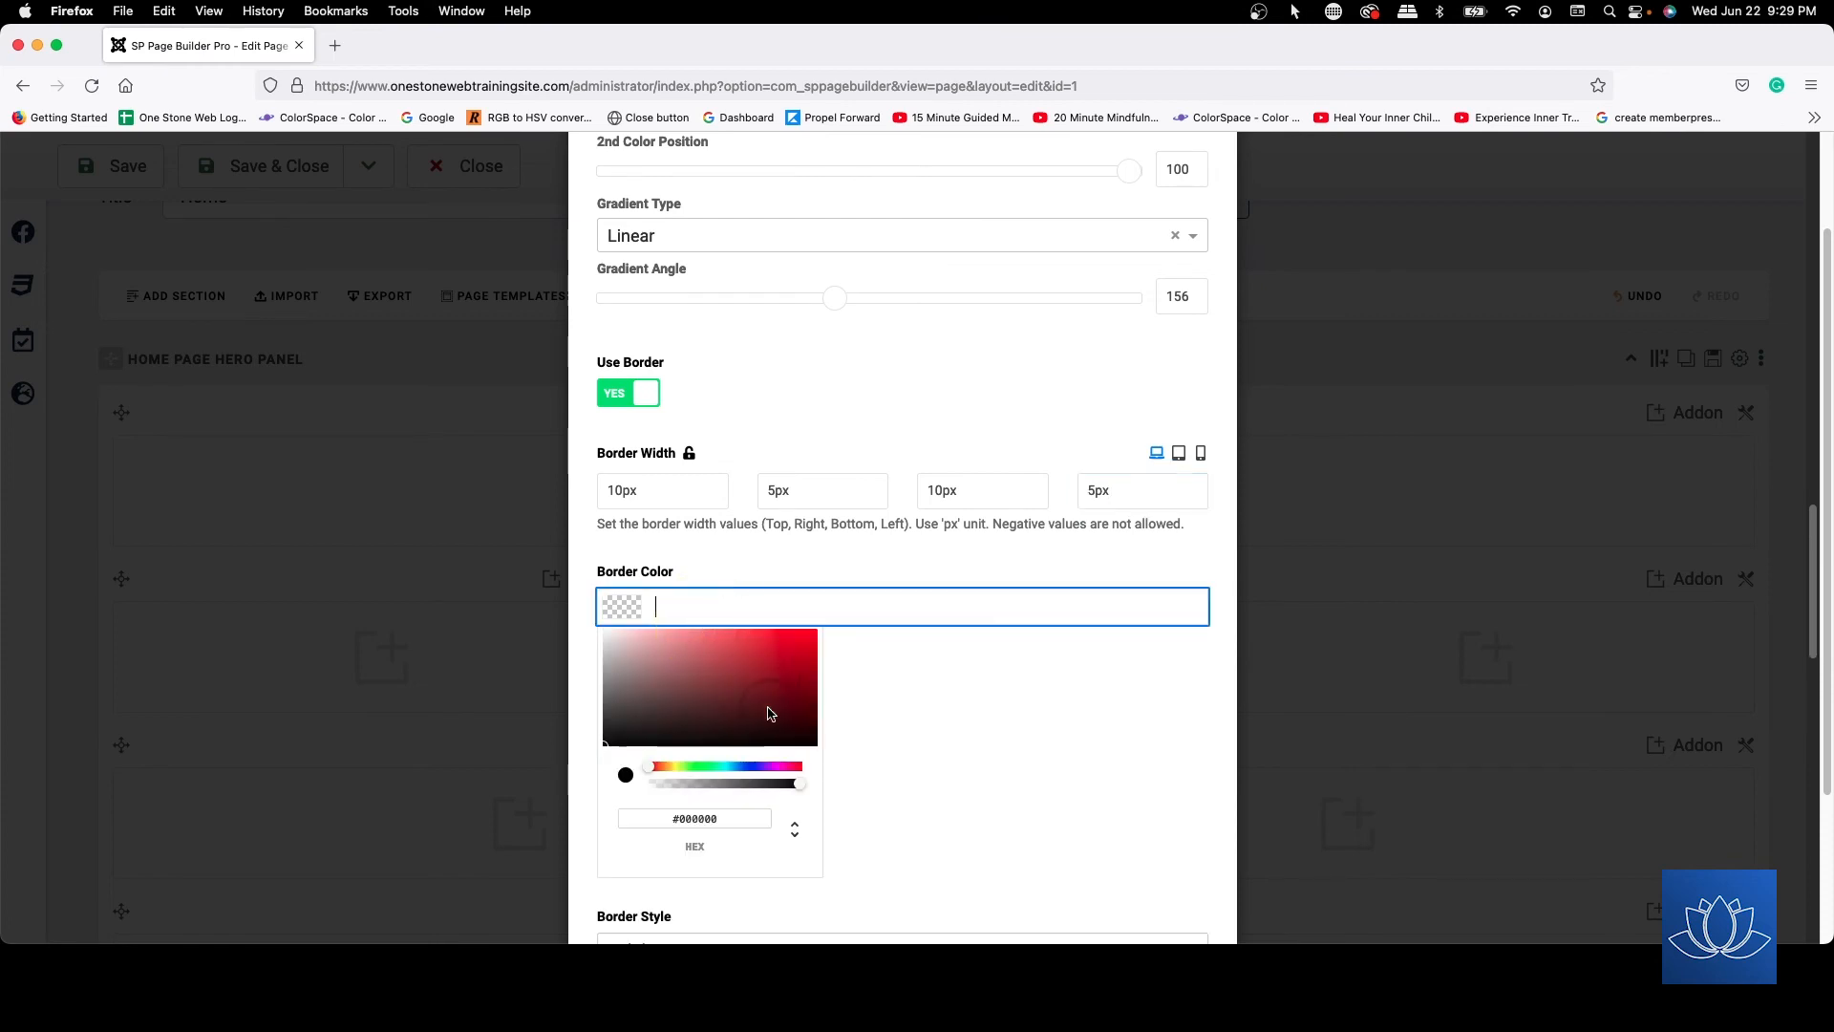
{"action": "left_click", "coordinate": [793, 659]}
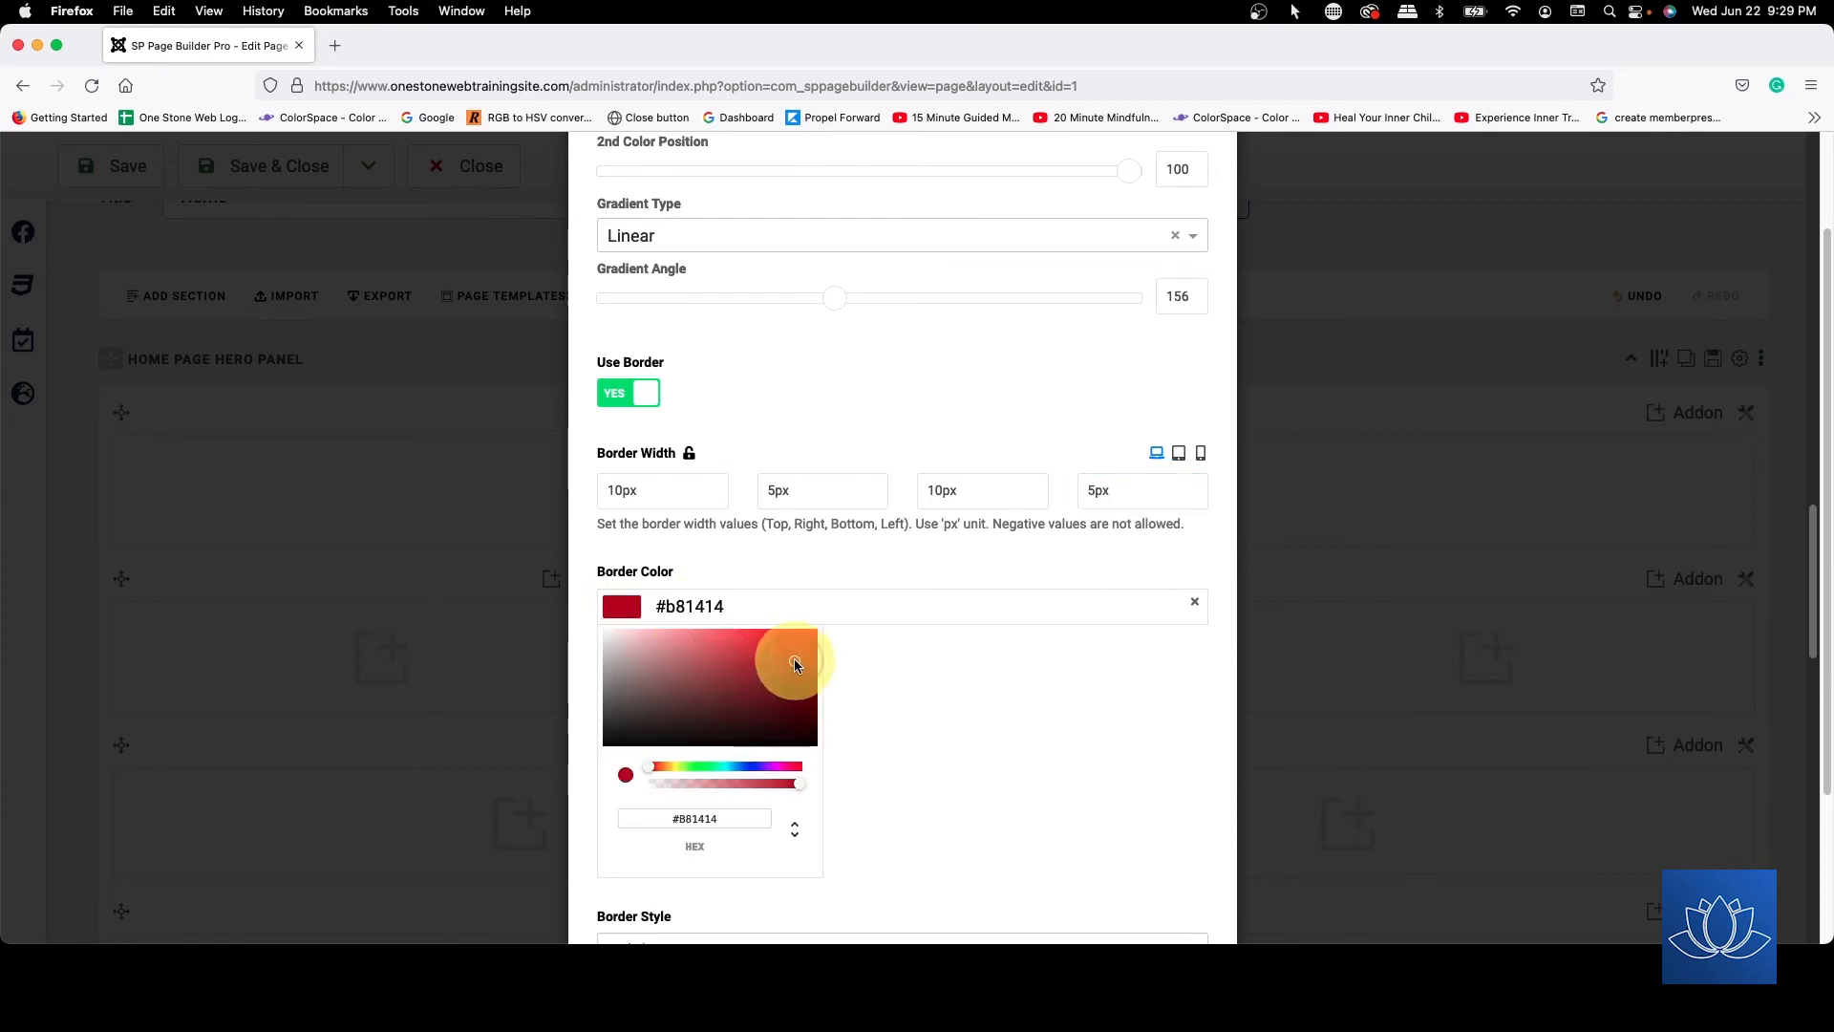
{"action": "left_click", "coordinate": [949, 651]}
- Try the Double, Dotted and Dashed styles on the row's border
{"action": "scroll", "coordinate": [867, 523], "scroll_direction": "down", "scroll_amount": 3}
{"action": "scroll", "coordinate": [866, 523], "scroll_direction": "down", "scroll_amount": 2}
{"action": "left_click", "coordinate": [655, 464]}
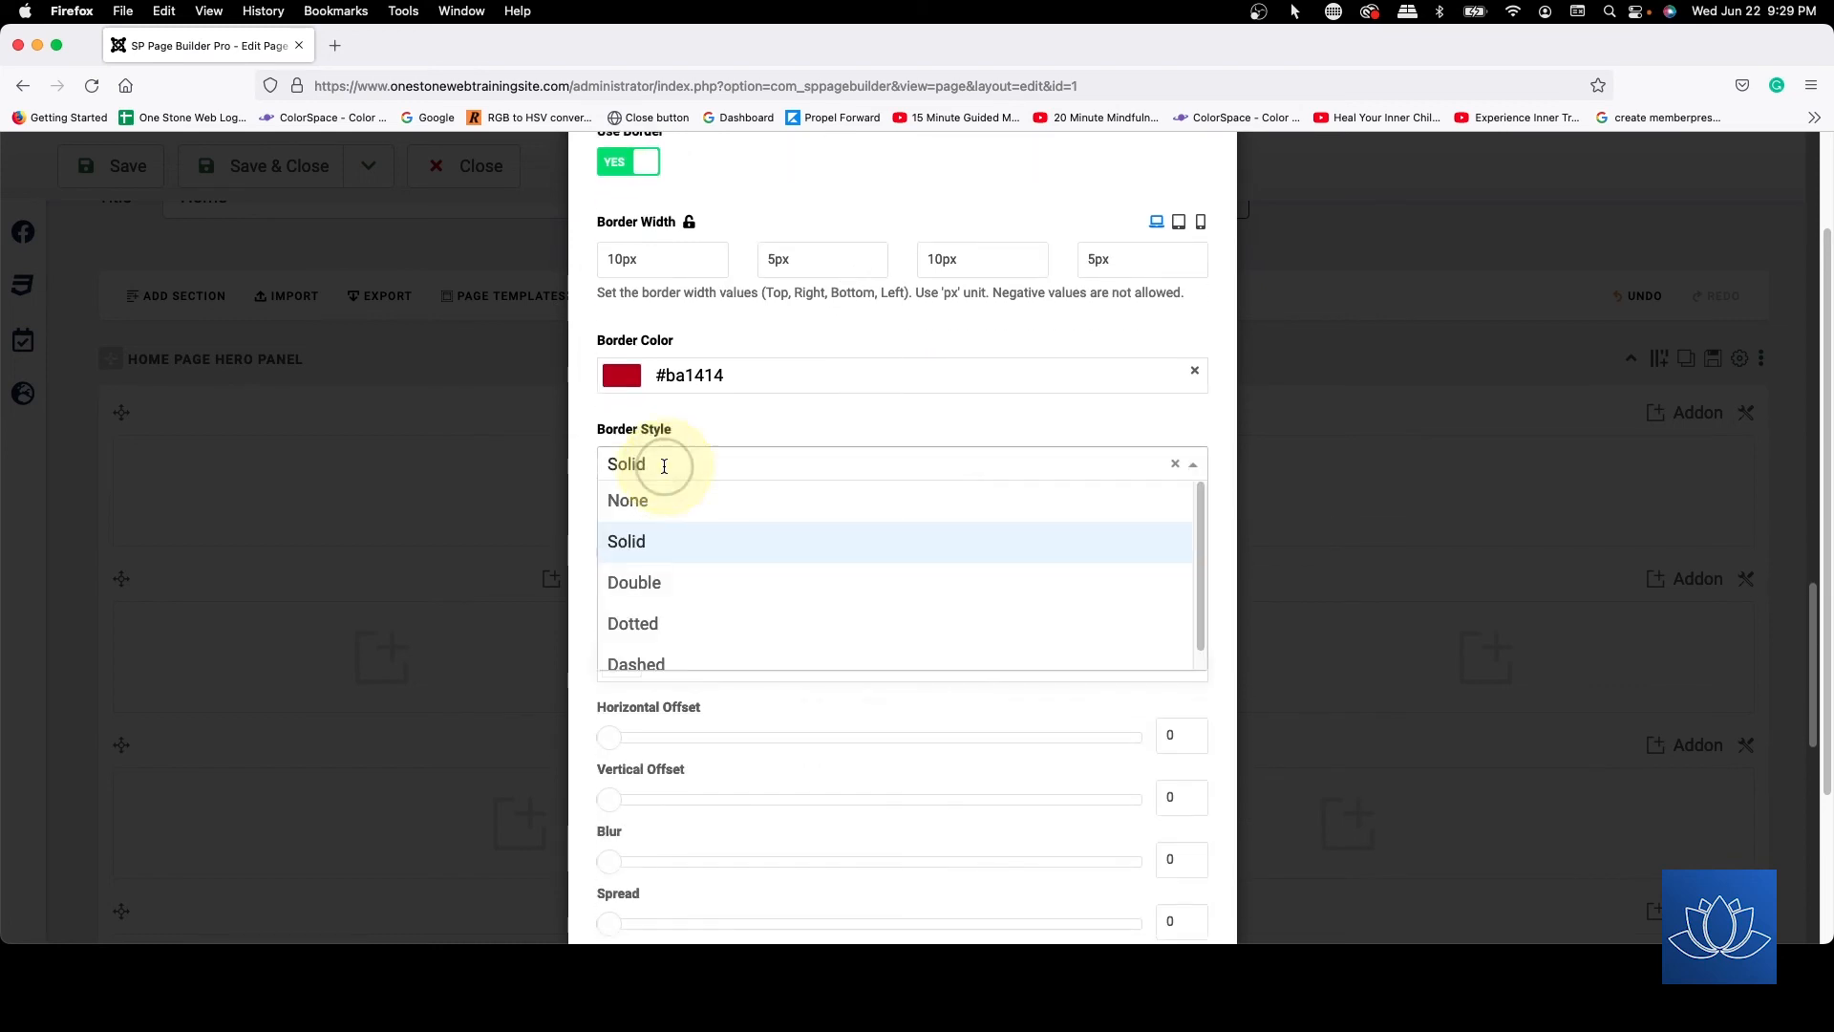
{"action": "left_click", "coordinate": [662, 583]}
{"action": "left_click", "coordinate": [735, 465]}
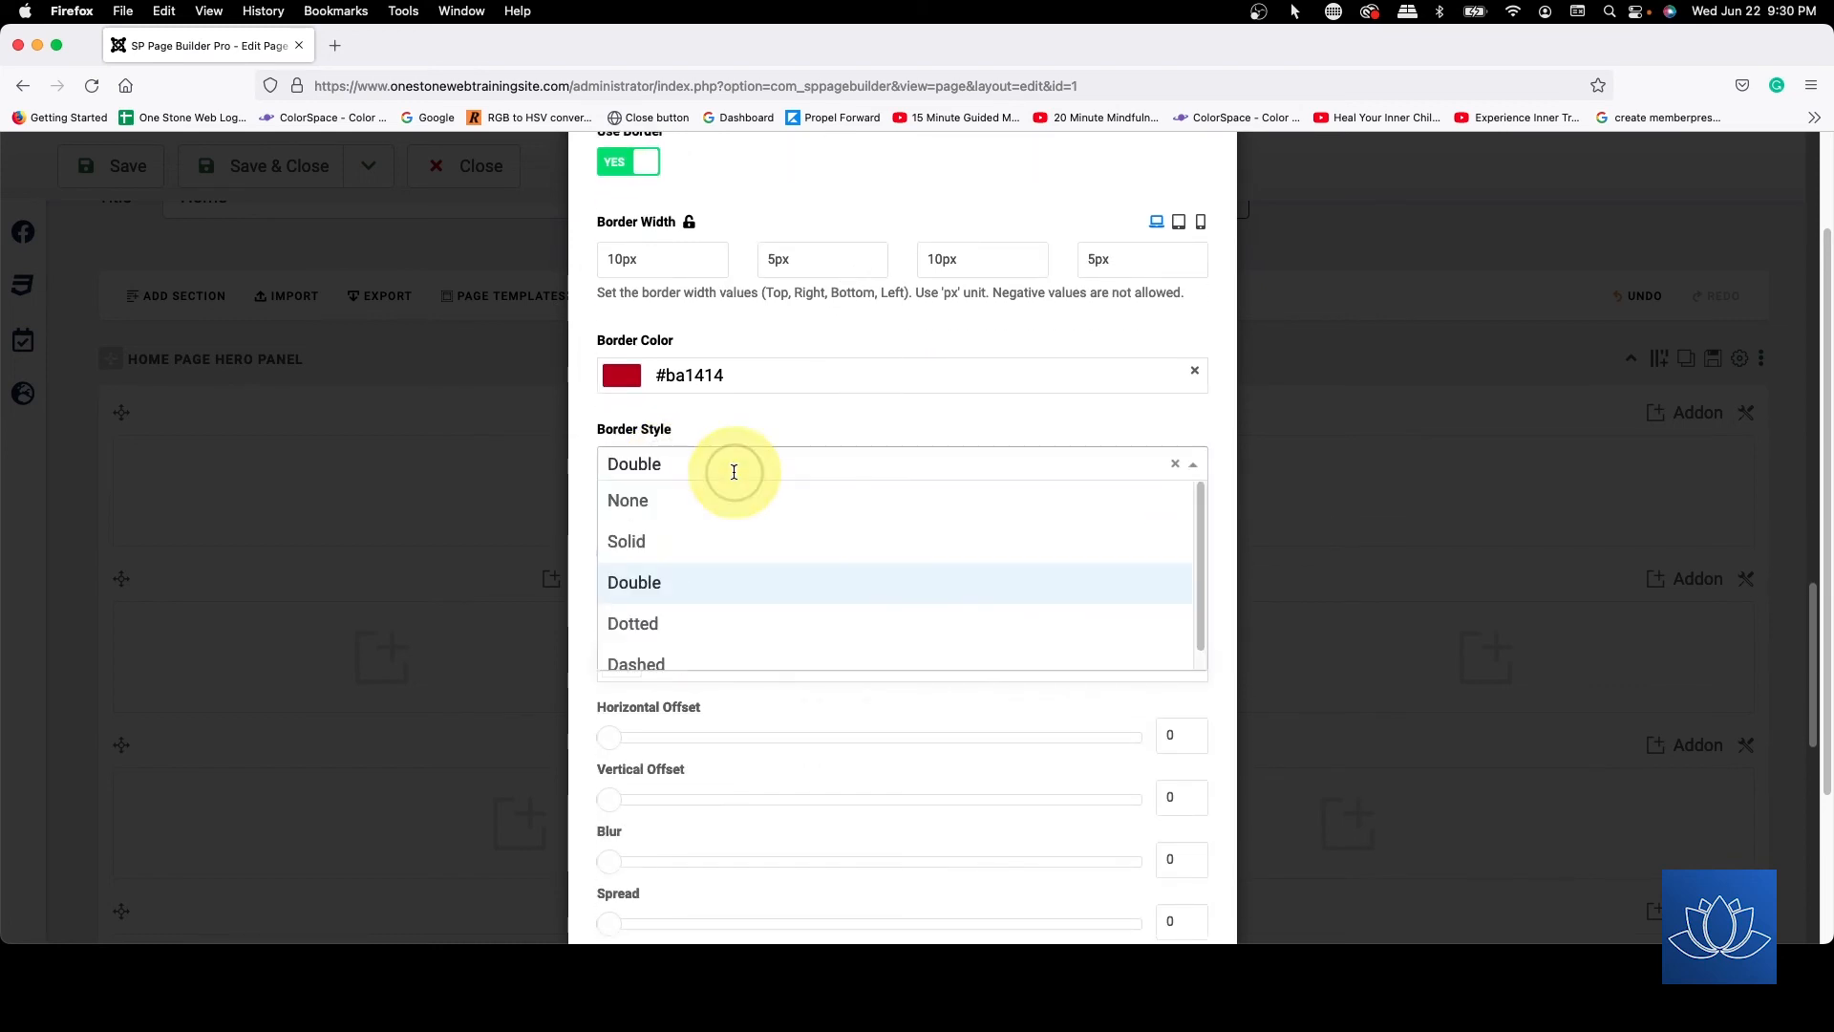
{"action": "left_click", "coordinate": [700, 621]}
{"action": "left_click", "coordinate": [753, 454]}
{"action": "left_click", "coordinate": [749, 661]}
- Set the row's Border Style to None and clear its border color
{"action": "left_click", "coordinate": [807, 471]}
{"action": "scroll", "coordinate": [804, 573], "scroll_direction": "down", "scroll_amount": 4}
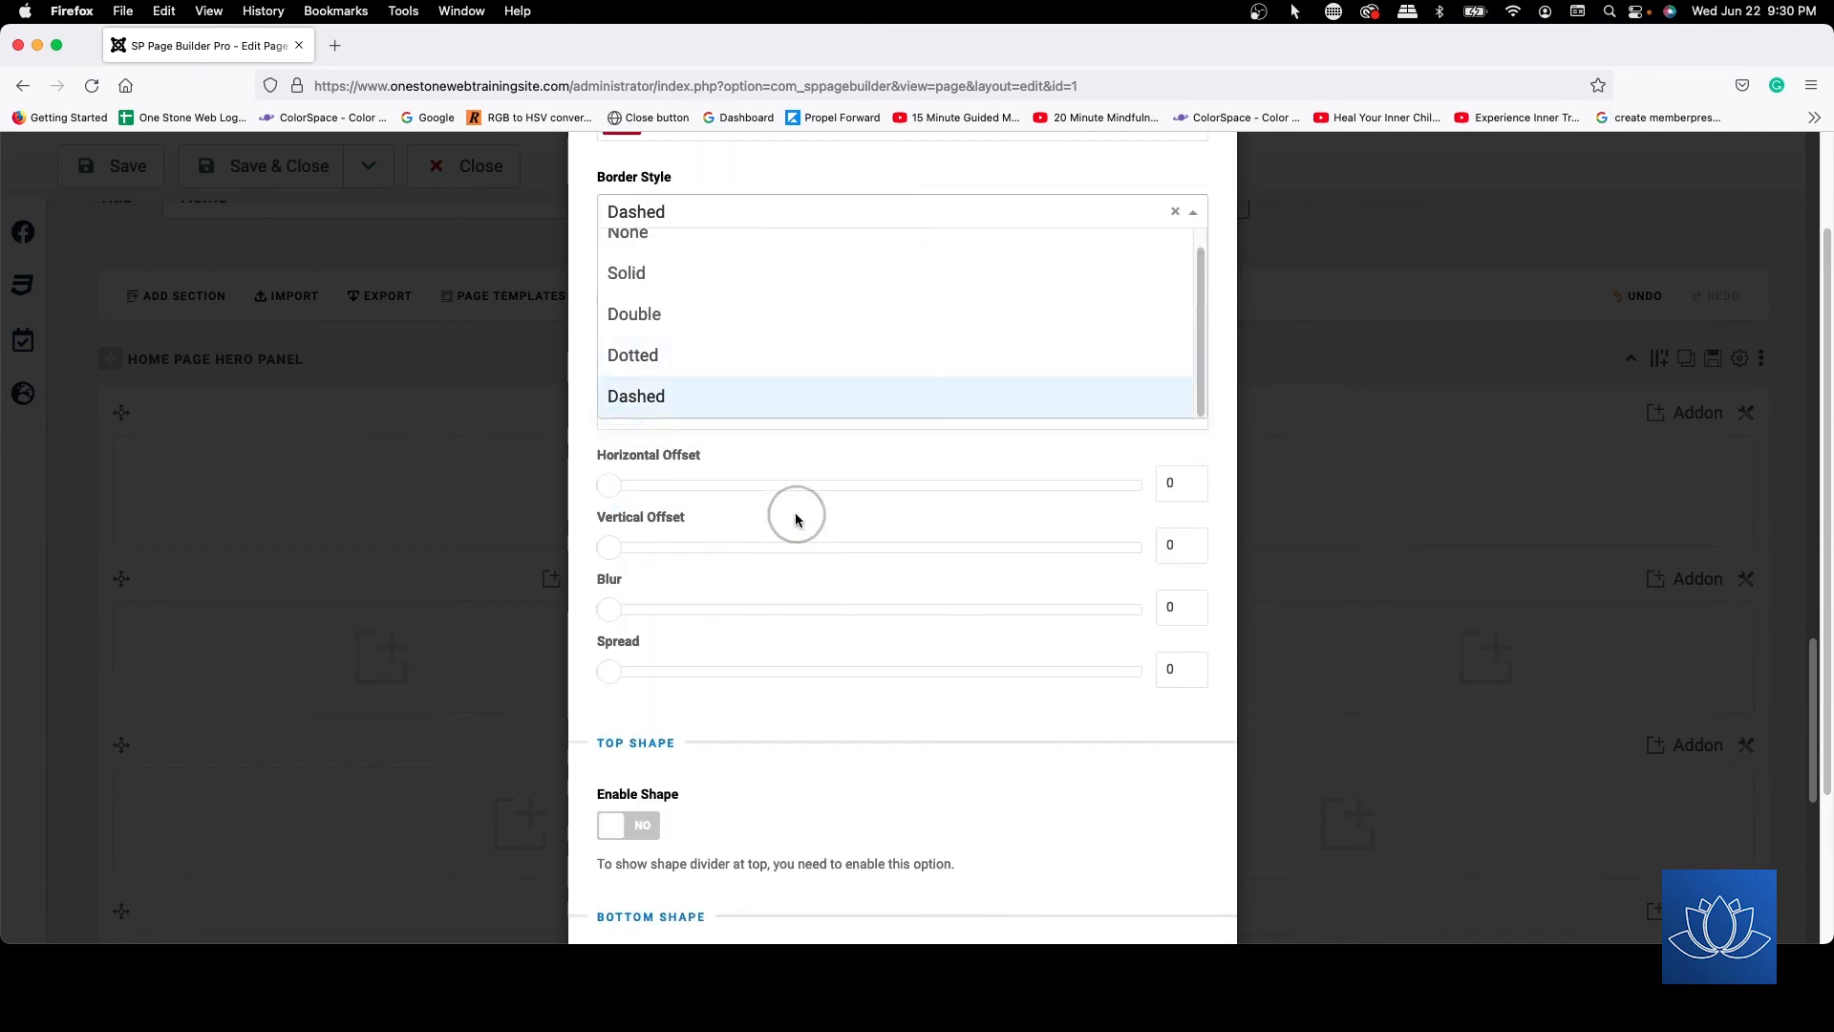
{"action": "scroll", "coordinate": [795, 516], "scroll_direction": "up", "scroll_amount": 4}
{"action": "left_click", "coordinate": [680, 482]}
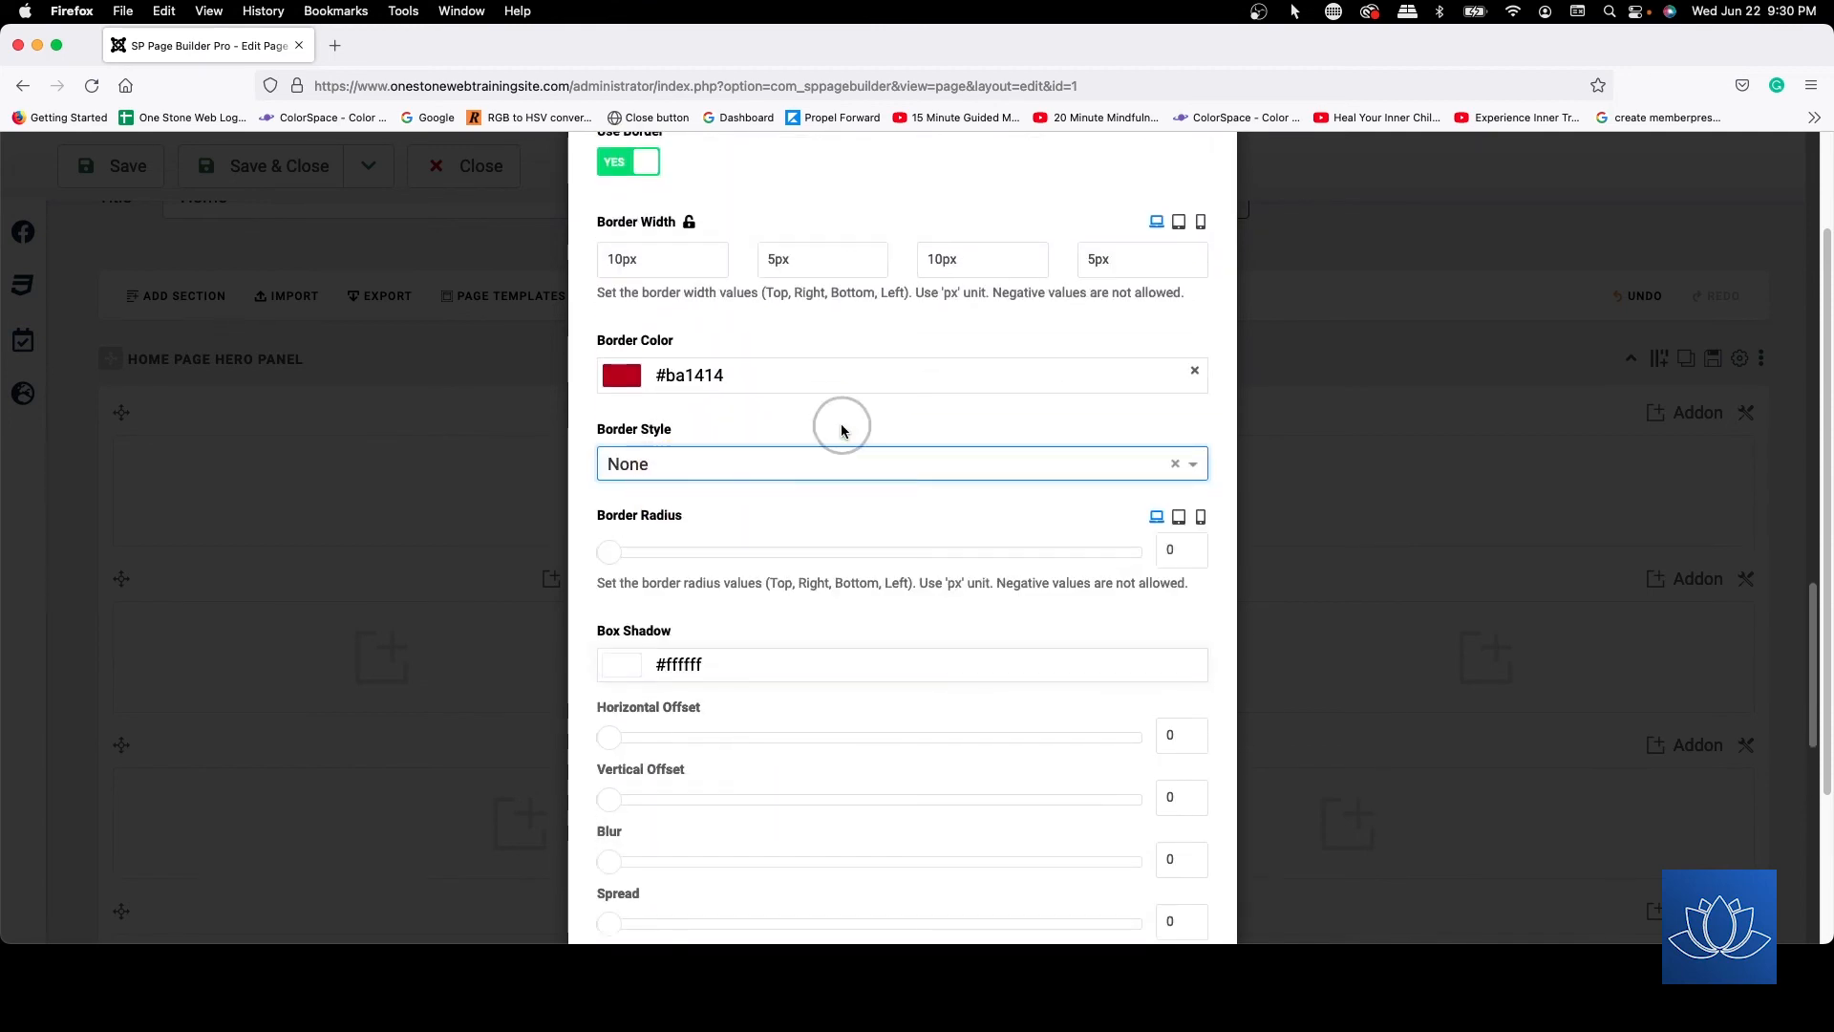
{"action": "scroll", "coordinate": [841, 429], "scroll_direction": "up", "scroll_amount": 2}
{"action": "left_click", "coordinate": [1196, 495]}
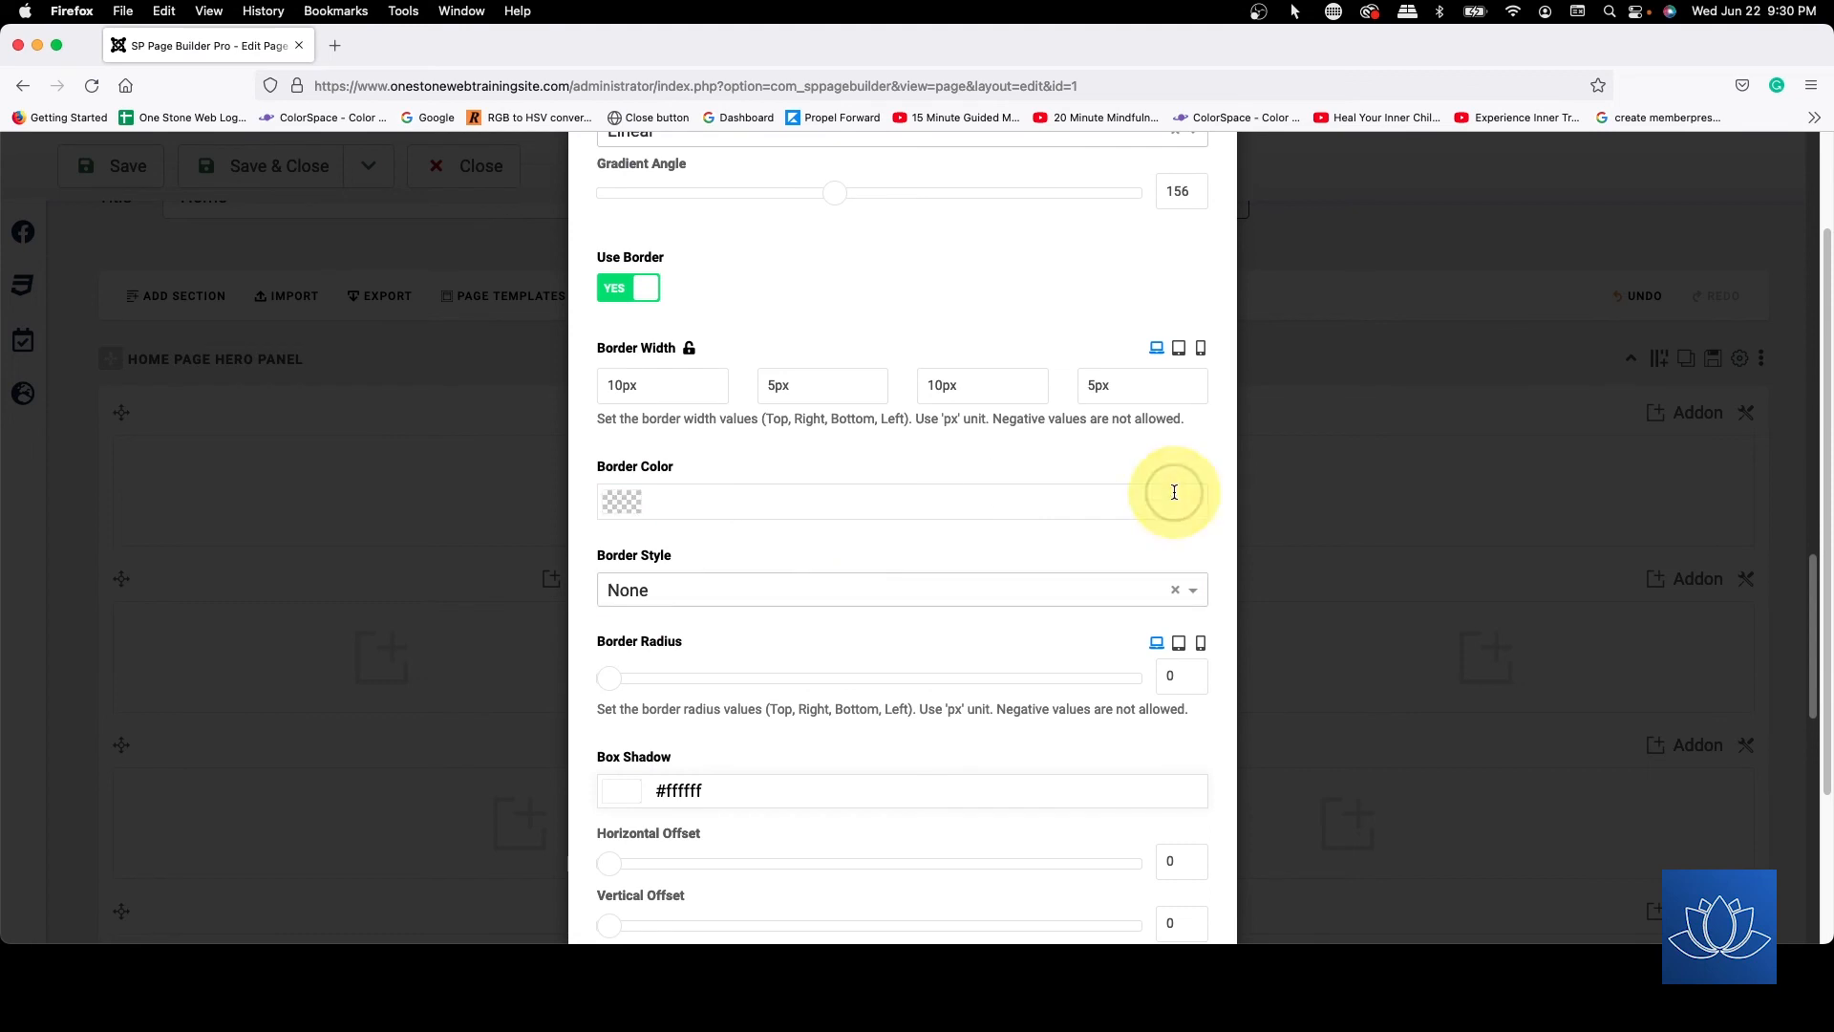
- Examine the row's border radius, box shadow, and top and bottom shape options
{"action": "scroll", "coordinate": [976, 470], "scroll_direction": "down", "scroll_amount": 4}
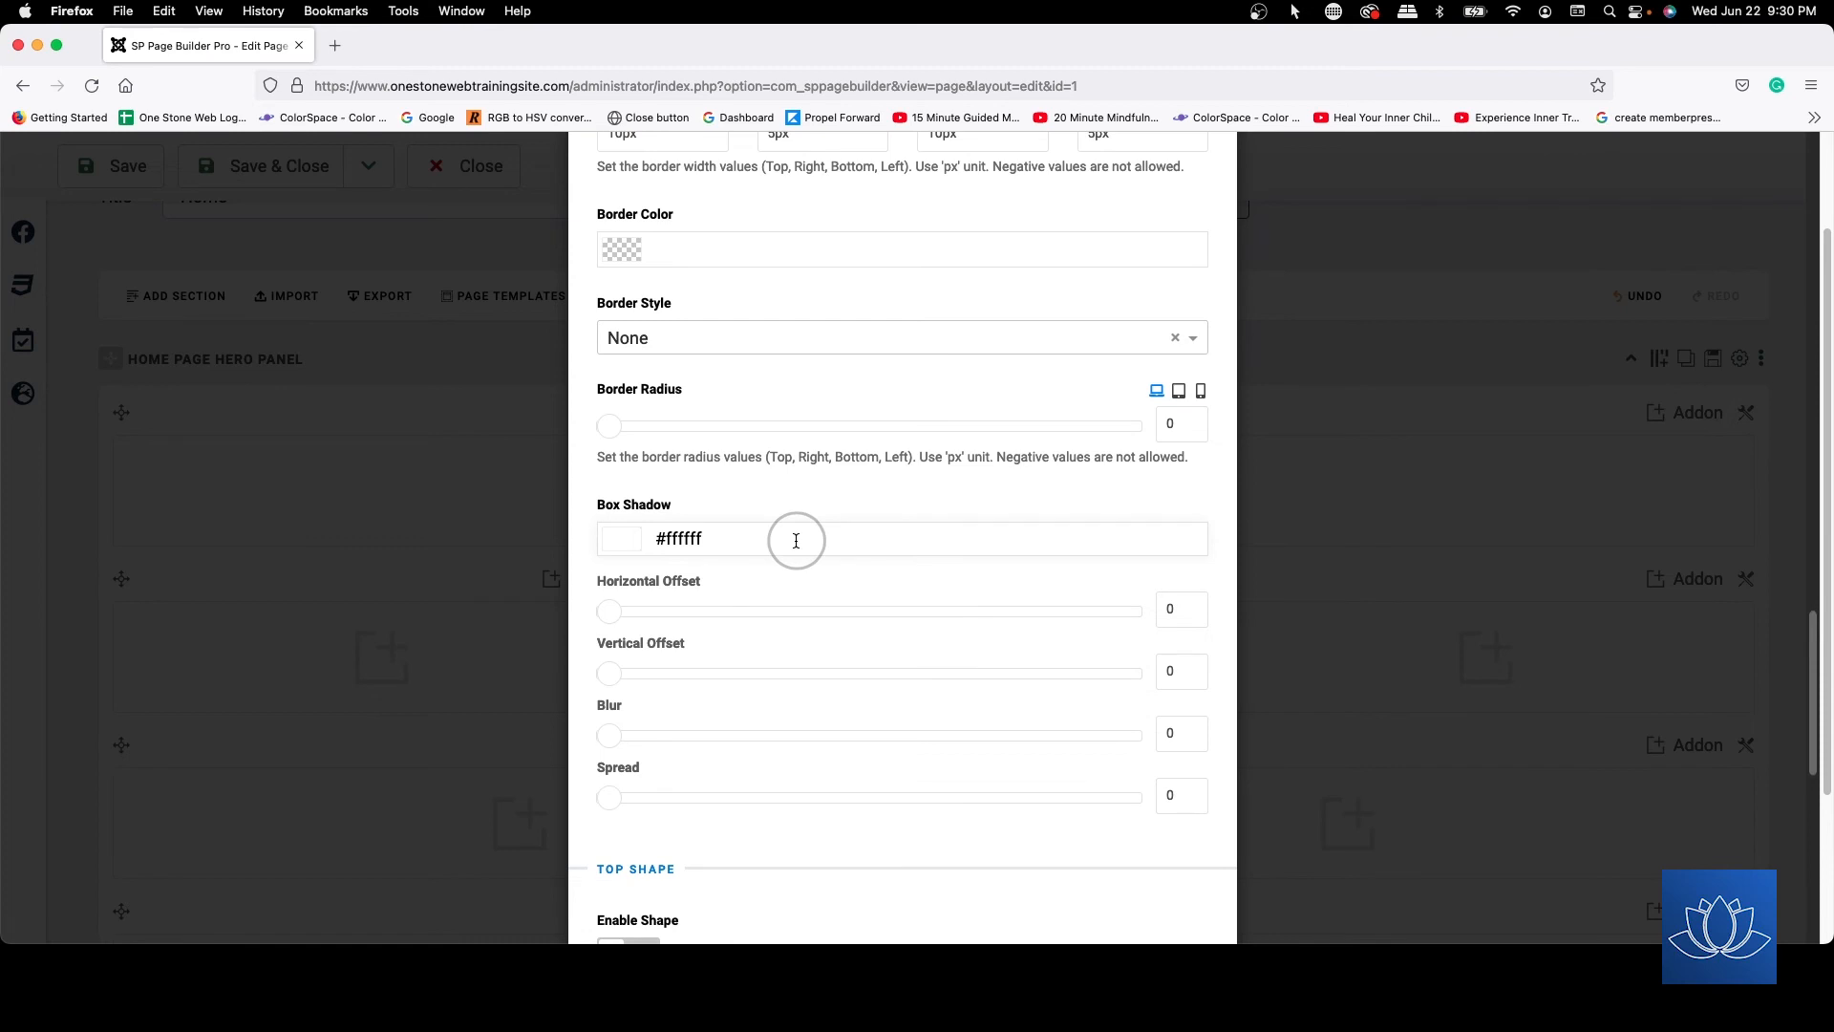
{"action": "scroll", "coordinate": [807, 538], "scroll_direction": "down", "scroll_amount": 2}
{"action": "scroll", "coordinate": [814, 537], "scroll_direction": "down", "scroll_amount": 5}
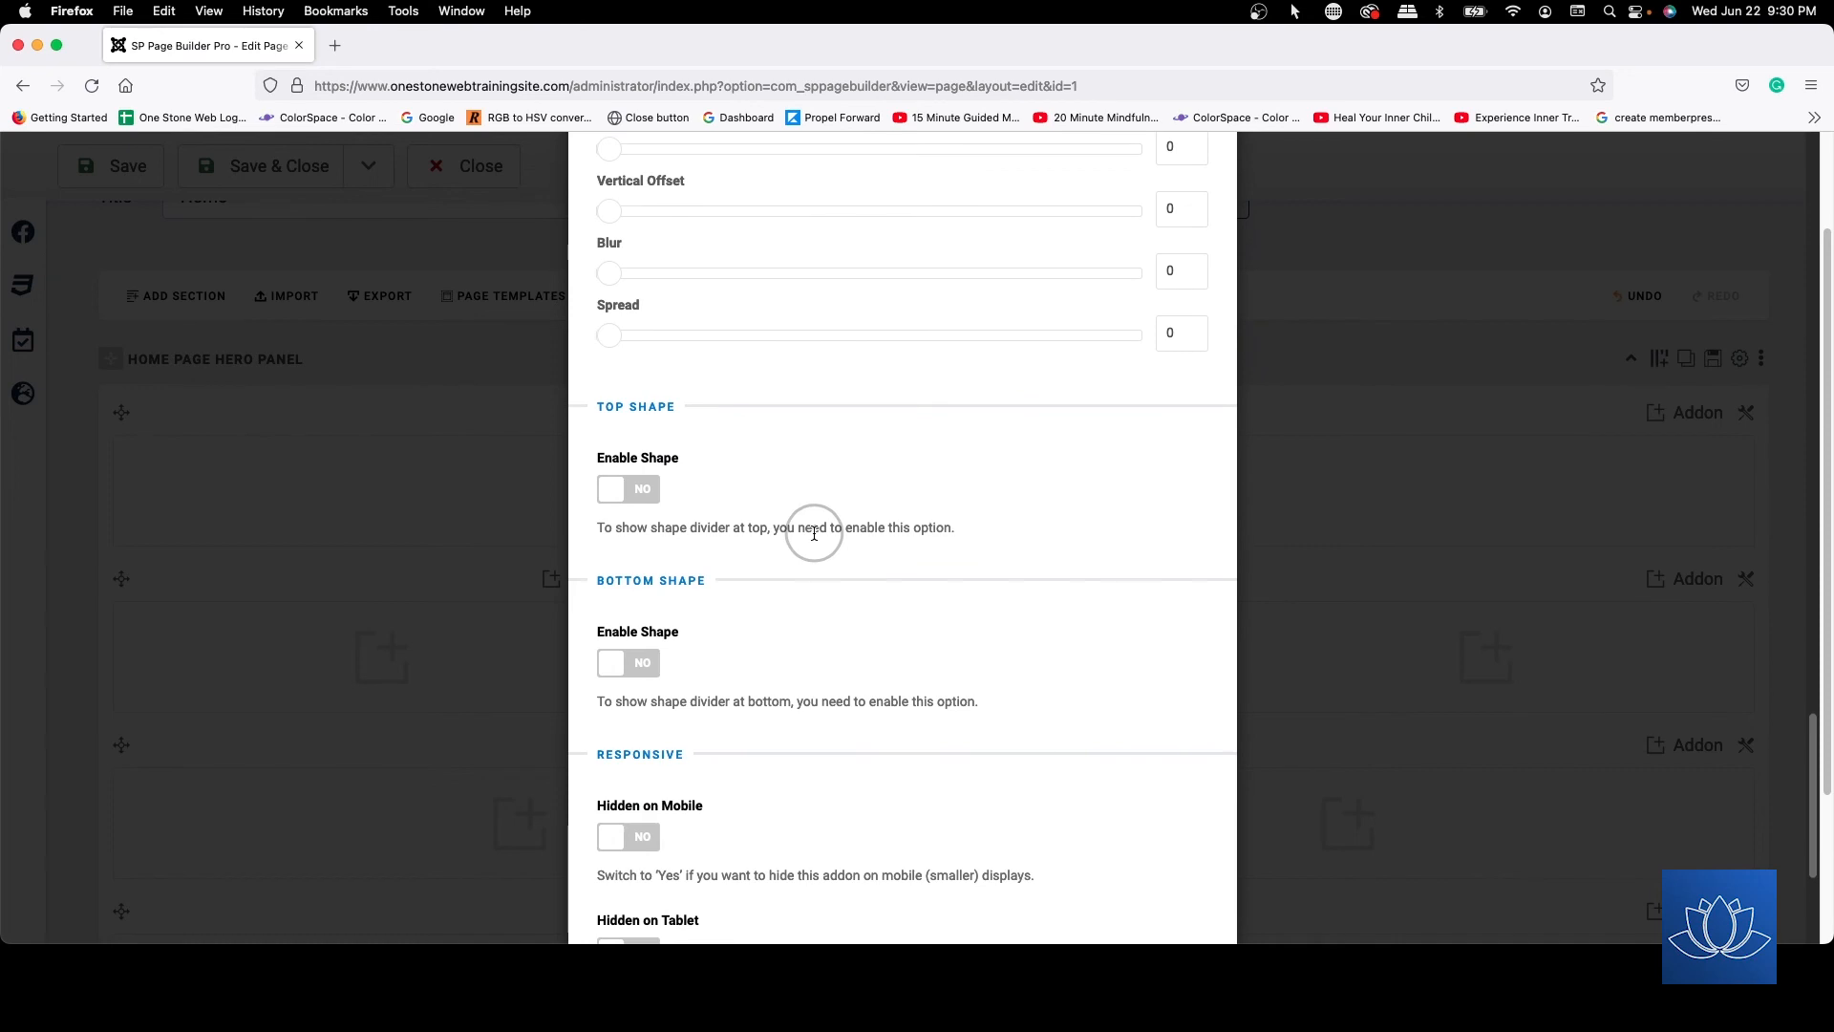
- Review the row's shape and responsive visibility options, and apply the row settings
{"action": "scroll", "coordinate": [814, 534], "scroll_direction": "down", "scroll_amount": 2}
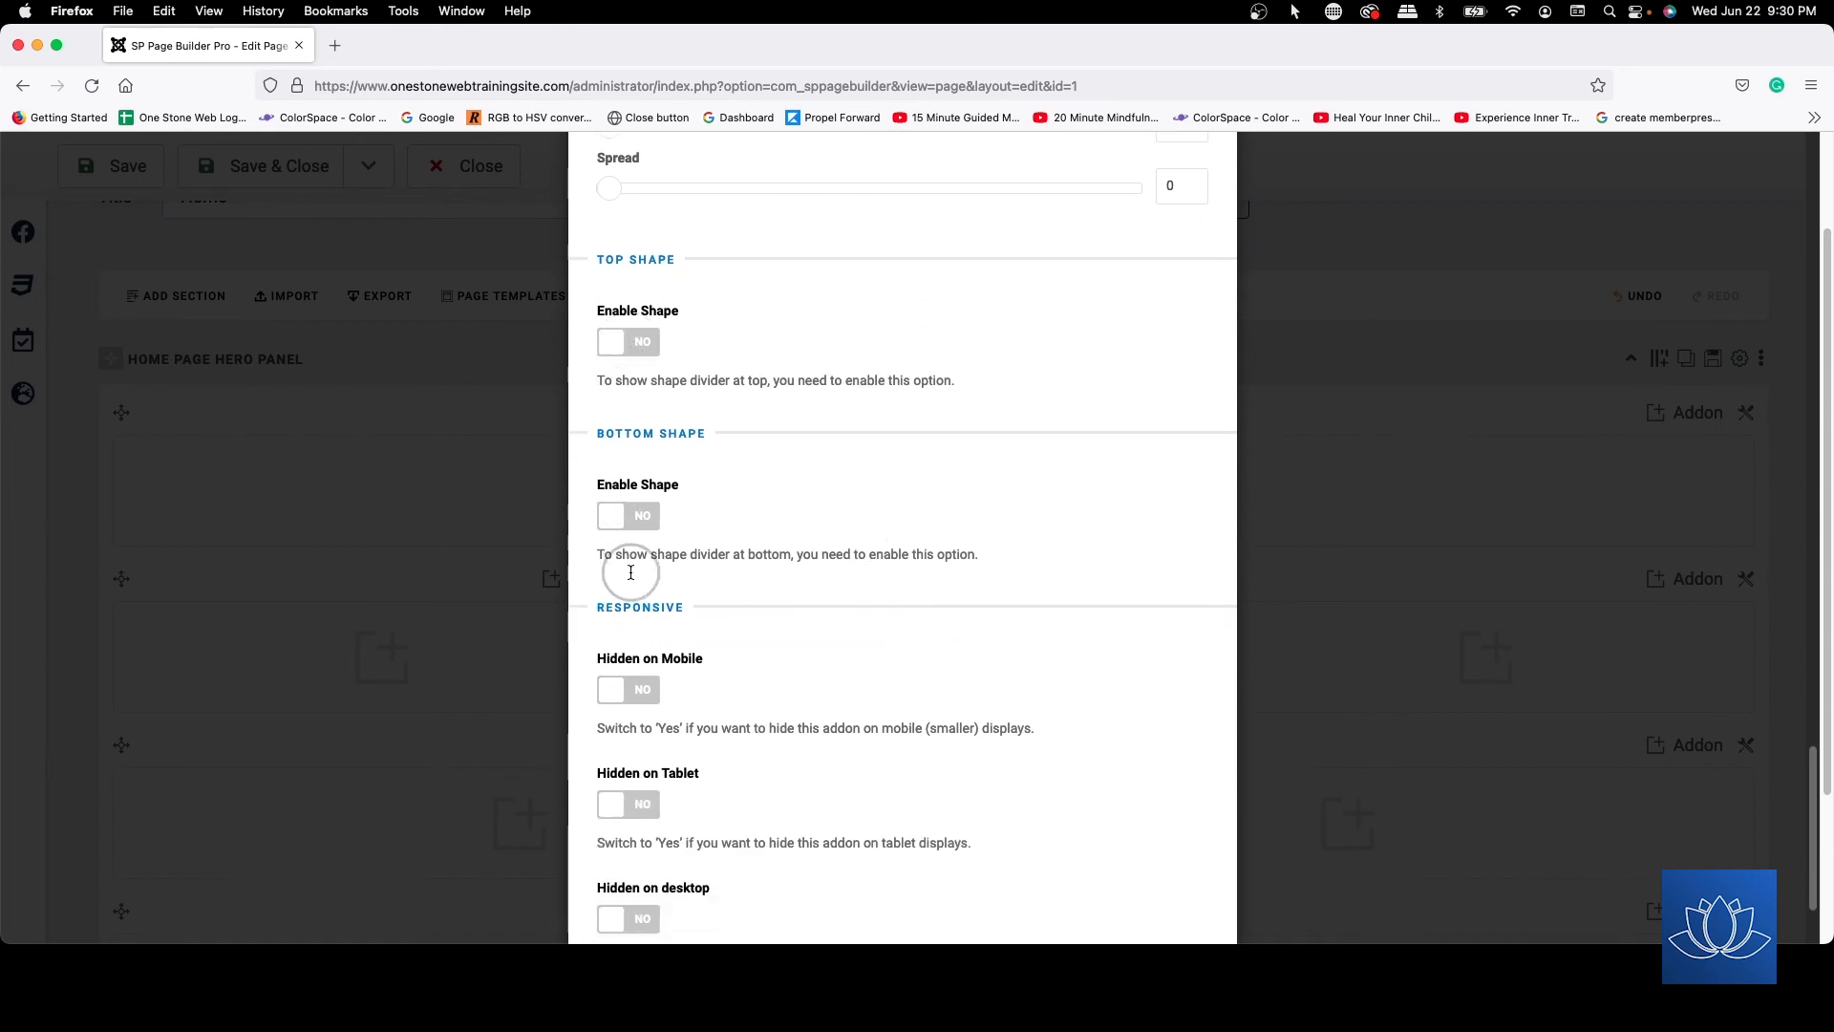
{"action": "scroll", "coordinate": [753, 581], "scroll_direction": "down", "scroll_amount": 1}
{"action": "scroll", "coordinate": [753, 582], "scroll_direction": "down", "scroll_amount": 2}
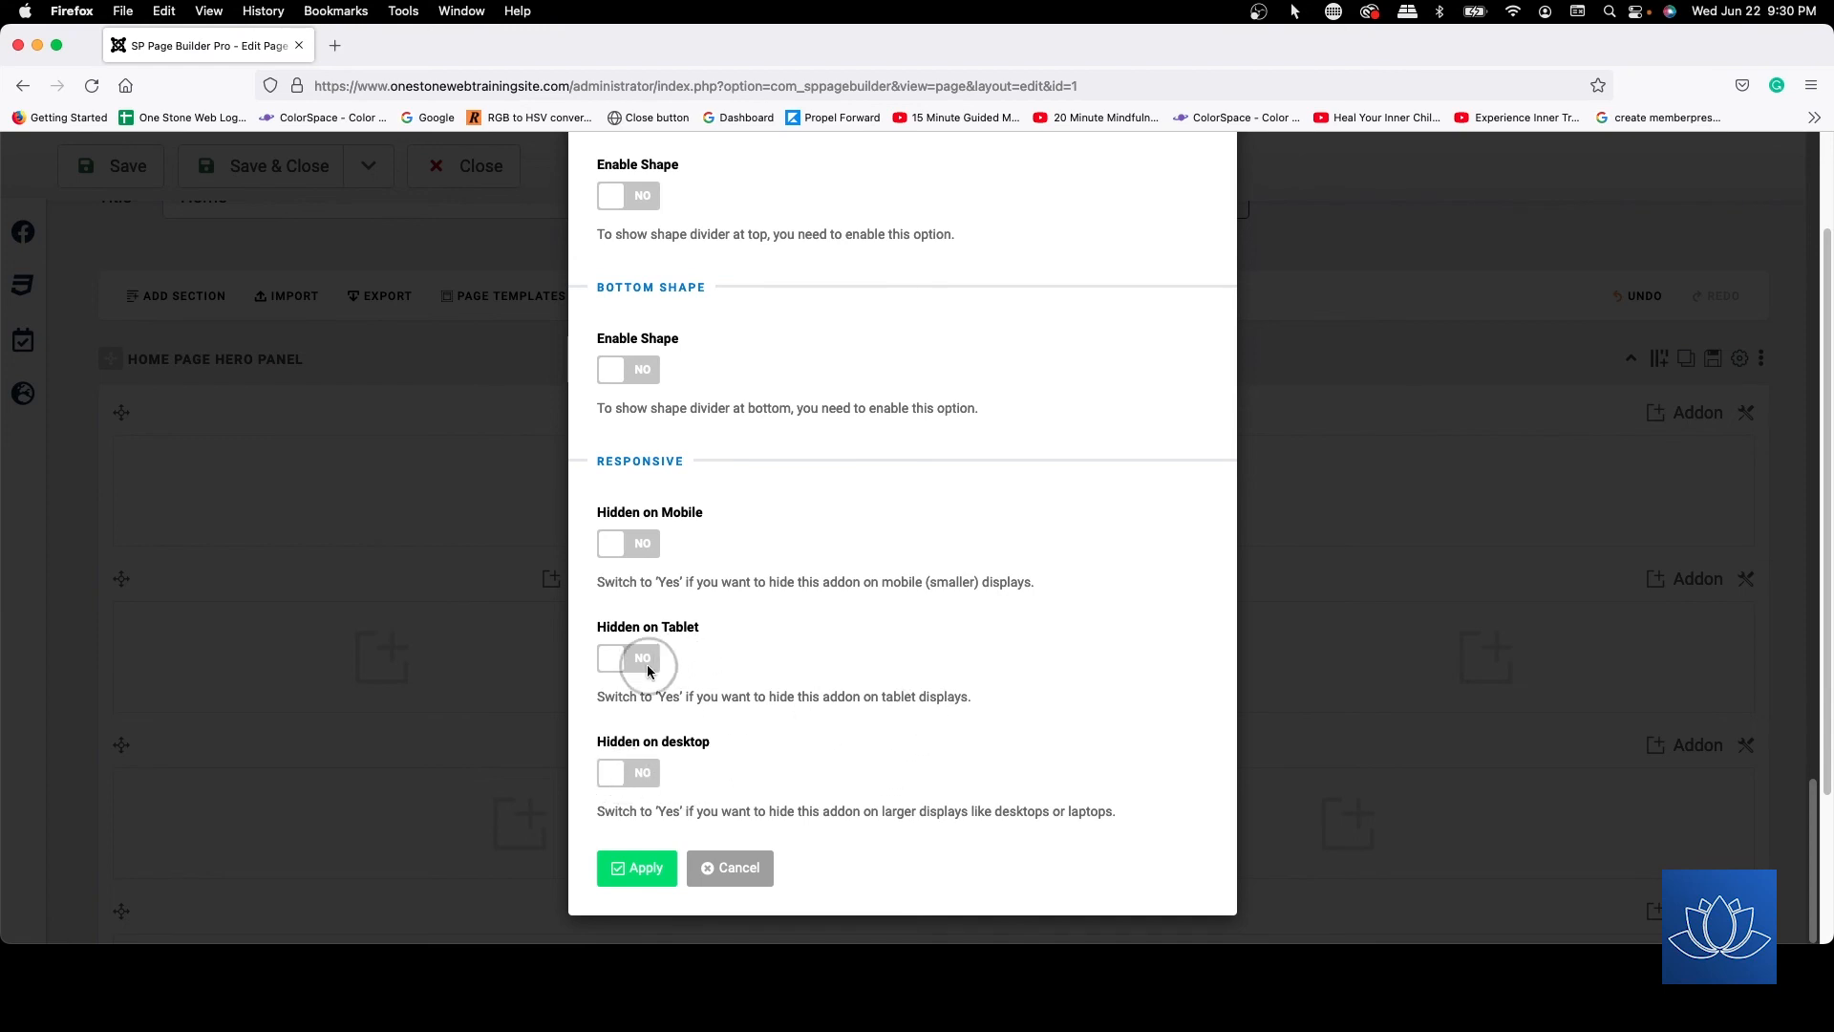
{"action": "scroll", "coordinate": [829, 680], "scroll_direction": "up", "scroll_amount": 20}
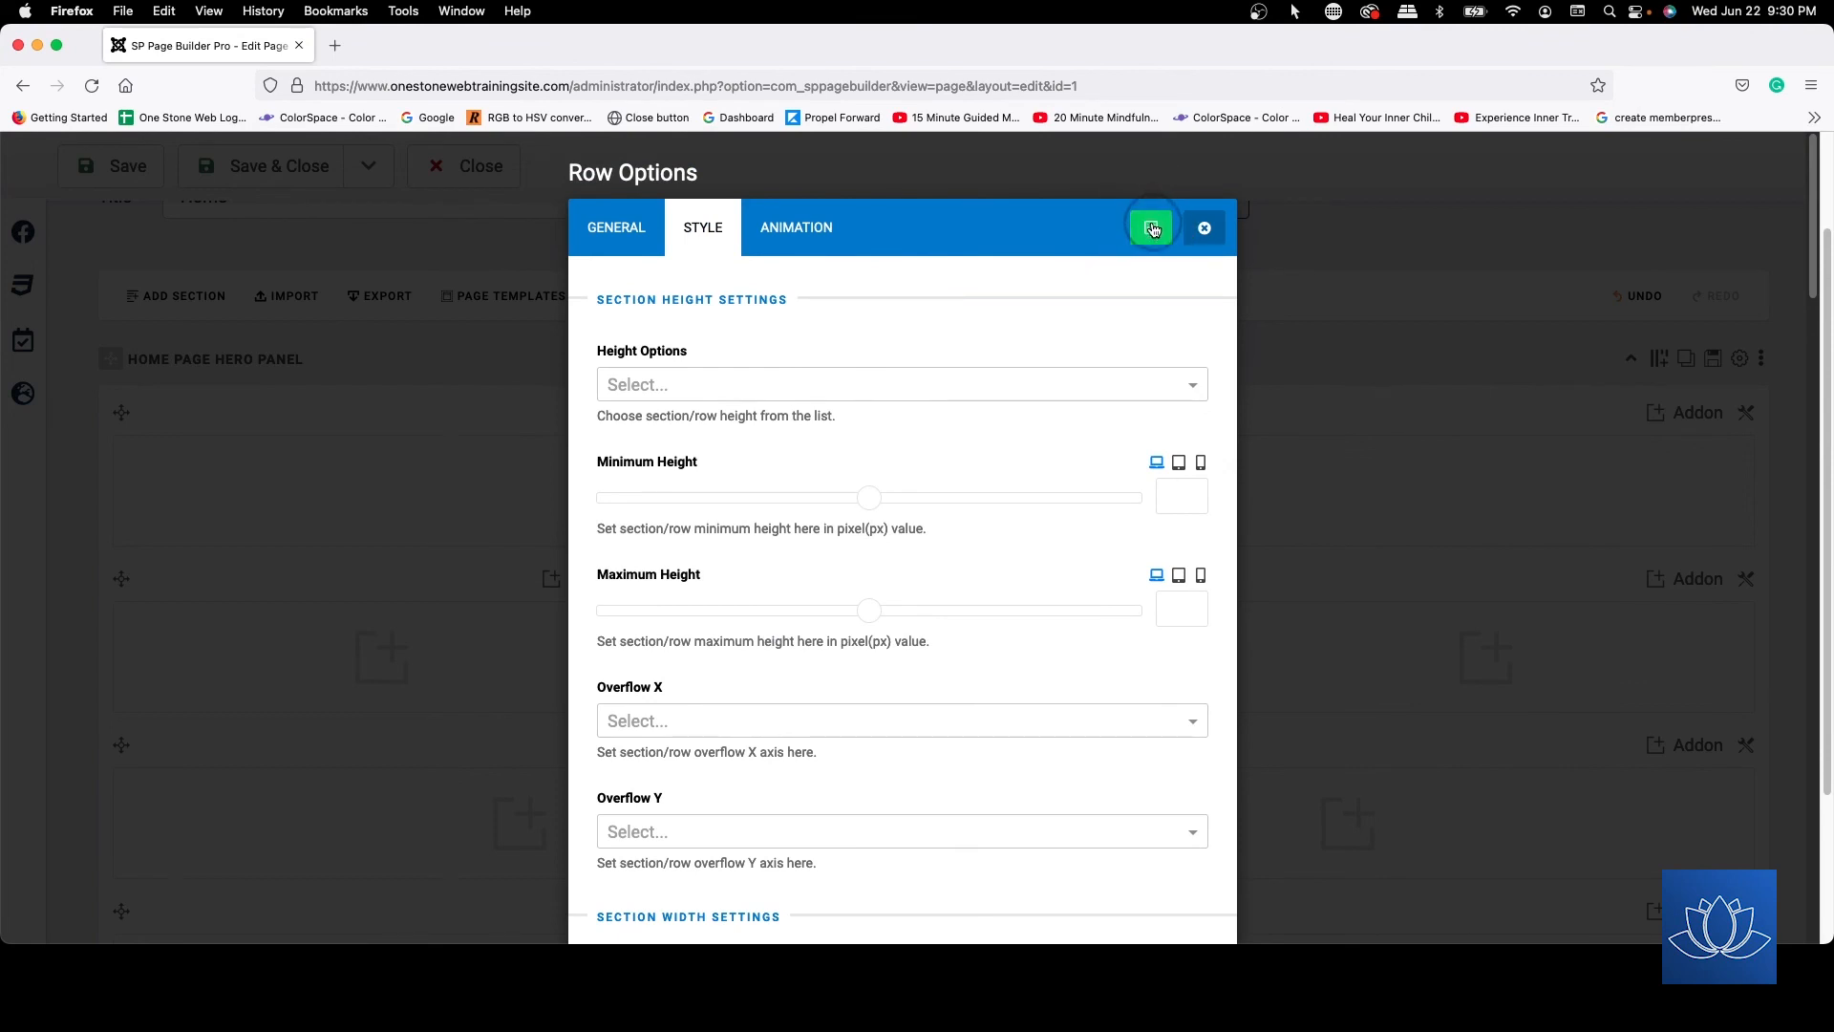
{"action": "left_click", "coordinate": [1152, 226]}
- Open the addons list for the full-width column at the top of the hero panel and examine all available addons
{"action": "scroll", "coordinate": [1341, 418], "scroll_direction": "down", "scroll_amount": 3}
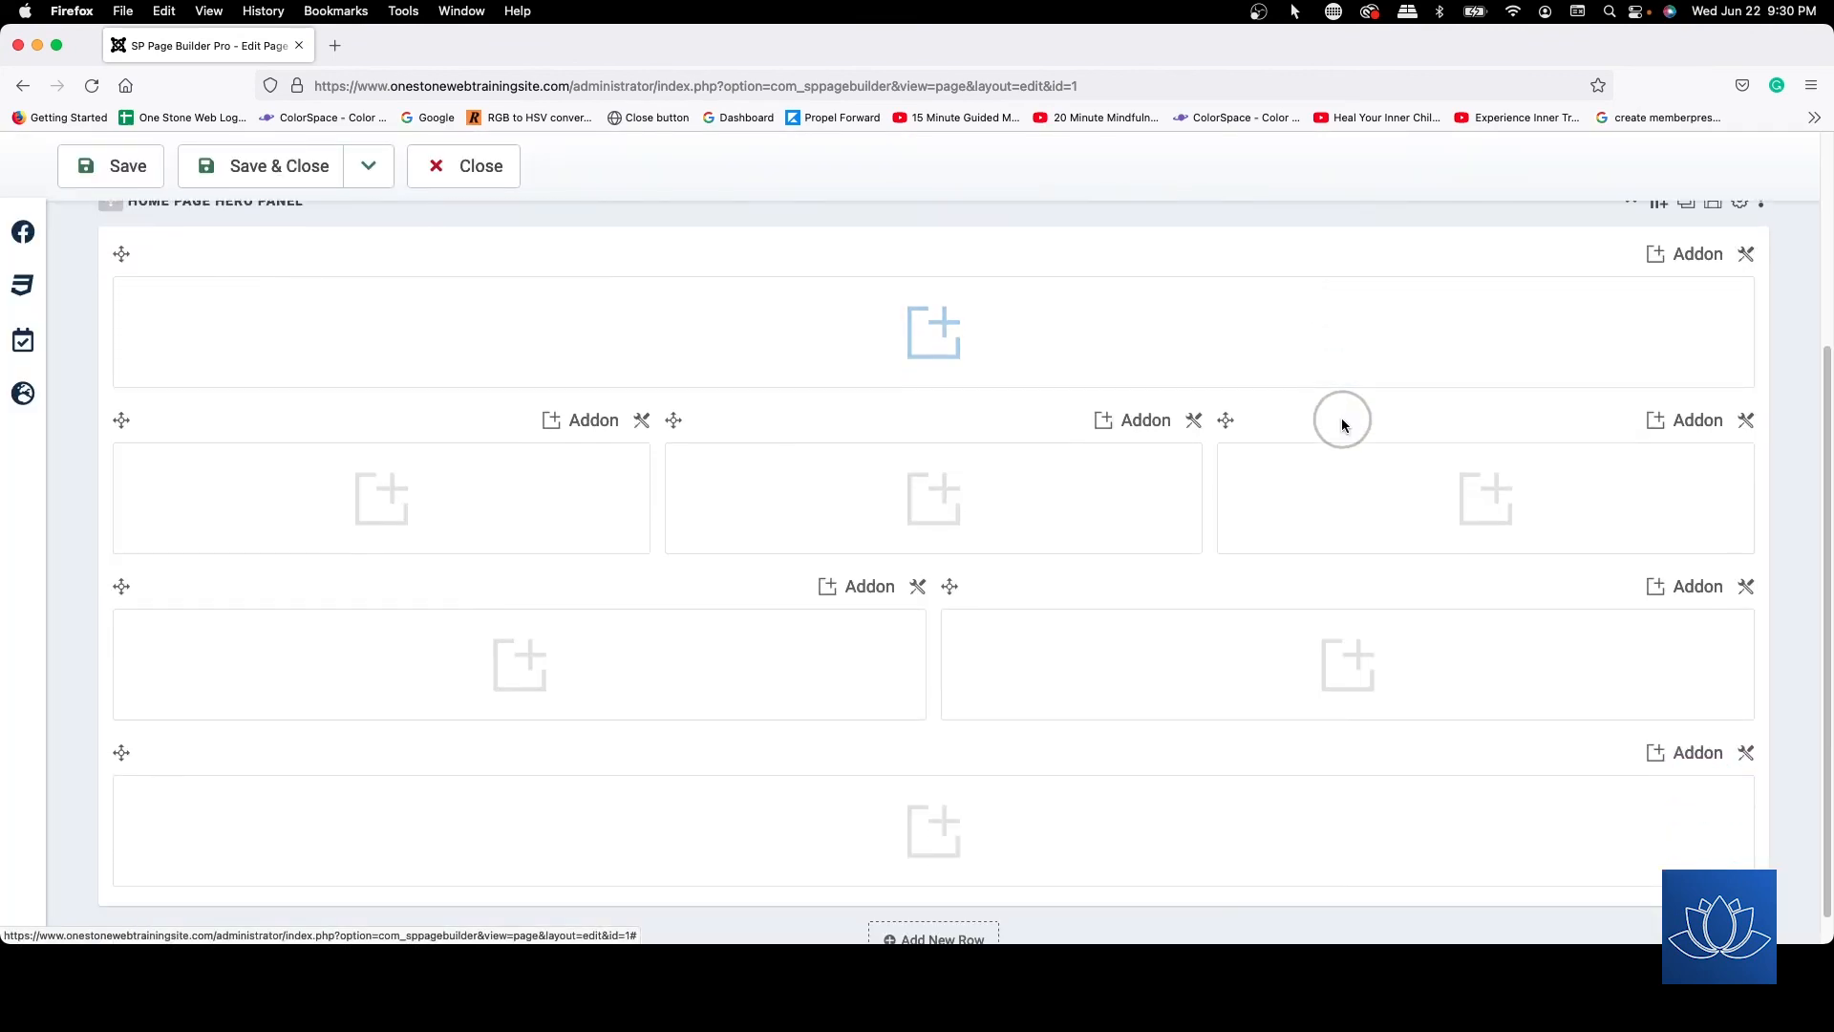
{"action": "scroll", "coordinate": [1341, 420], "scroll_direction": "up", "scroll_amount": 3}
{"action": "scroll", "coordinate": [1040, 458], "scroll_direction": "down", "scroll_amount": 2}
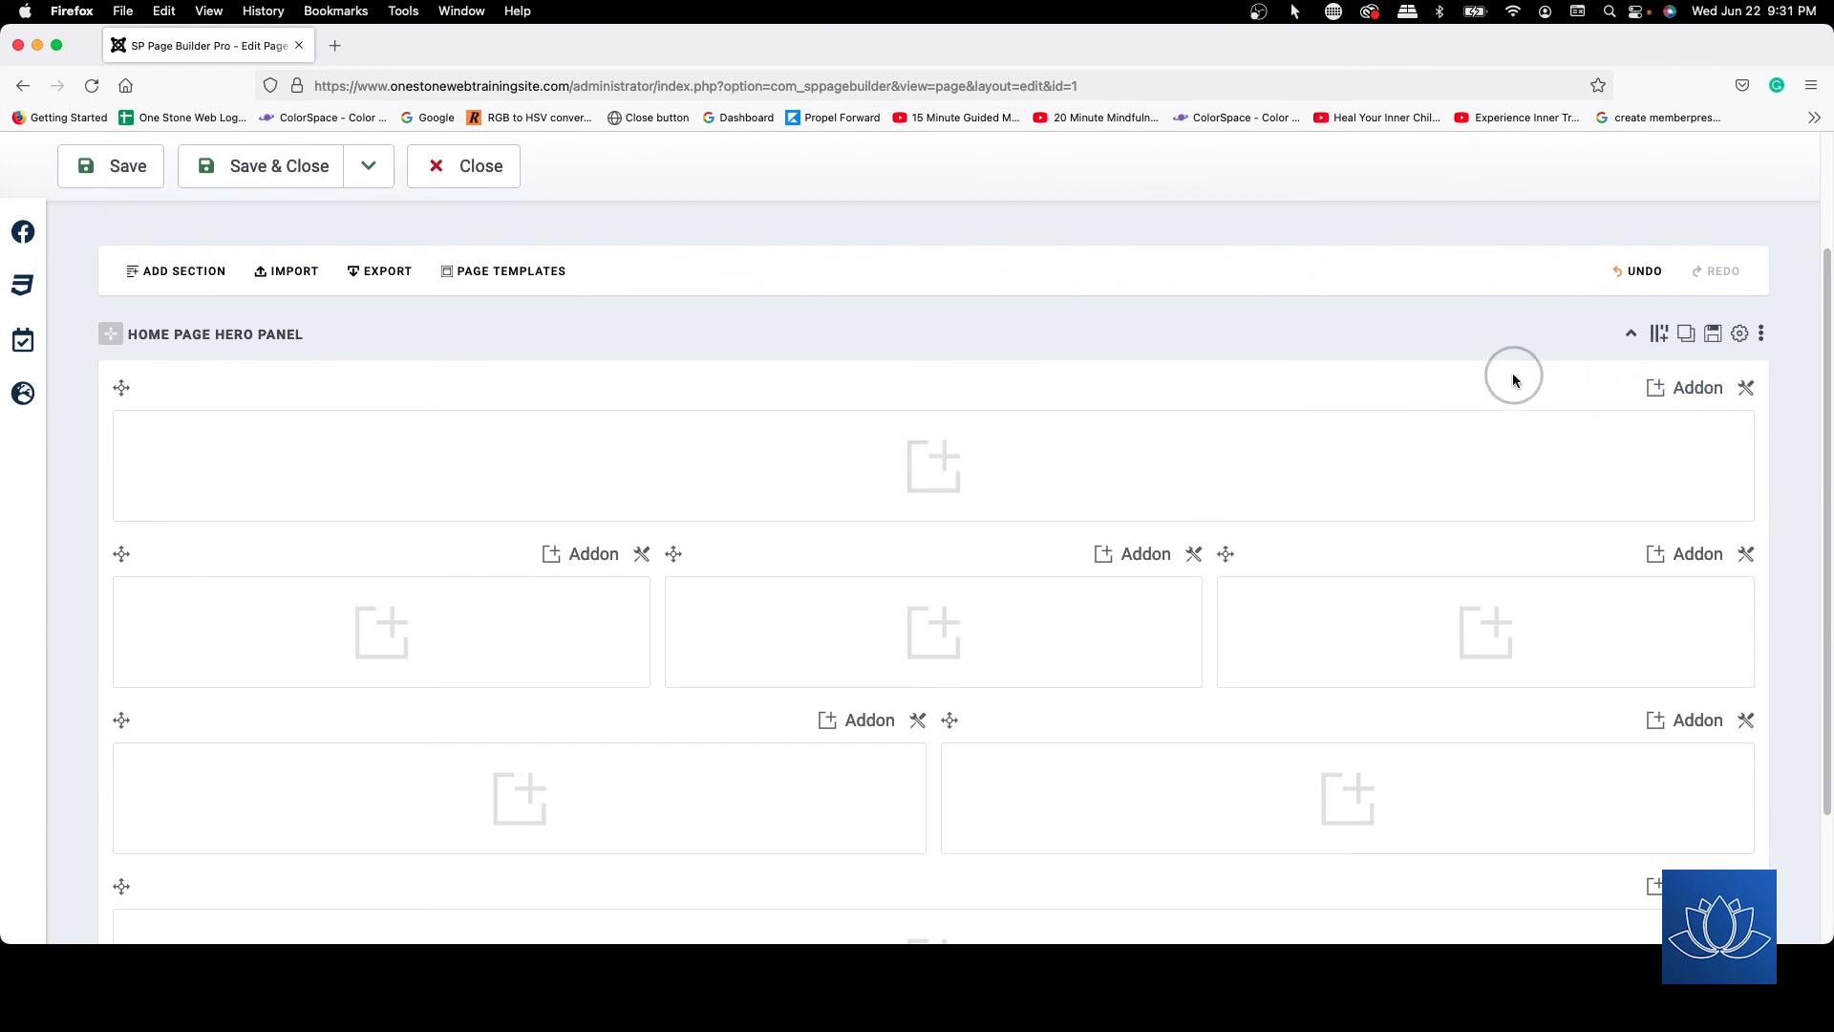
{"action": "left_click", "coordinate": [1696, 389]}
{"action": "scroll", "coordinate": [940, 395], "scroll_direction": "down", "scroll_amount": 3}
{"action": "scroll", "coordinate": [943, 398], "scroll_direction": "down", "scroll_amount": 3}
{"action": "scroll", "coordinate": [943, 398], "scroll_direction": "up", "scroll_amount": 4}
{"action": "scroll", "coordinate": [943, 398], "scroll_direction": "down", "scroll_amount": 6}
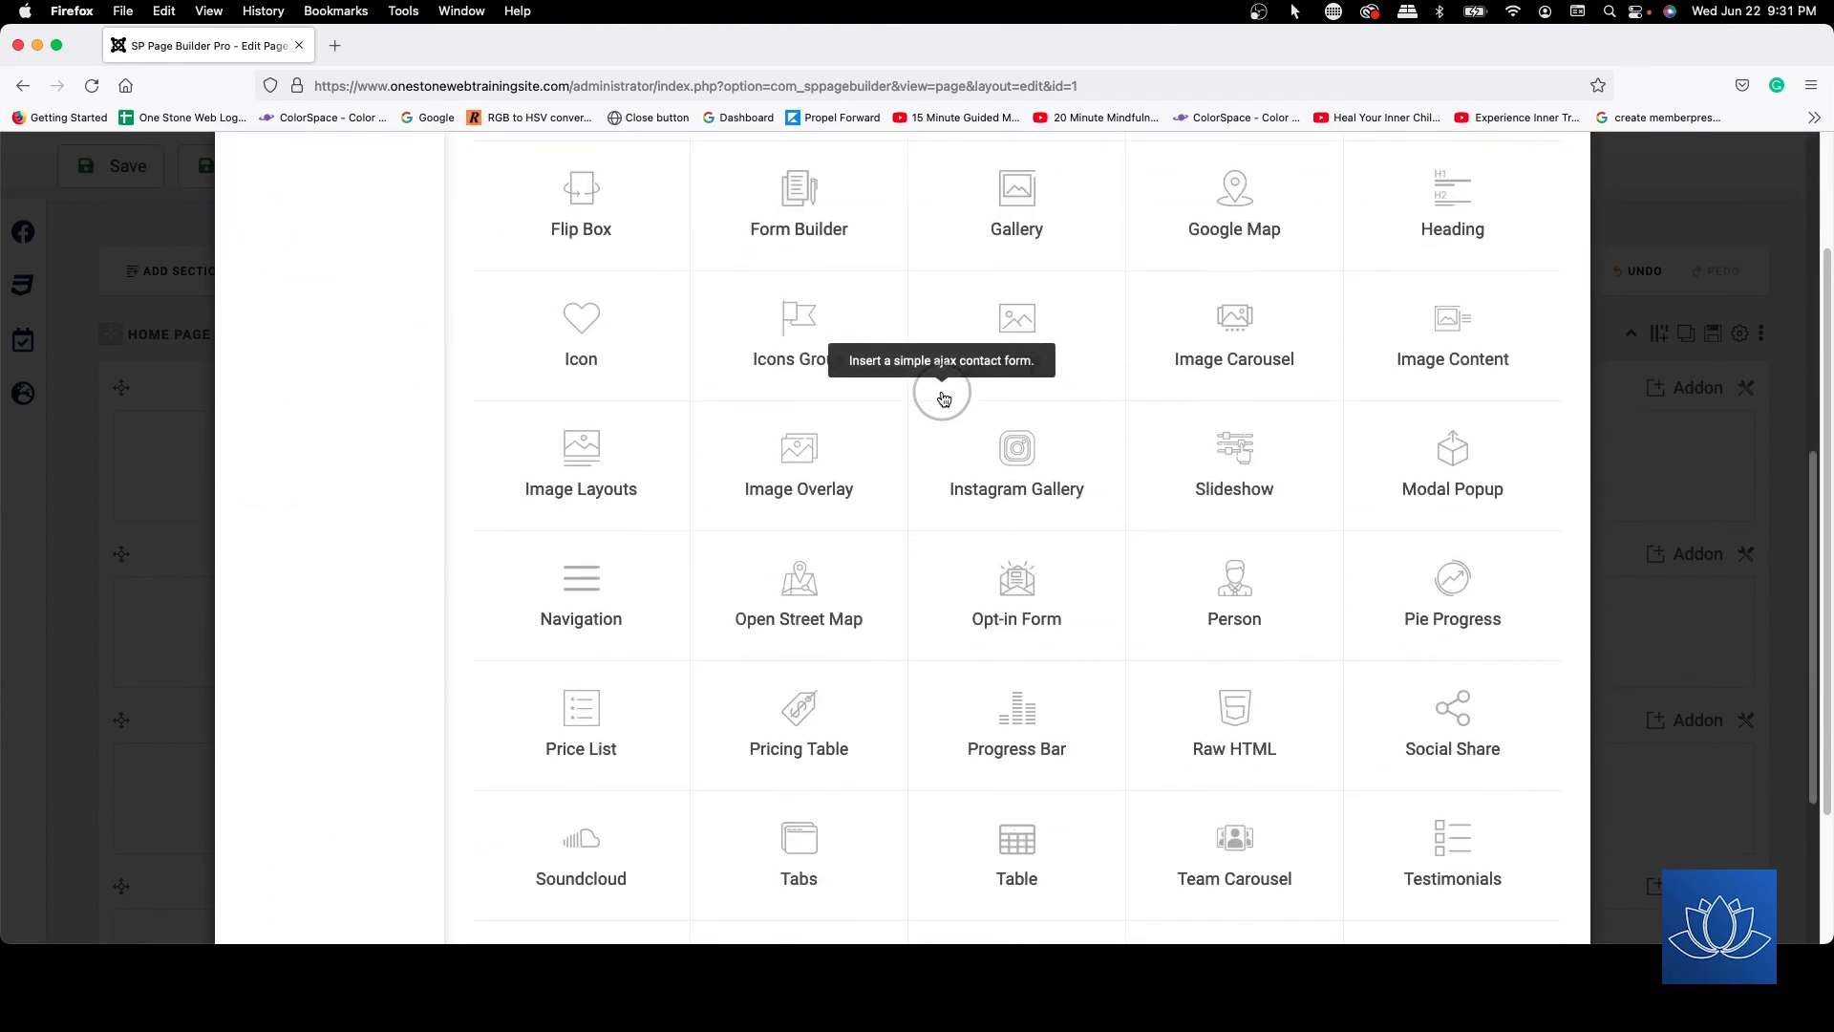
{"action": "scroll", "coordinate": [943, 398], "scroll_direction": "down", "scroll_amount": 5}
{"action": "scroll", "coordinate": [943, 399], "scroll_direction": "up", "scroll_amount": 10}
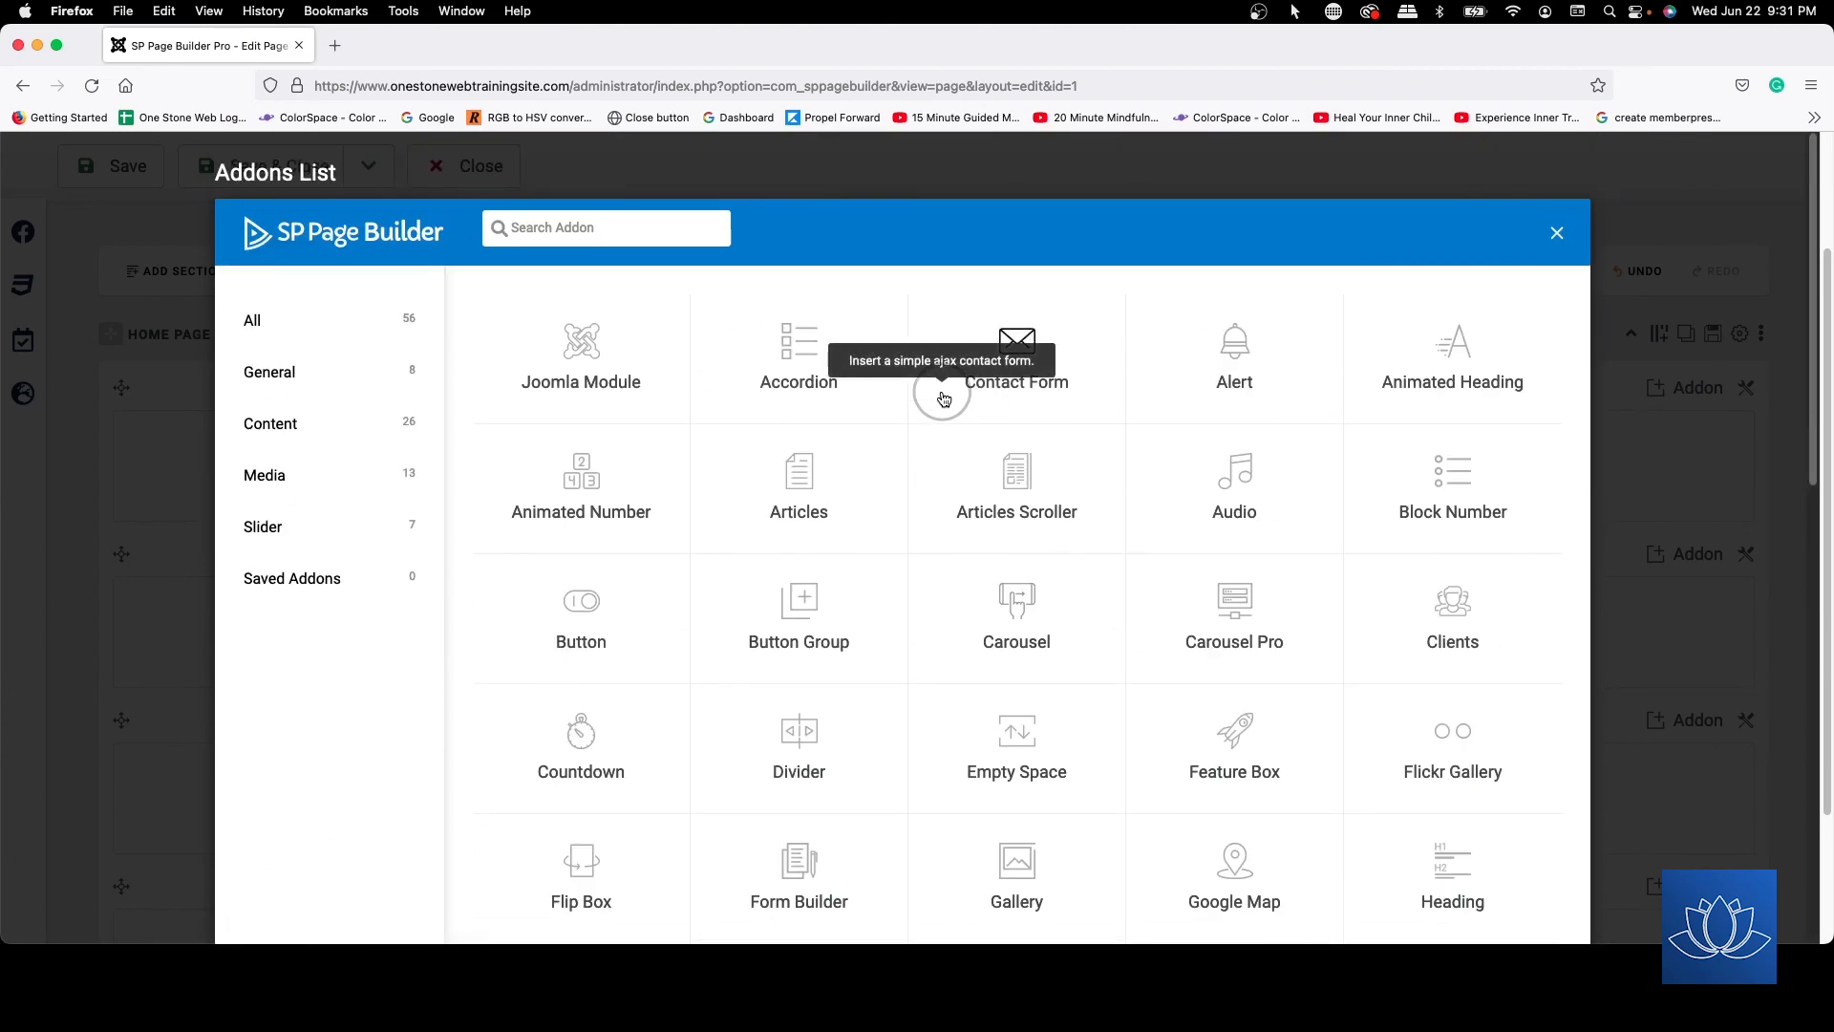
- Look through the General, Content, Media and Slider addon categories, and return to the full list
{"action": "left_click", "coordinate": [342, 371]}
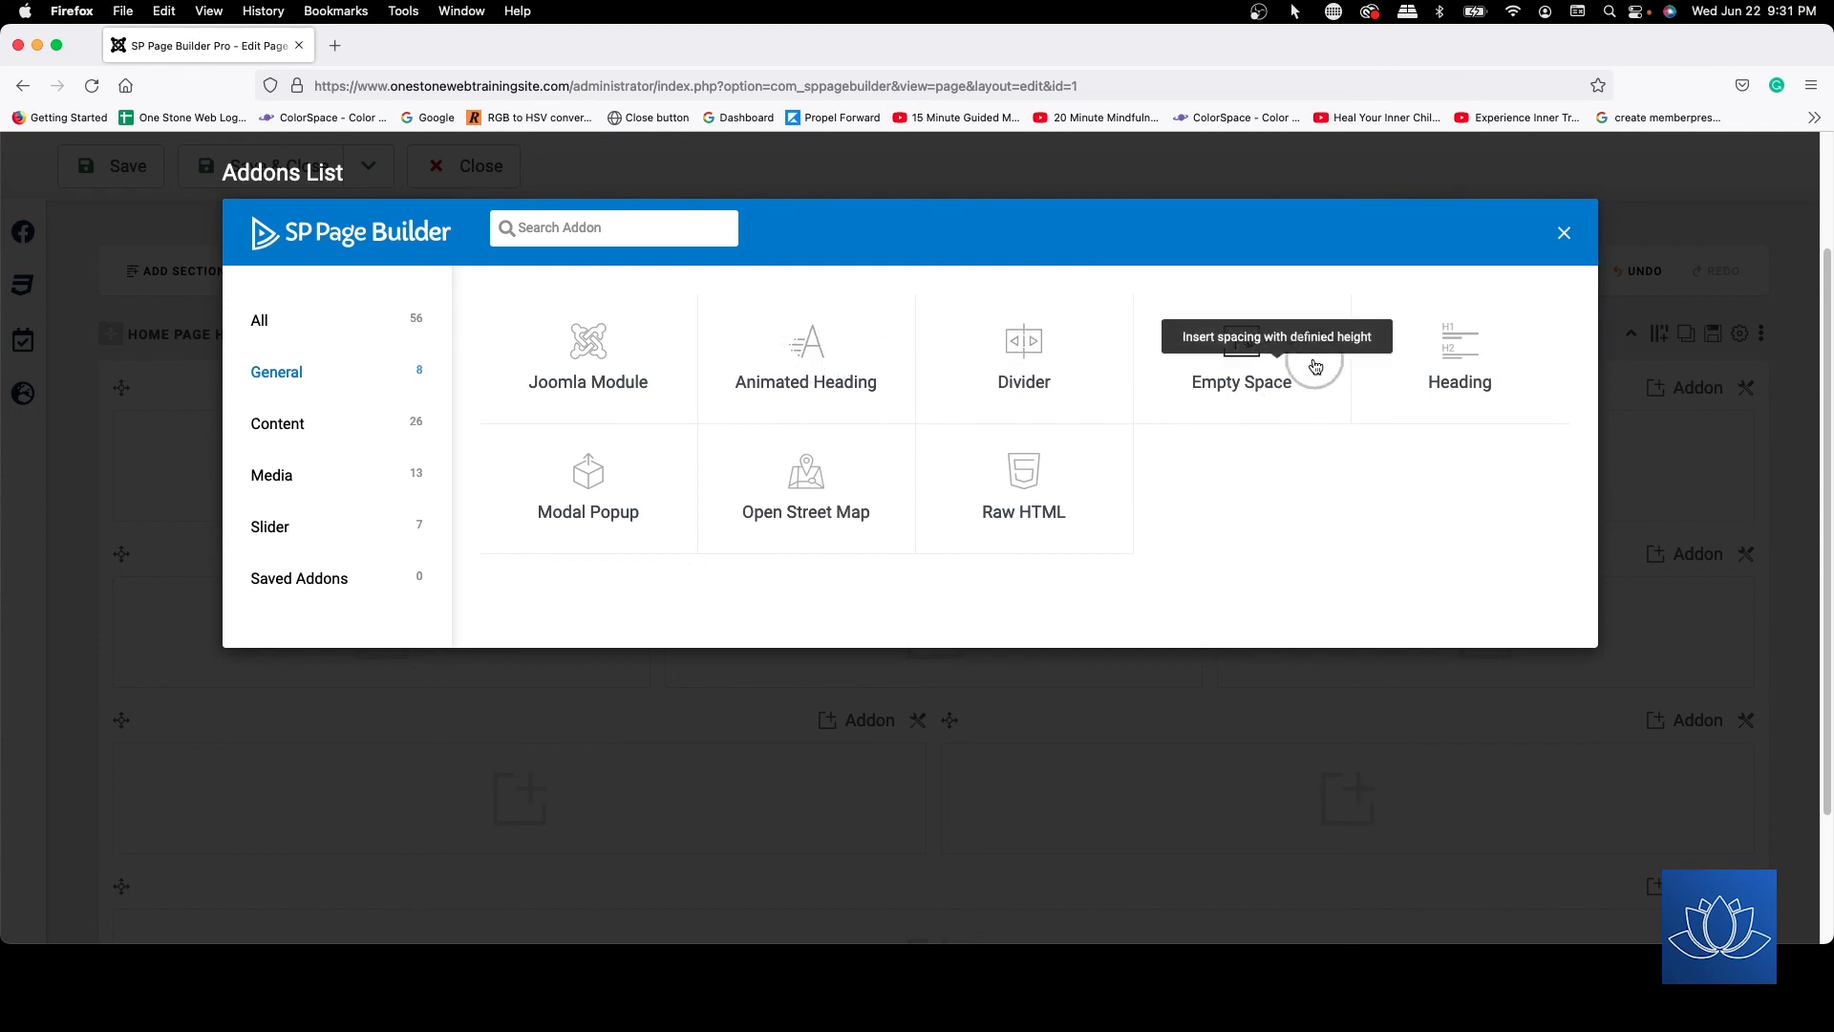
{"action": "left_click", "coordinate": [287, 423]}
{"action": "scroll", "coordinate": [1012, 478], "scroll_direction": "down", "scroll_amount": 3}
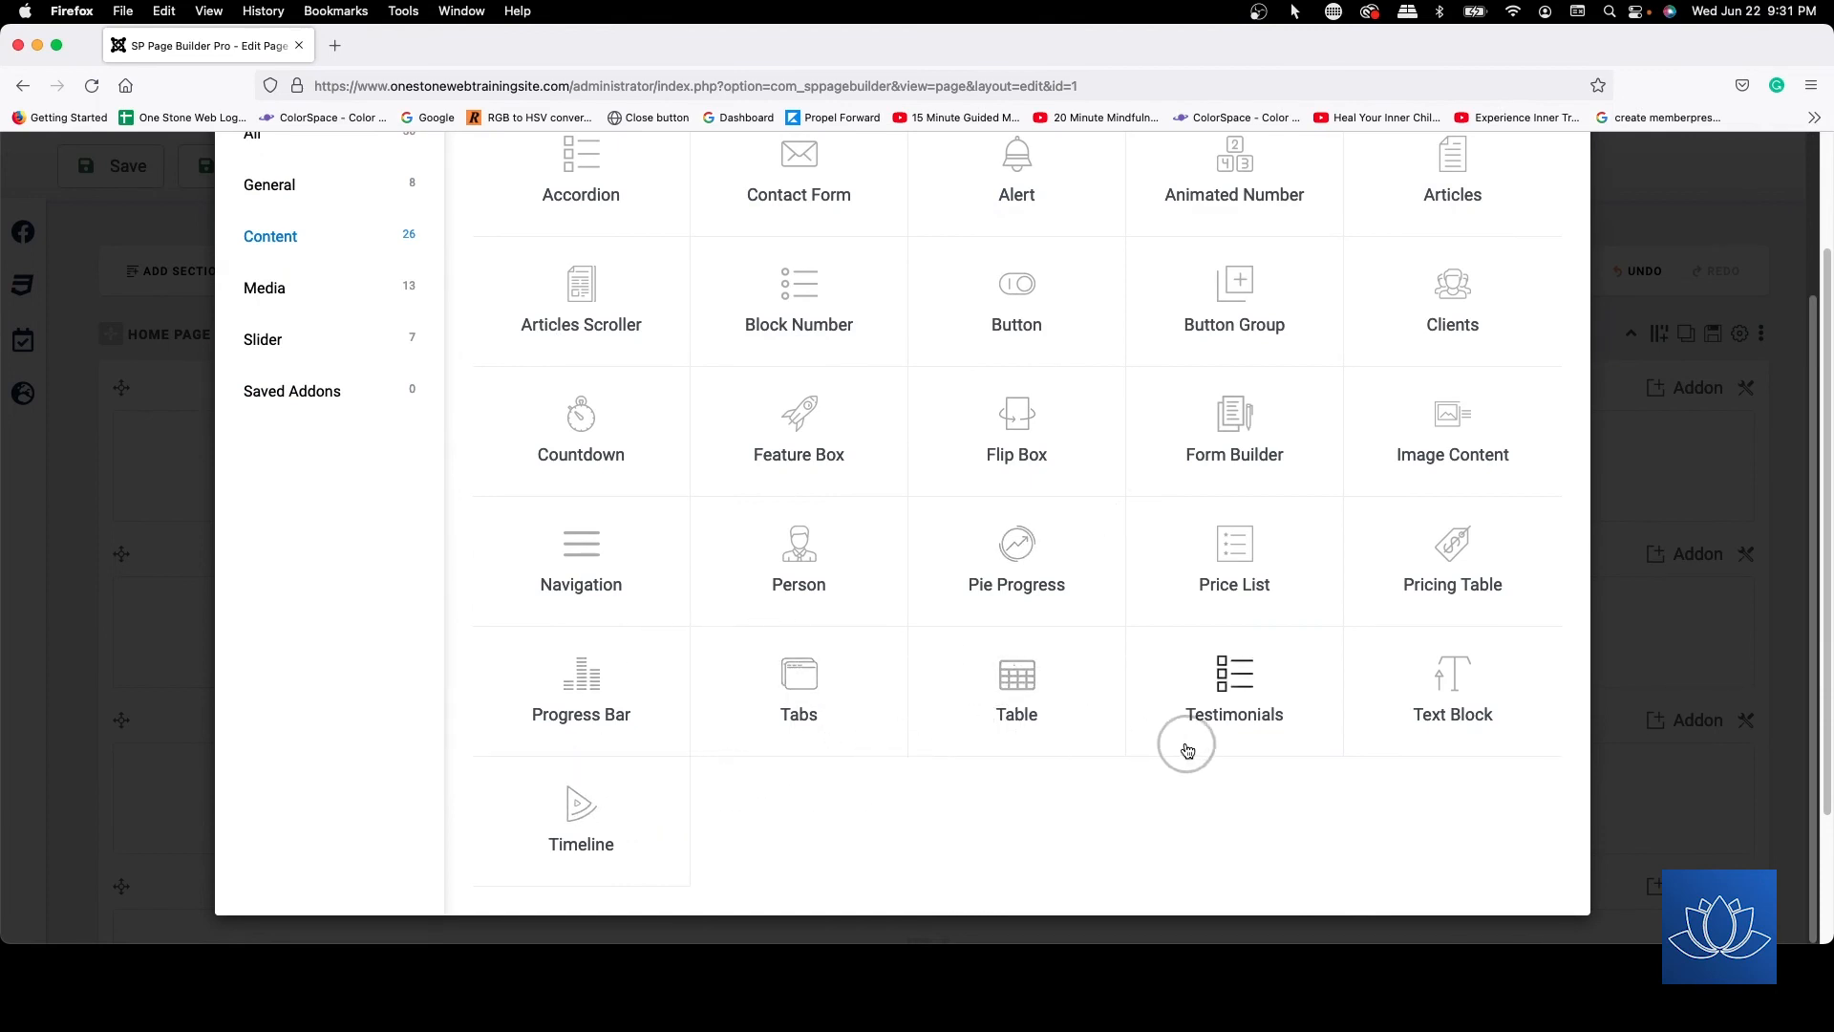
{"action": "scroll", "coordinate": [1012, 678], "scroll_direction": "up", "scroll_amount": 3}
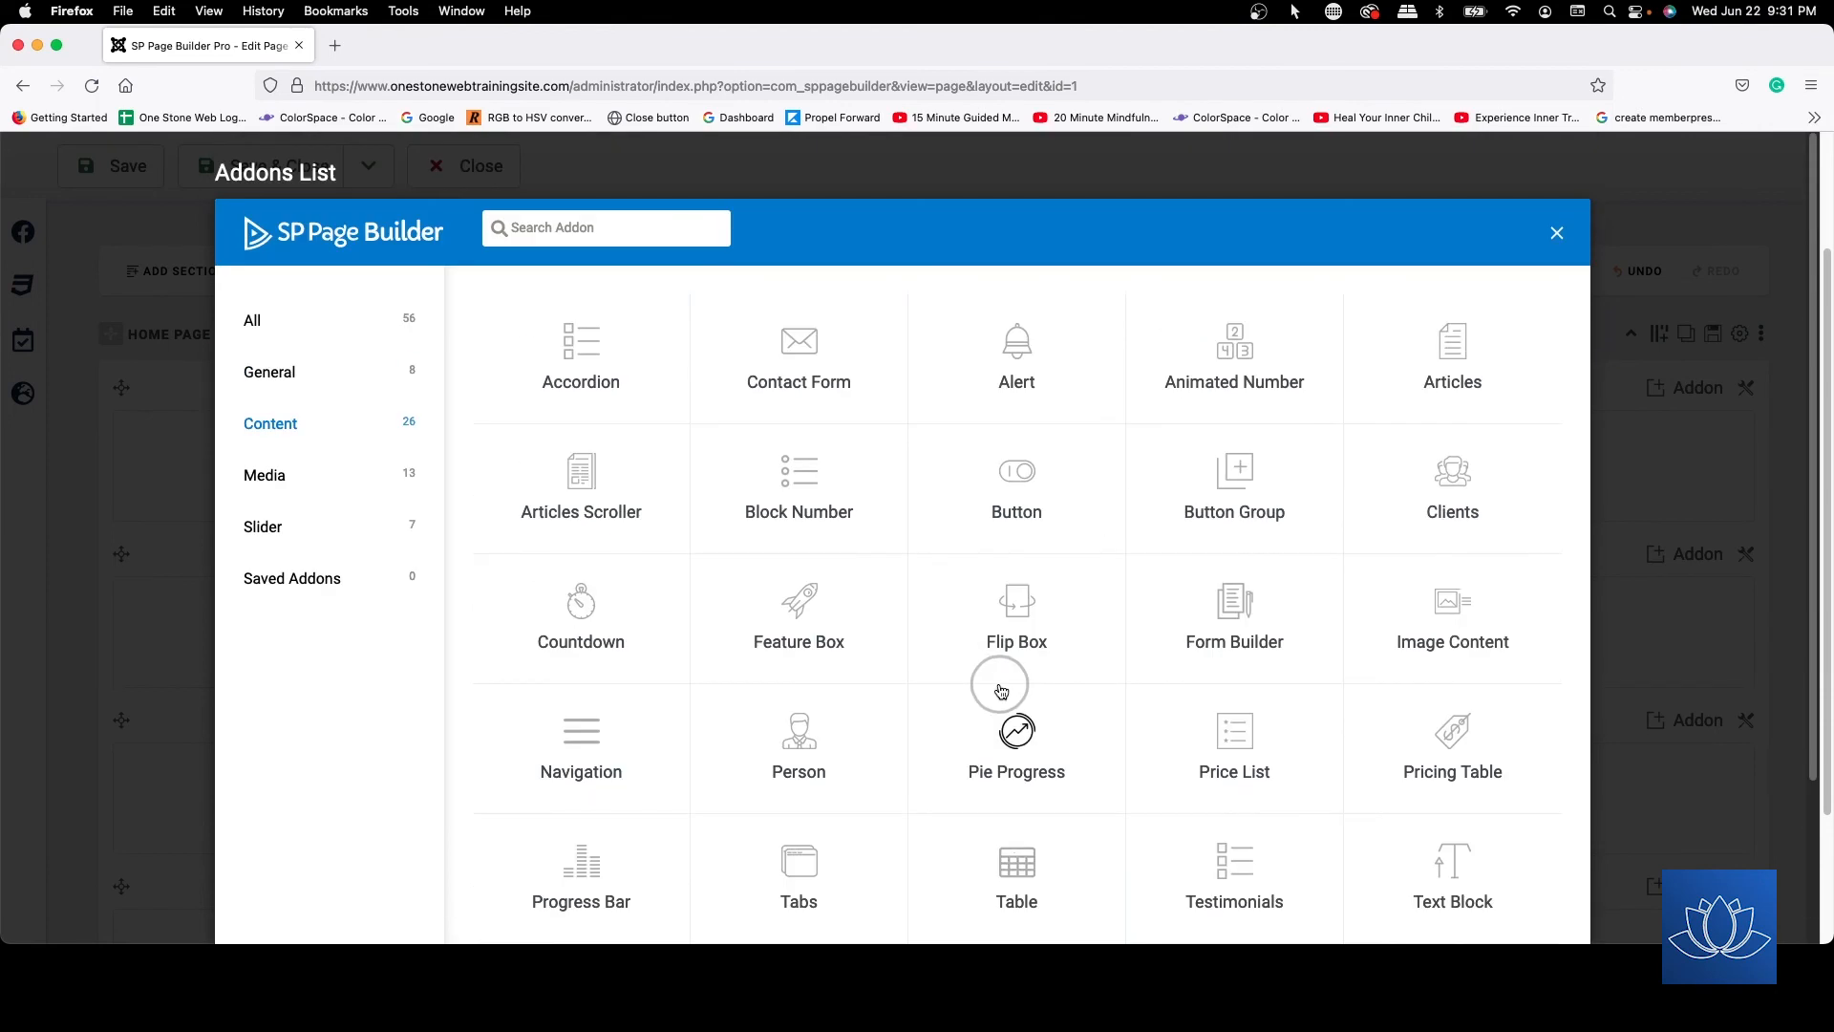
{"action": "left_click", "coordinate": [302, 476]}
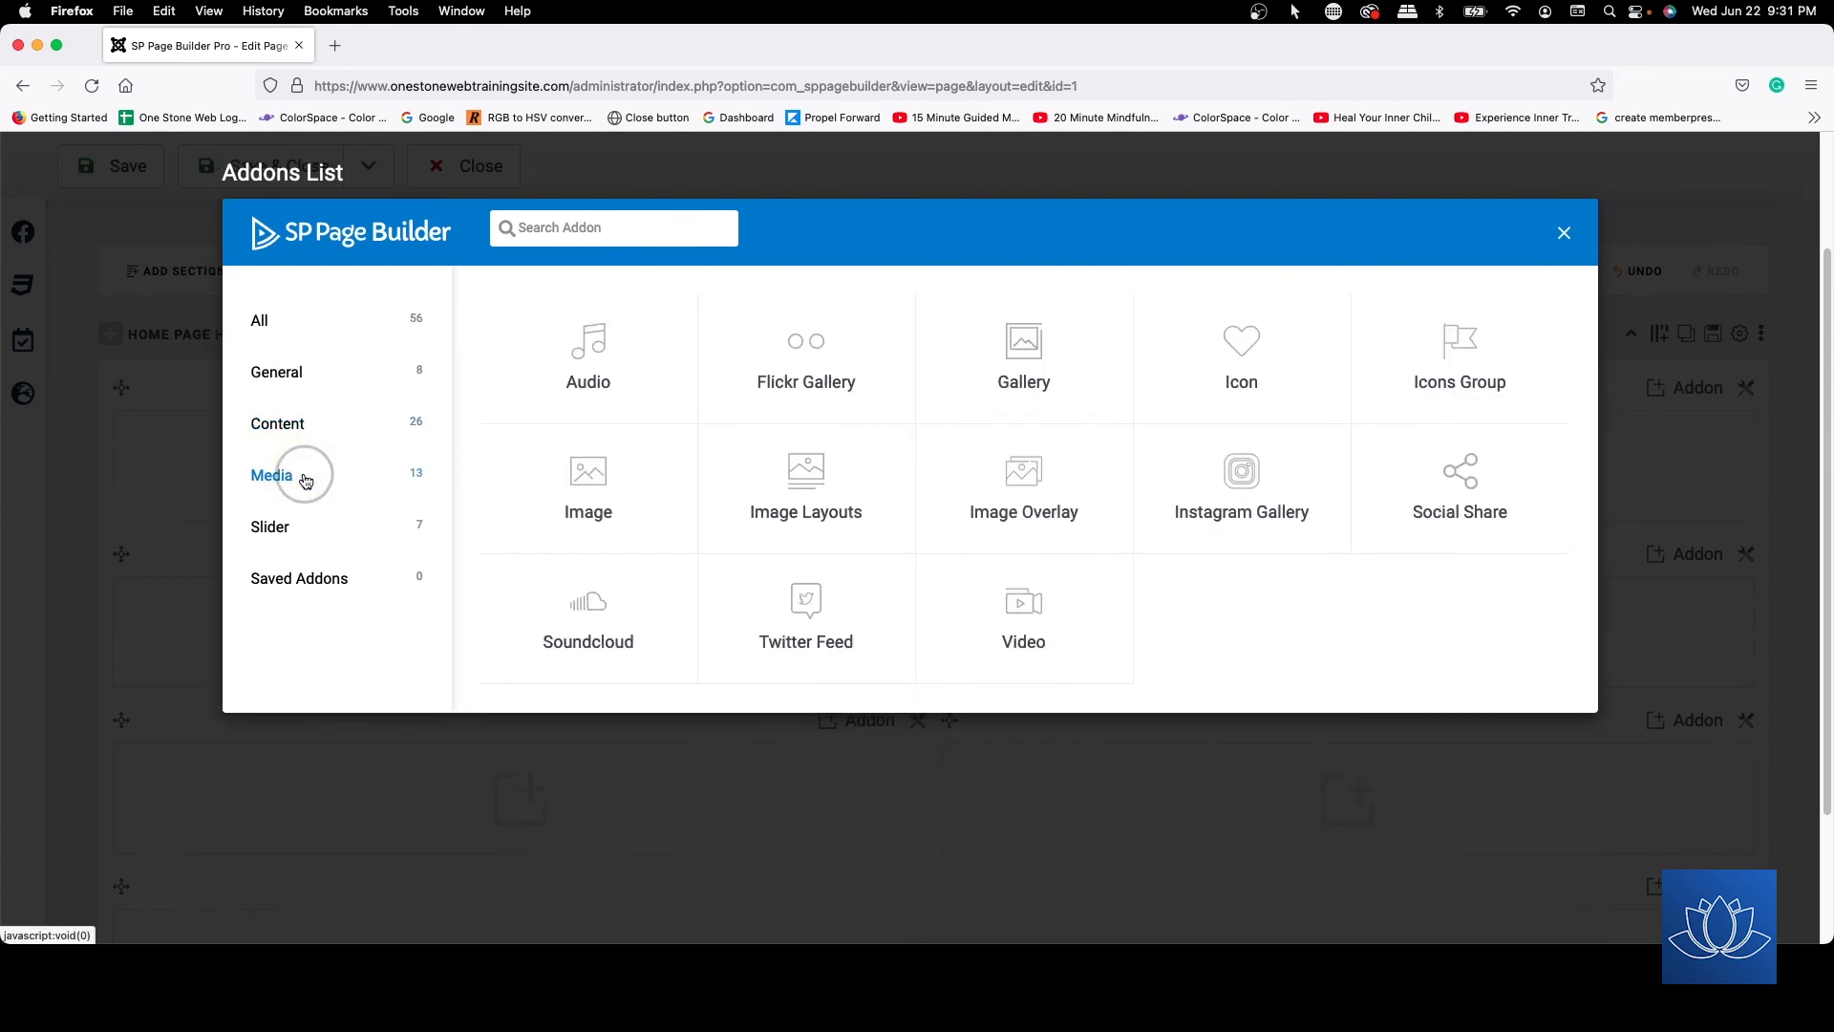
{"action": "scroll", "coordinate": [797, 438], "scroll_direction": "up", "scroll_amount": 3}
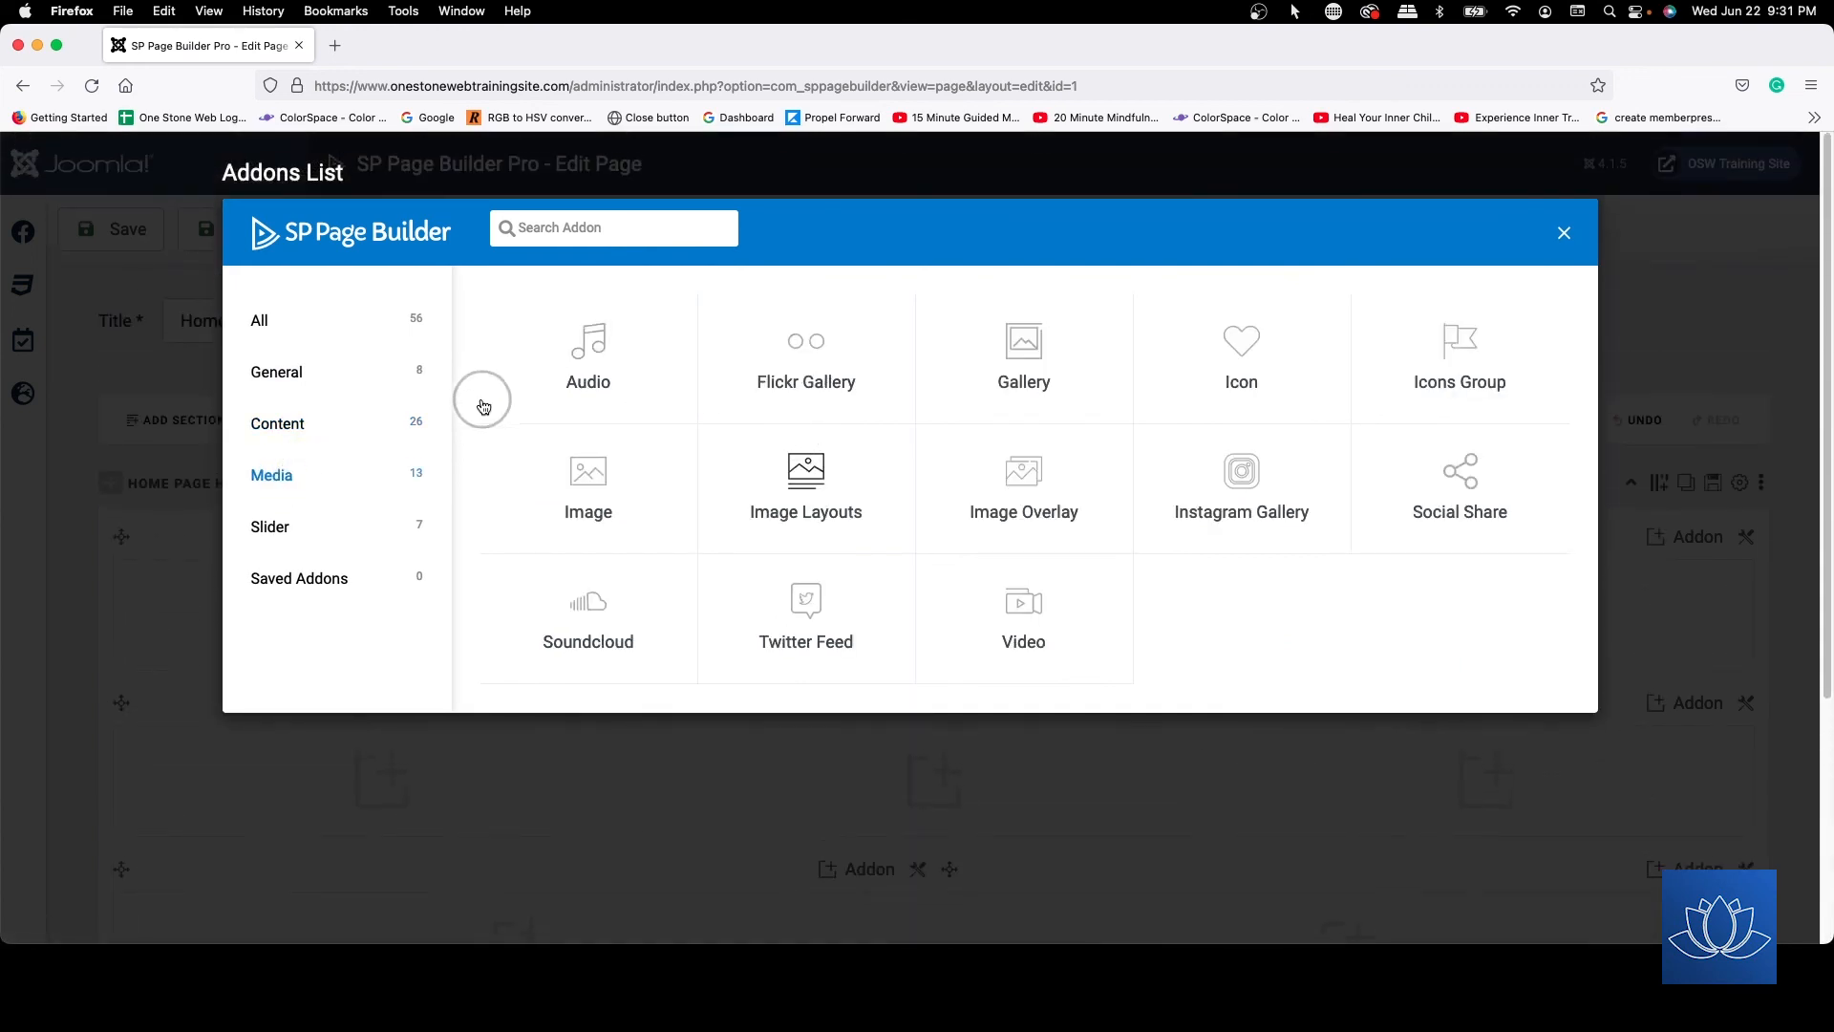
{"action": "left_click", "coordinate": [344, 529]}
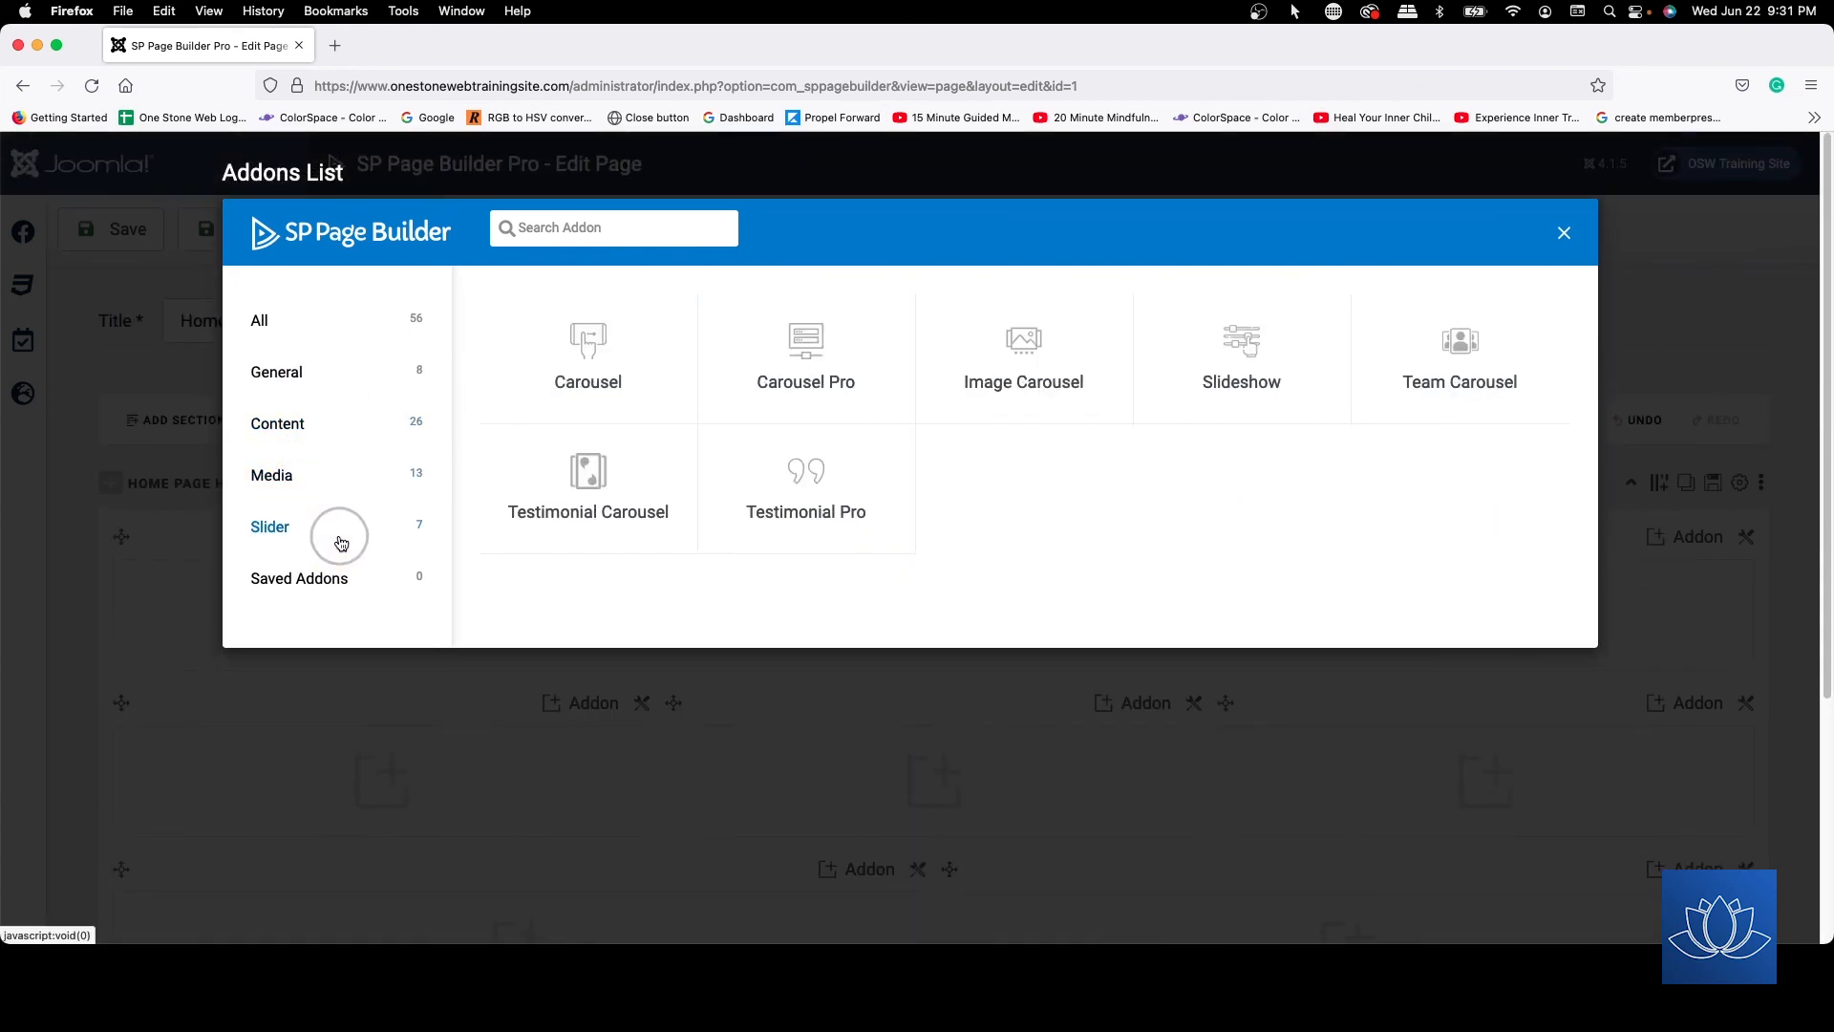
{"action": "left_click", "coordinate": [327, 320]}
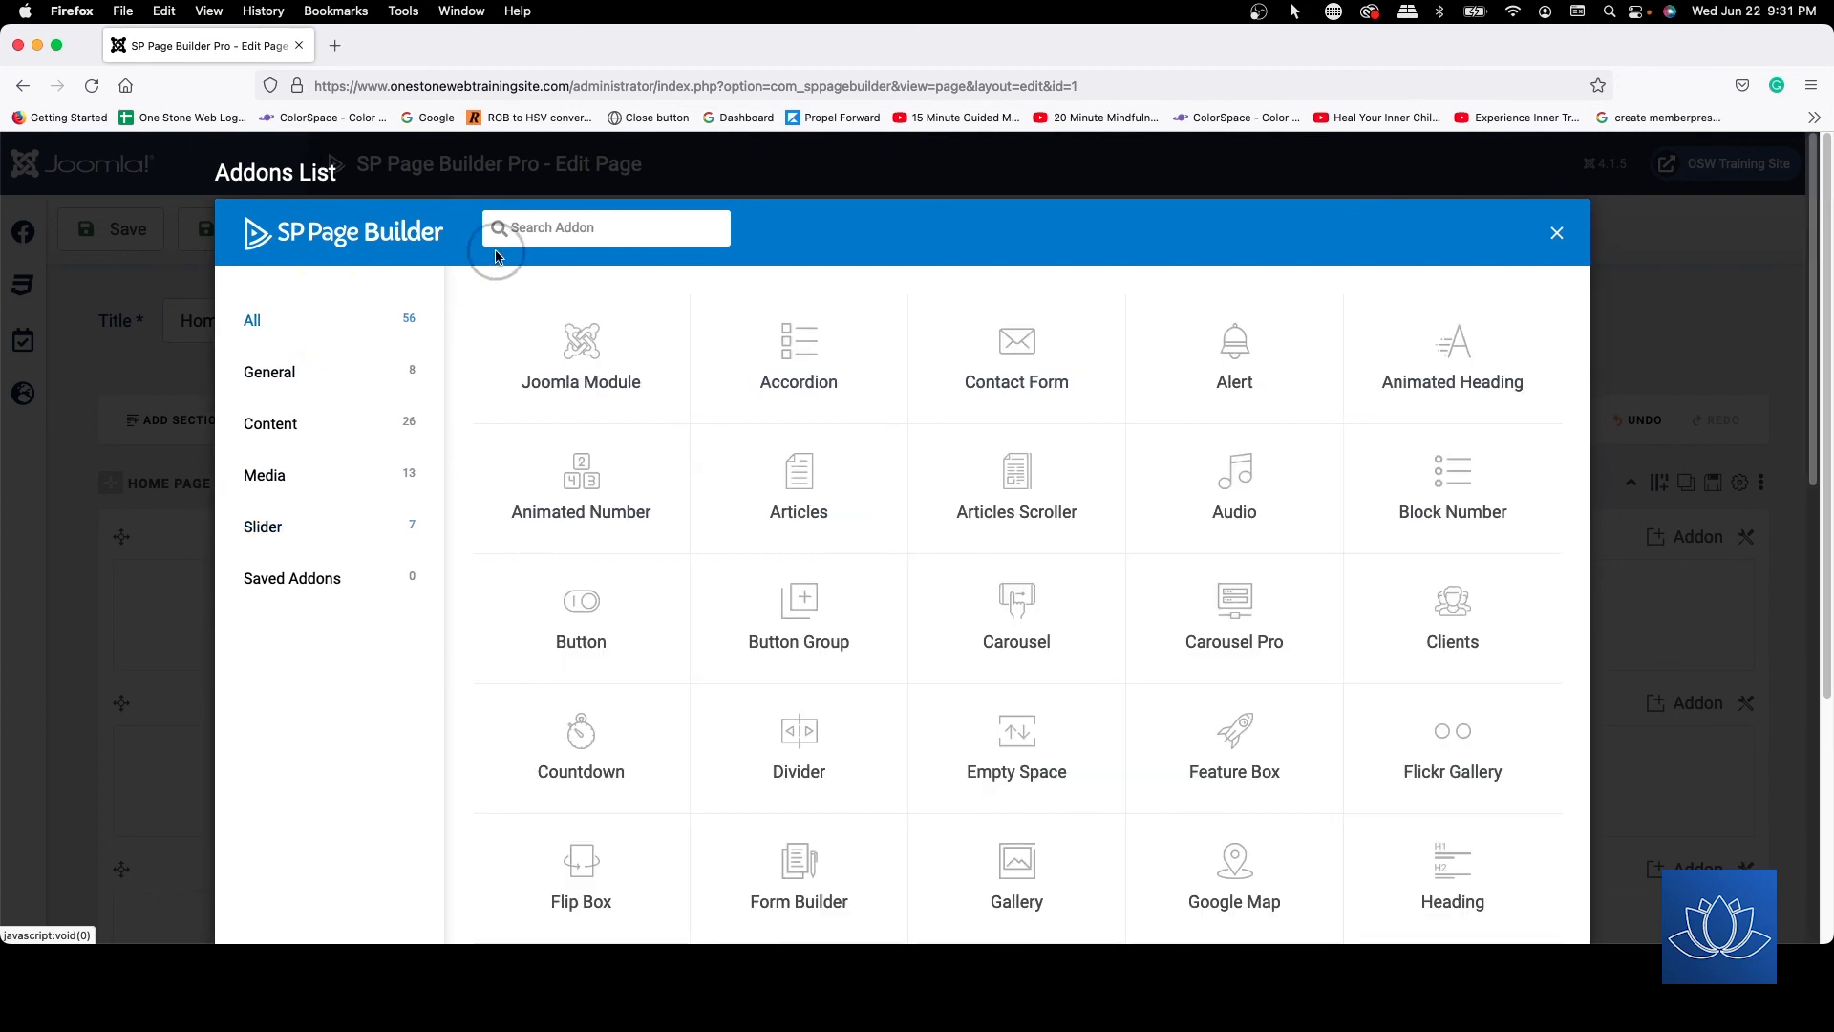
- Search the addons for "text" and add a Text Block to the hero panel's first column
{"action": "left_click", "coordinate": [533, 226]}
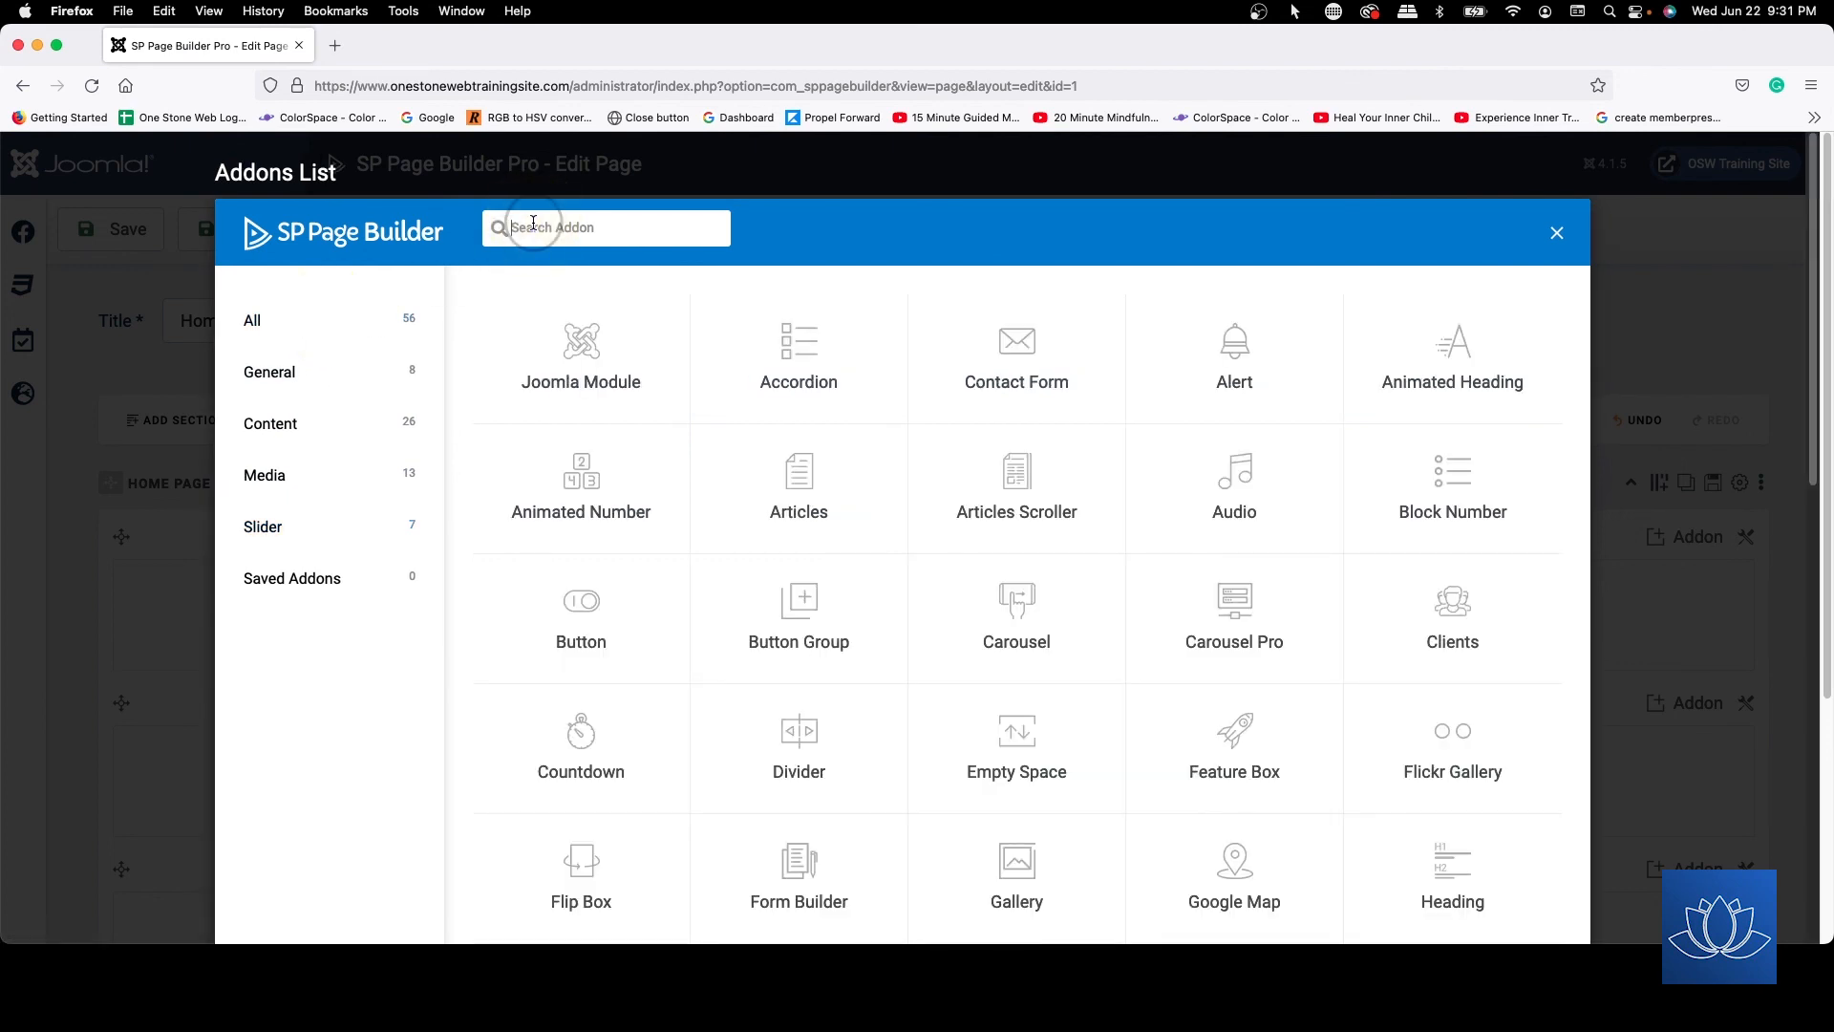
{"action": "type", "text": "text"}
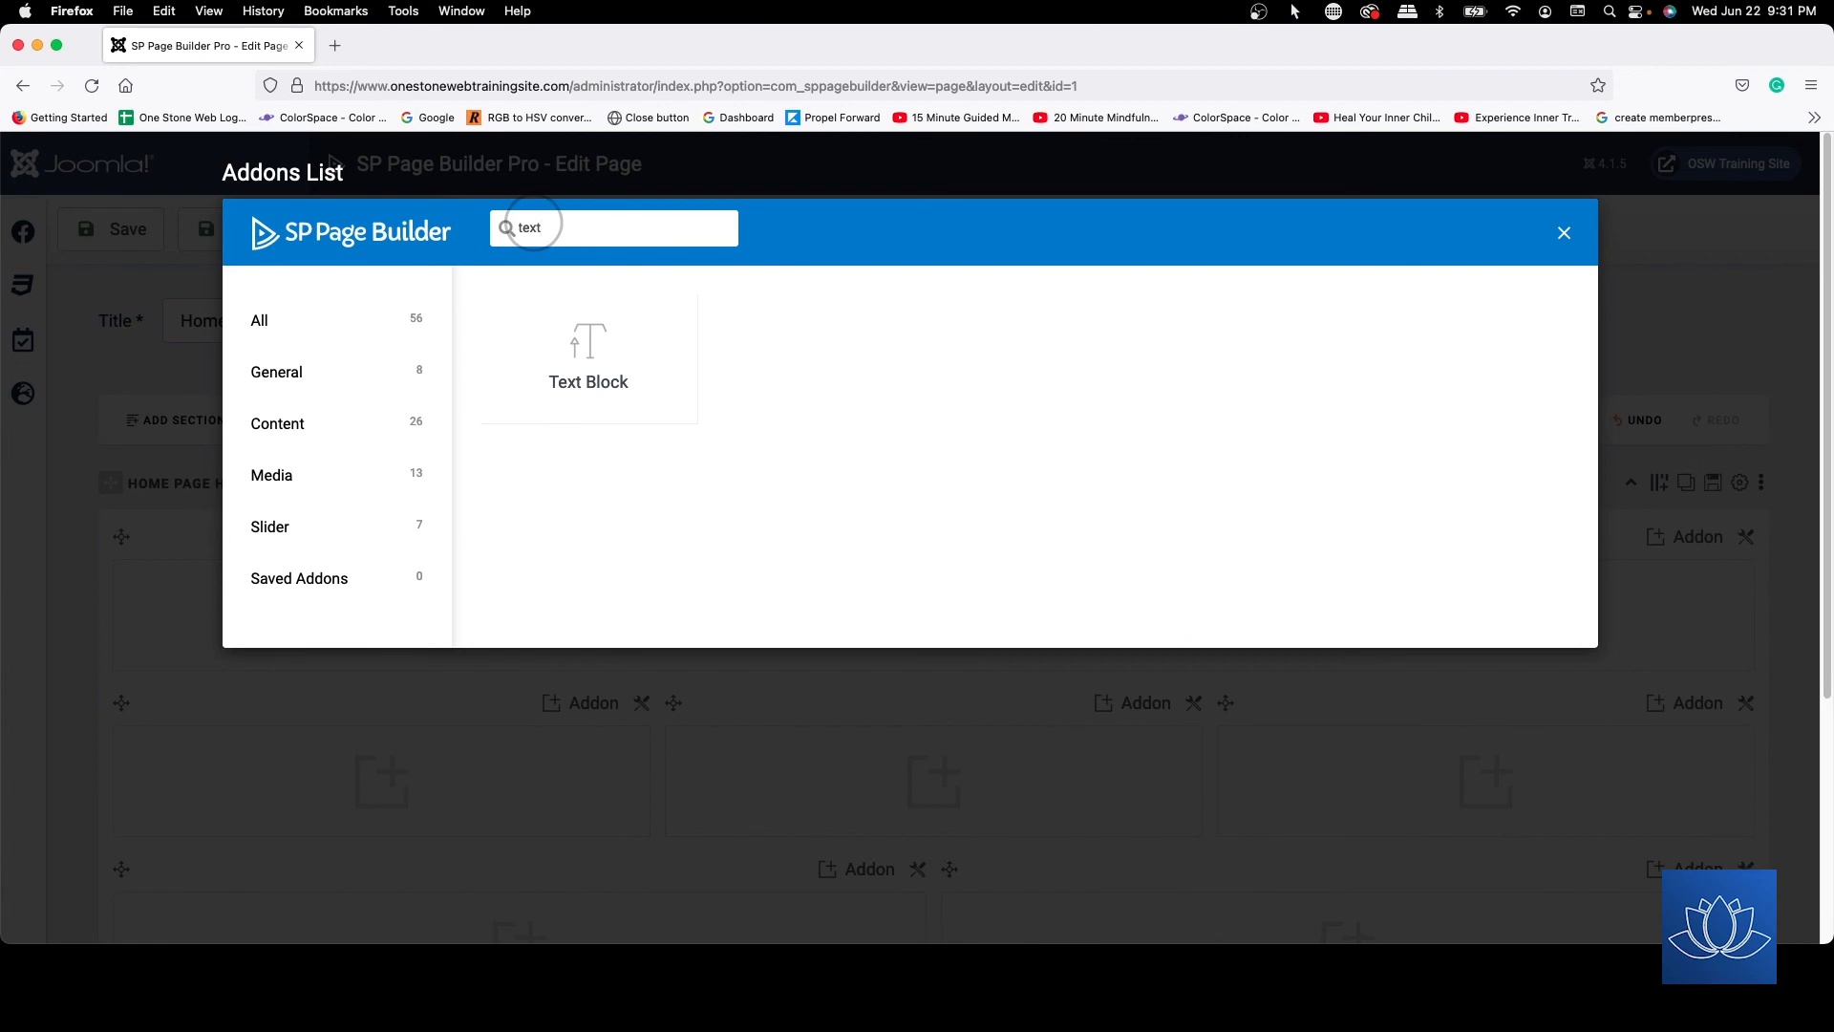
{"action": "left_click", "coordinate": [607, 337]}
{"action": "left_click", "coordinate": [1159, 228]}
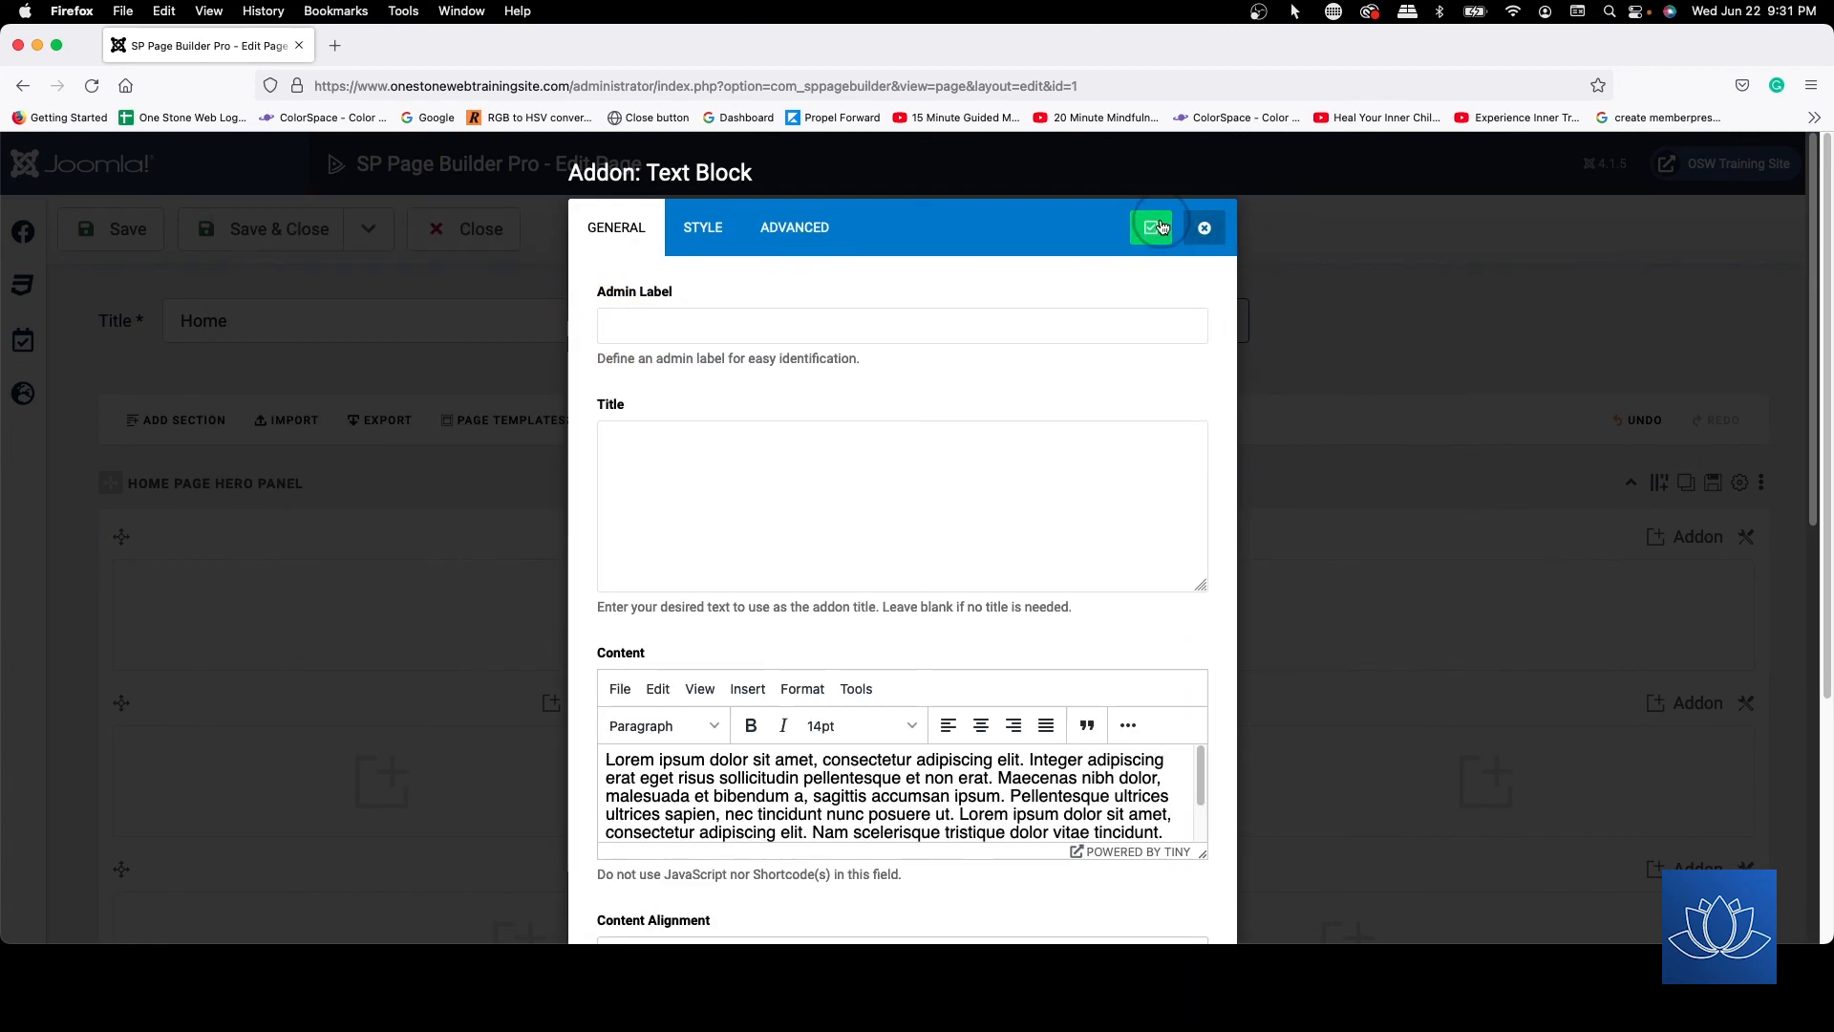
- Examine the Text Block's general options, including title, content, alignment, font settings, drop cap and CSS class
{"action": "scroll", "coordinate": [838, 479], "scroll_direction": "down", "scroll_amount": 3}
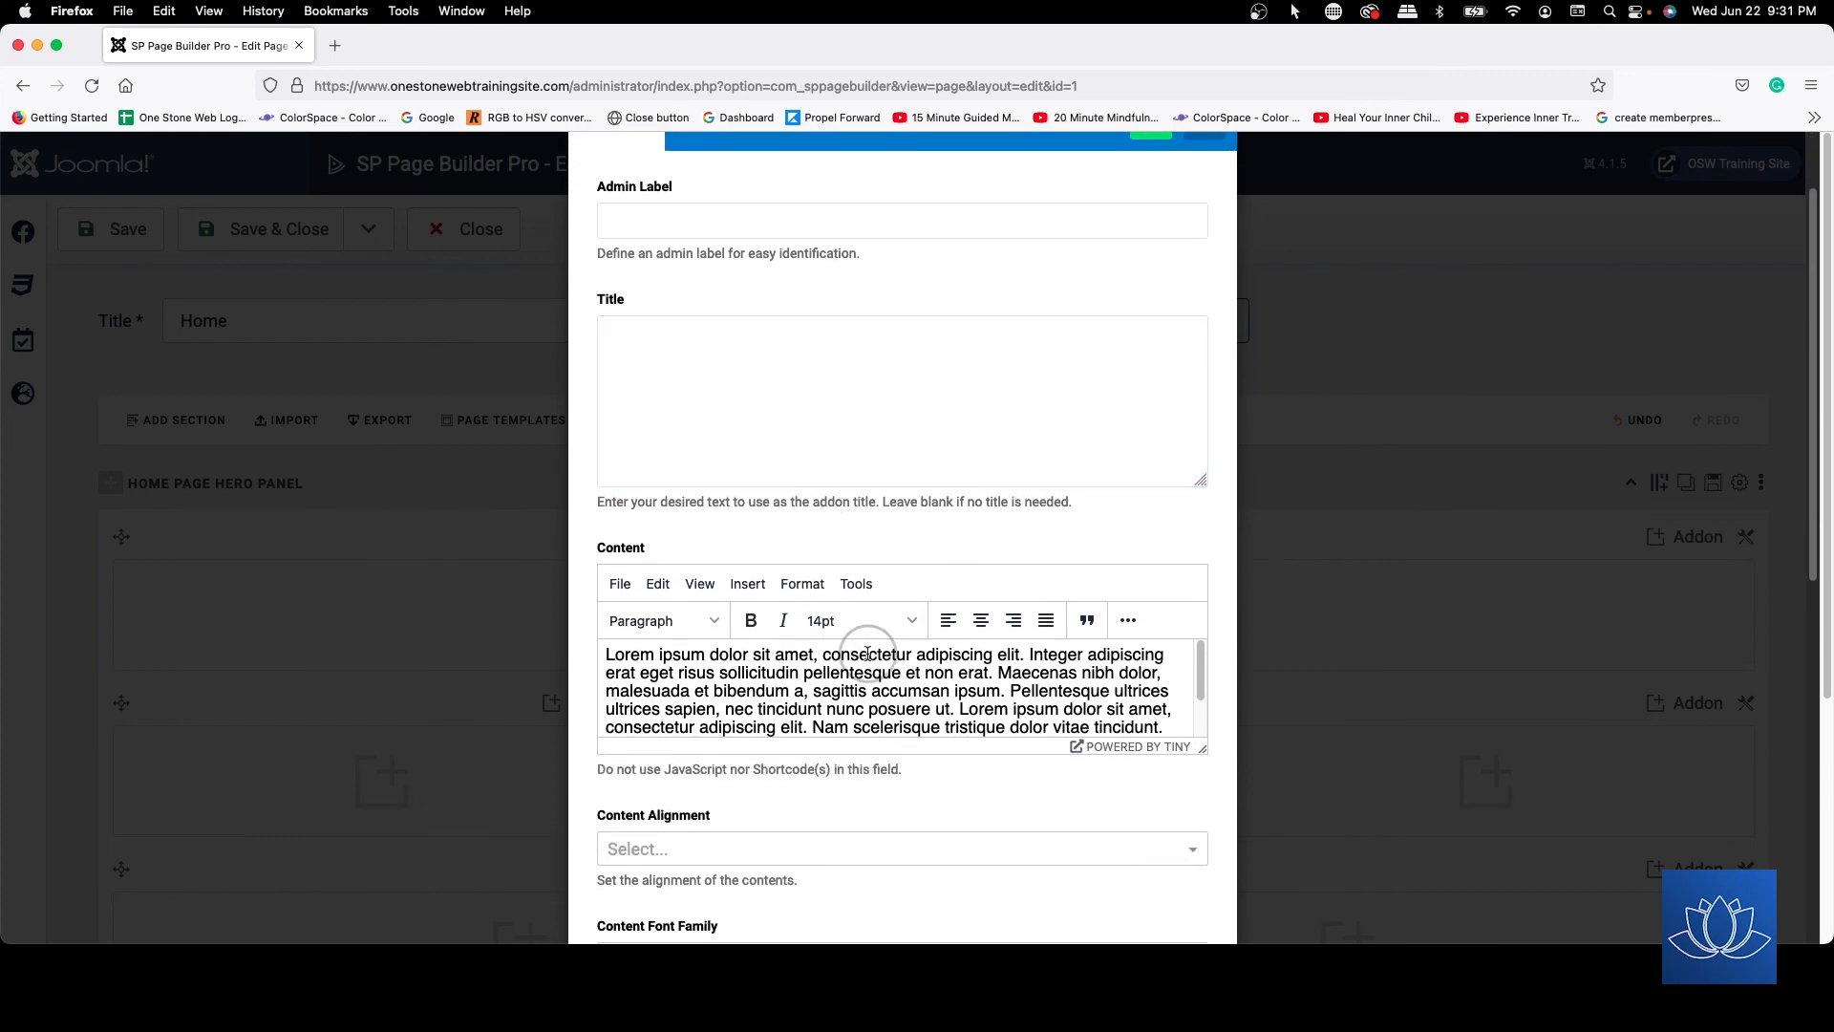
{"action": "scroll", "coordinate": [917, 665], "scroll_direction": "down", "scroll_amount": 3}
{"action": "scroll", "coordinate": [917, 666], "scroll_direction": "up", "scroll_amount": 2}
{"action": "scroll", "coordinate": [814, 420], "scroll_direction": "up", "scroll_amount": 3}
{"action": "left_click", "coordinate": [668, 329]}
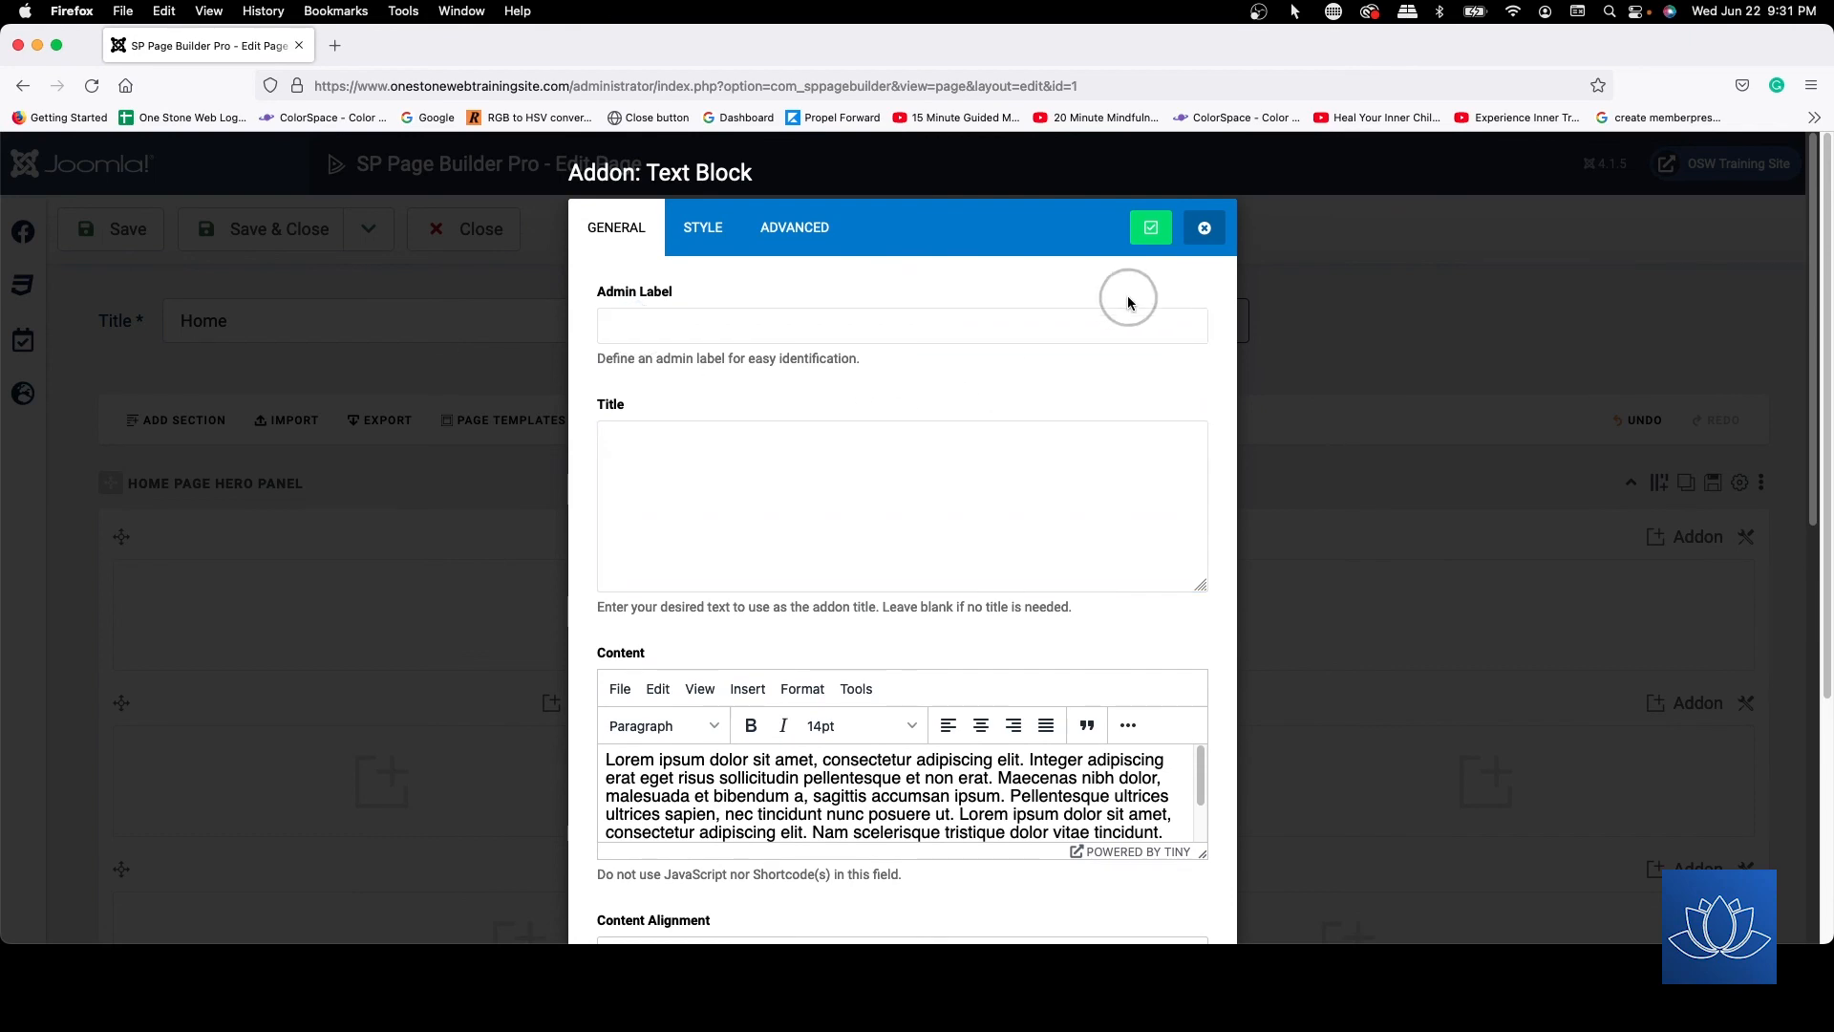
{"action": "scroll", "coordinate": [909, 478], "scroll_direction": "down", "scroll_amount": 5}
{"action": "scroll", "coordinate": [909, 479], "scroll_direction": "down", "scroll_amount": 15}
{"action": "scroll", "coordinate": [909, 479], "scroll_direction": "up", "scroll_amount": 20}
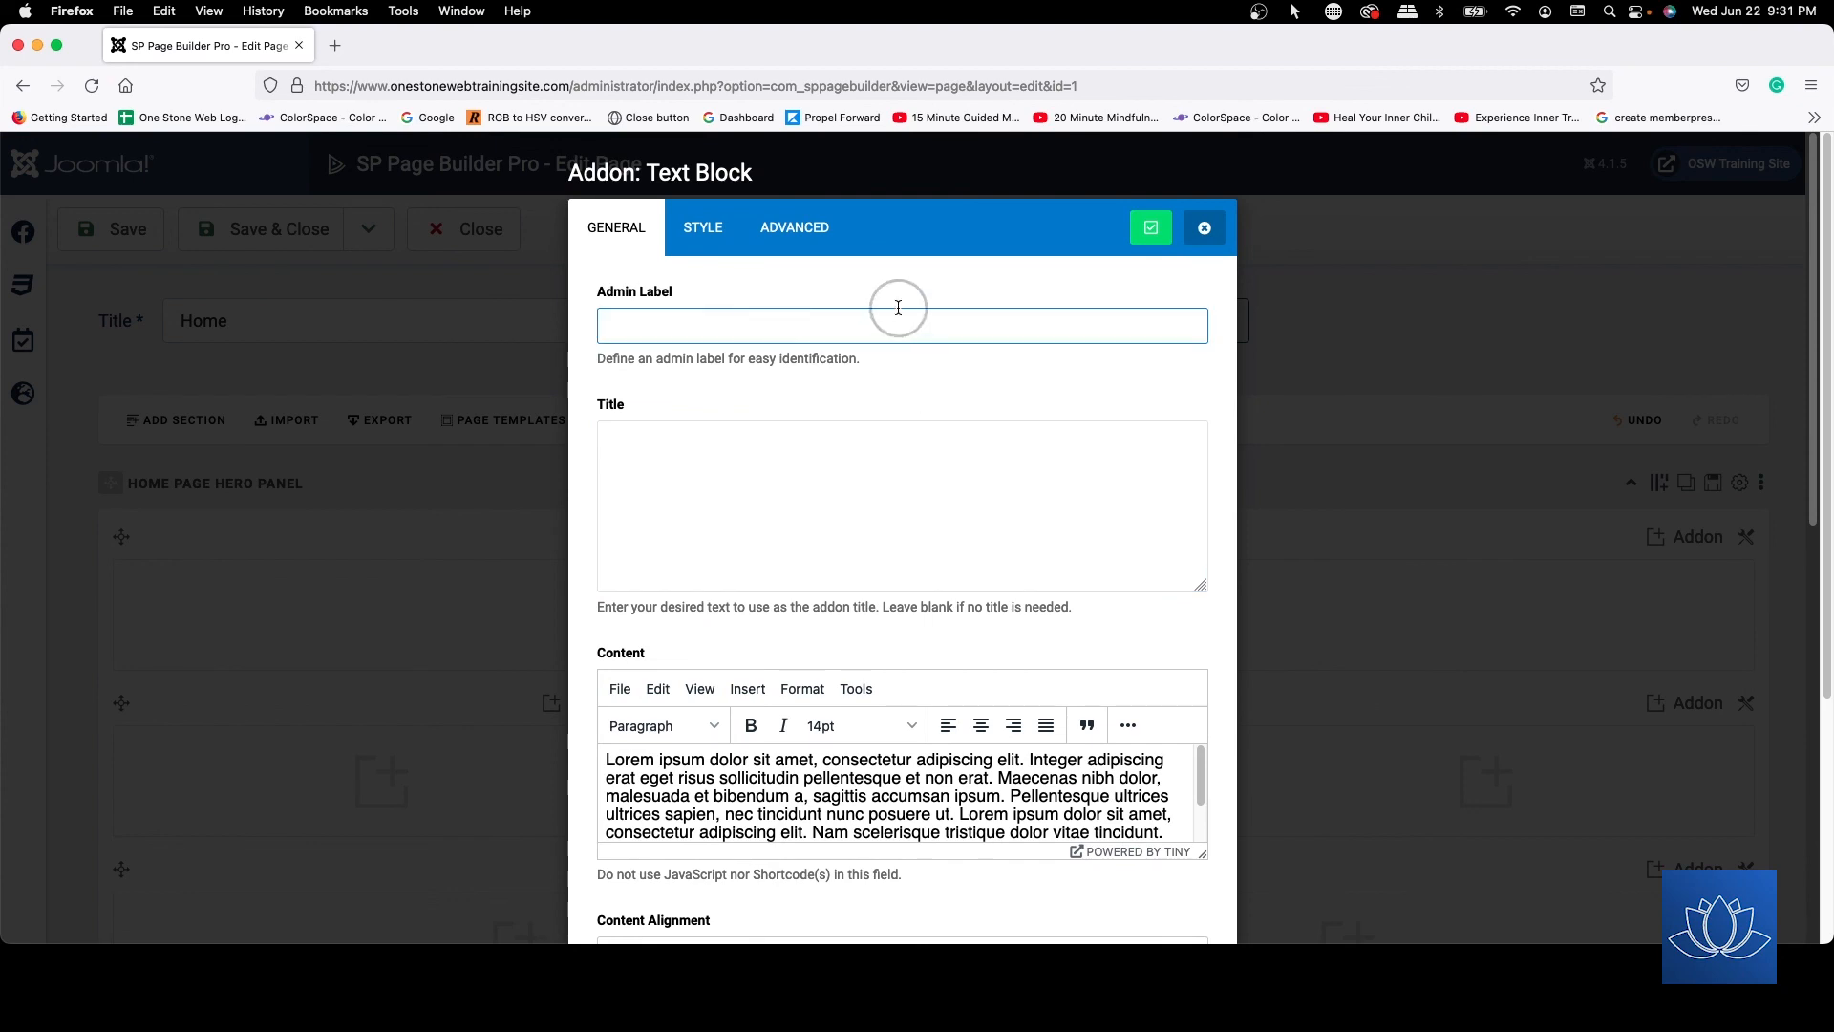
{"action": "scroll", "coordinate": [999, 602], "scroll_direction": "down", "scroll_amount": 18}
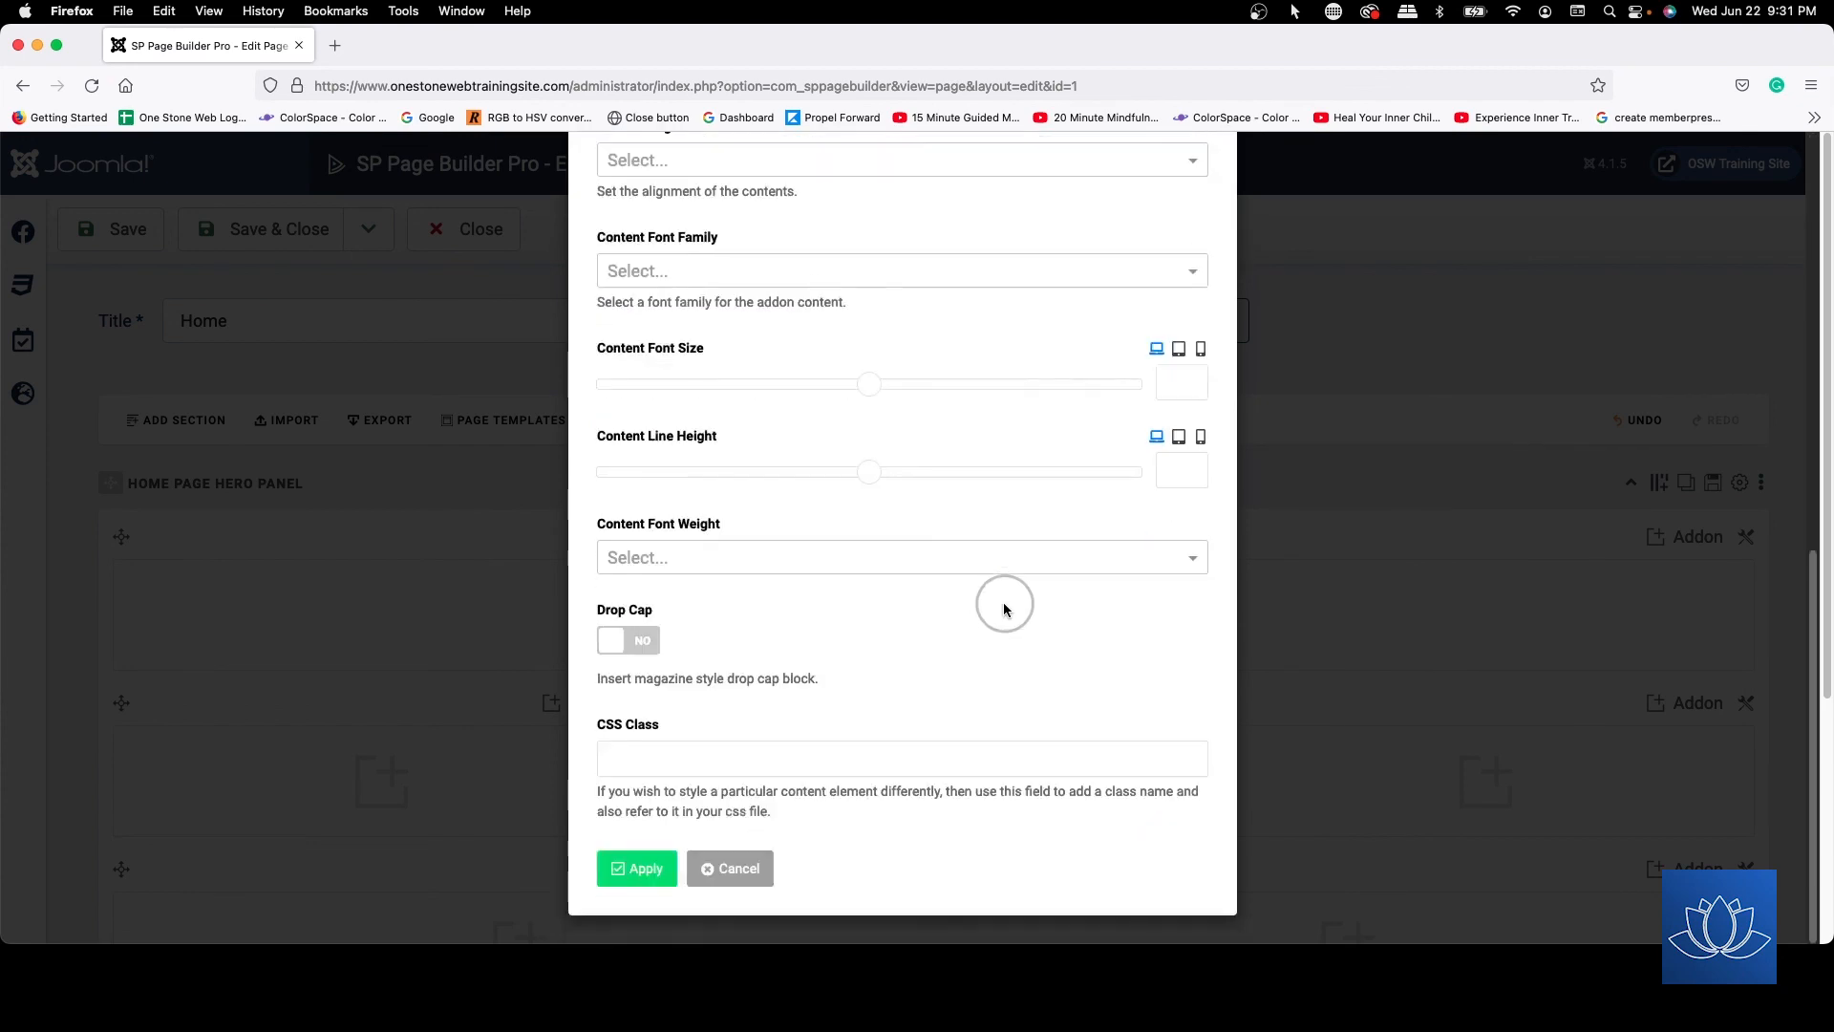
{"action": "scroll", "coordinate": [1004, 609], "scroll_direction": "up", "scroll_amount": 18}
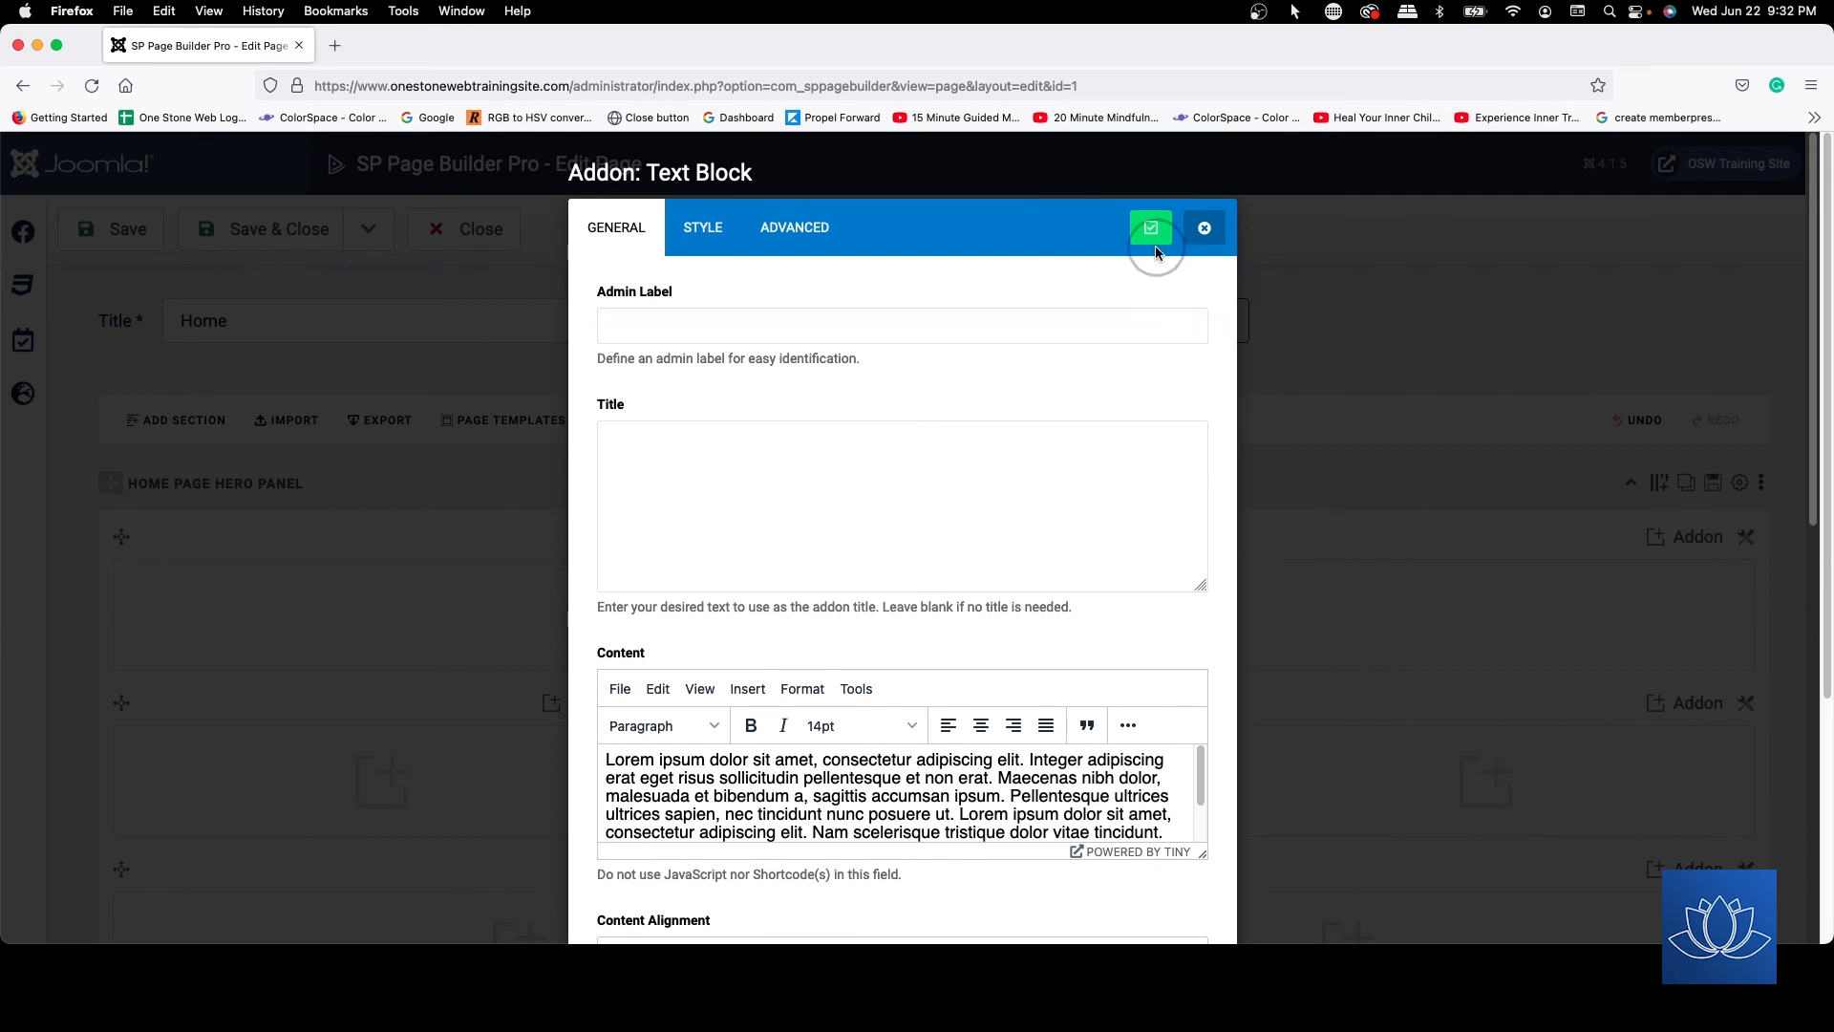
- Set the Text Block's admin label to "Our First Text Block", apply it, and preview the Home page
{"action": "left_click", "coordinate": [652, 326]}
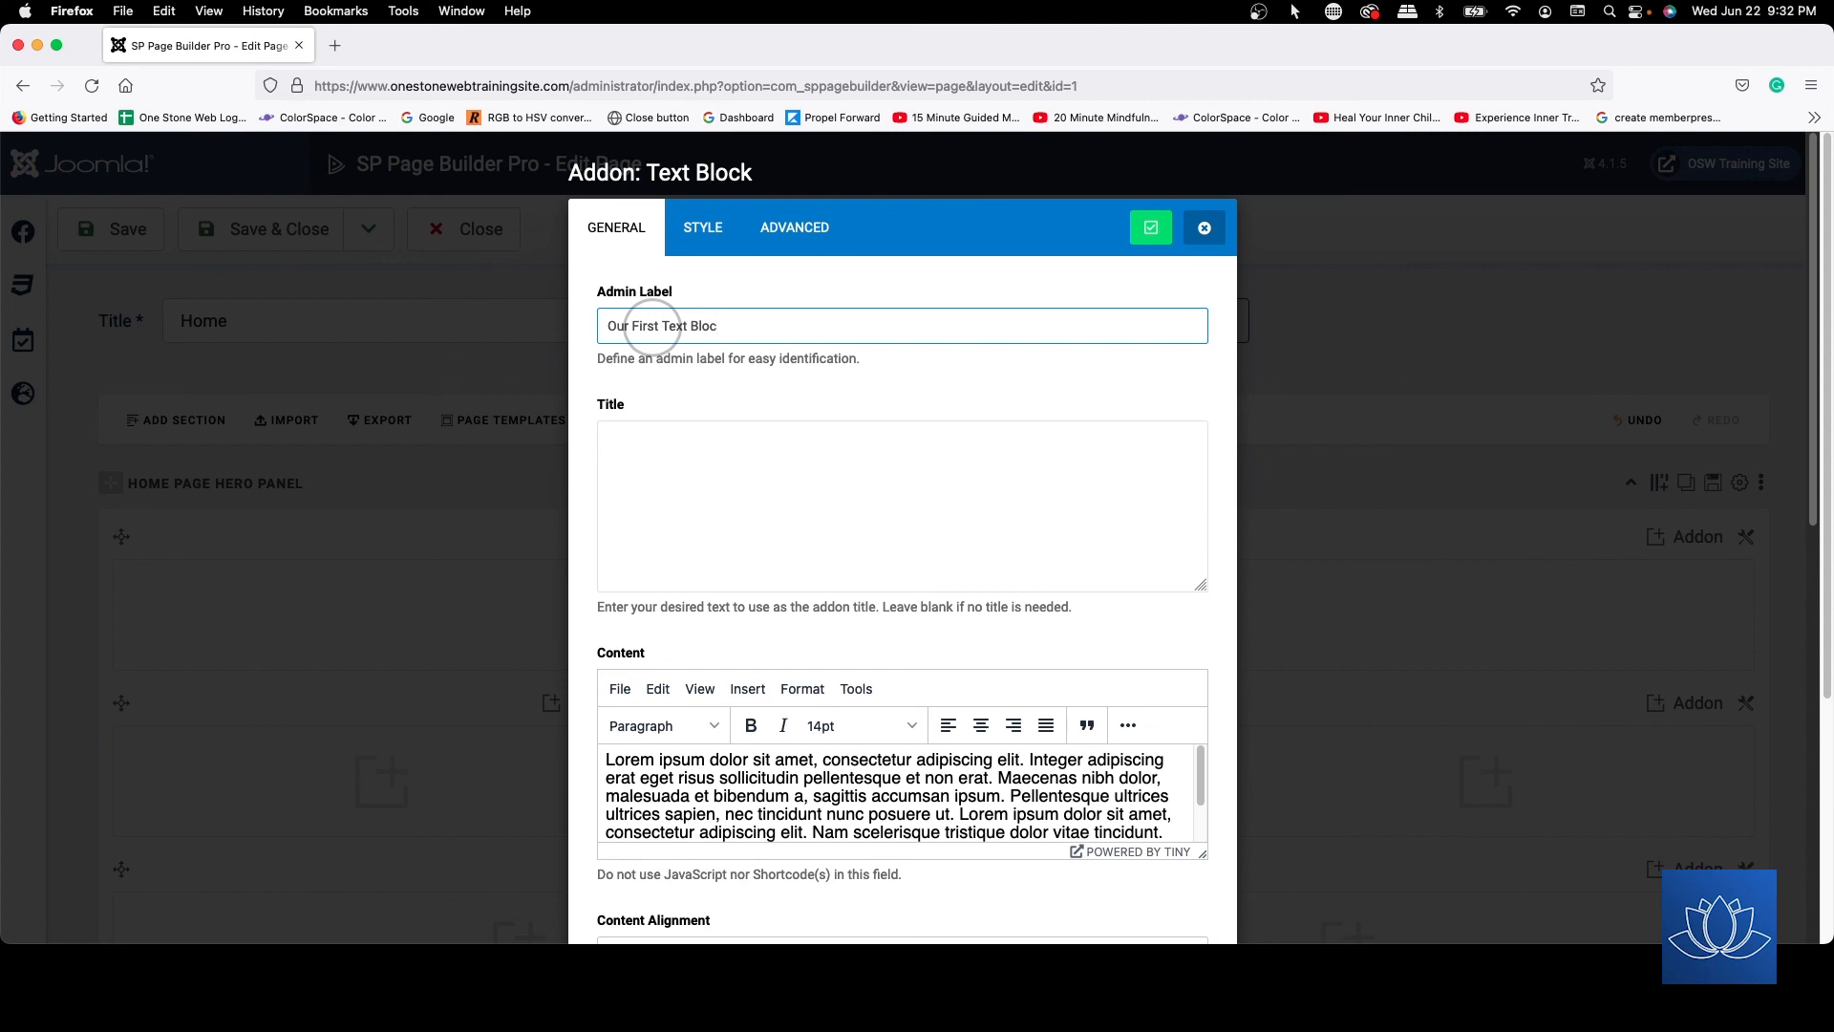
{"action": "left_click", "coordinate": [1160, 228]}
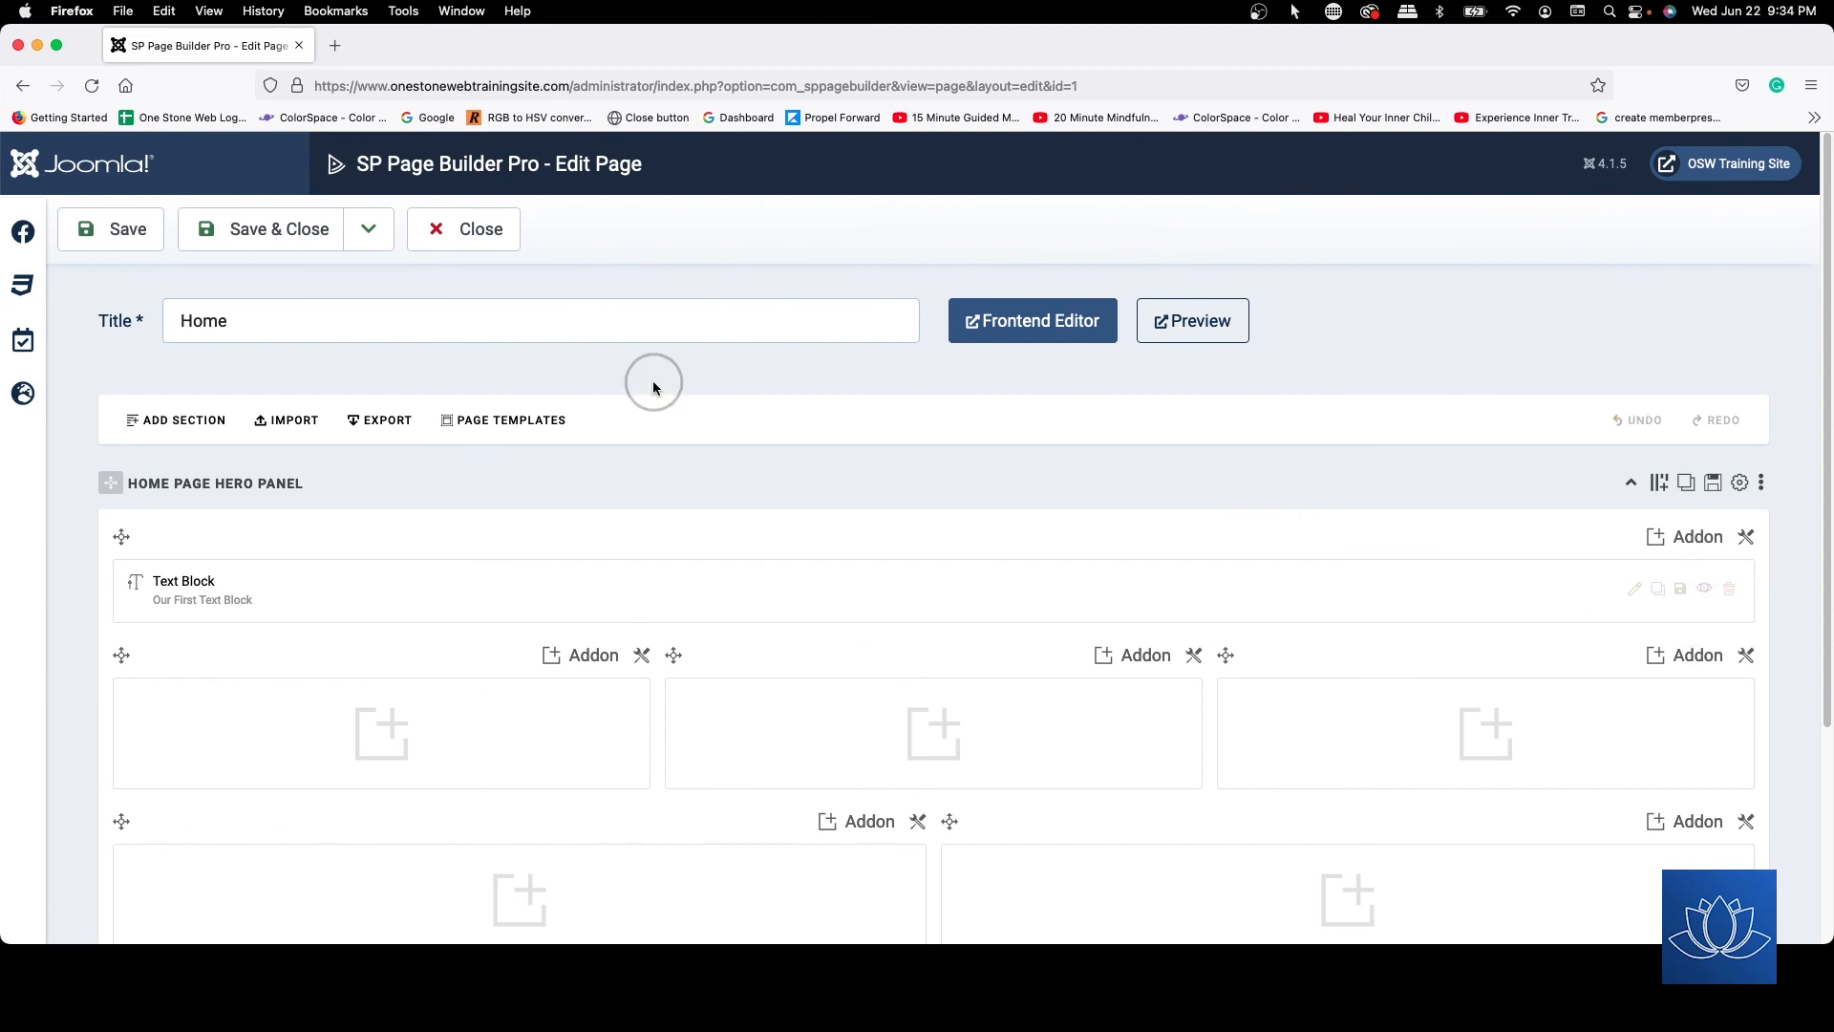
{"action": "left_click", "coordinate": [1204, 321]}
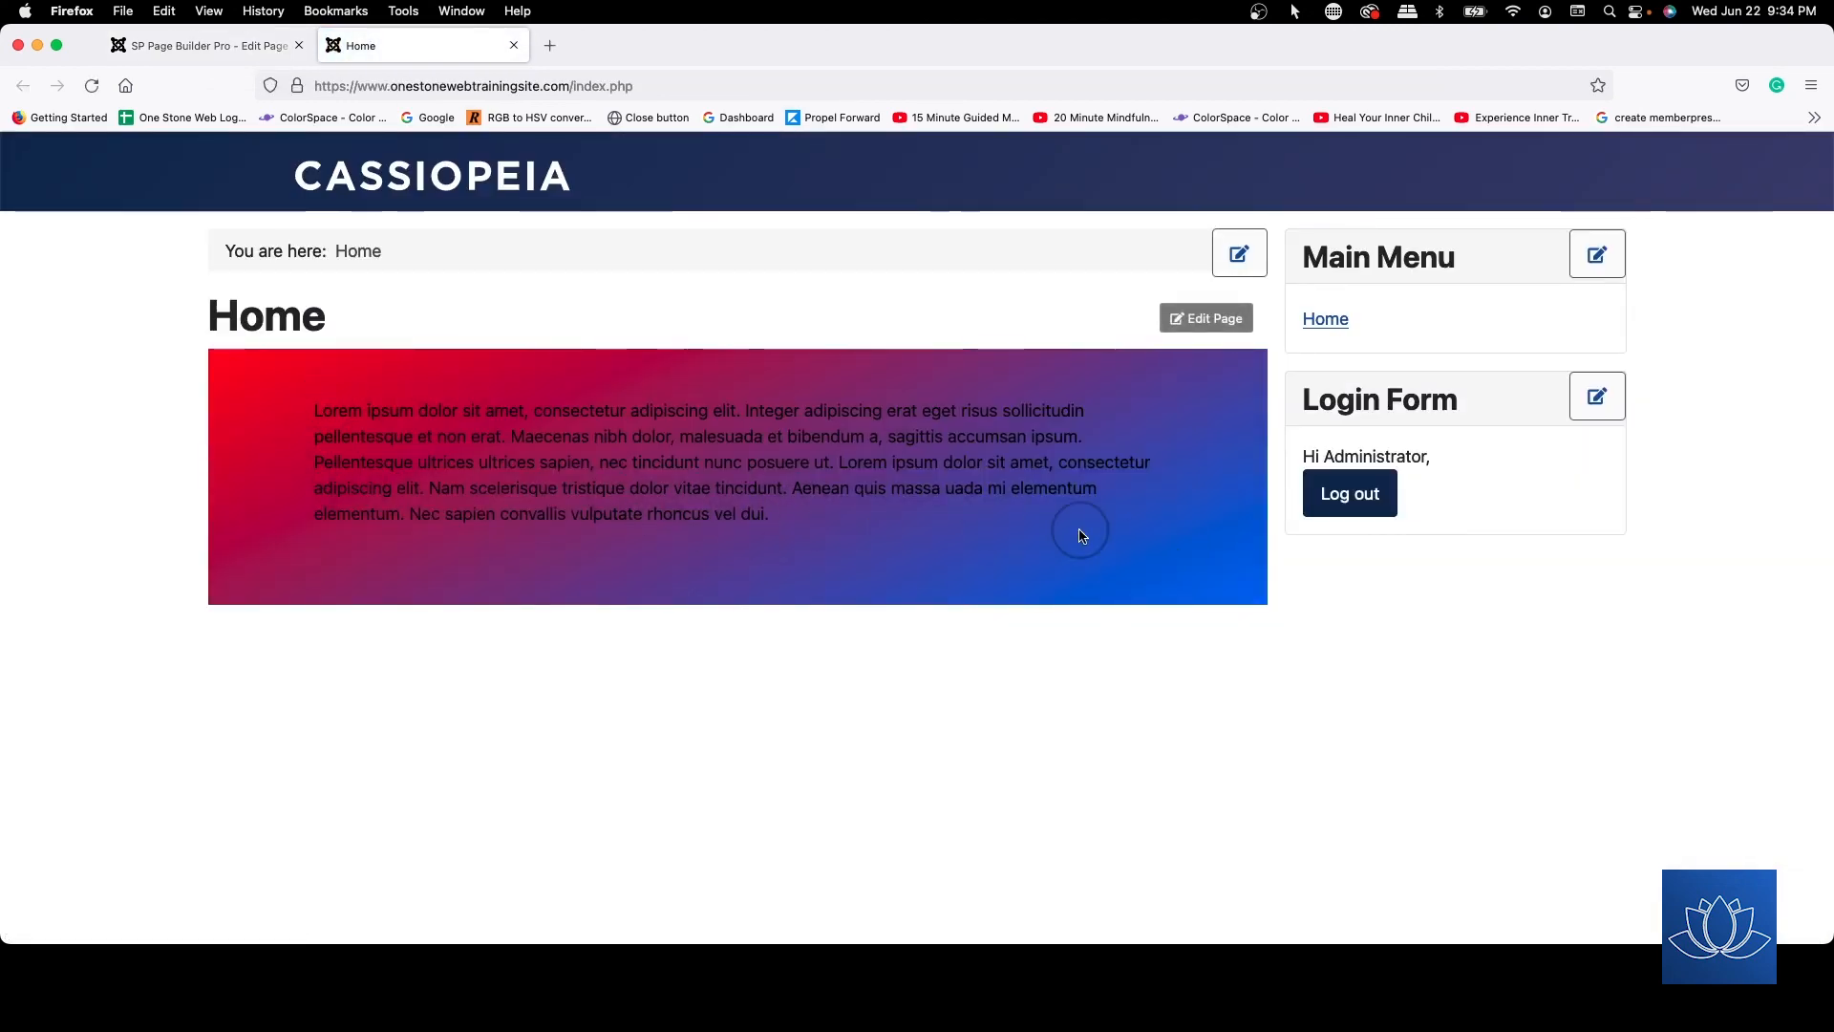
- Return to the page editor, set the Text Block's text color to white and apply the addon settings
{"action": "left_click", "coordinate": [272, 38]}
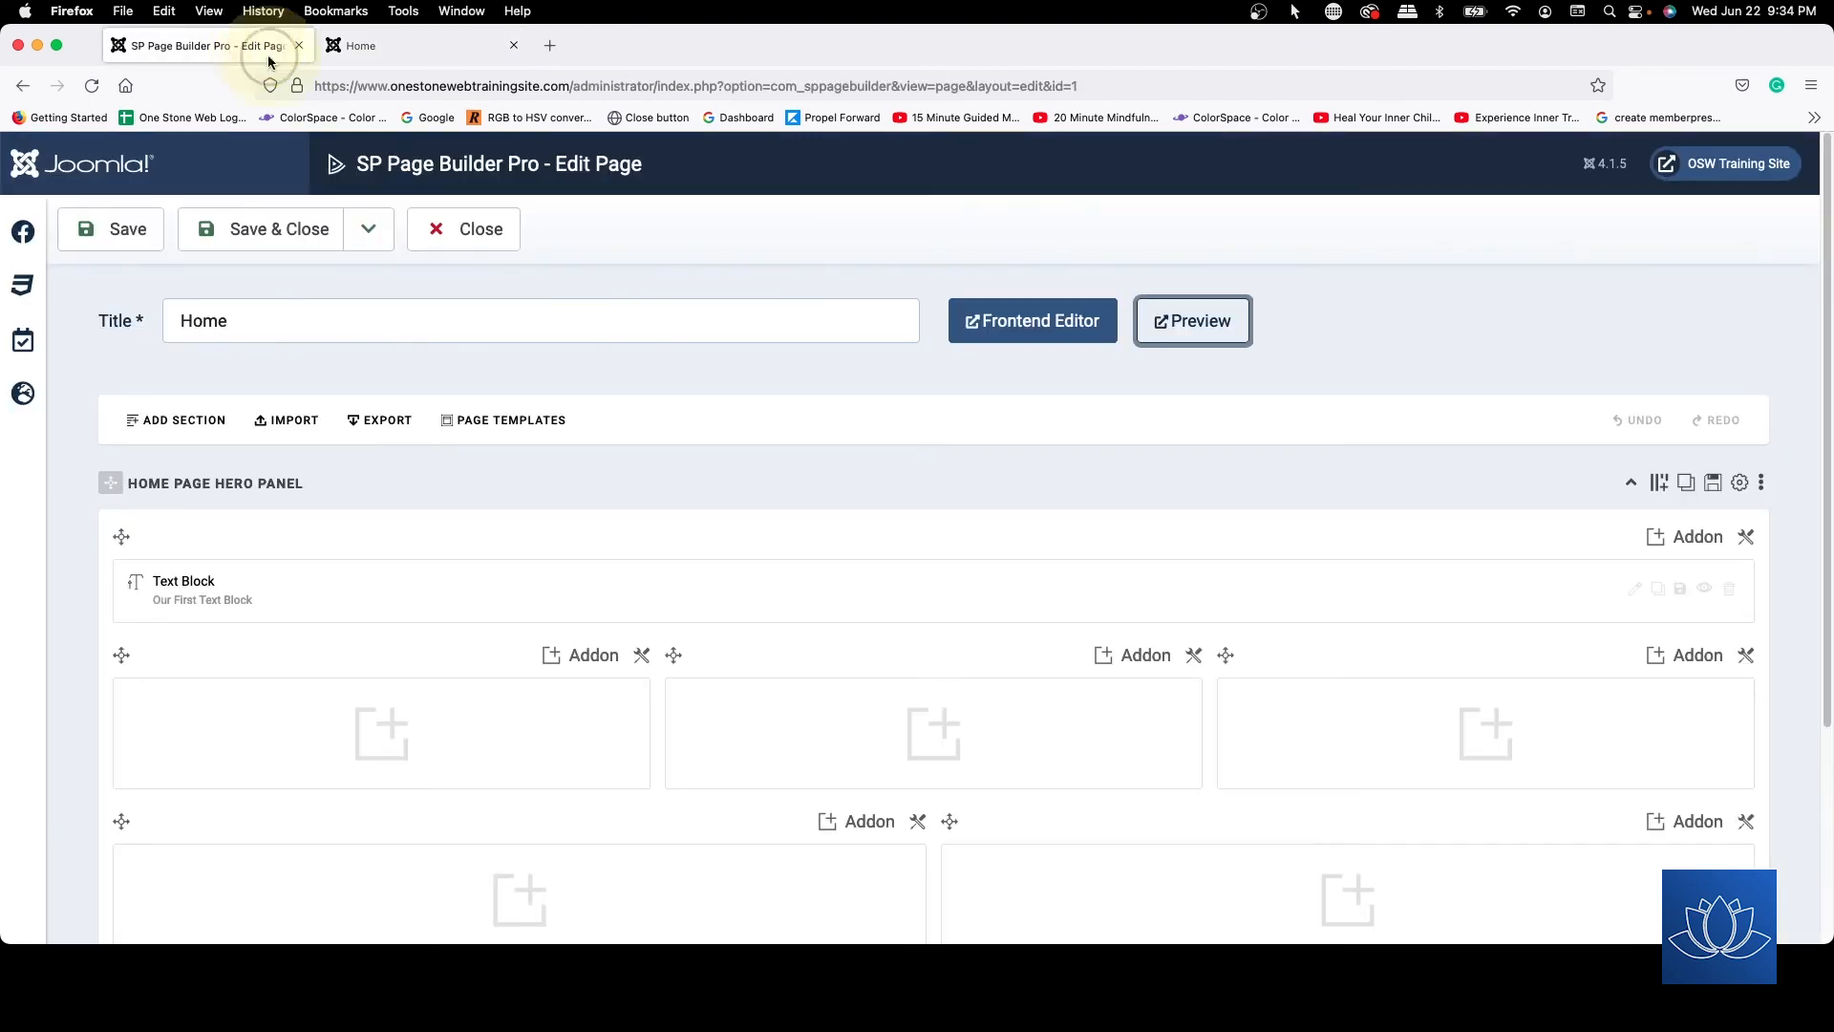
{"action": "left_click", "coordinate": [1633, 589]}
{"action": "left_click", "coordinate": [703, 227]}
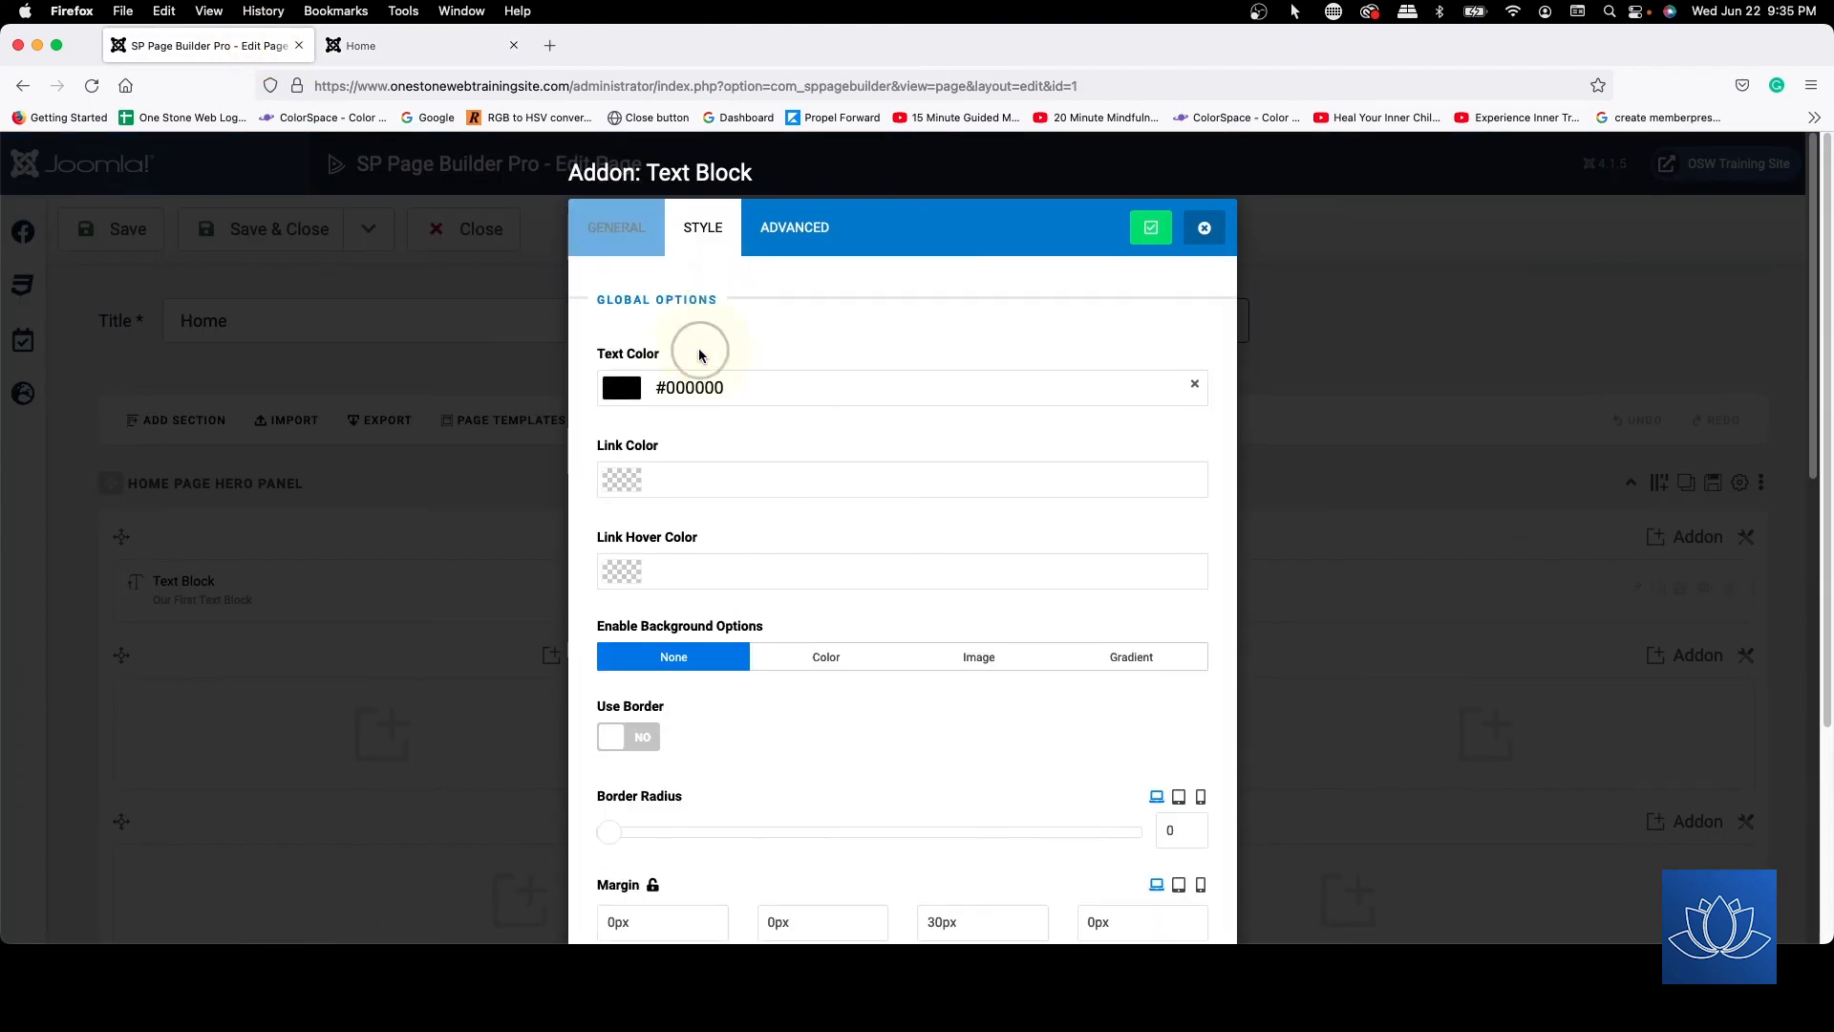
{"action": "left_click", "coordinate": [709, 384]}
{"action": "left_click_drag", "start_coordinate": [674, 422], "coordinate": [531, 411]}
{"action": "left_click", "coordinate": [524, 369]}
{"action": "left_click", "coordinate": [1151, 227]}
- Save the page and reload the Home page preview
{"action": "left_click", "coordinate": [113, 230]}
{"action": "left_click", "coordinate": [363, 46]}
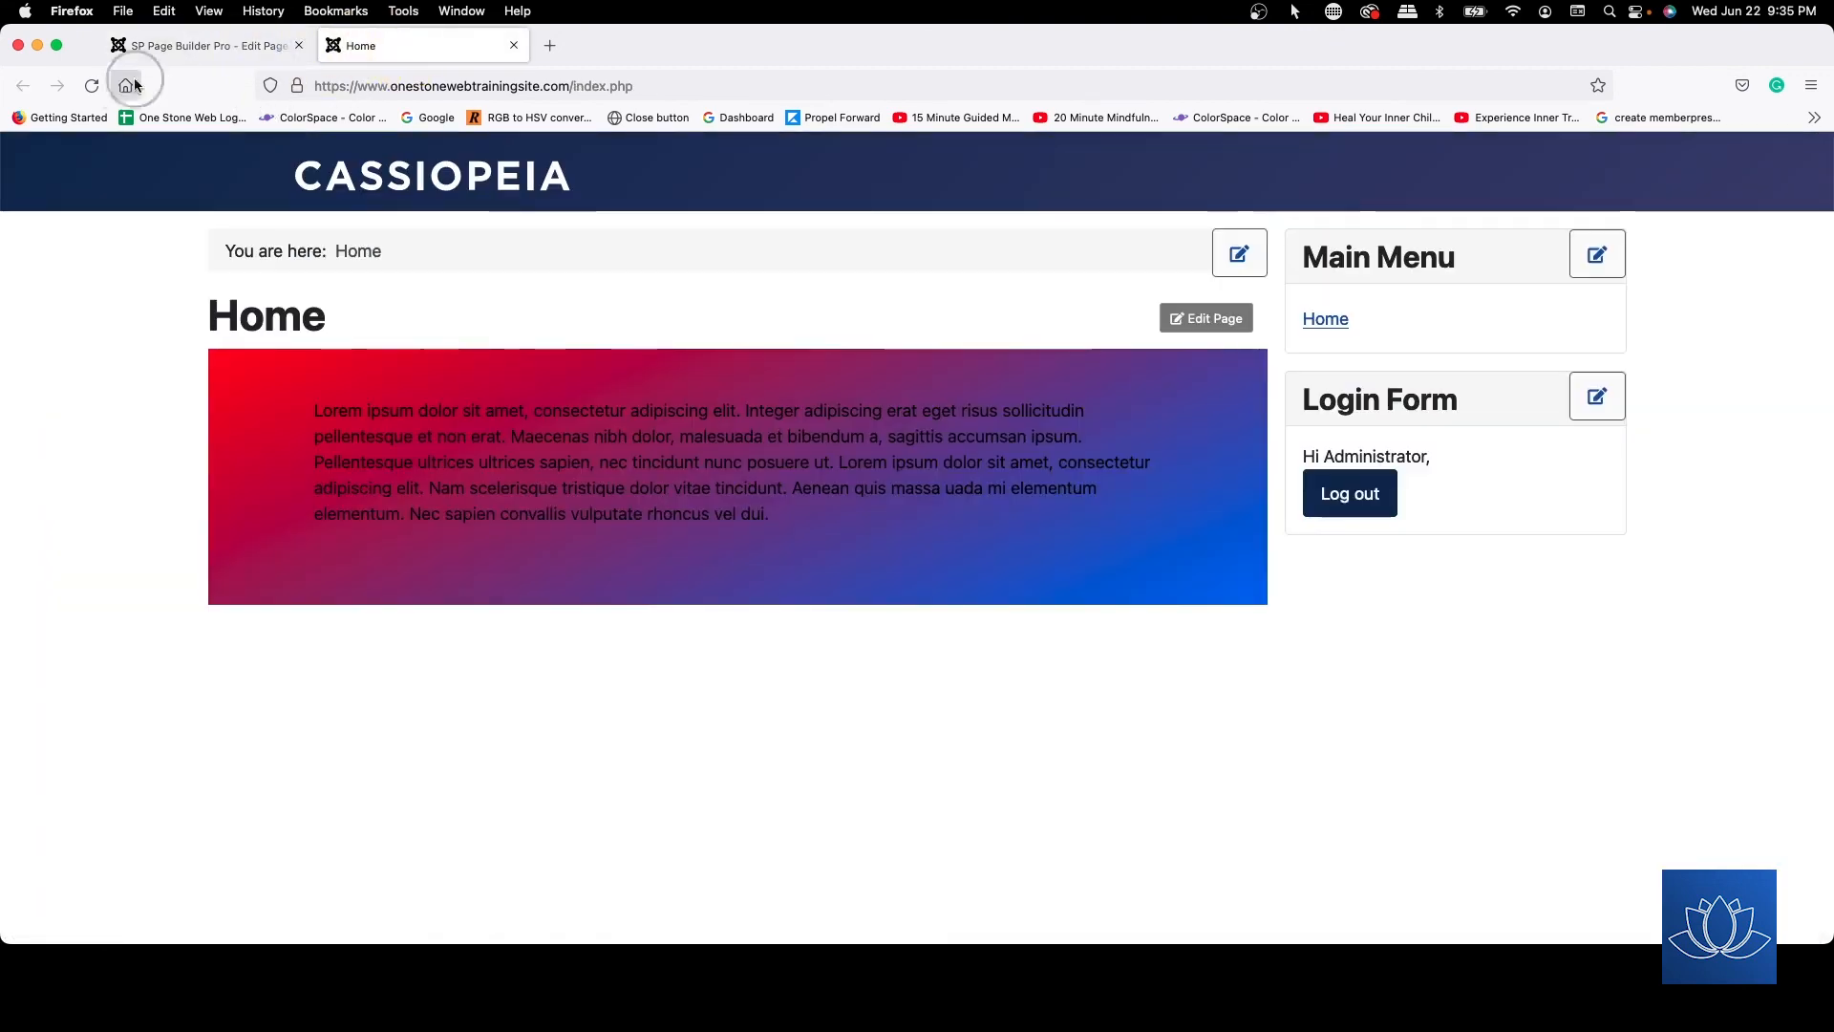
{"action": "left_click", "coordinate": [91, 85]}
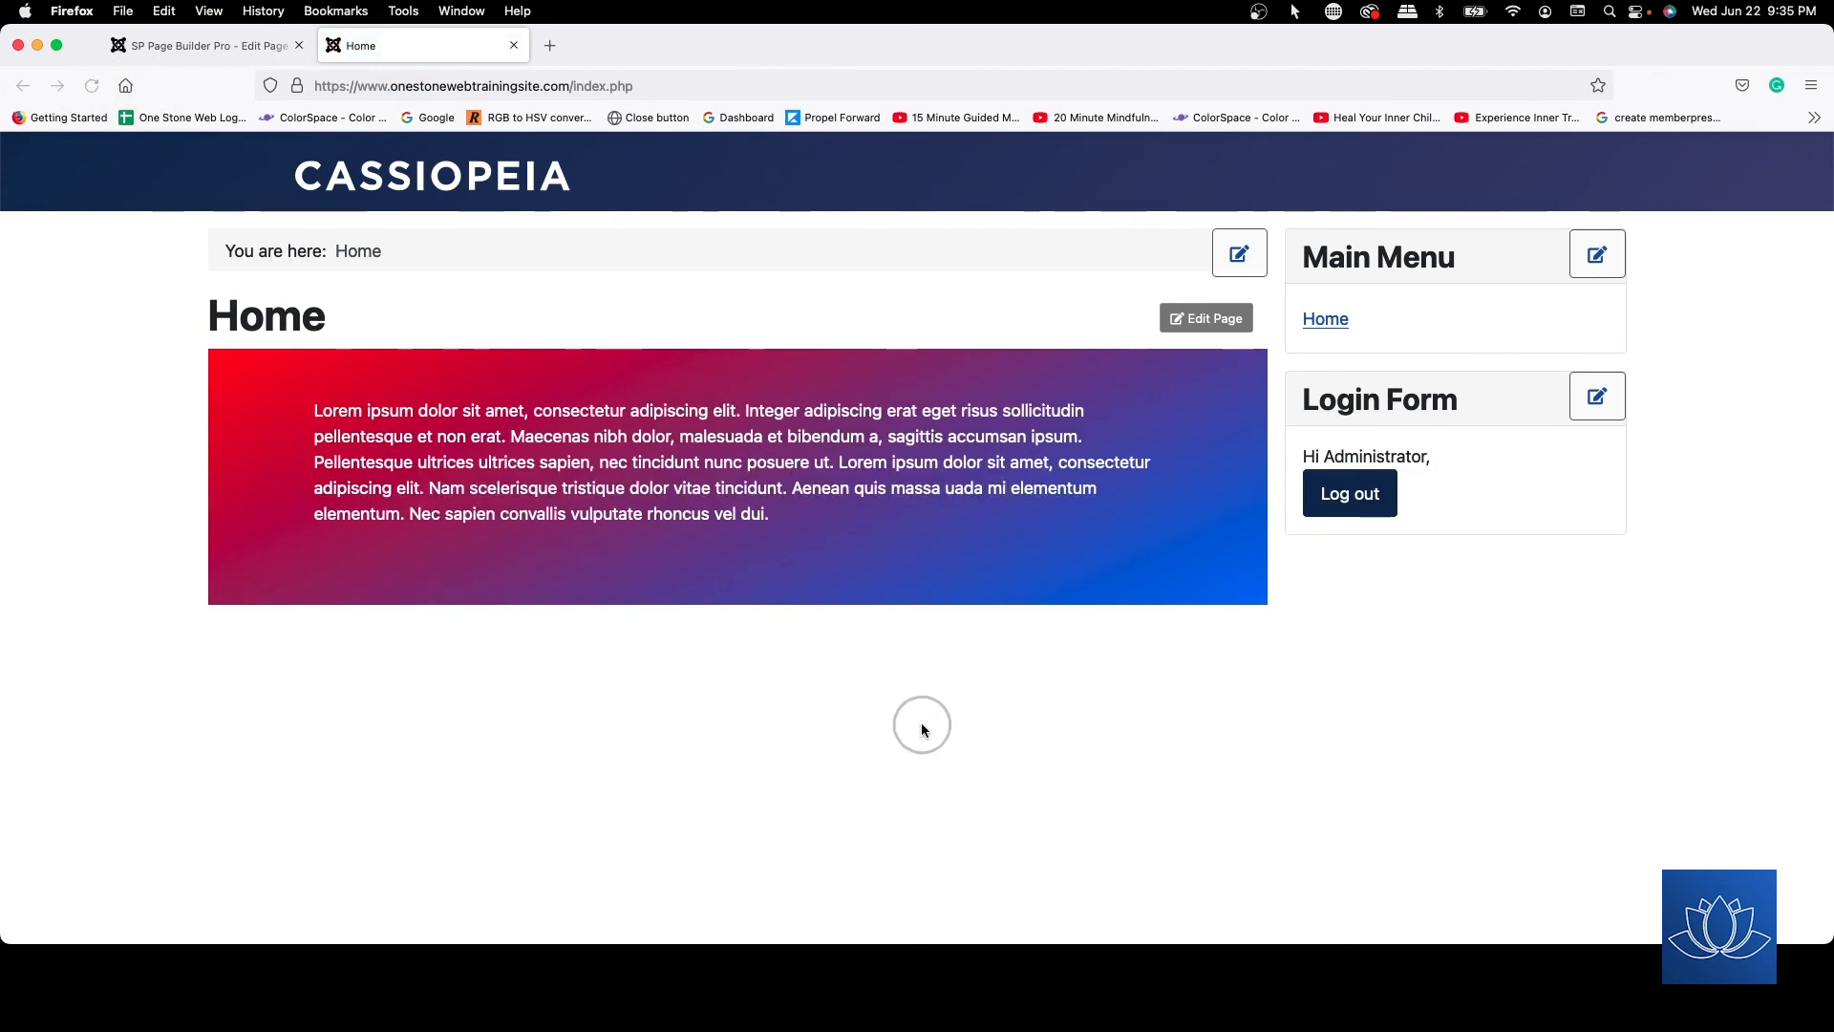